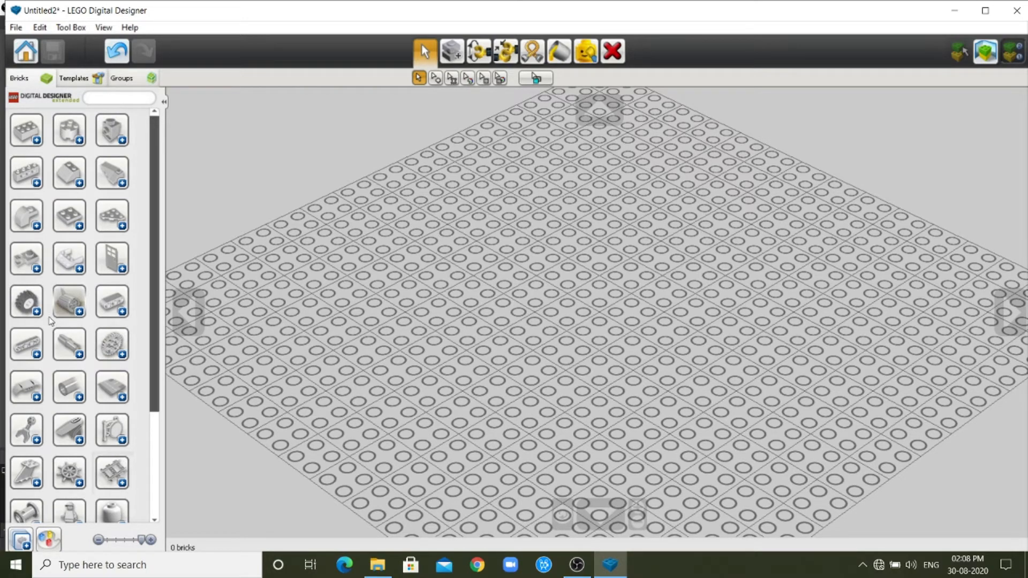
Look through the wheel, rim and tyre bricks in the brick palette and collapse that category again.
{"action": "left_click", "coordinate": [37, 313]}
{"action": "scroll", "coordinate": [64, 416], "scroll_direction": "down", "scroll_amount": 5}
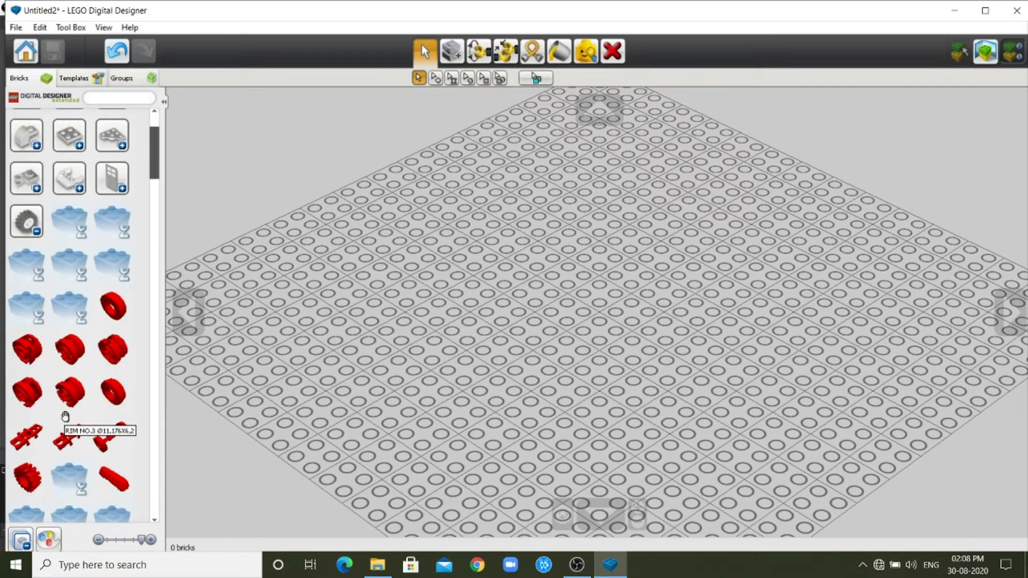
{"action": "scroll", "coordinate": [65, 416], "scroll_direction": "up", "scroll_amount": 5}
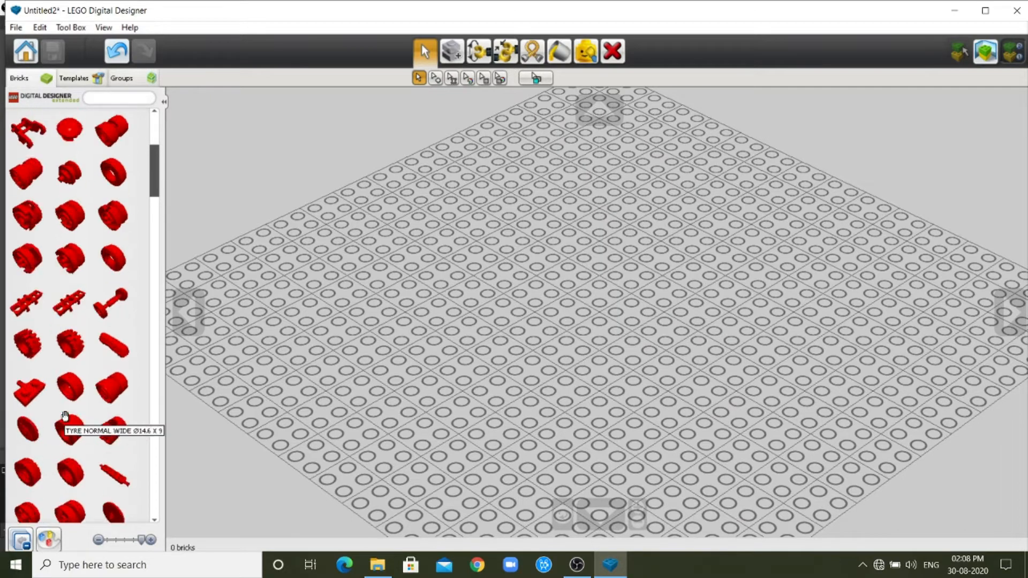
{"action": "left_click", "coordinate": [37, 312]}
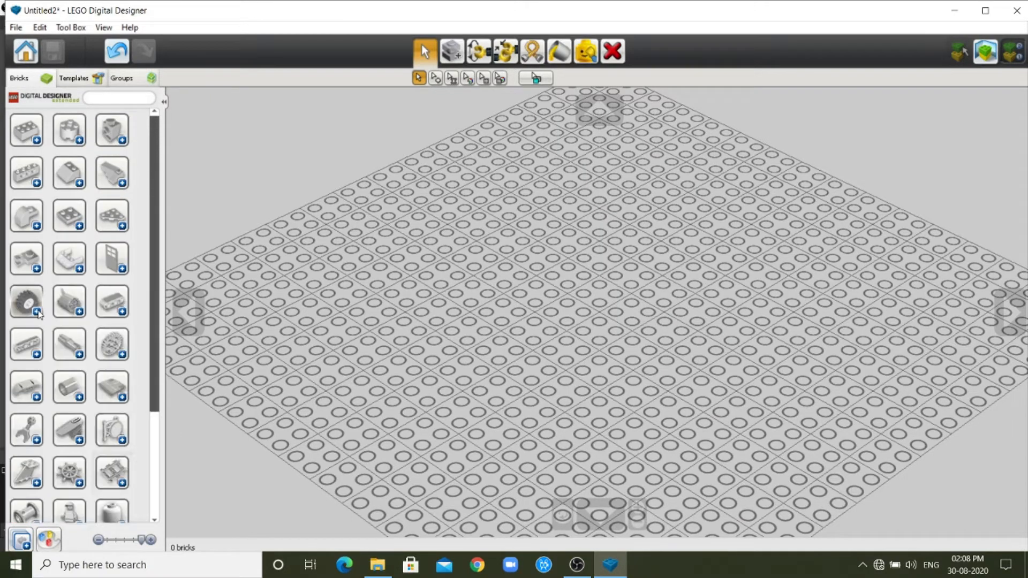
{"action": "left_click", "coordinate": [37, 312]}
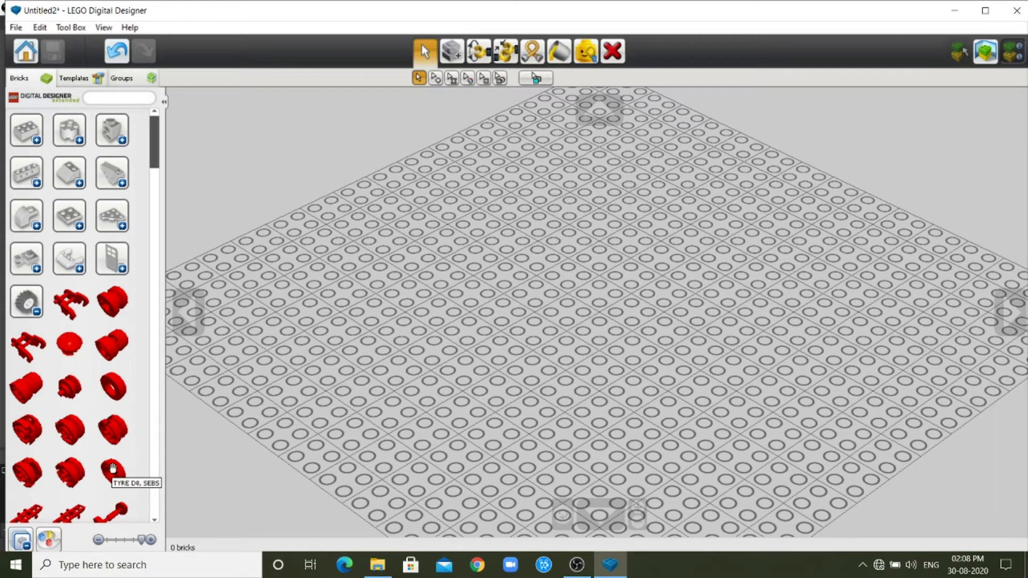
{"action": "left_click", "coordinate": [37, 315]}
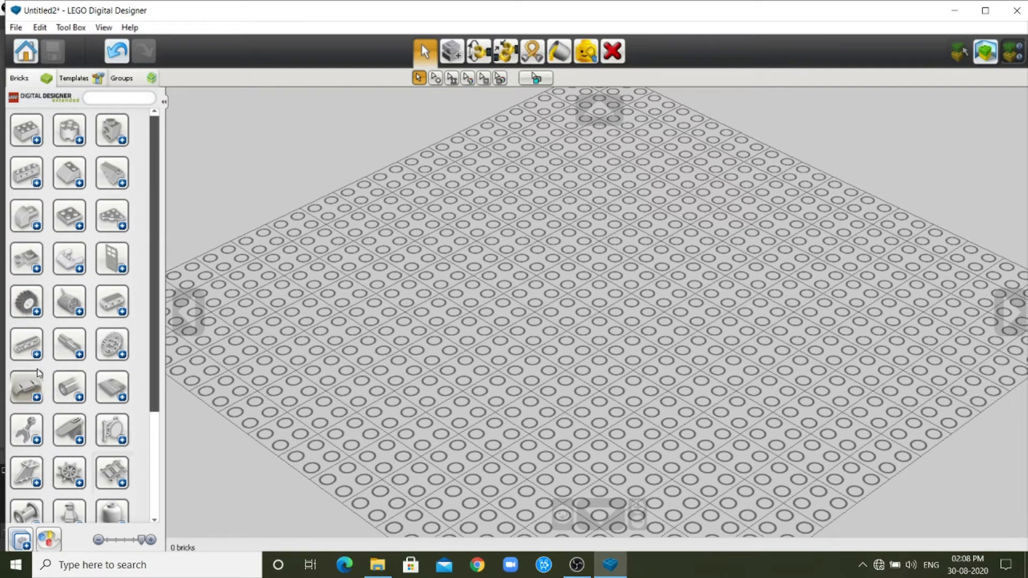
Look through the category with steering wheels, propellers and vehicle bodies for aircraft parts.
{"action": "scroll", "coordinate": [36, 371], "scroll_direction": "down", "scroll_amount": 3}
{"action": "scroll", "coordinate": [36, 375], "scroll_direction": "down", "scroll_amount": 3}
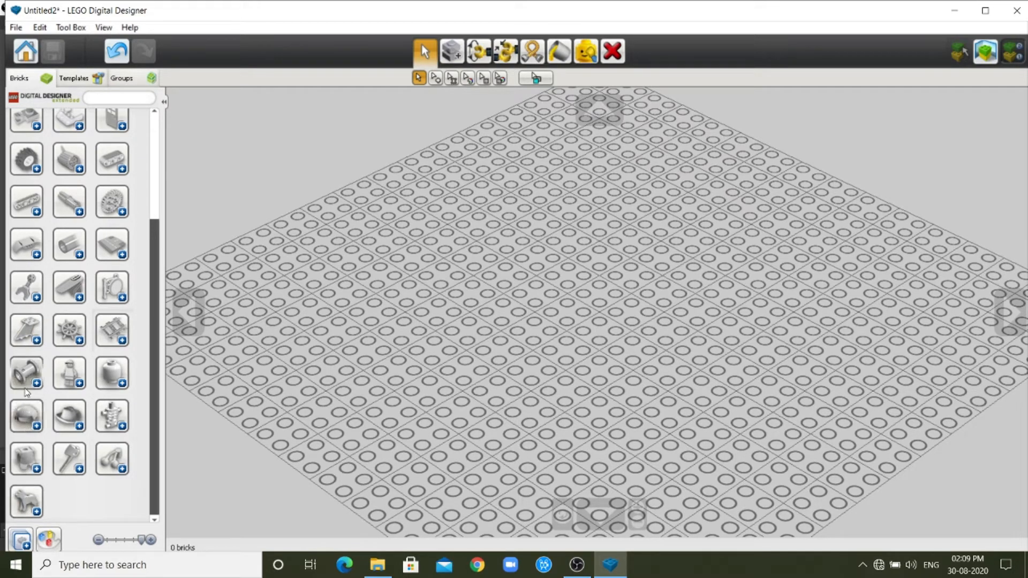
{"action": "left_click", "coordinate": [37, 341]}
{"action": "scroll", "coordinate": [52, 380], "scroll_direction": "down", "scroll_amount": 6}
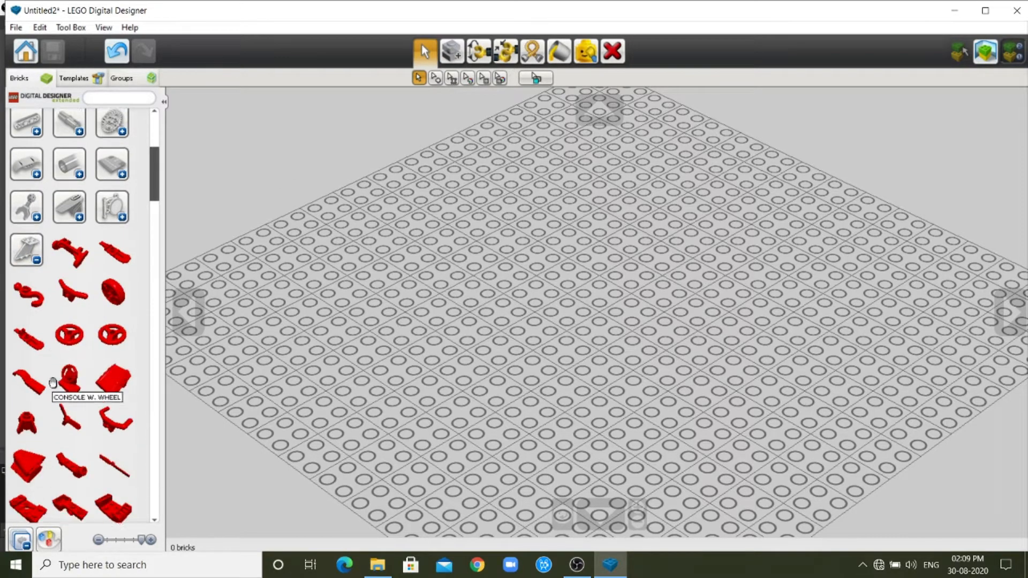
{"action": "scroll", "coordinate": [52, 382], "scroll_direction": "down", "scroll_amount": 12}
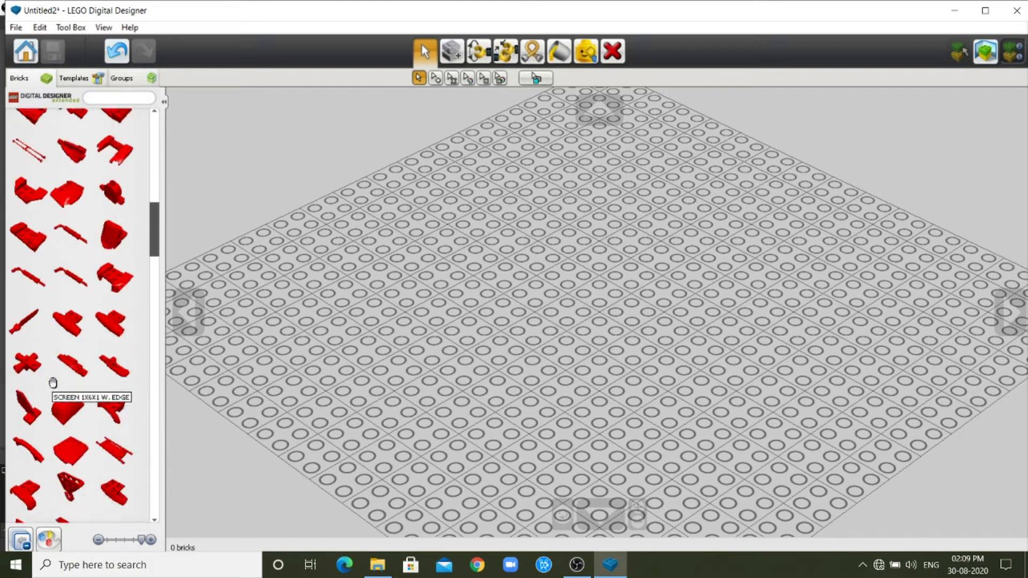
{"action": "scroll", "coordinate": [53, 383], "scroll_direction": "down", "scroll_amount": 10}
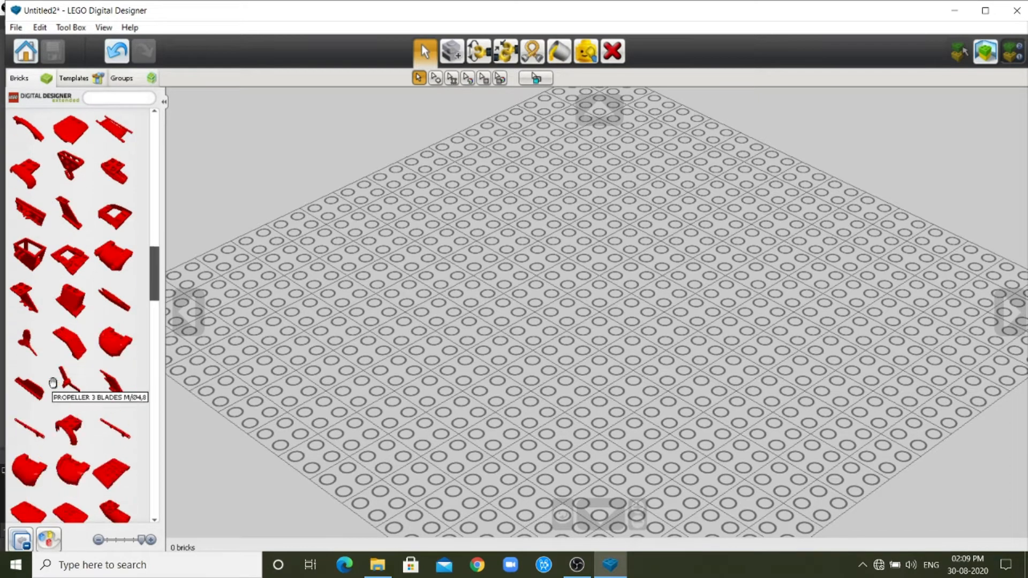
{"action": "scroll", "coordinate": [53, 382], "scroll_direction": "down", "scroll_amount": 7}
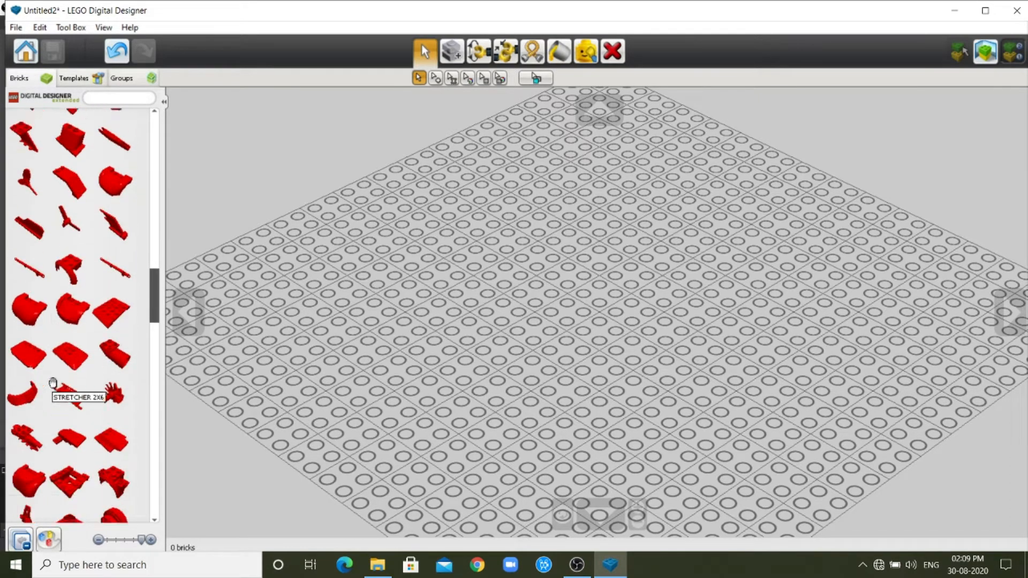
{"action": "scroll", "coordinate": [52, 388], "scroll_direction": "down", "scroll_amount": 11}
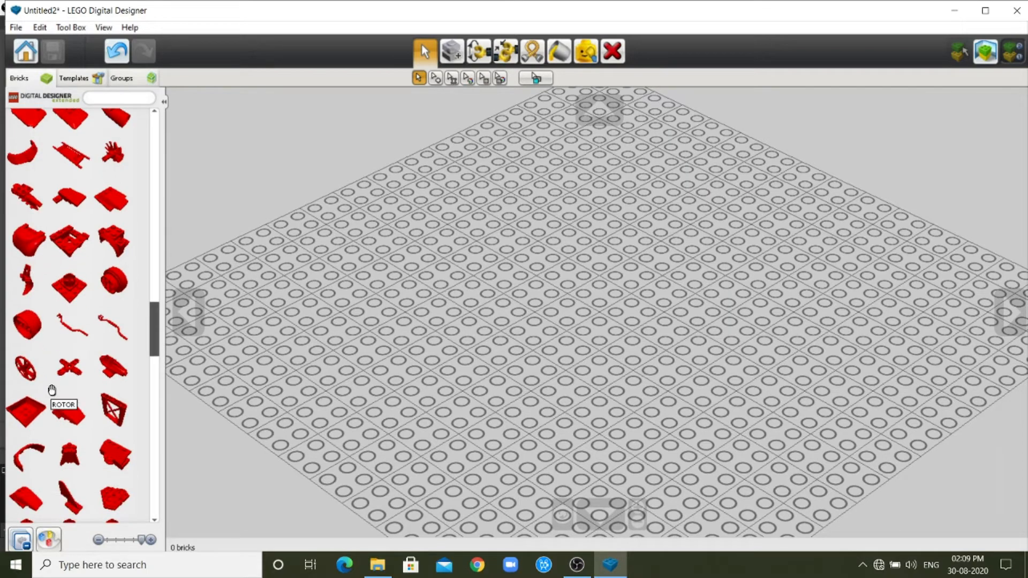
{"action": "scroll", "coordinate": [52, 390], "scroll_direction": "down", "scroll_amount": 12}
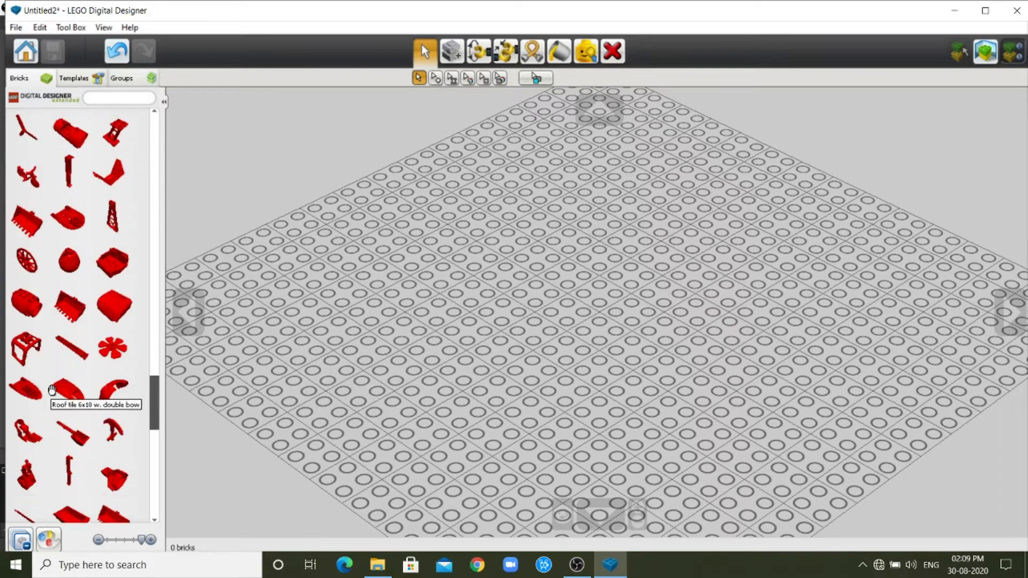
{"action": "scroll", "coordinate": [52, 390], "scroll_direction": "down", "scroll_amount": 12}
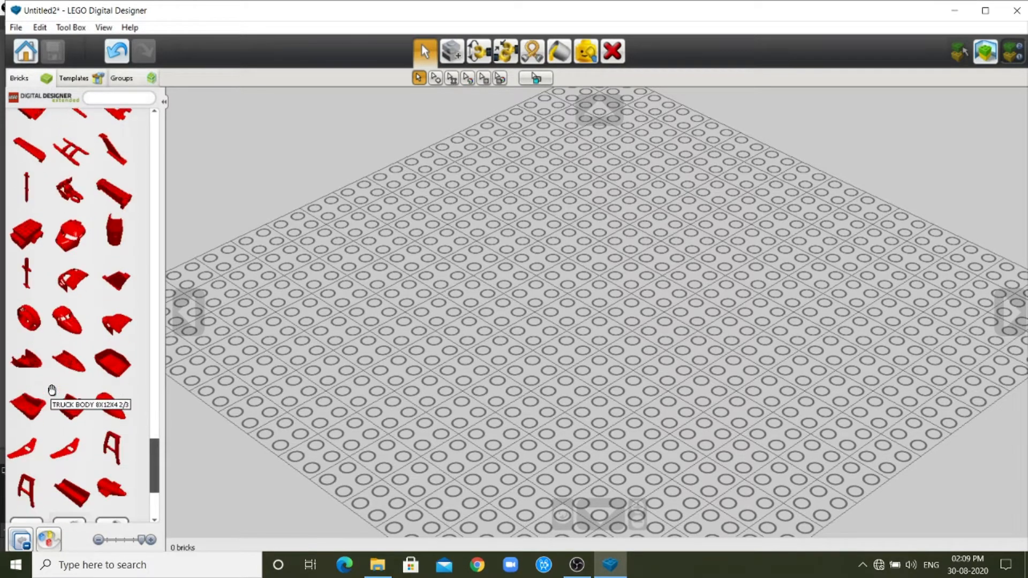
{"action": "scroll", "coordinate": [52, 387], "scroll_direction": "down", "scroll_amount": 2}
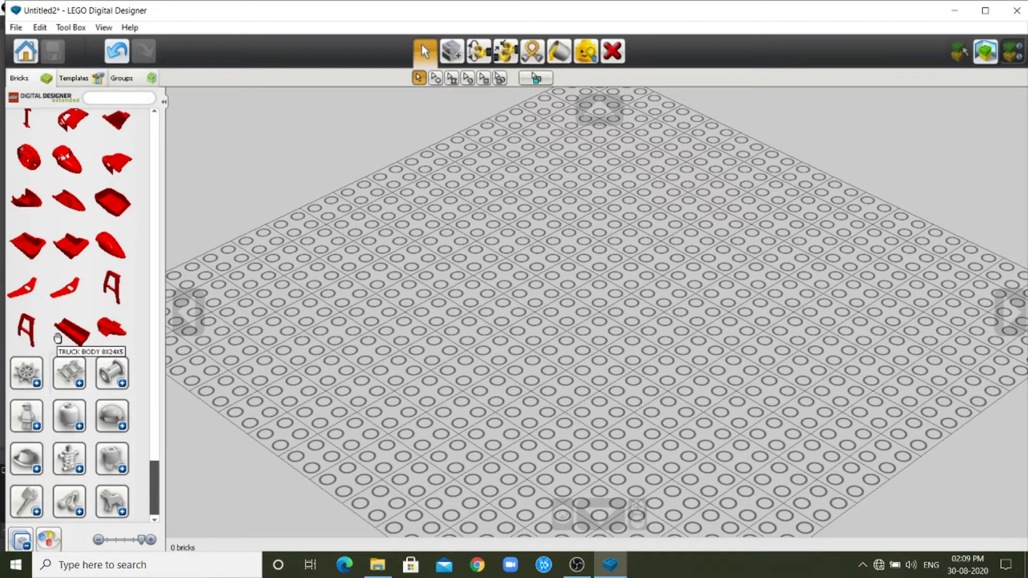
Place the PLANE FRONT, TOP 6X10X4 brick on the baseplate.
{"action": "scroll", "coordinate": [97, 339], "scroll_direction": "up", "scroll_amount": 1}
{"action": "scroll", "coordinate": [87, 334], "scroll_direction": "up", "scroll_amount": 1}
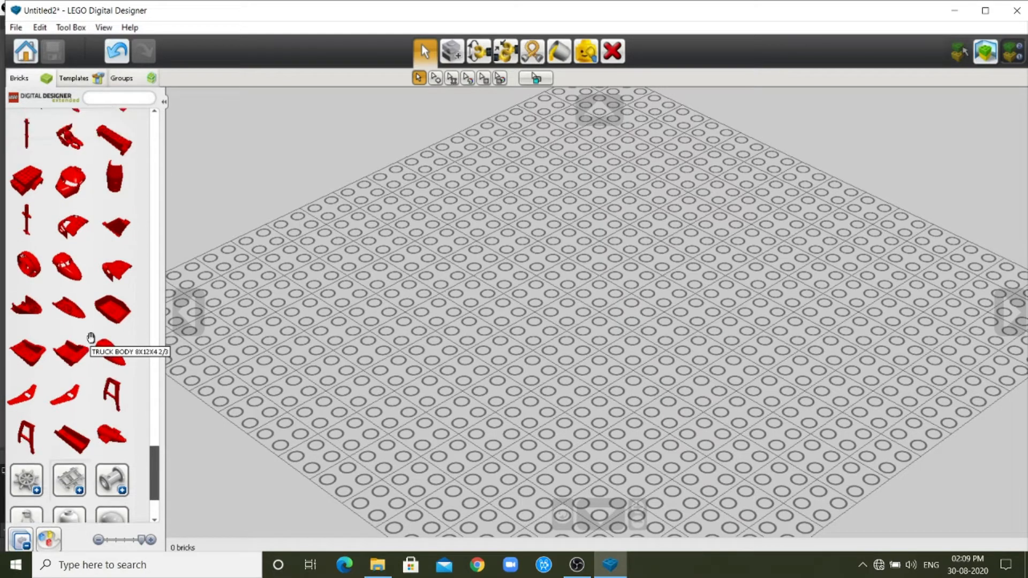
{"action": "left_click", "coordinate": [70, 267]}
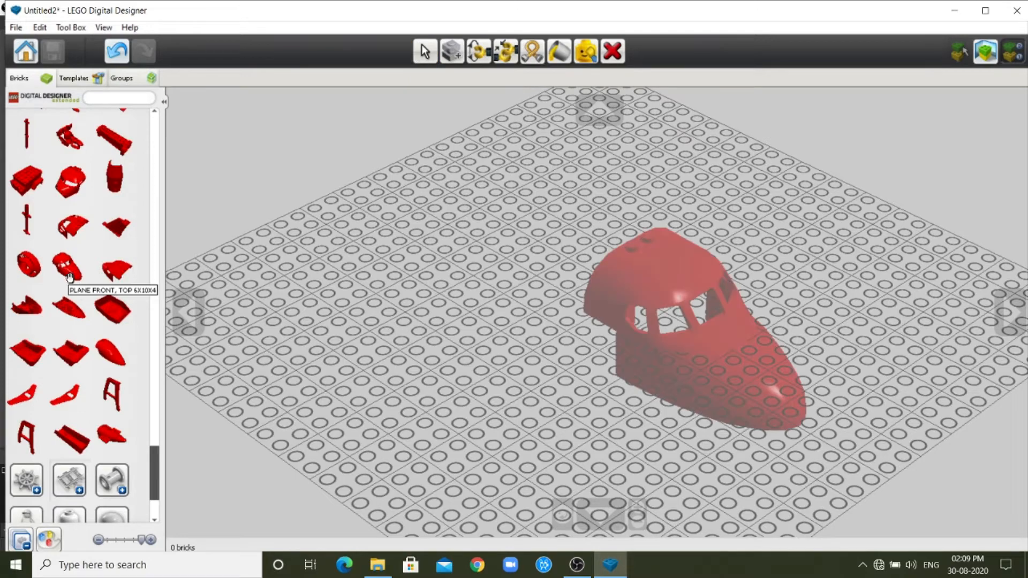
{"action": "left_click", "coordinate": [429, 314]}
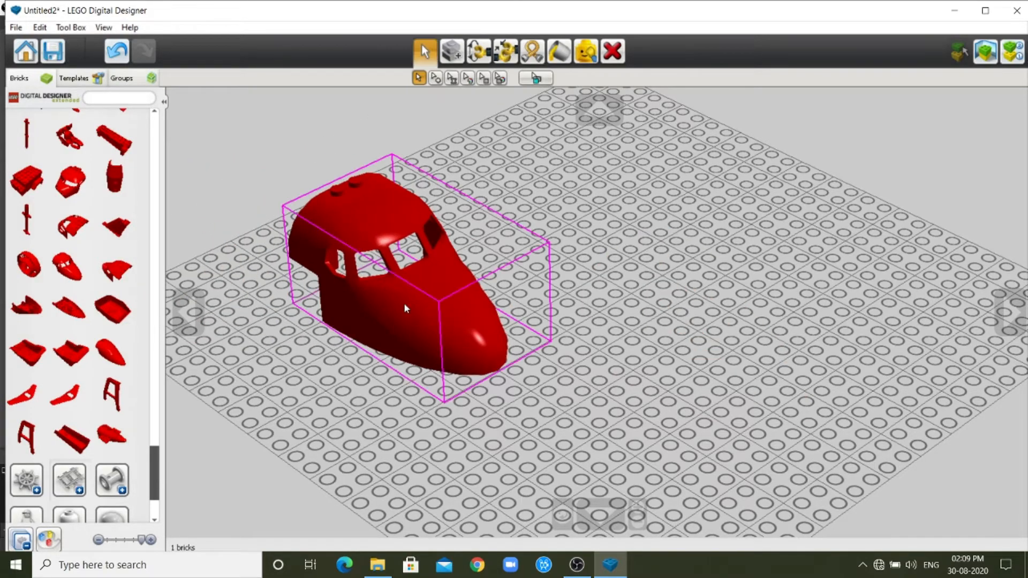
Place the large windowless COCKPIT 8X16X5 WITH GLASS brick on the baseplate, beside the plane front.
{"action": "left_click", "coordinate": [112, 355]}
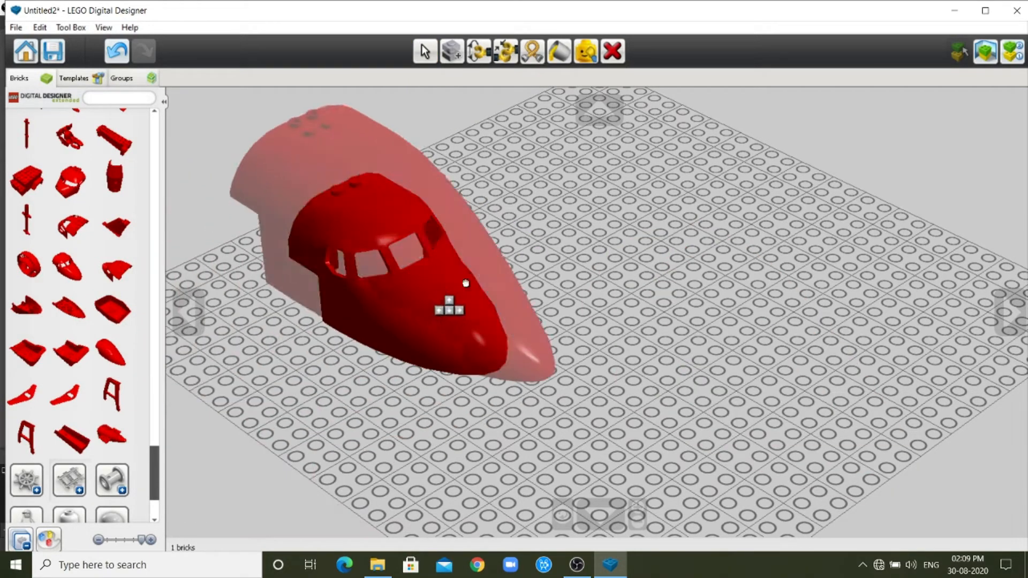
{"action": "left_click", "coordinate": [638, 250]}
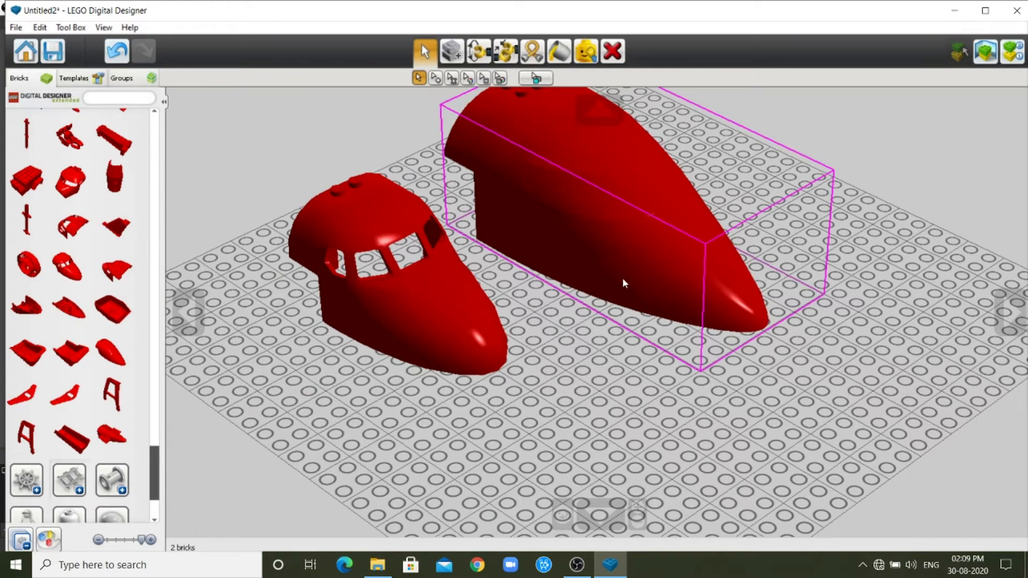
{"action": "scroll", "coordinate": [618, 300], "scroll_direction": "down", "scroll_amount": 4}
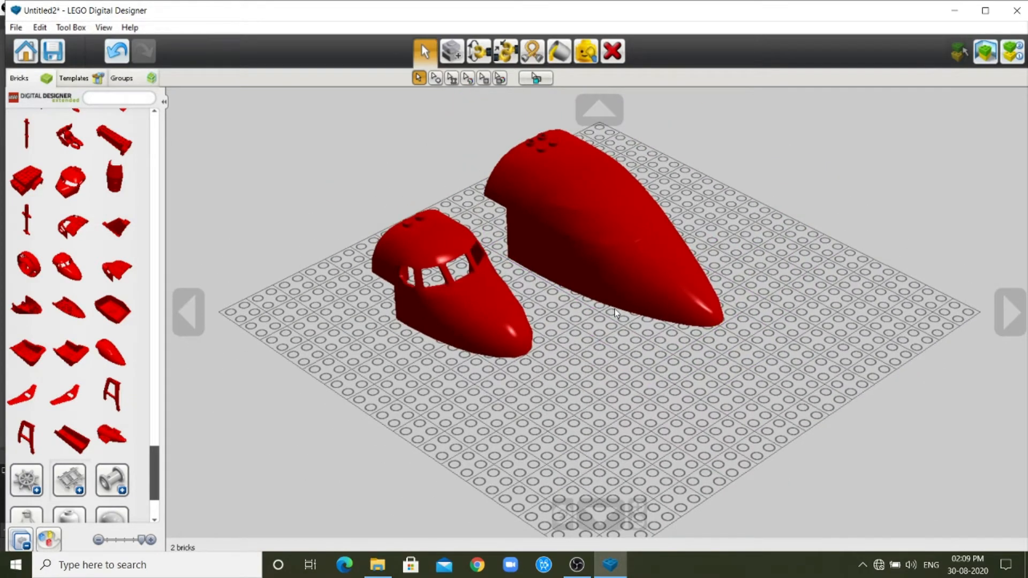
{"action": "left_click", "coordinate": [562, 264]}
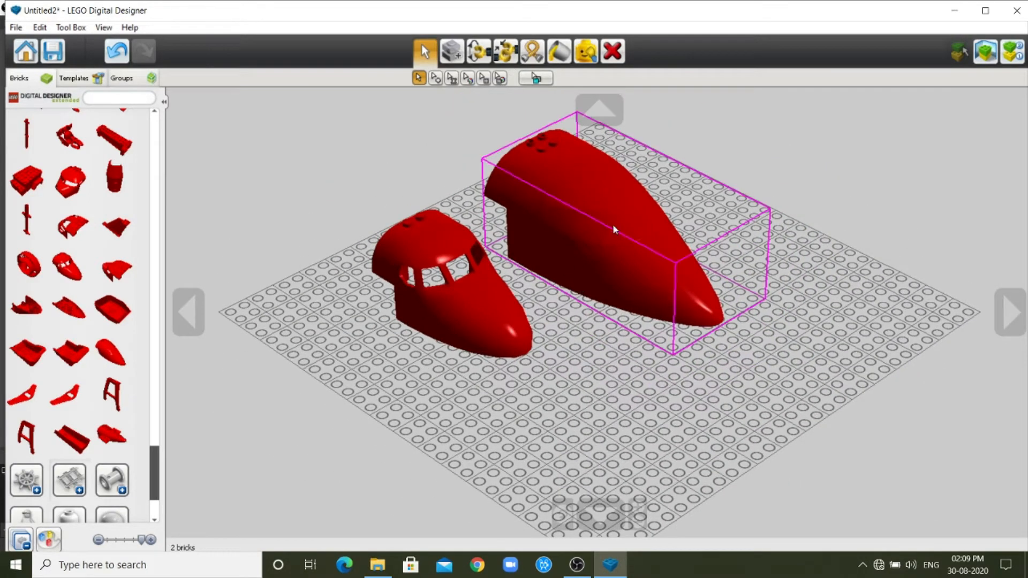
Delete the plane front and the cockpit brick, and undo the cockpit's deletion.
{"action": "left_click", "coordinate": [452, 305]}
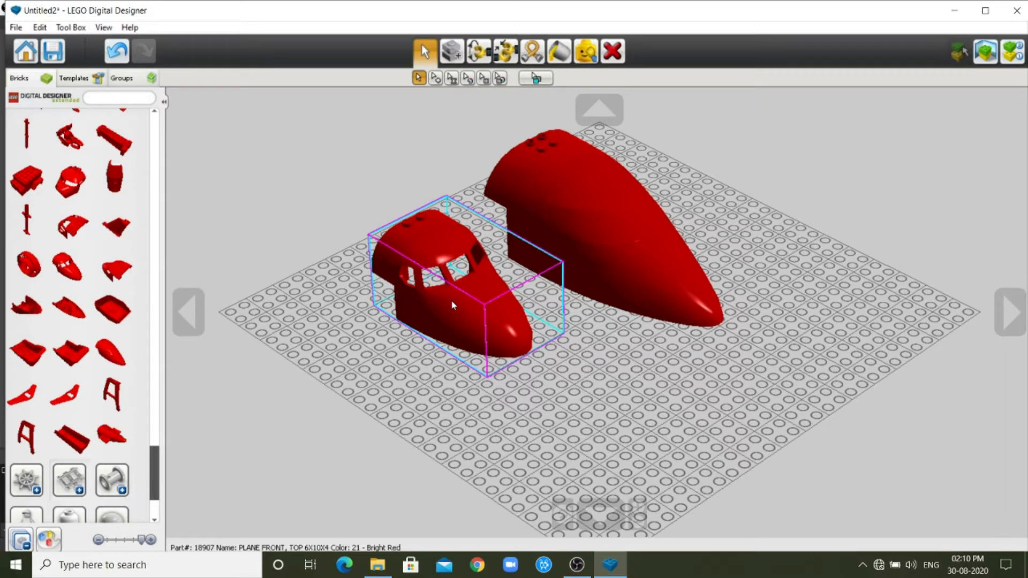
{"action": "left_click", "coordinate": [618, 54]}
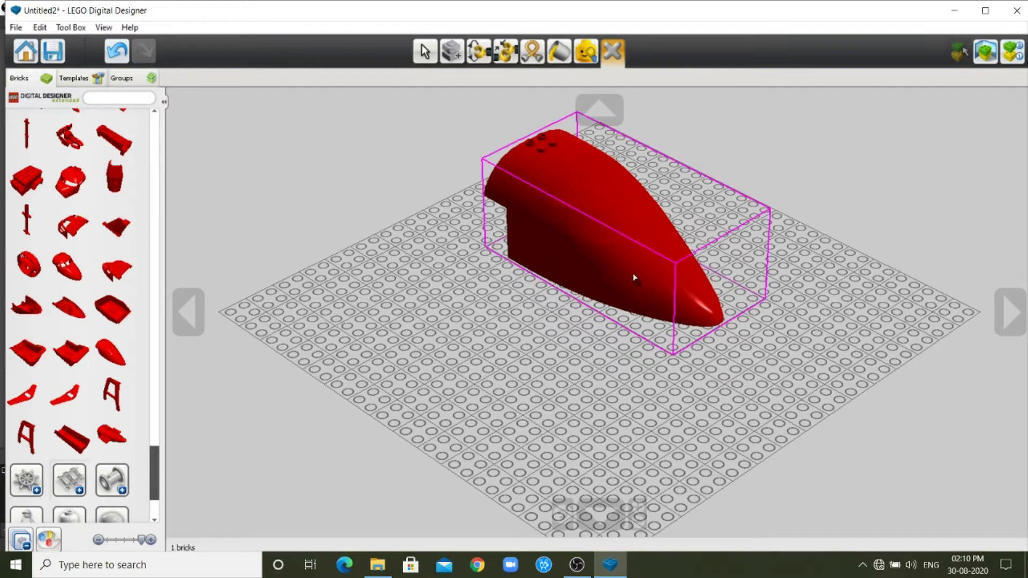
{"action": "left_click", "coordinate": [664, 306]}
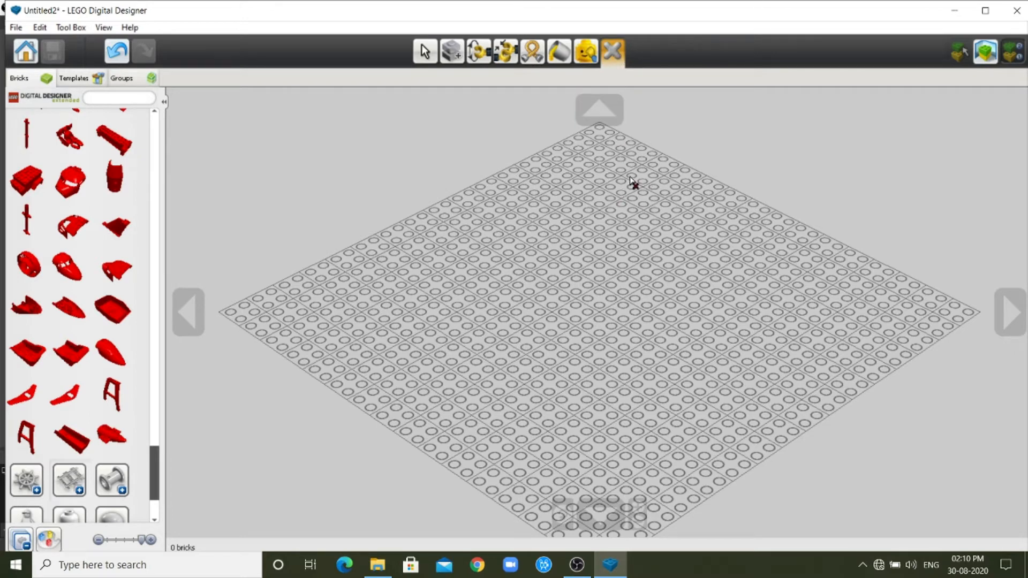
{"action": "key", "text": "ctrl+z"}
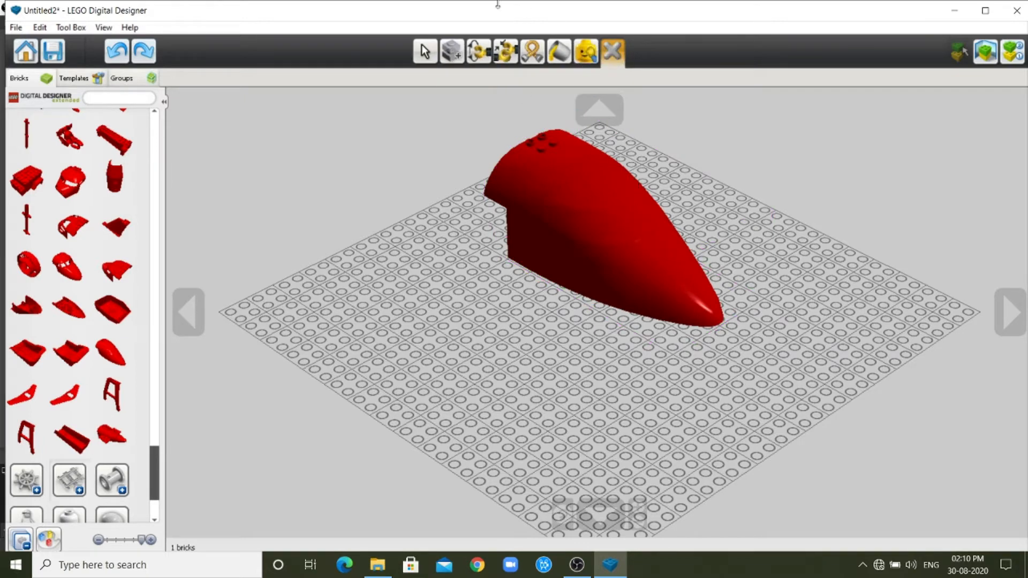
Switch back to selecting and move the cockpit brick to the near edge of the baseplate, seen from its side.
{"action": "left_click", "coordinate": [425, 51]}
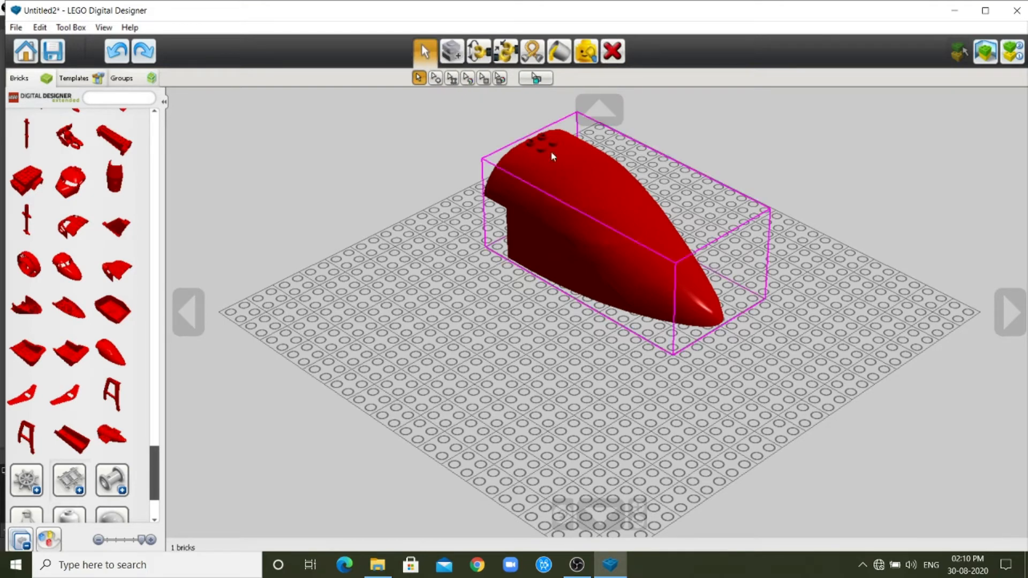
{"action": "left_click_drag", "start_coordinate": [569, 205], "coordinate": [720, 341]}
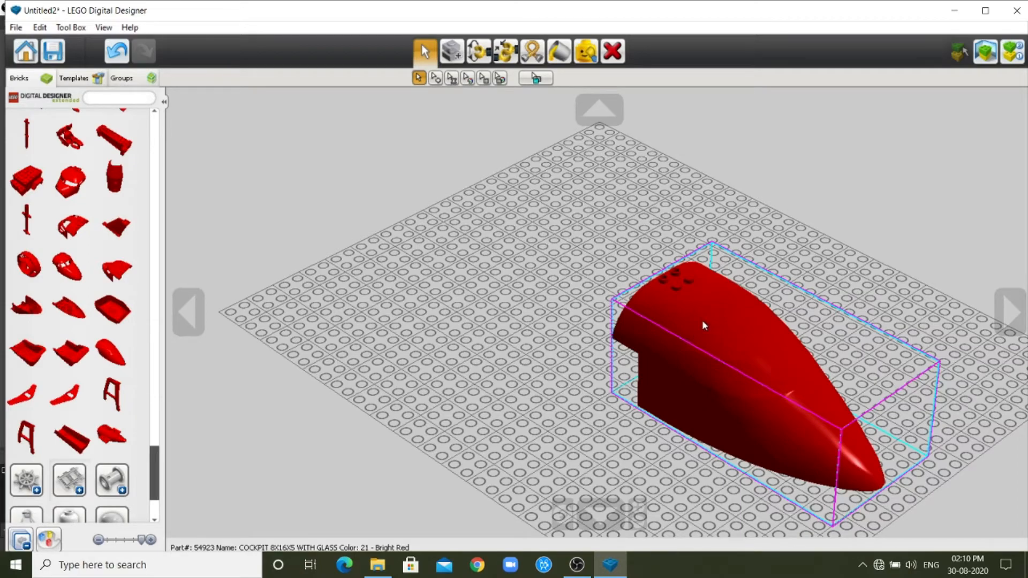
{"action": "left_click", "coordinate": [180, 304]}
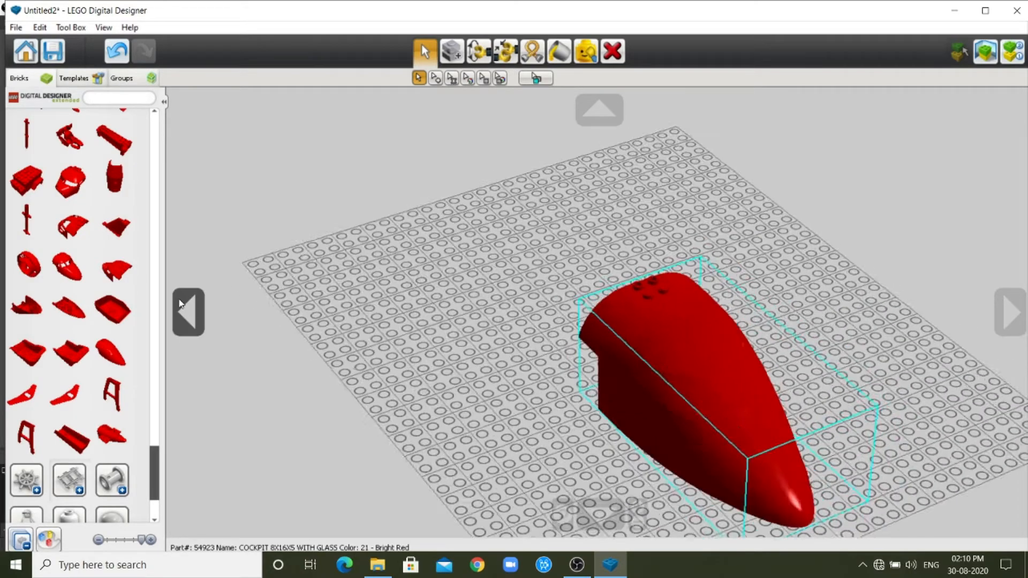
{"action": "left_click", "coordinate": [180, 304]}
{"action": "left_click", "coordinate": [180, 304]}
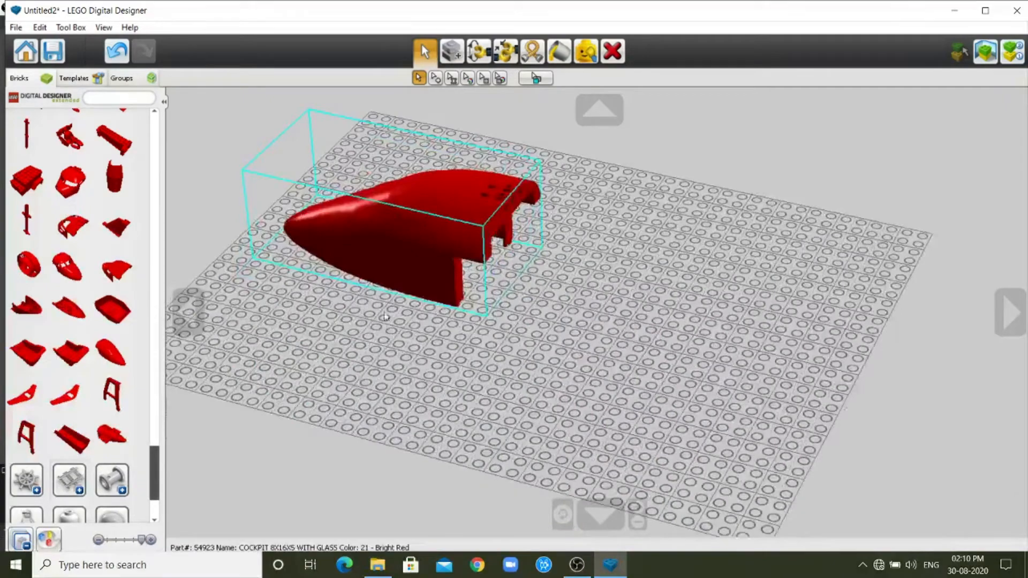
{"action": "left_click", "coordinate": [1010, 311]}
{"action": "left_click_drag", "start_coordinate": [446, 275], "coordinate": [332, 187]}
{"action": "left_click_drag", "start_coordinate": [327, 227], "coordinate": [292, 419]}
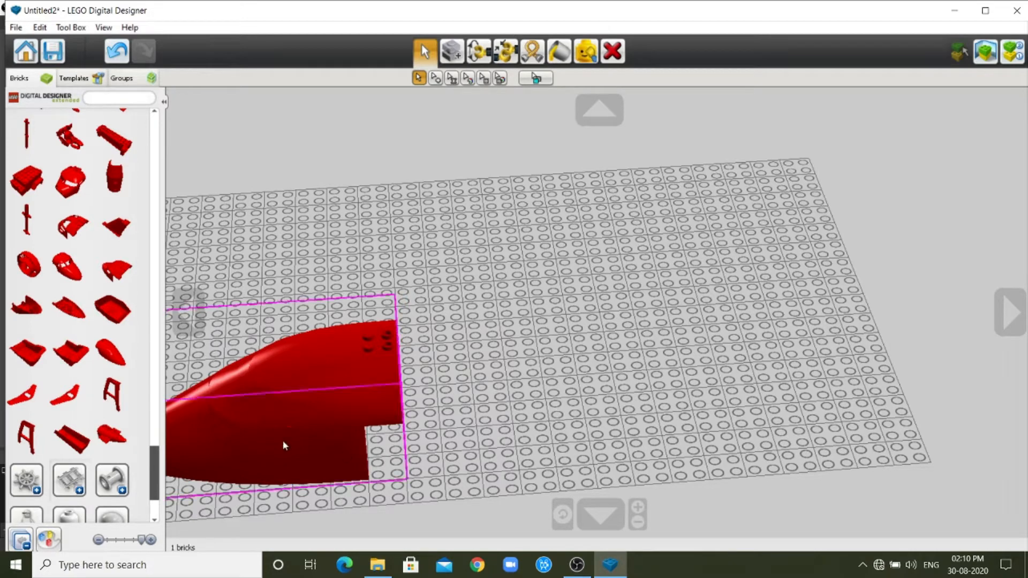
Place the AIRPLANE BOTTOM 8X16X2 brick on the baseplate alongside the cockpit, with its nose pointing the same way.
{"action": "scroll", "coordinate": [65, 369], "scroll_direction": "down", "scroll_amount": 2}
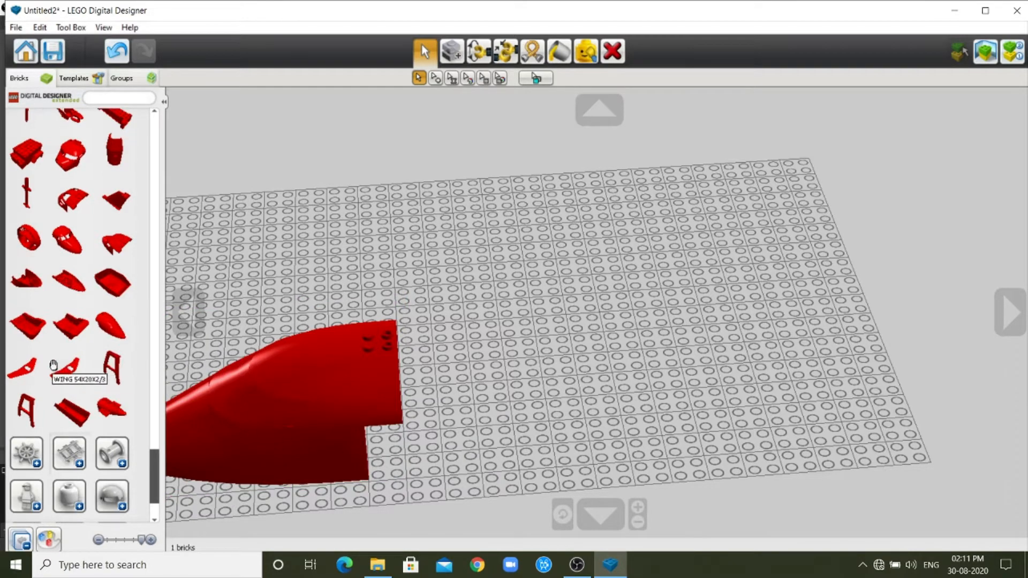
{"action": "scroll", "coordinate": [53, 369], "scroll_direction": "up", "scroll_amount": 1}
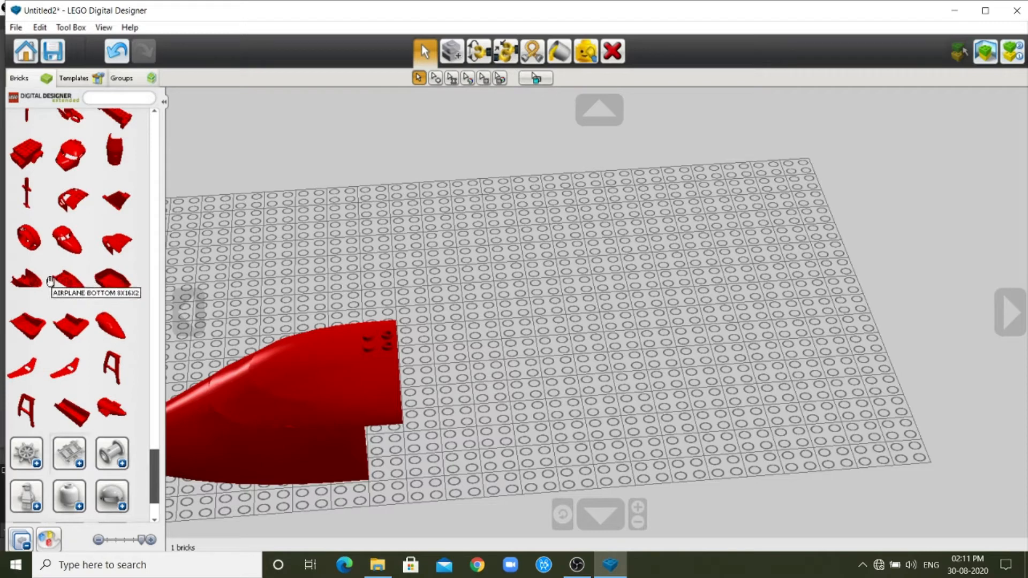
{"action": "left_click", "coordinate": [68, 279]}
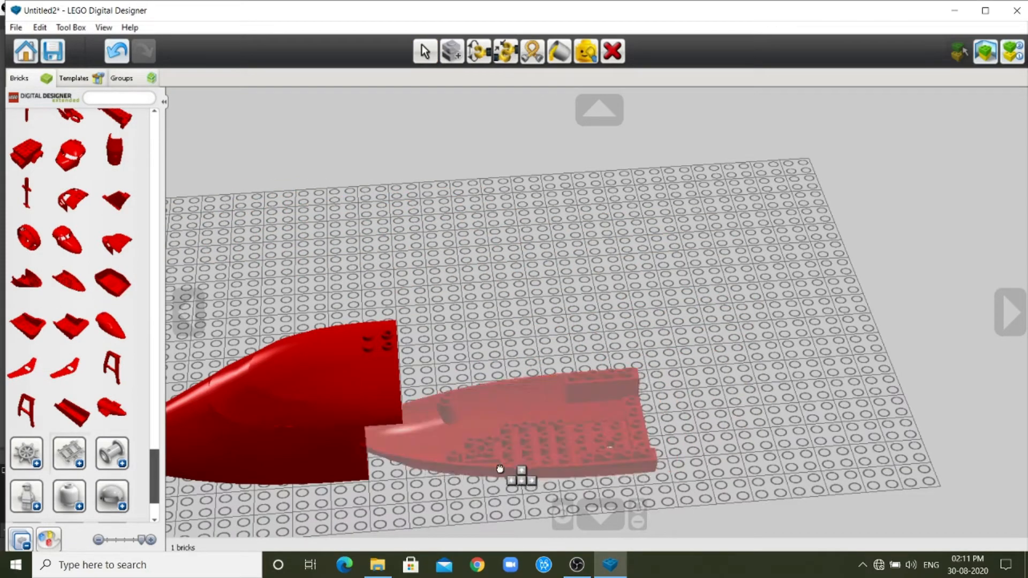
{"action": "left_click", "coordinate": [288, 328]}
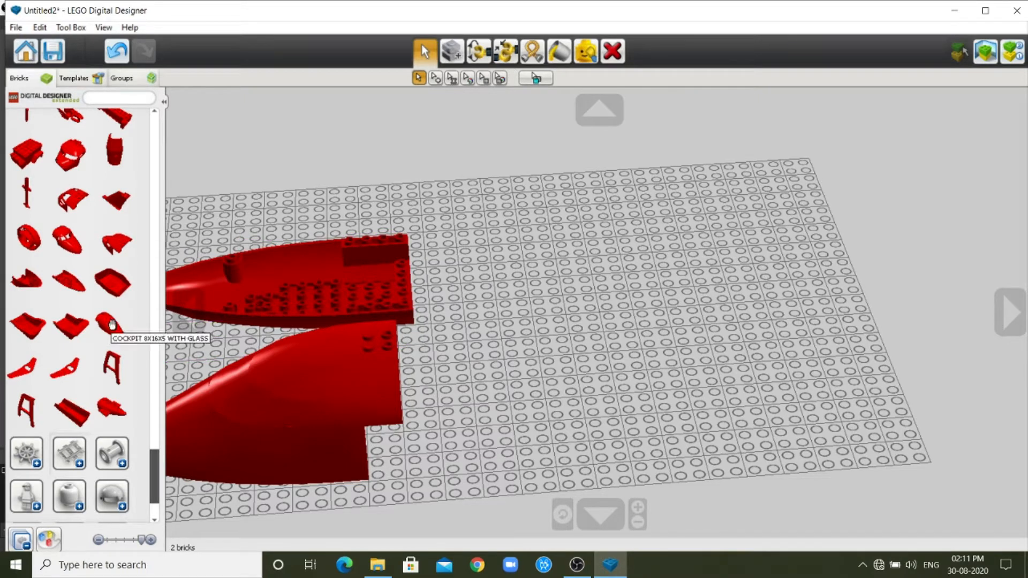
Place the PLANE END 8X16X7 brick on the baseplate, well behind the cockpit and airplane bottom bricks.
{"action": "left_click", "coordinate": [109, 405]}
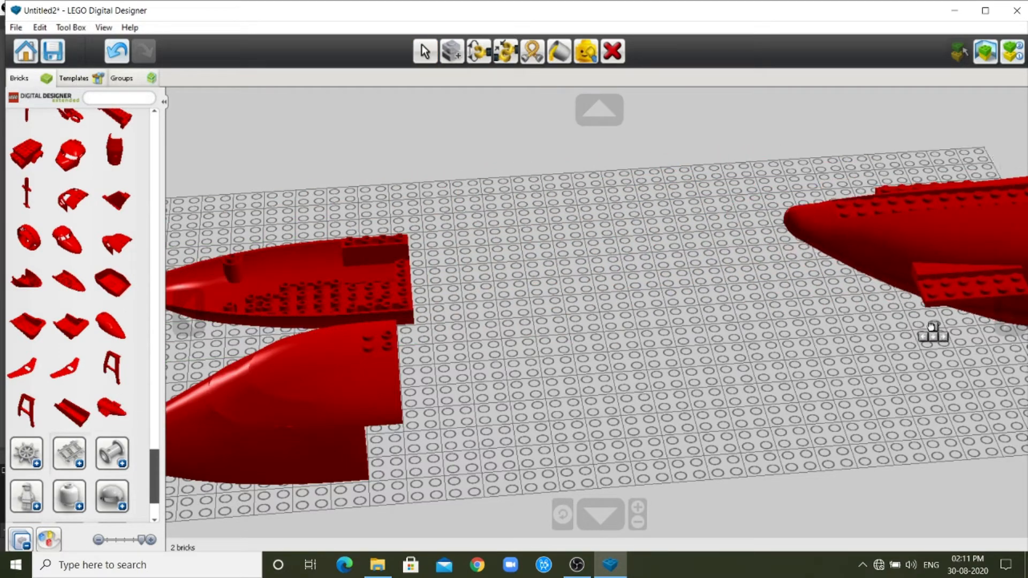
{"action": "left_click", "coordinate": [1011, 264]}
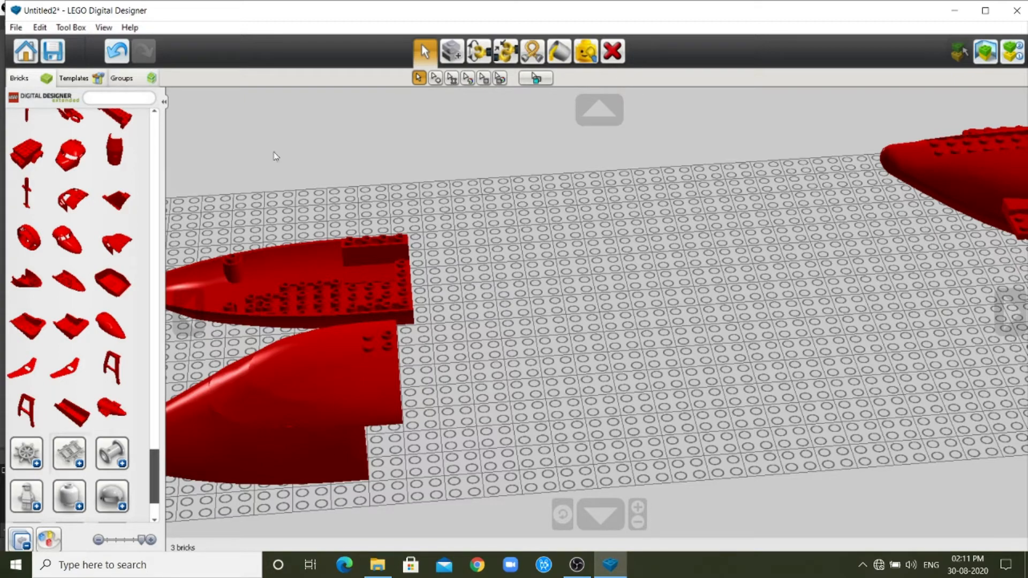
Place the large swept wing brick with the rectangular opening on the baseplate and shift it towards the far edge.
{"action": "left_click", "coordinate": [67, 373]}
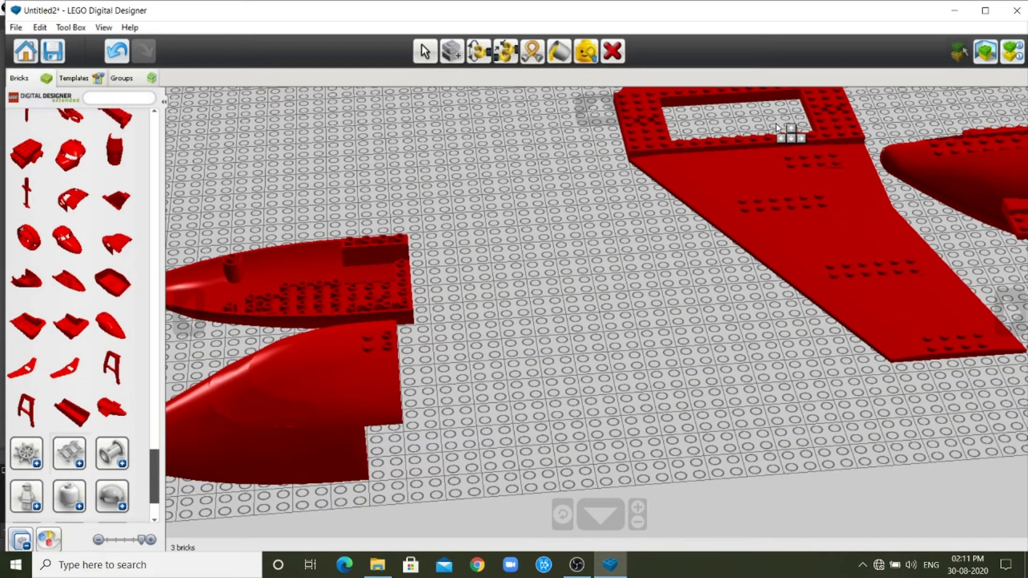
{"action": "left_click", "coordinate": [775, 124]}
{"action": "scroll", "coordinate": [758, 211], "scroll_direction": "down", "scroll_amount": 5}
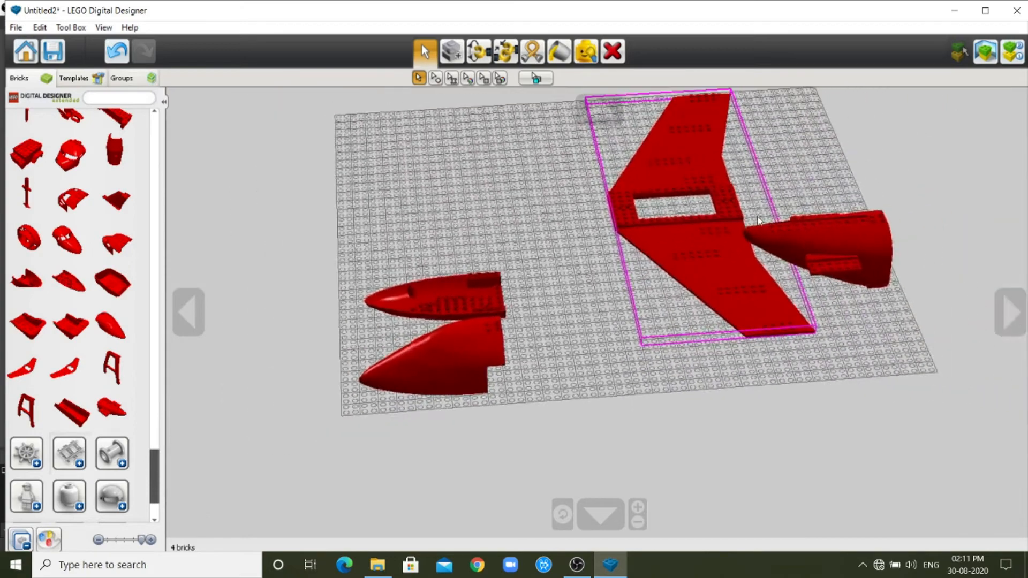
{"action": "left_click", "coordinate": [707, 180]}
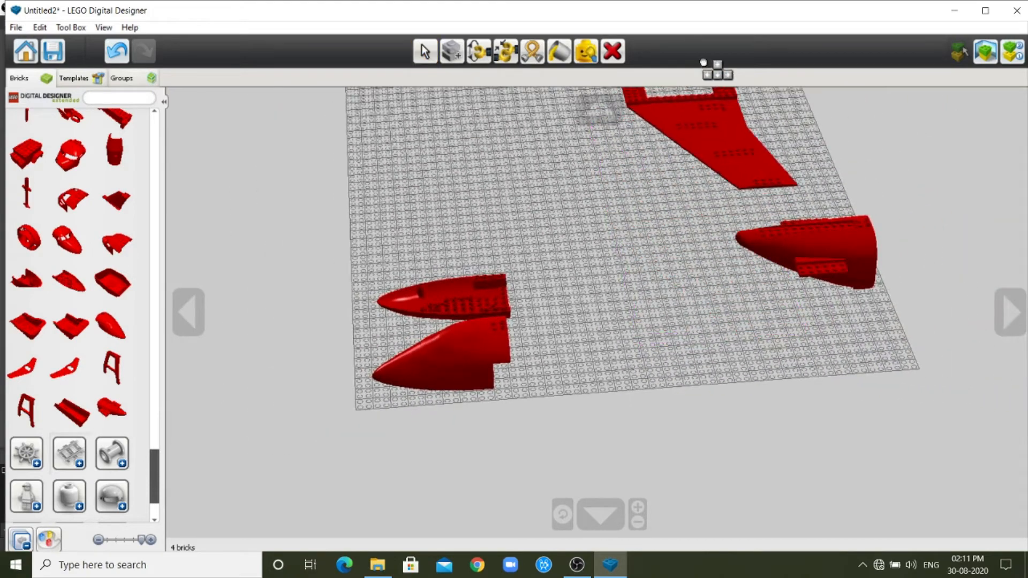
{"action": "left_click", "coordinate": [694, 91]}
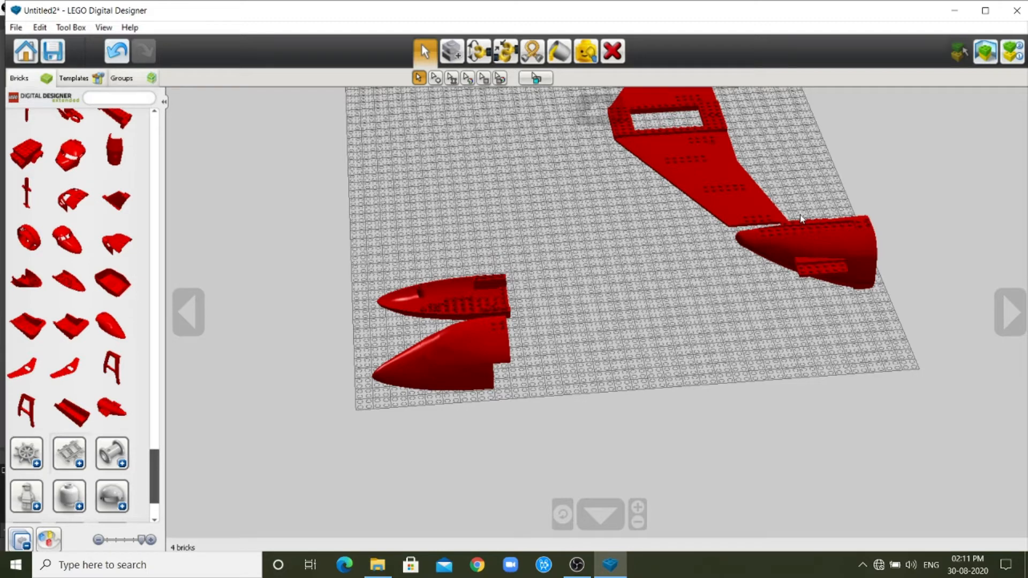
Place the Rudder 2x12x5 brick on the baseplate, behind the wing brick.
{"action": "scroll", "coordinate": [30, 308], "scroll_direction": "up", "scroll_amount": 5}
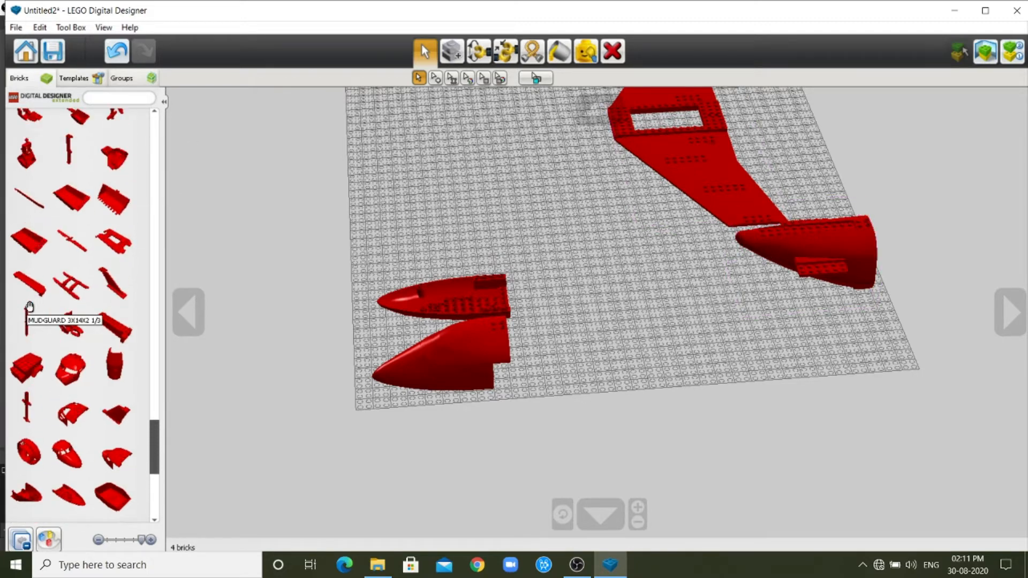
{"action": "left_click", "coordinate": [113, 282]}
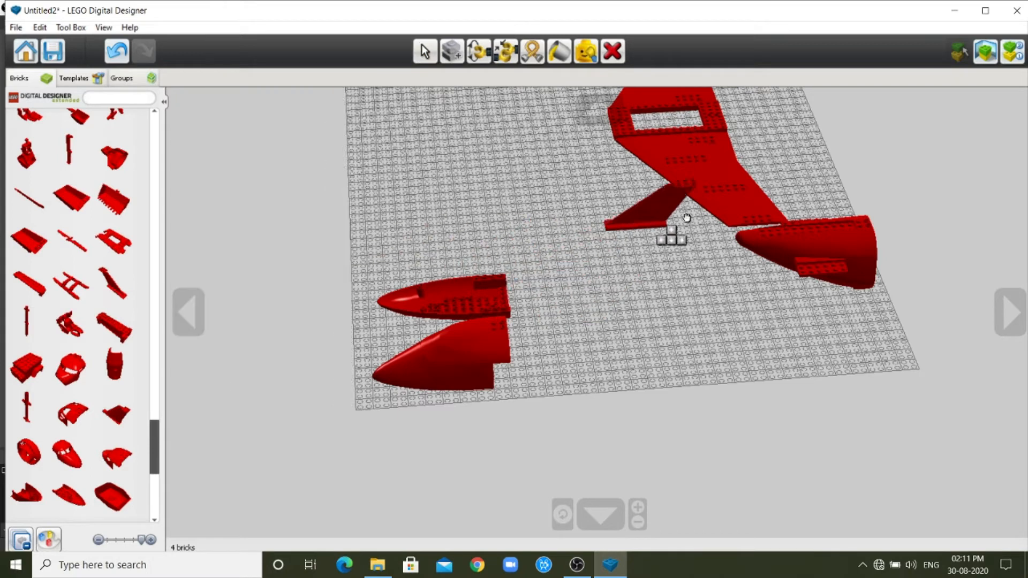
{"action": "left_click", "coordinate": [784, 136]}
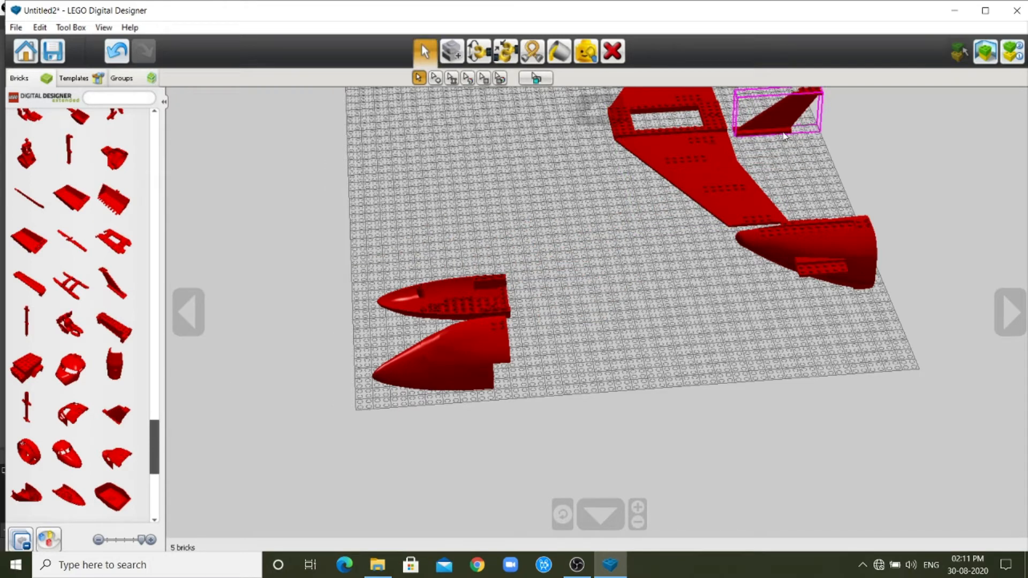
Place the AIRPLANE DOOR brick on the baseplate, in front of the wing brick.
{"action": "scroll", "coordinate": [69, 299], "scroll_direction": "up", "scroll_amount": 2}
{"action": "scroll", "coordinate": [79, 303], "scroll_direction": "up", "scroll_amount": 6}
{"action": "scroll", "coordinate": [75, 297], "scroll_direction": "up", "scroll_amount": 3}
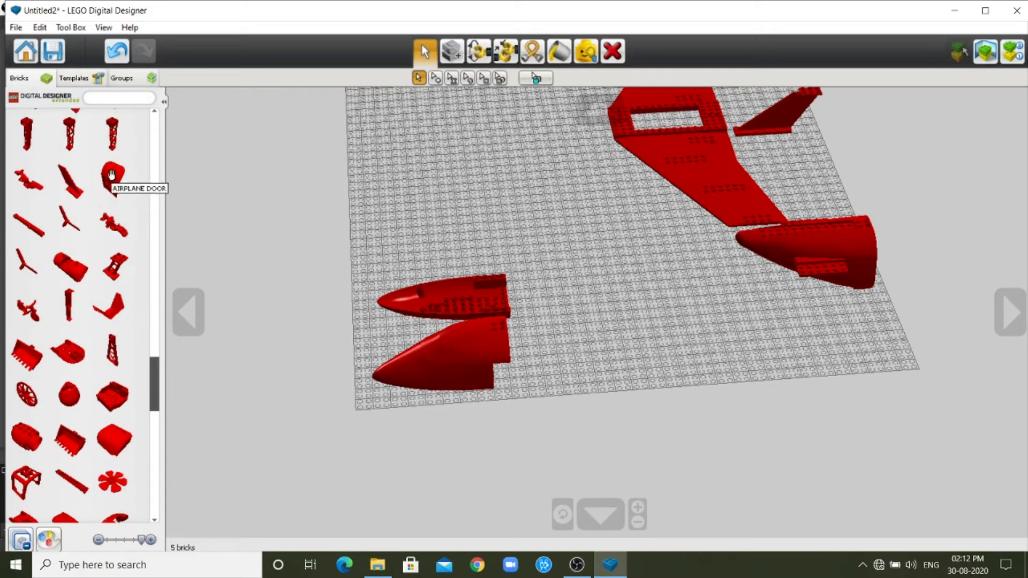
{"action": "left_click", "coordinate": [111, 175]}
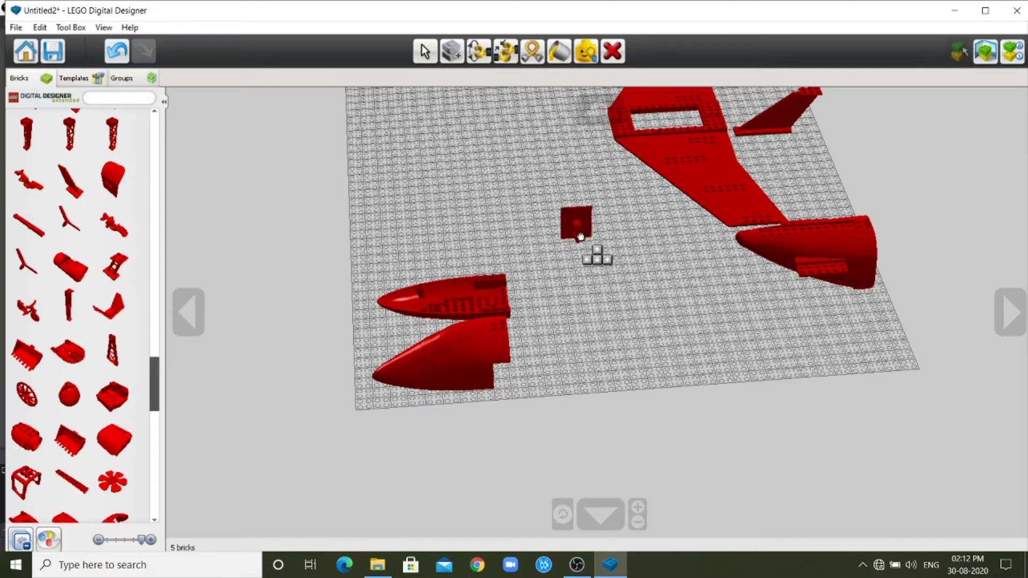
{"action": "left_click", "coordinate": [557, 145]}
Move the cockpit and the airplane bottom brick apart so that a gap separates them.
{"action": "scroll", "coordinate": [581, 255], "scroll_direction": "up", "scroll_amount": 3}
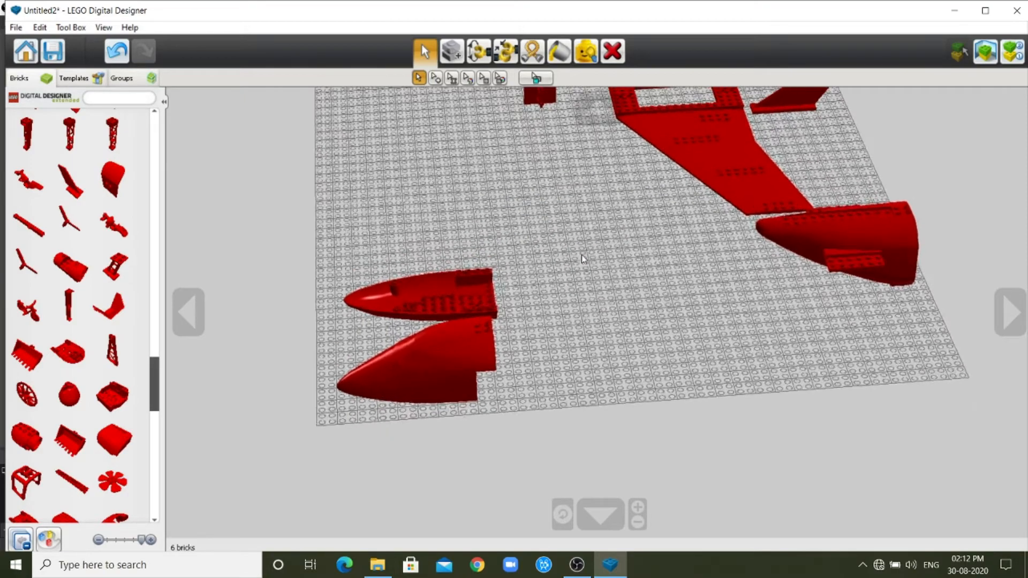
{"action": "scroll", "coordinate": [581, 259], "scroll_direction": "up", "scroll_amount": 2}
{"action": "scroll", "coordinate": [581, 259], "scroll_direction": "up", "scroll_amount": 3}
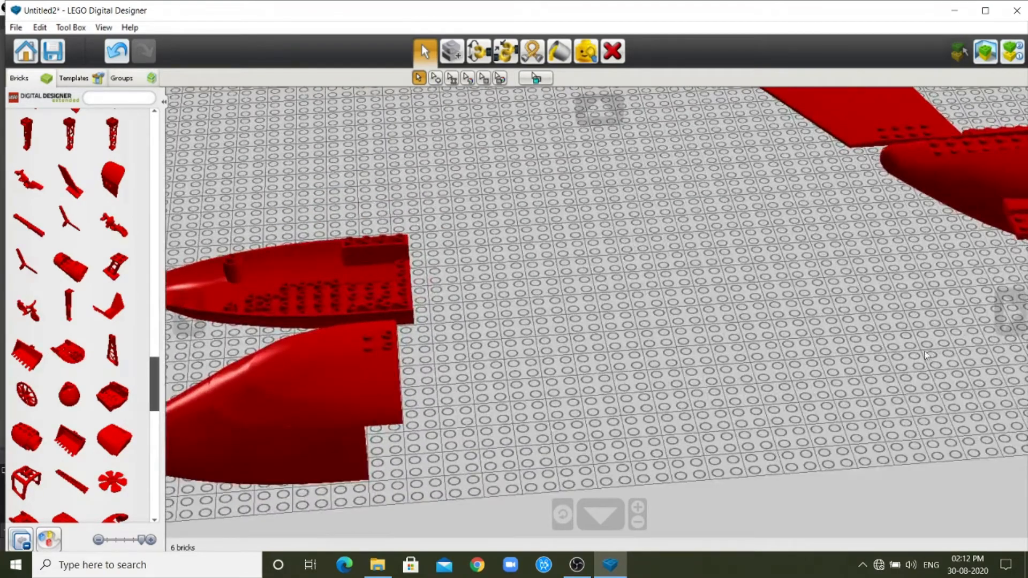
{"action": "mouse_move", "coordinate": [288, 413]}
{"action": "left_mouse_down"}
{"action": "mouse_move", "coordinate": [275, 404]}
{"action": "mouse_move", "coordinate": [270, 415]}
{"action": "left_mouse_up"}
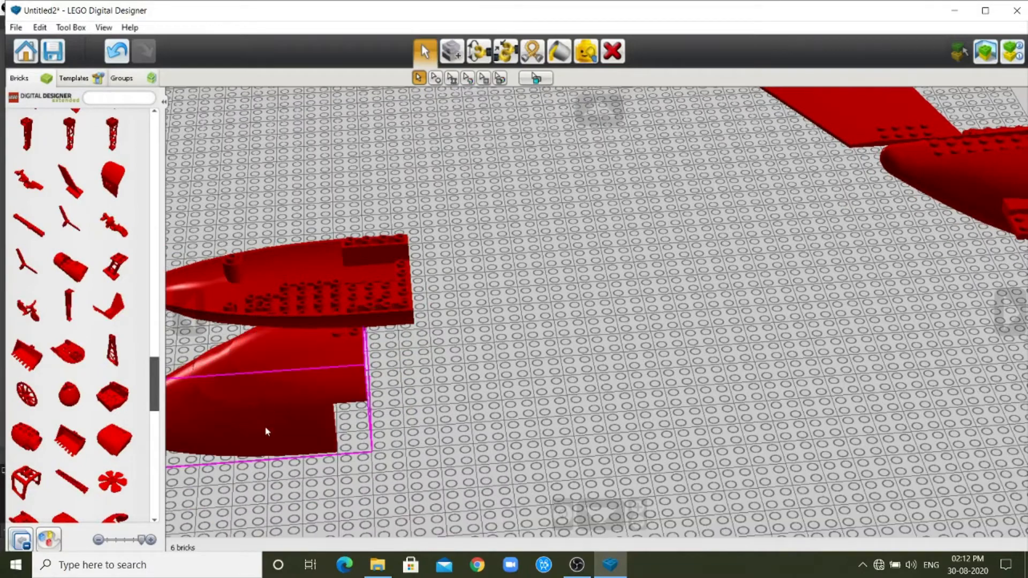
{"action": "left_click_drag", "start_coordinate": [329, 286], "coordinate": [319, 259]}
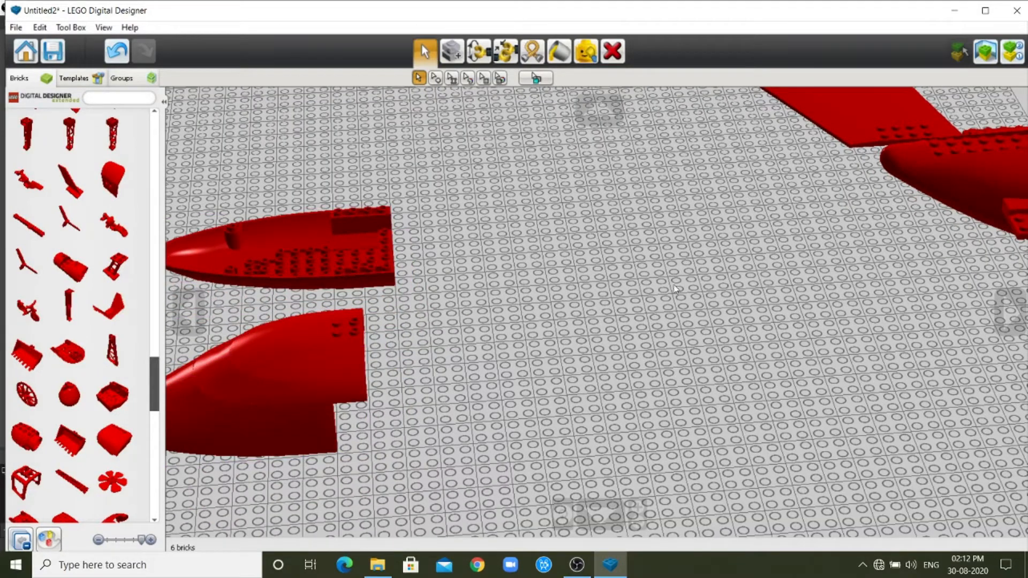
Move the plane end brick closer to the near side edge of the baseplate, away from the wing.
{"action": "left_click", "coordinate": [600, 514]}
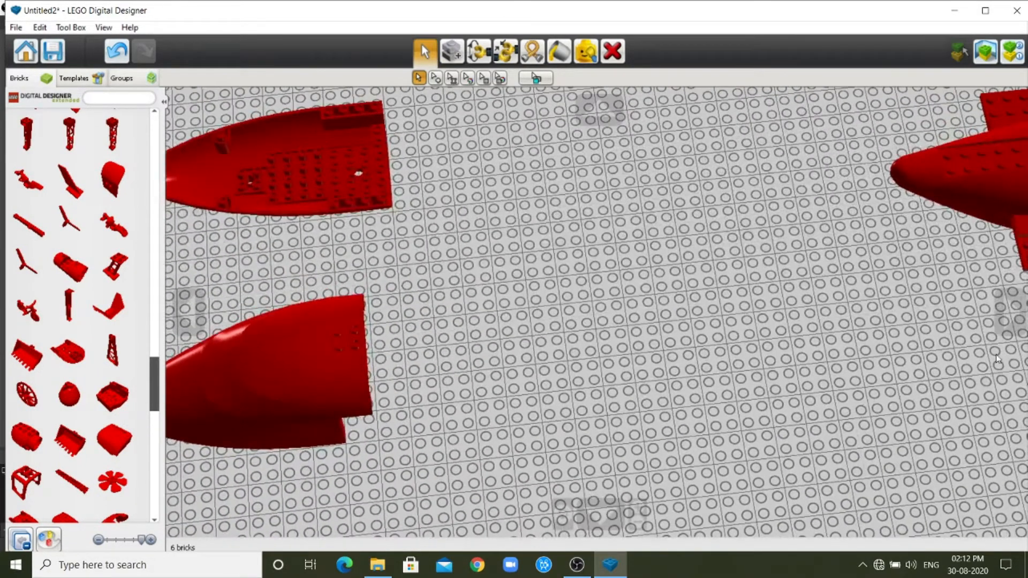
{"action": "left_click", "coordinate": [186, 312]}
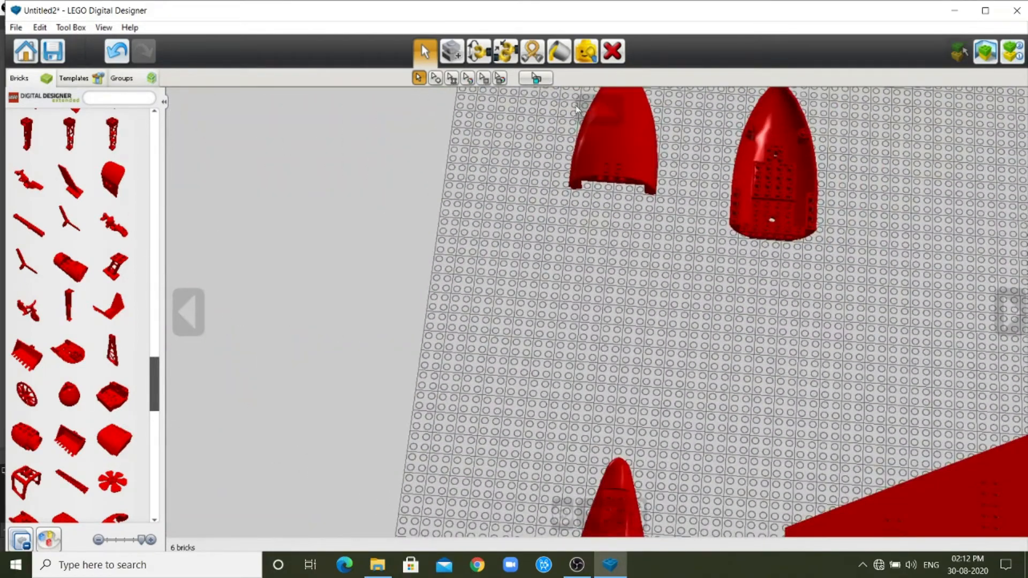
{"action": "left_click", "coordinate": [577, 109]}
{"action": "left_click", "coordinate": [609, 401]}
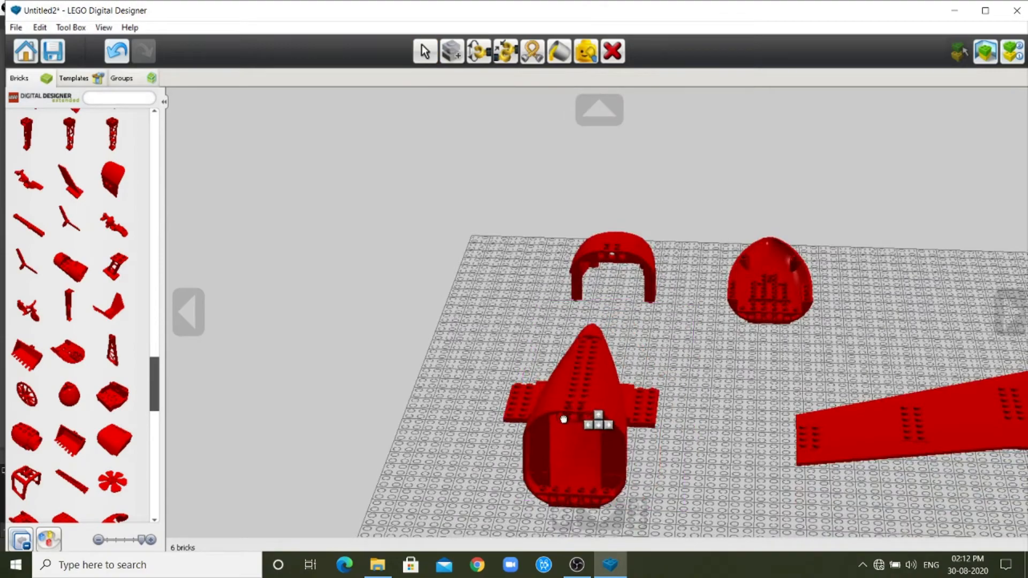
{"action": "left_click", "coordinate": [471, 442]}
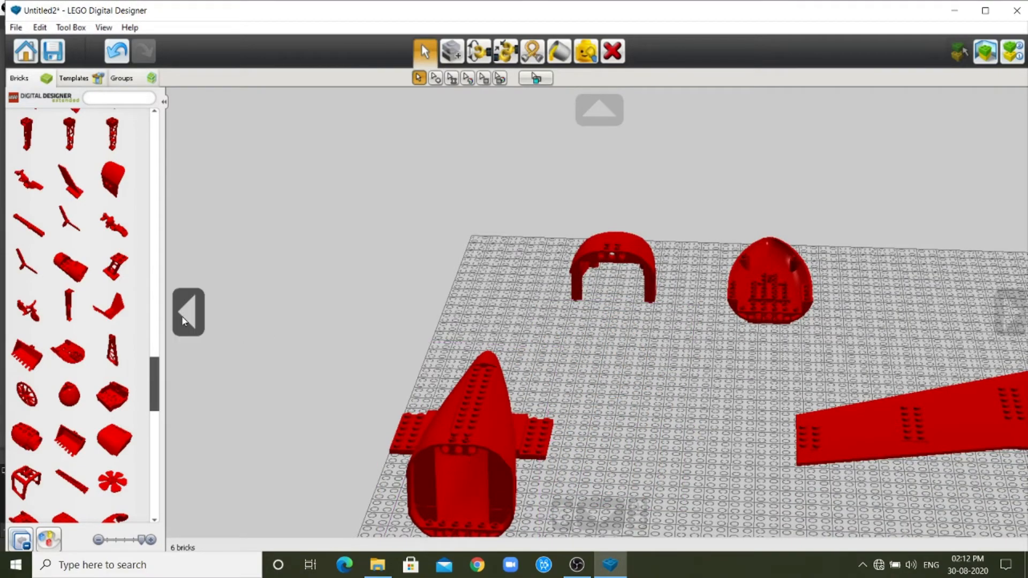
Move the rudder, wing and airplane door bricks further away from the fuselage pieces.
{"action": "left_click", "coordinate": [183, 321]}
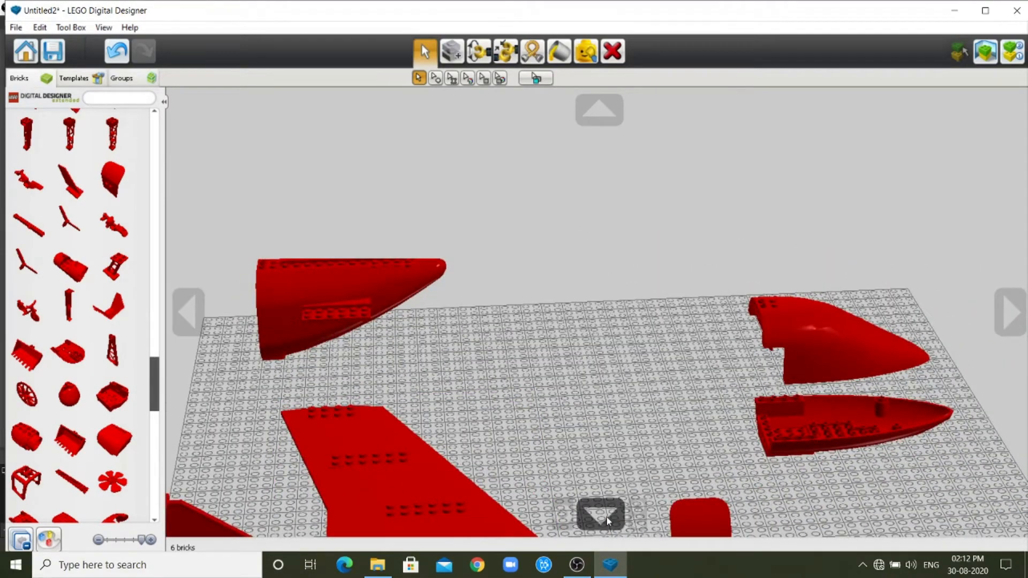
{"action": "left_click", "coordinate": [599, 514]}
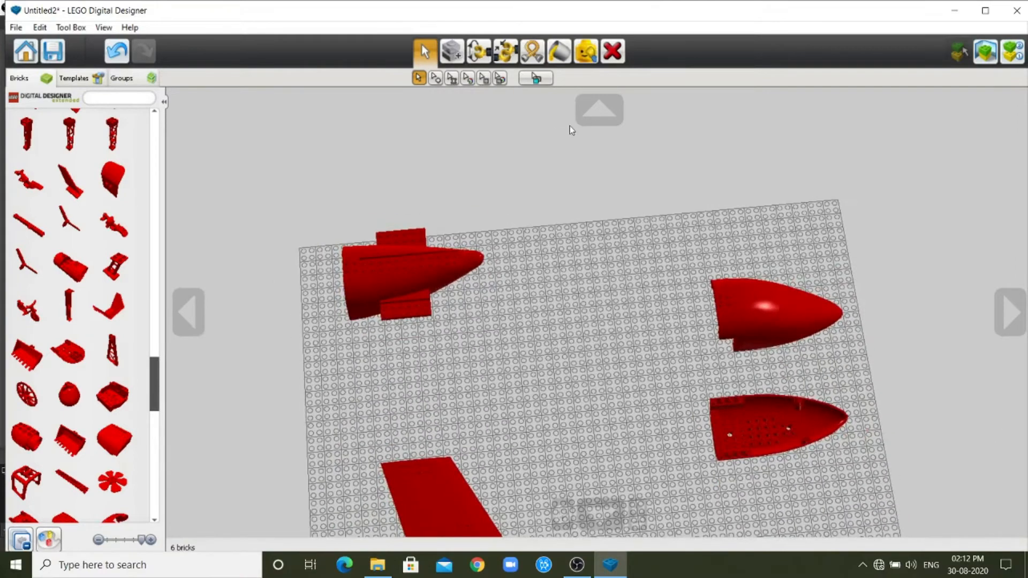
{"action": "left_click", "coordinate": [594, 113]}
{"action": "left_click_drag", "start_coordinate": [323, 366], "coordinate": [199, 368]}
{"action": "left_click_drag", "start_coordinate": [426, 385], "coordinate": [274, 461]}
{"action": "left_click_drag", "start_coordinate": [666, 369], "coordinate": [531, 477]}
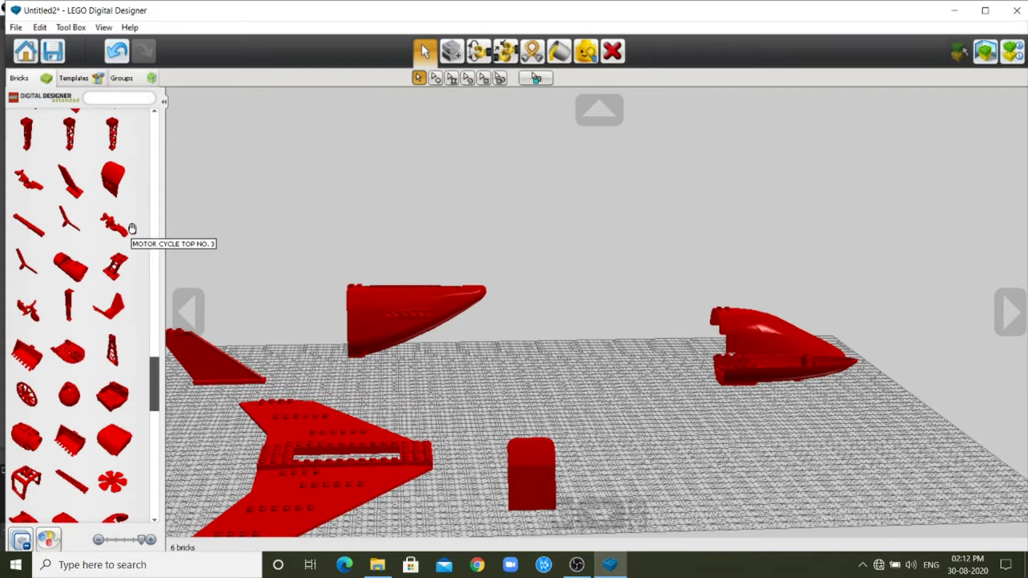
Collapse the expanded airplane parts category in the brick palette to show the remaining categories.
{"action": "left_click_drag", "start_coordinate": [153, 374], "coordinate": [155, 151]}
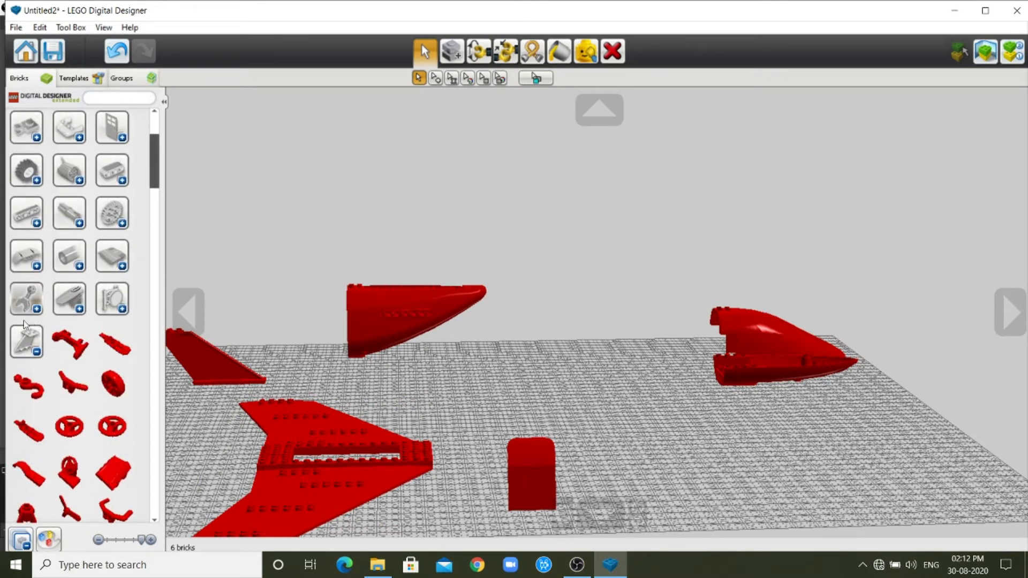
{"action": "left_click", "coordinate": [37, 352]}
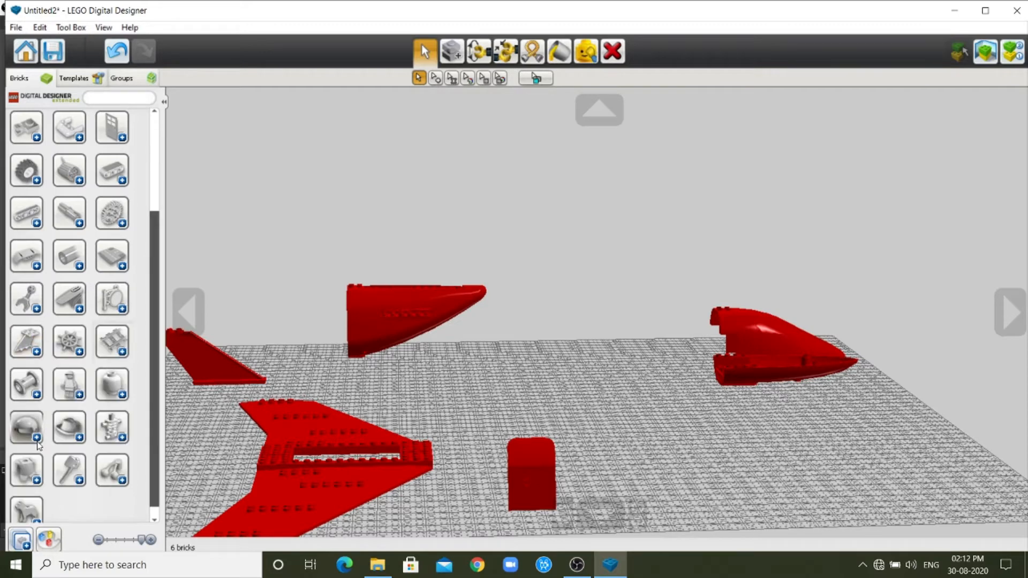
{"action": "scroll", "coordinate": [33, 482], "scroll_direction": "down", "scroll_amount": 1}
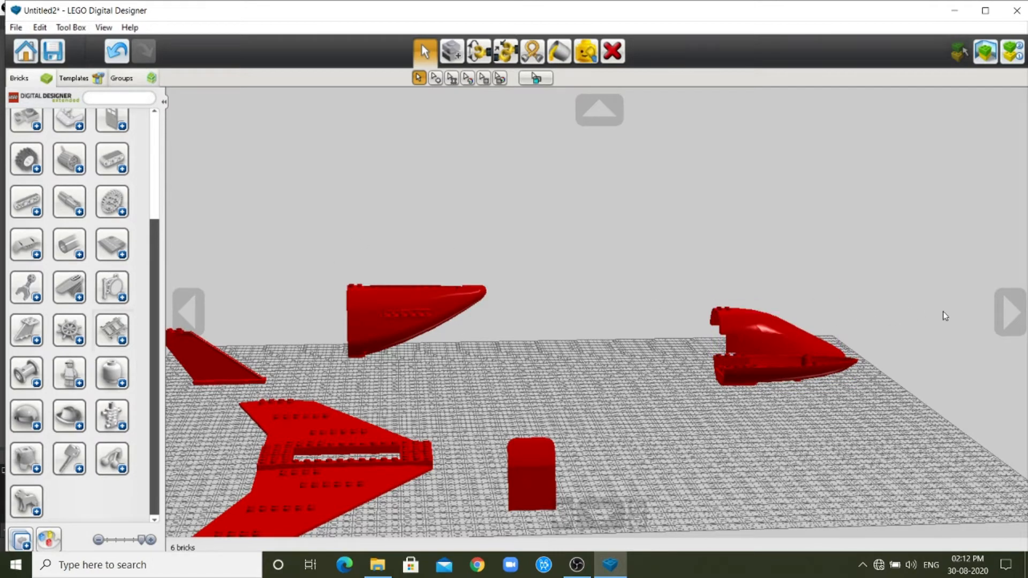
Move the airplane bottom brick to a clear spot near the baseplate's edge, between the cockpit and the plane end.
{"action": "left_click", "coordinate": [1010, 311]}
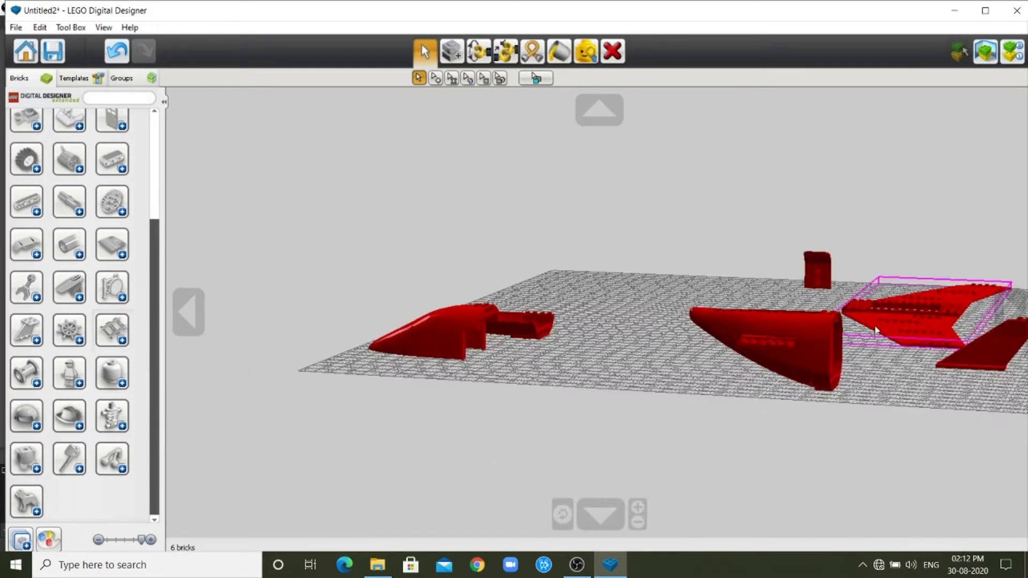
{"action": "left_click", "coordinate": [600, 514]}
{"action": "left_click", "coordinate": [600, 514]}
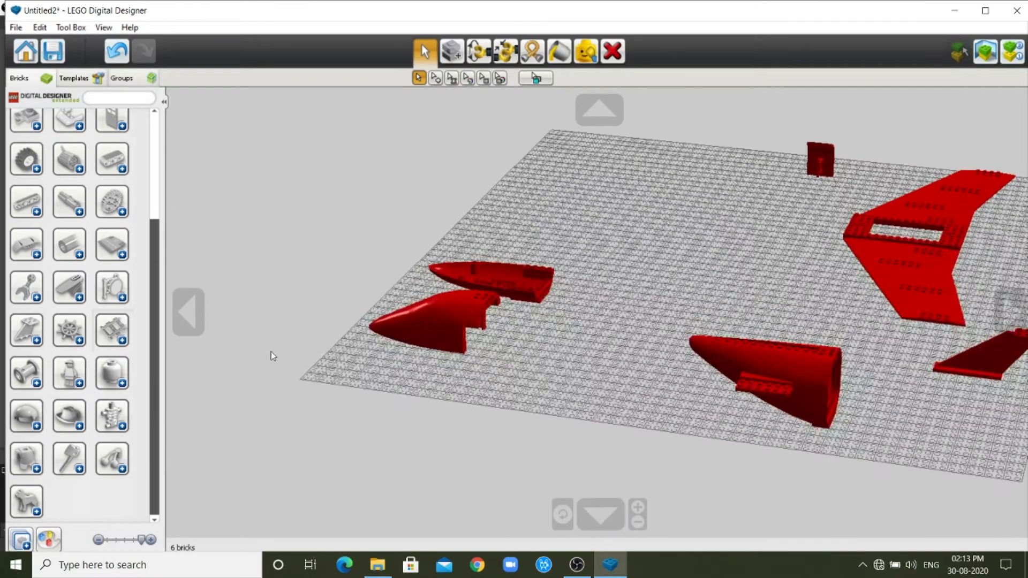
{"action": "left_click", "coordinate": [1011, 312]}
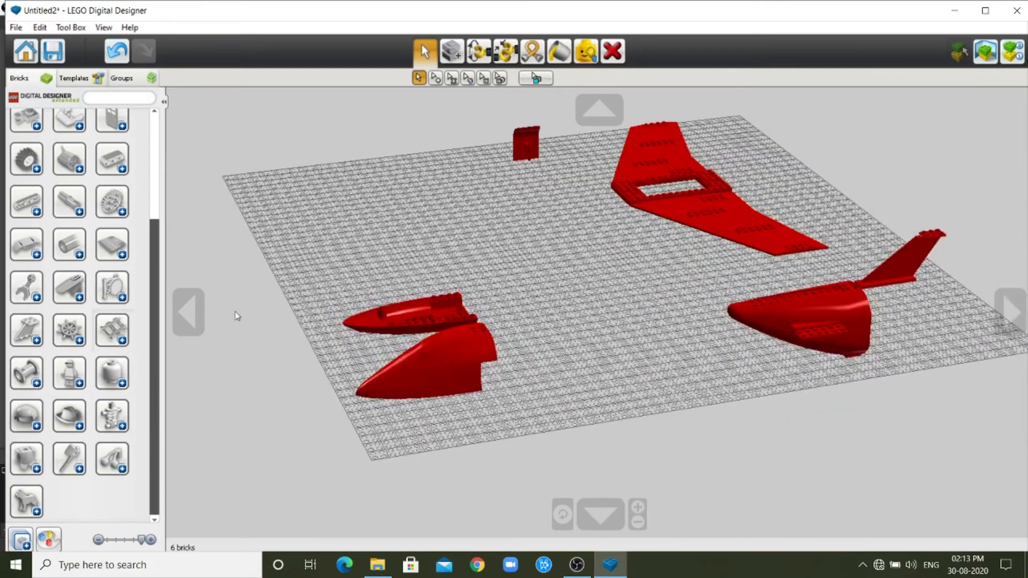
{"action": "left_click", "coordinate": [185, 310]}
{"action": "scroll", "coordinate": [524, 357], "scroll_direction": "up", "scroll_amount": 5}
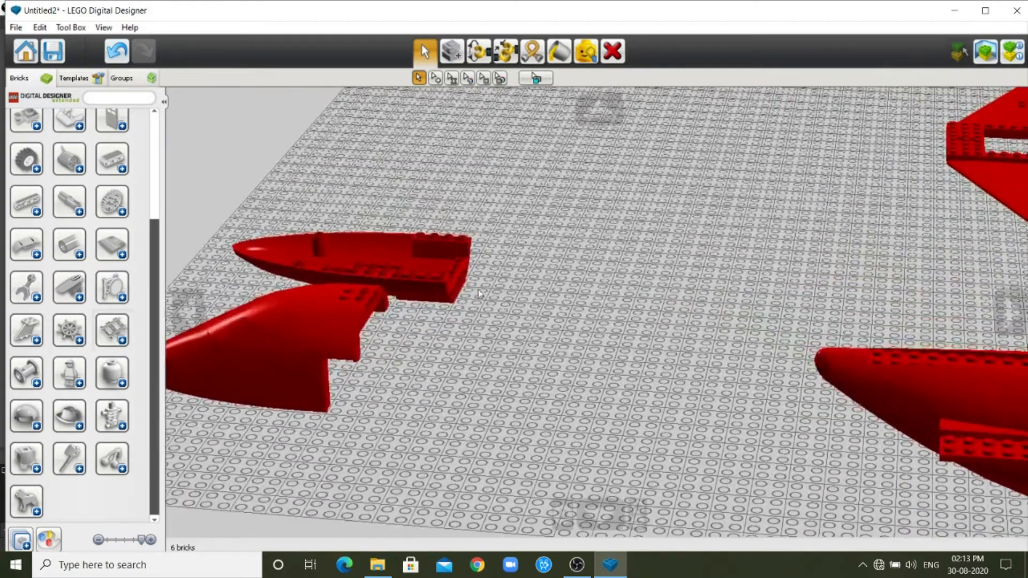
{"action": "left_click", "coordinate": [383, 264]}
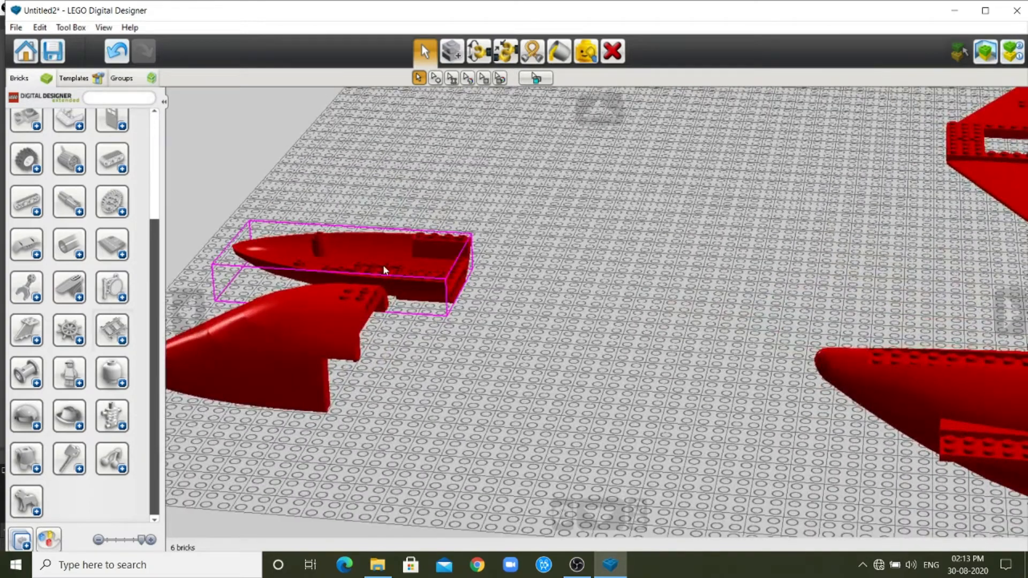
{"action": "left_click_drag", "start_coordinate": [383, 264], "coordinate": [515, 403]}
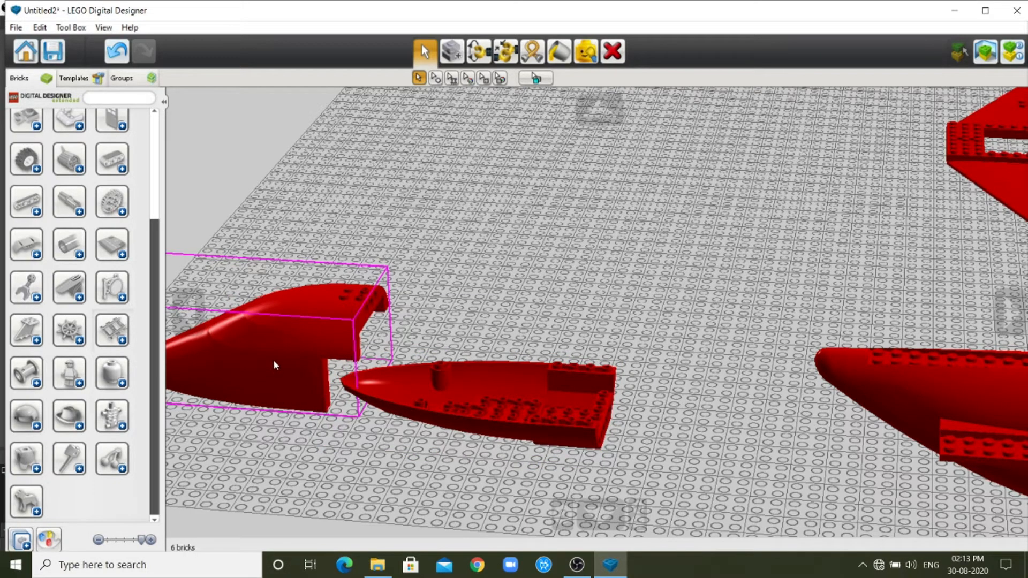
Seat the cockpit brick on top of the airplane bottom brick with their noses aligned.
{"action": "left_click_drag", "start_coordinate": [266, 365], "coordinate": [491, 385]}
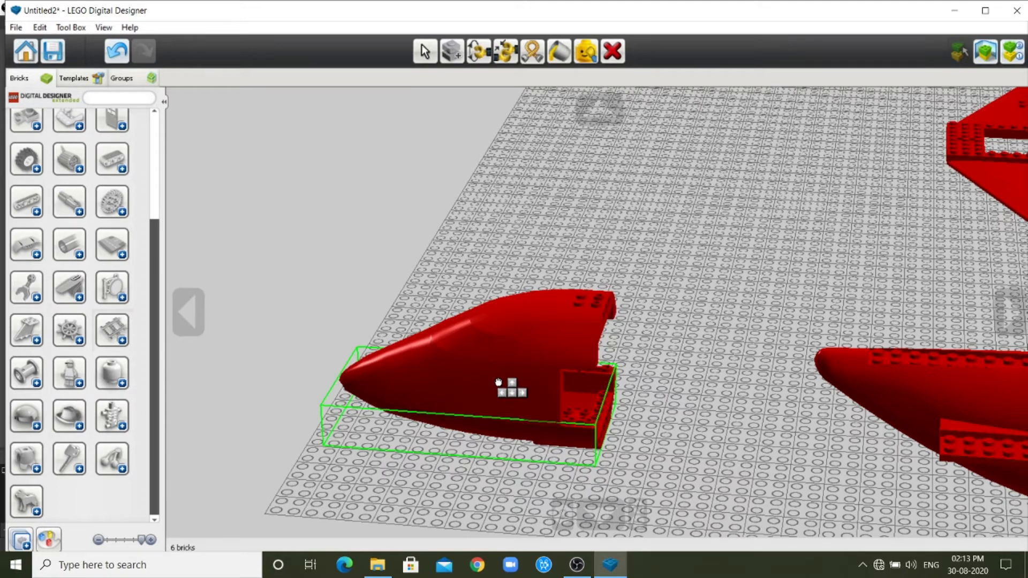
{"action": "left_click", "coordinate": [499, 382]}
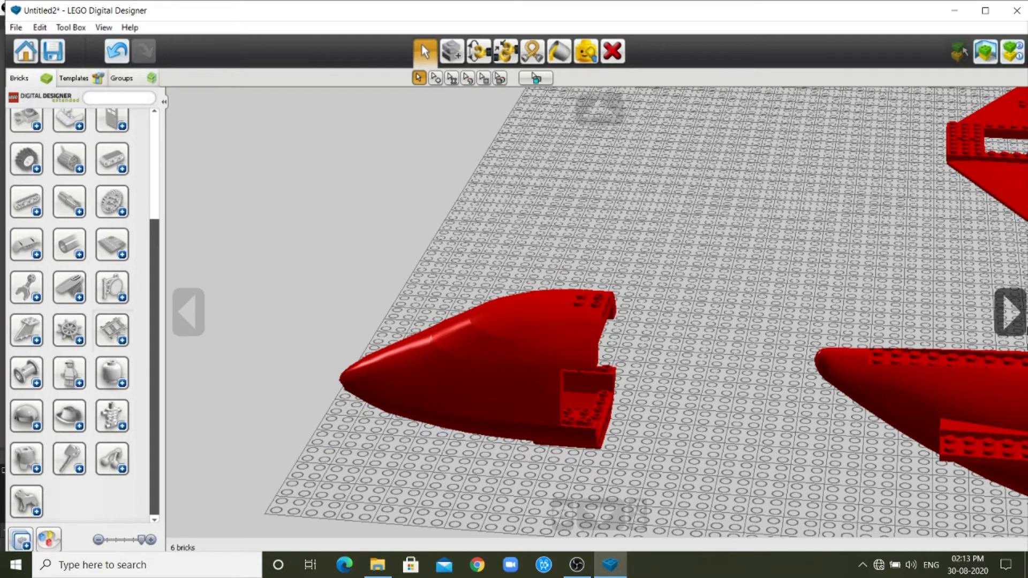
{"action": "left_click", "coordinate": [1010, 312]}
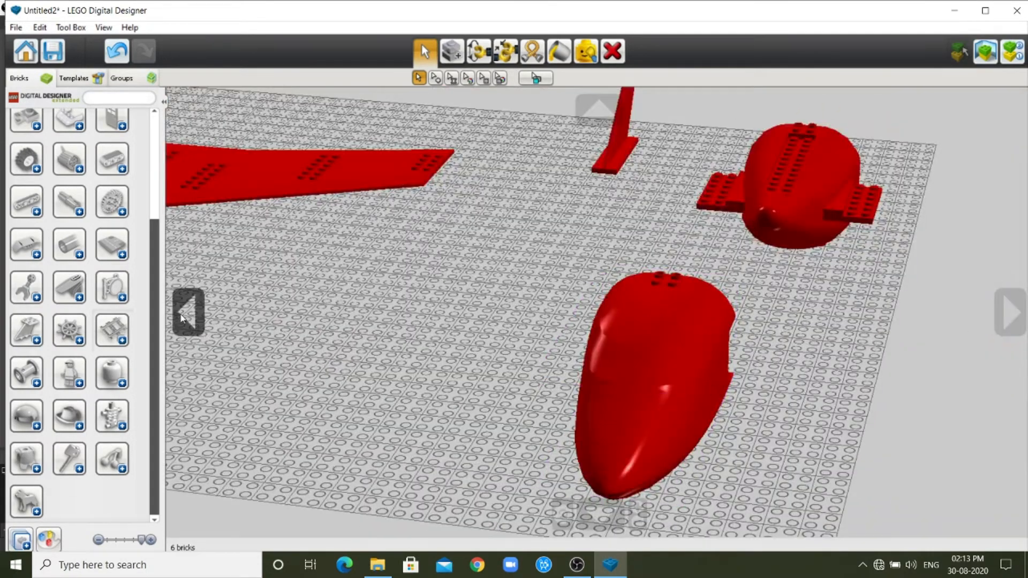
{"action": "left_click", "coordinate": [188, 313]}
{"action": "scroll", "coordinate": [555, 367], "scroll_direction": "down", "scroll_amount": 6}
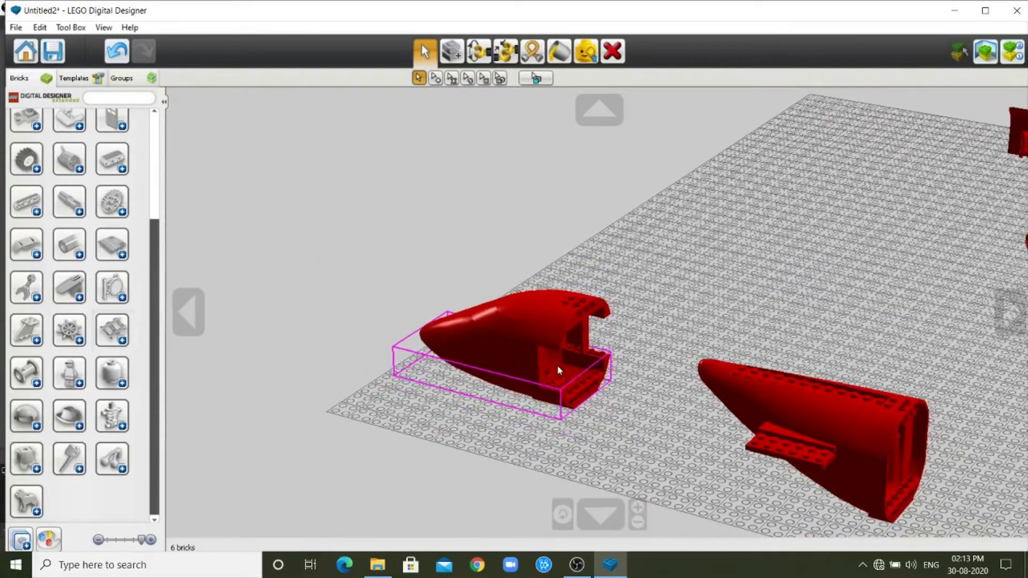
Move the plane end brick away from the nose to the baseplate's far end and rotate it so its open end faces the nose.
{"action": "left_click_drag", "start_coordinate": [774, 407], "coordinate": [958, 447]}
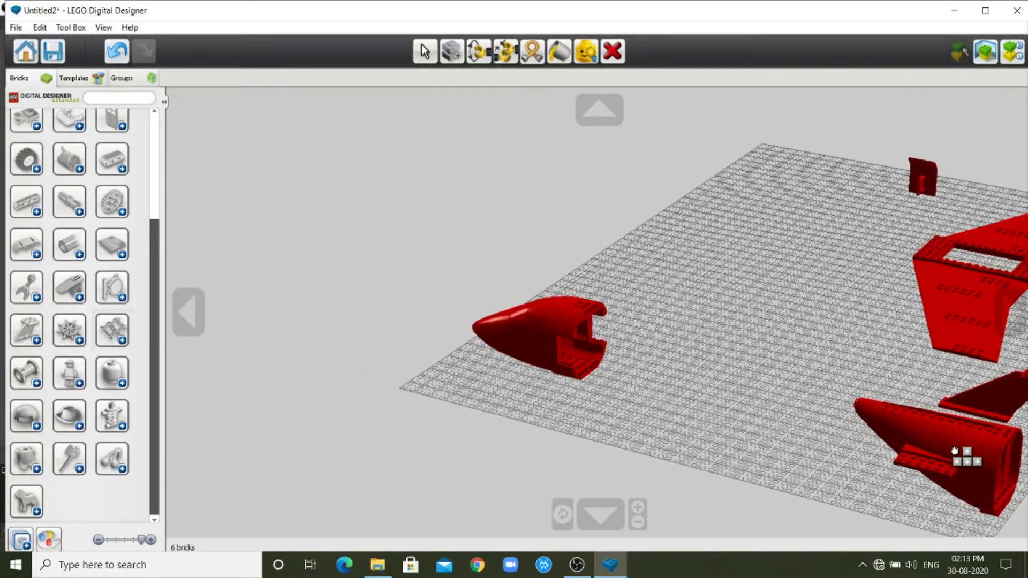
{"action": "left_click", "coordinate": [959, 448]}
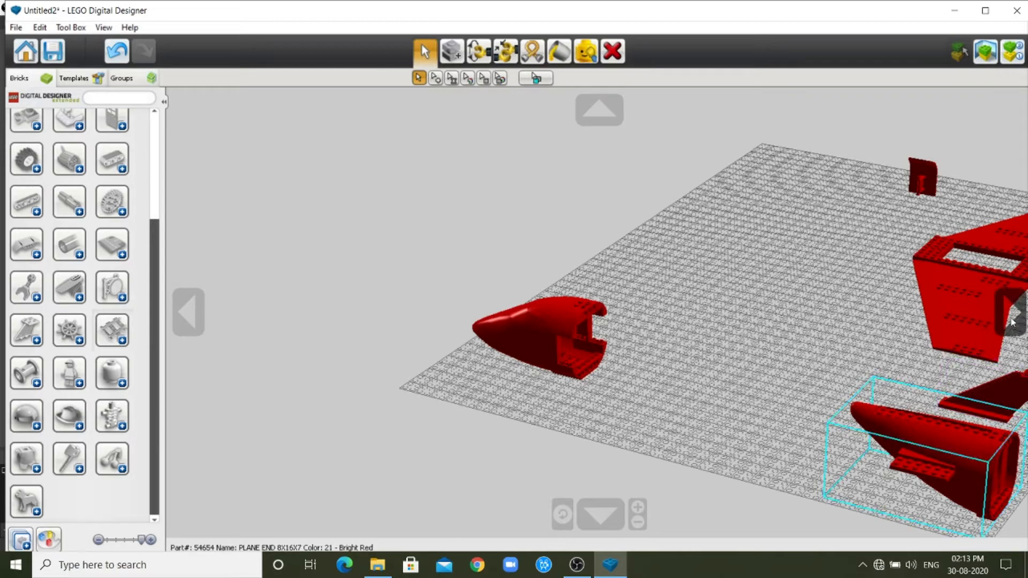
{"action": "left_click", "coordinate": [1010, 317]}
{"action": "left_click", "coordinate": [182, 319]}
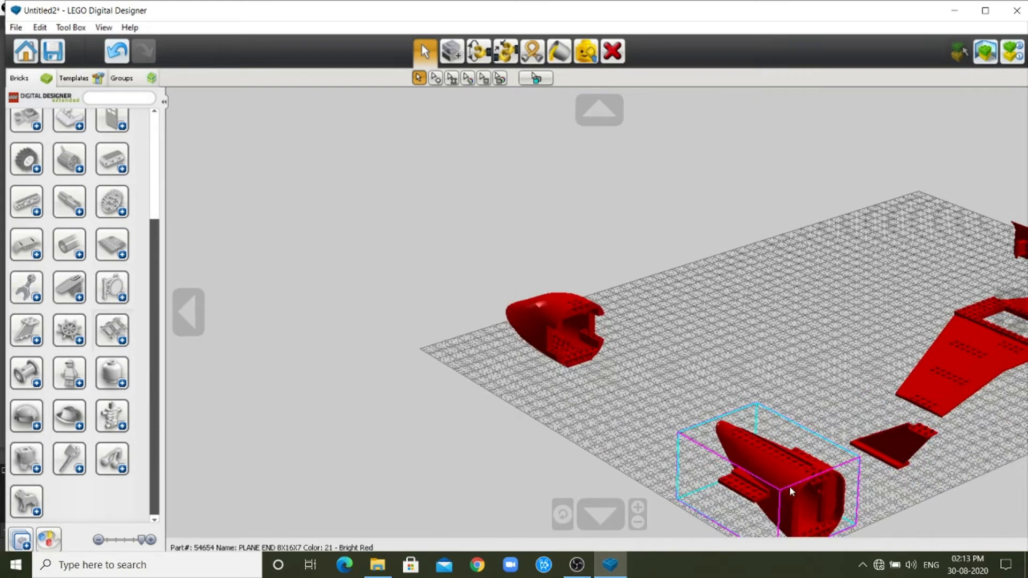
{"action": "left_click_drag", "start_coordinate": [777, 470], "coordinate": [752, 394]}
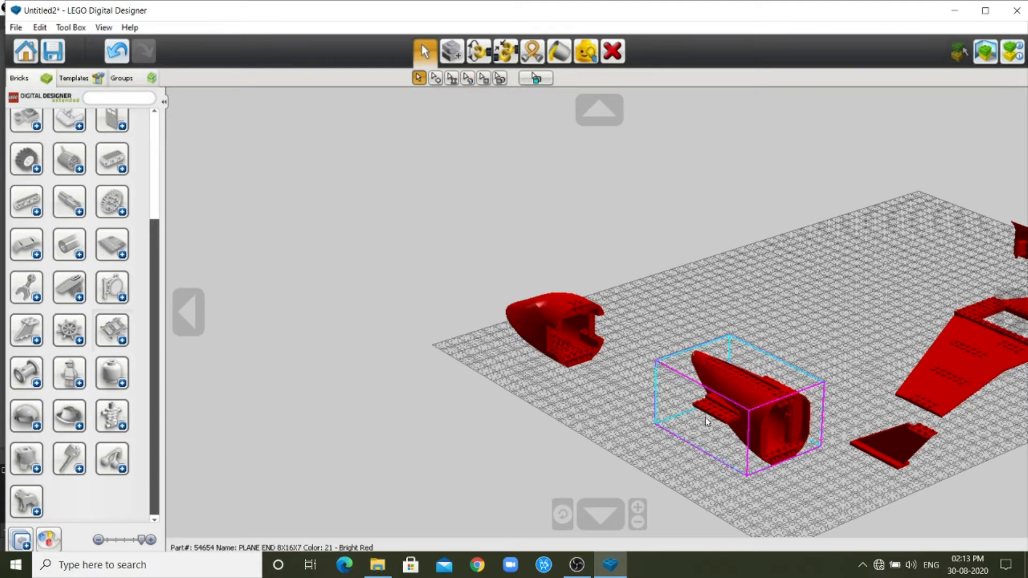
{"action": "left_click_drag", "start_coordinate": [727, 396], "coordinate": [717, 407]}
{"action": "key", "text": "Left"}
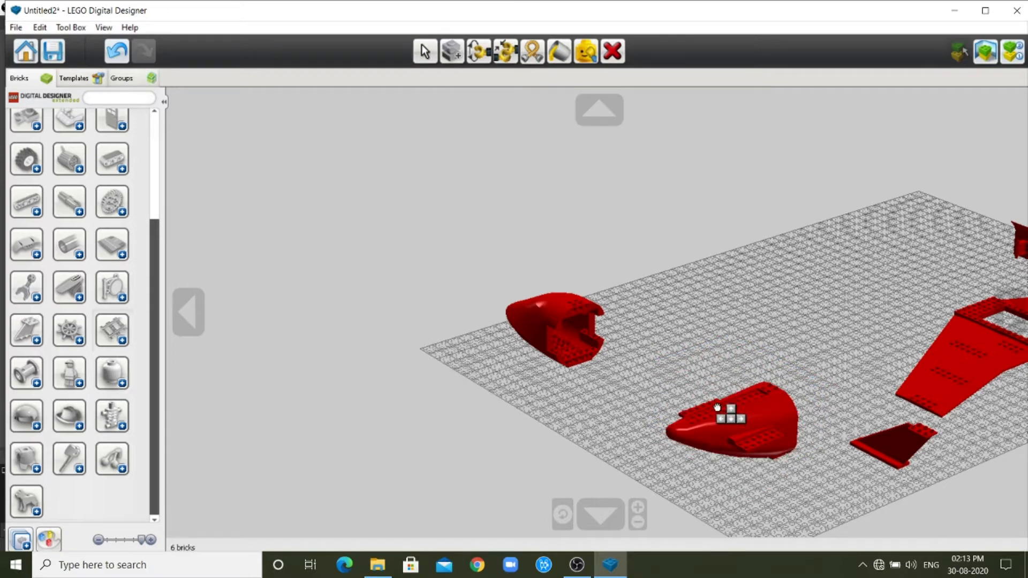
{"action": "left_click_drag", "start_coordinate": [717, 407], "coordinate": [851, 480]}
{"action": "scroll", "coordinate": [776, 405], "scroll_direction": "up", "scroll_amount": 3}
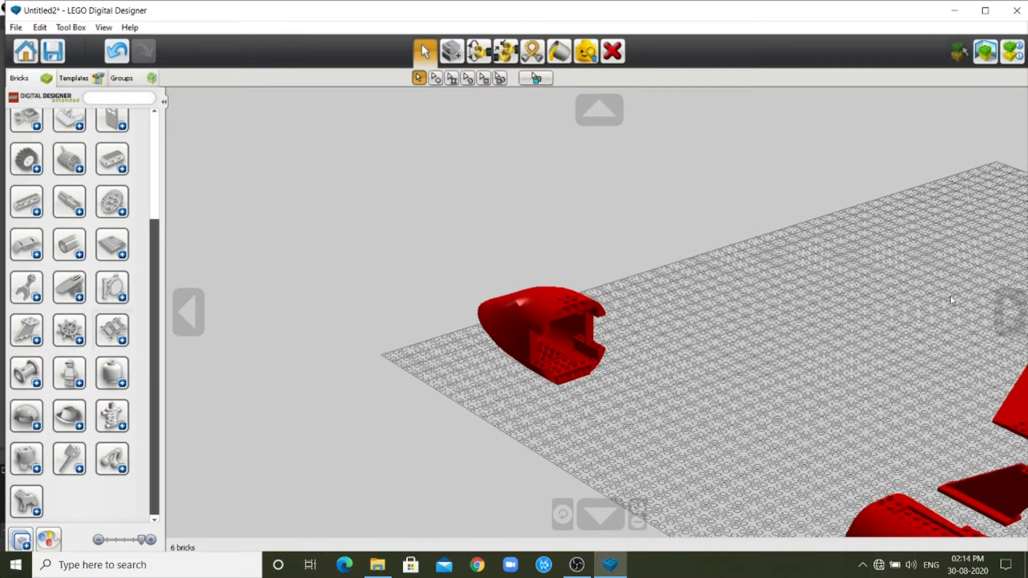
Seat the rudder brick on top of the plane end brick at its tapered tail.
{"action": "left_click", "coordinate": [1014, 309]}
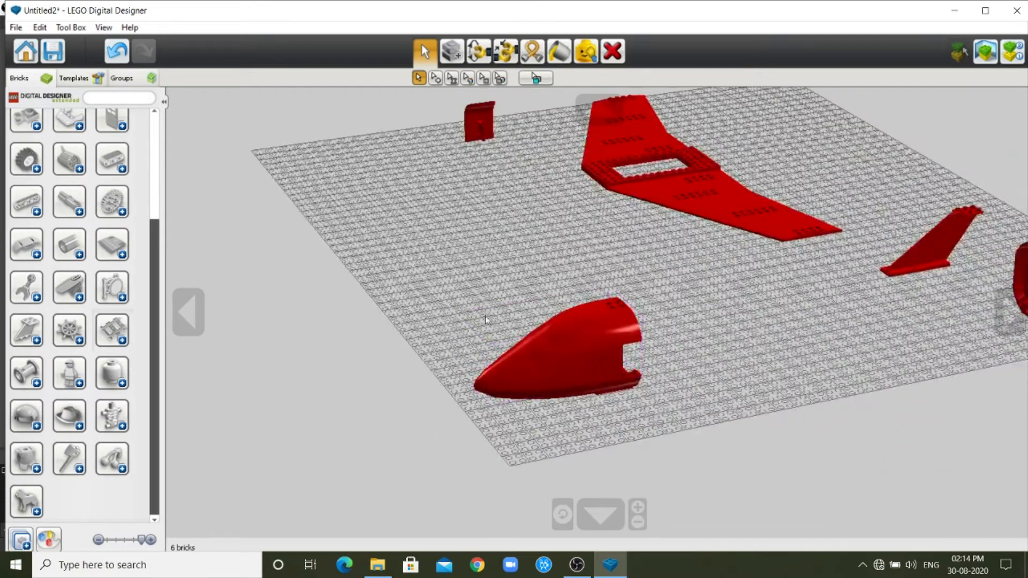
{"action": "left_click", "coordinate": [190, 313]}
{"action": "scroll", "coordinate": [649, 292], "scroll_direction": "down", "scroll_amount": 4}
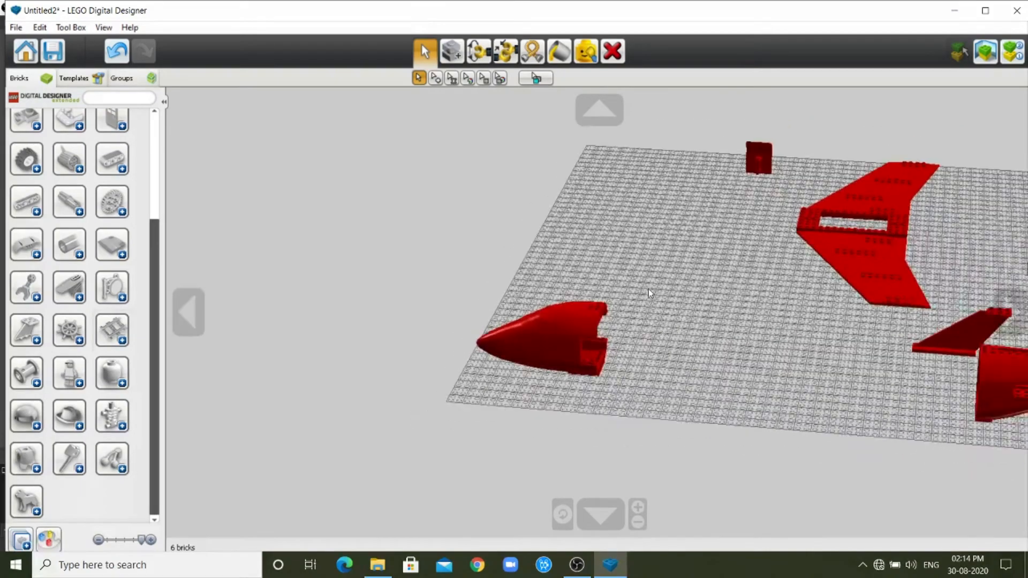
{"action": "scroll", "coordinate": [1006, 359], "scroll_direction": "down", "scroll_amount": 1}
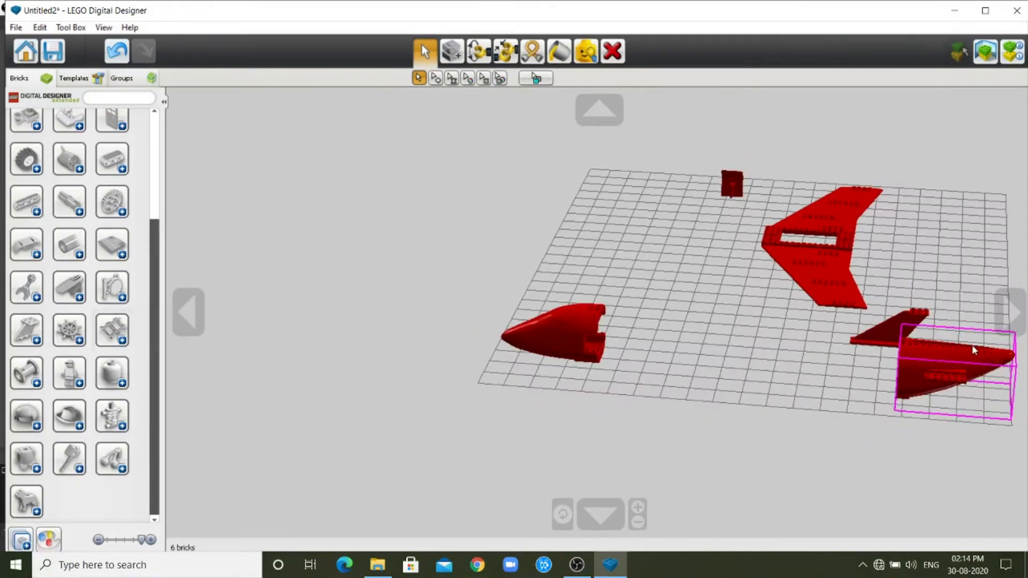
{"action": "scroll", "coordinate": [644, 346], "scroll_direction": "up", "scroll_amount": 3}
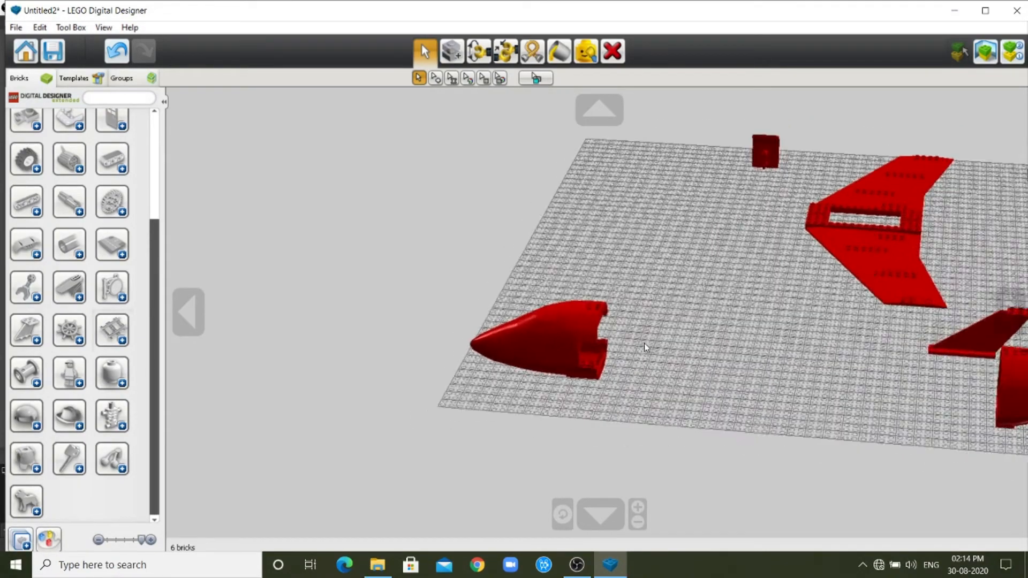
{"action": "left_click", "coordinate": [196, 301]}
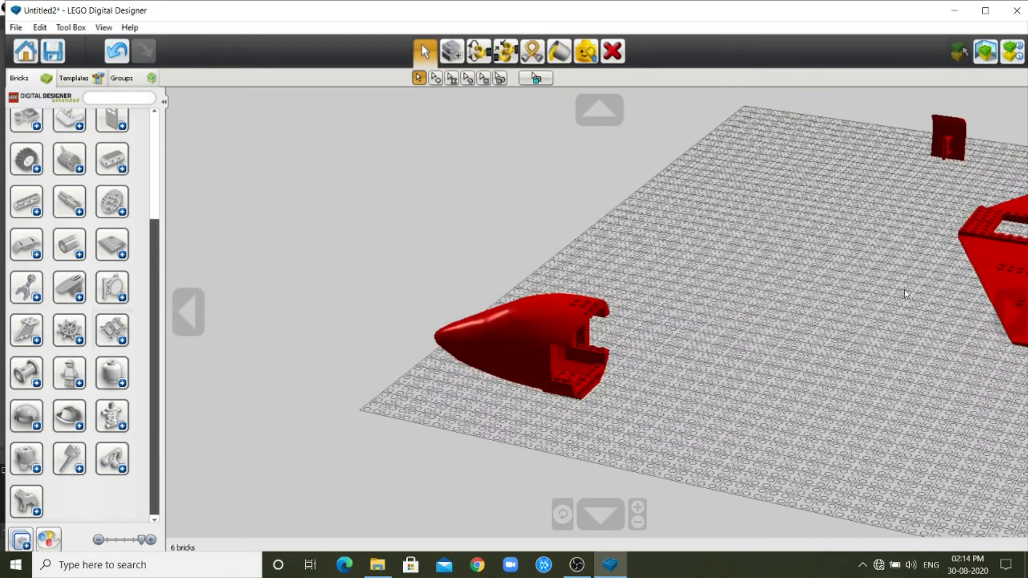
{"action": "left_click", "coordinate": [1008, 311]}
{"action": "left_click_drag", "start_coordinate": [1004, 224], "coordinate": [880, 269]}
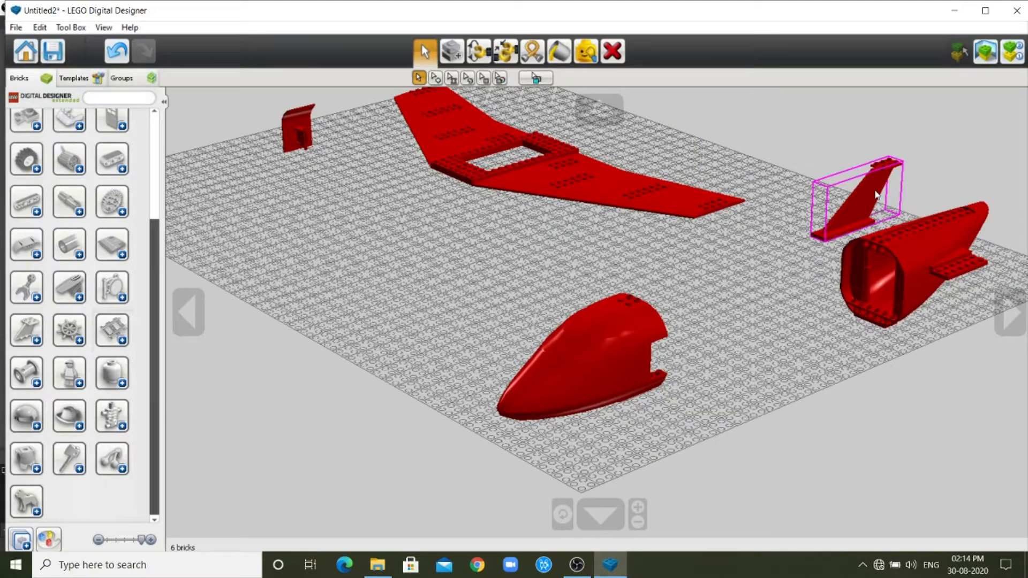
{"action": "left_click_drag", "start_coordinate": [870, 191], "coordinate": [997, 188]}
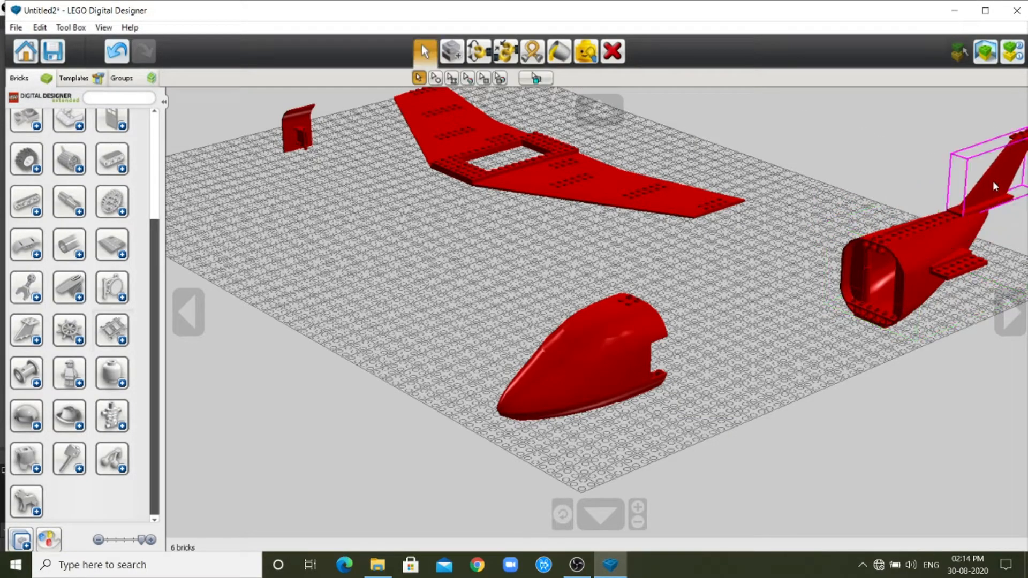
Shift the plane end brick slightly across the baseplate to line it up with the assembled nose.
{"action": "scroll", "coordinate": [846, 289], "scroll_direction": "down", "scroll_amount": 1}
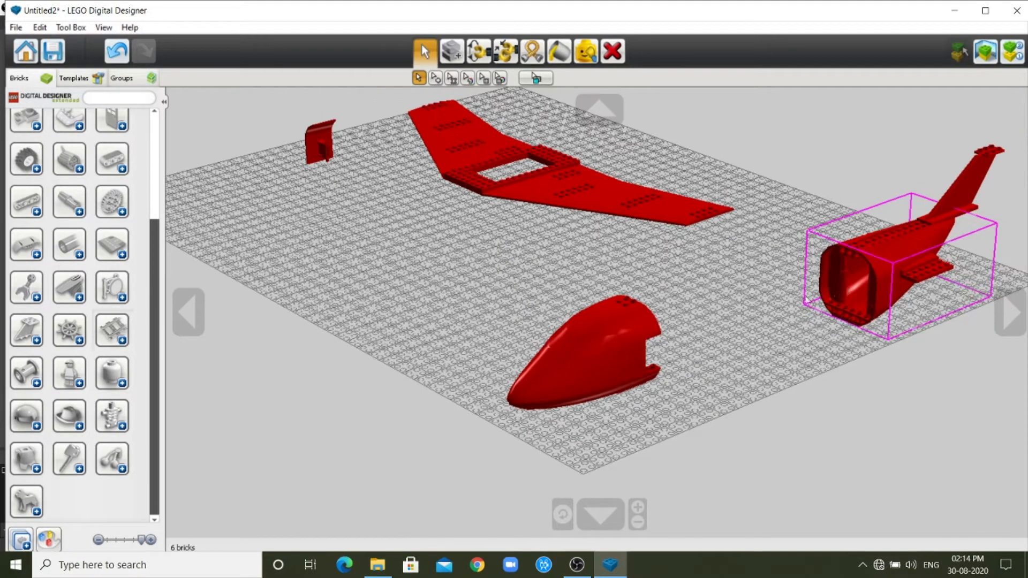
{"action": "left_click", "coordinate": [198, 309]}
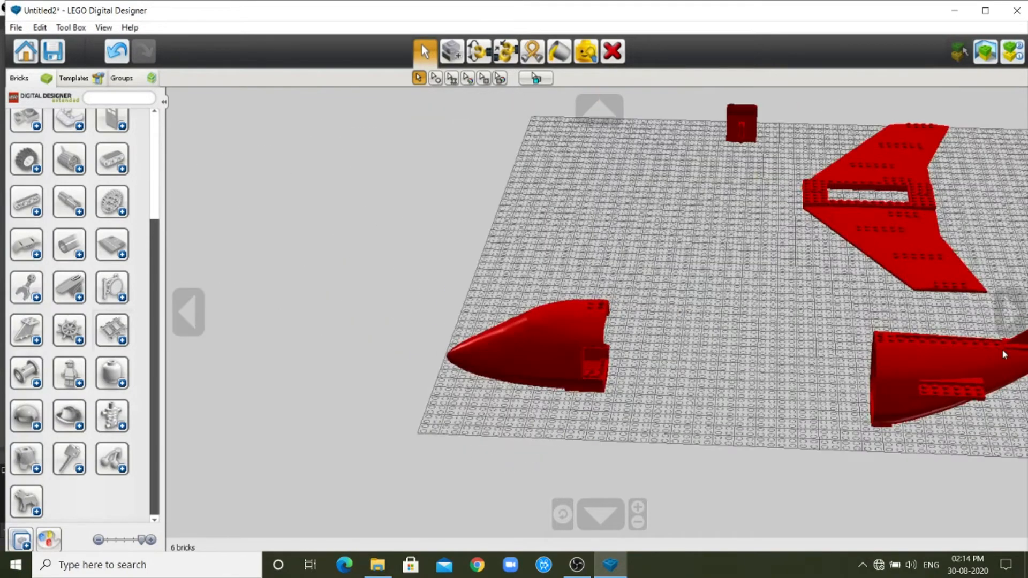
{"action": "left_click", "coordinate": [1002, 321]}
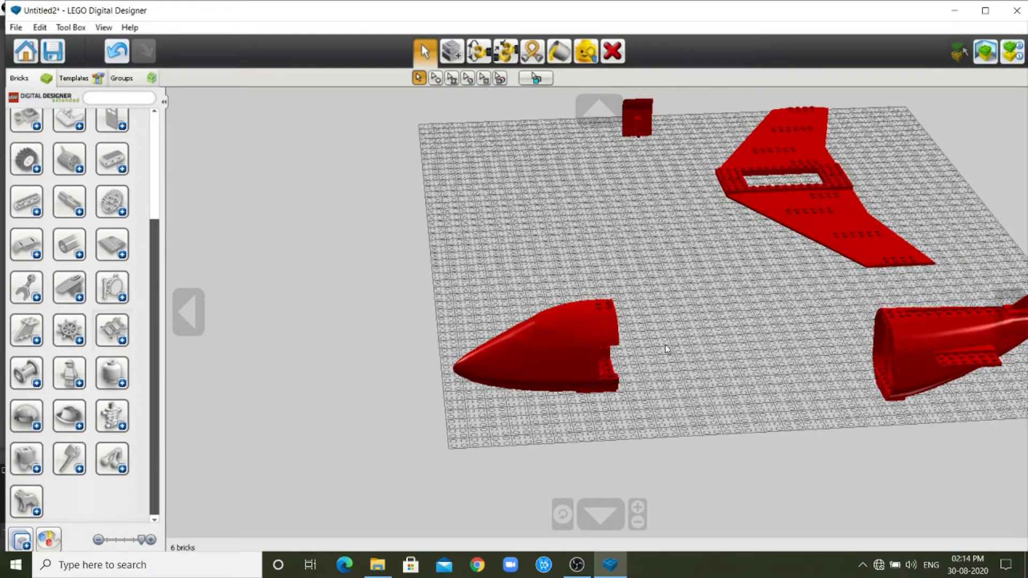
{"action": "left_click", "coordinate": [901, 342]}
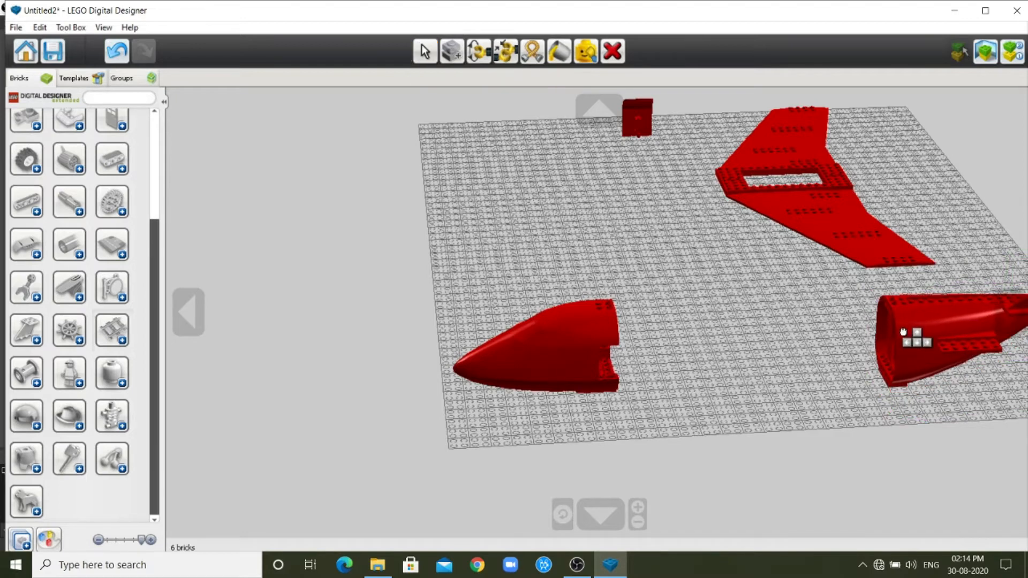
{"action": "left_click", "coordinate": [904, 333]}
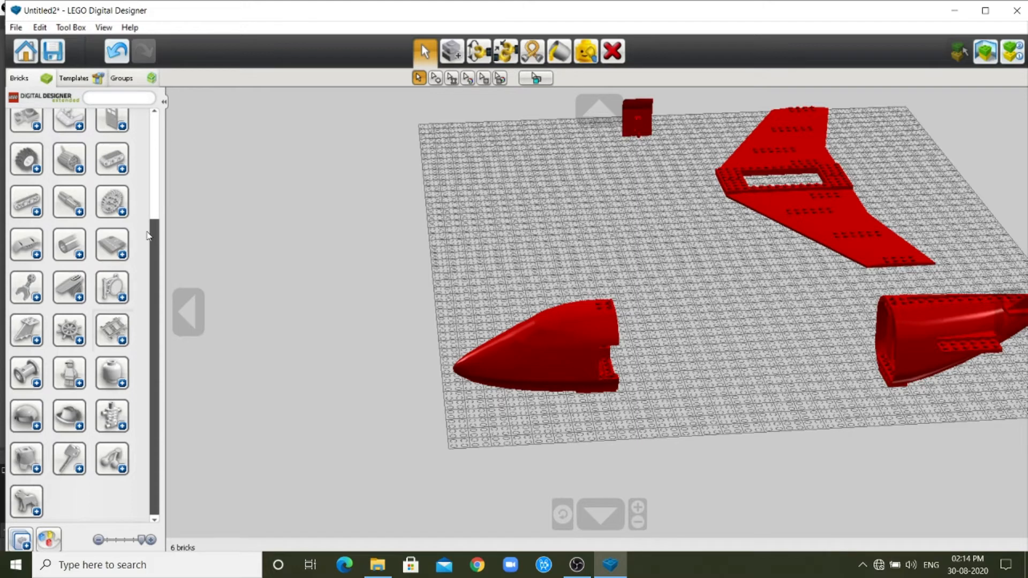
Expand the bow bricks category and place a curved fuselage roof brick on the baseplate near the airplane door.
{"action": "scroll", "coordinate": [92, 211], "scroll_direction": "up", "scroll_amount": 3}
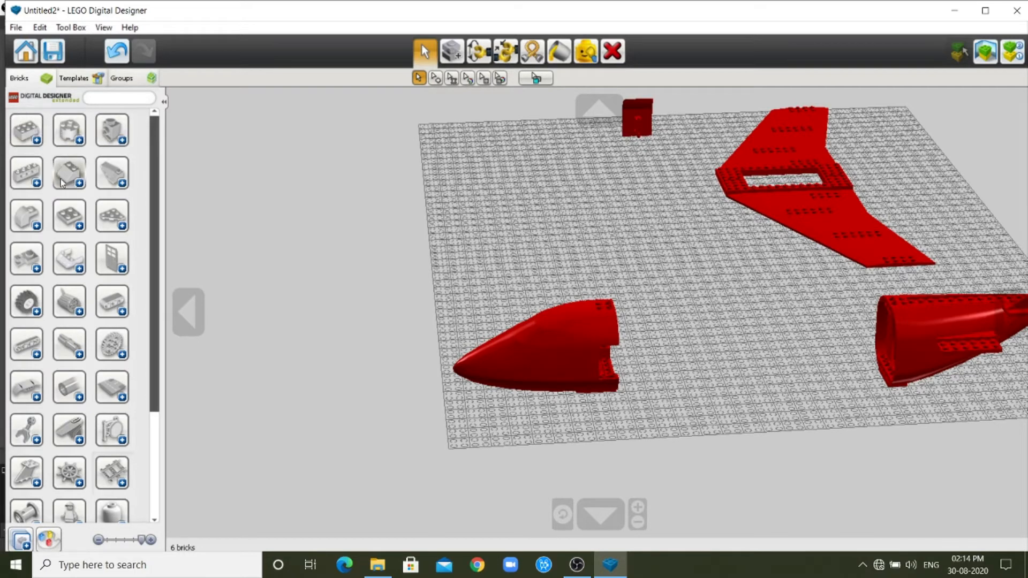
{"action": "left_click", "coordinate": [36, 226]}
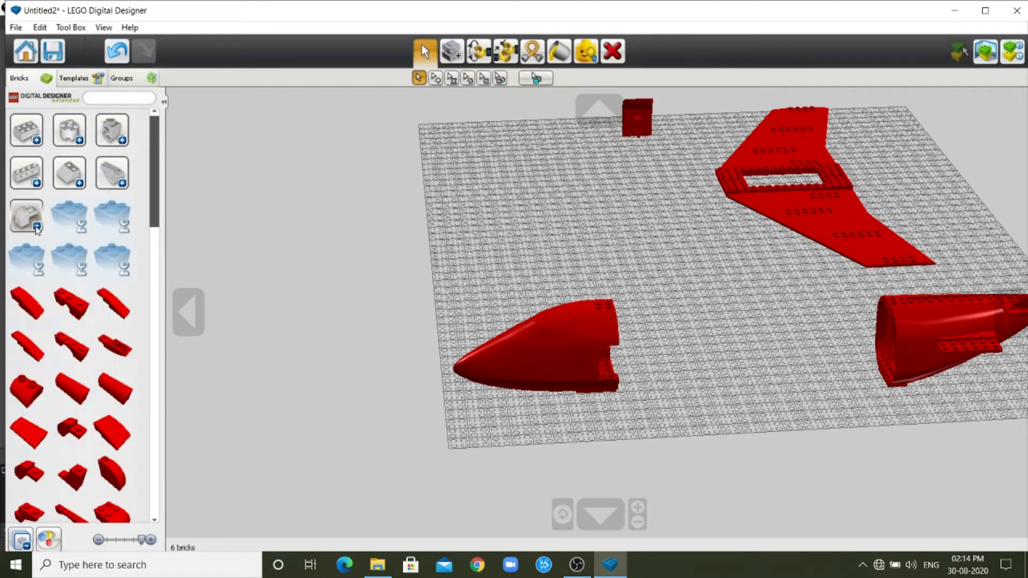
{"action": "scroll", "coordinate": [82, 338], "scroll_direction": "down", "scroll_amount": 1}
{"action": "scroll", "coordinate": [82, 338], "scroll_direction": "down", "scroll_amount": 6}
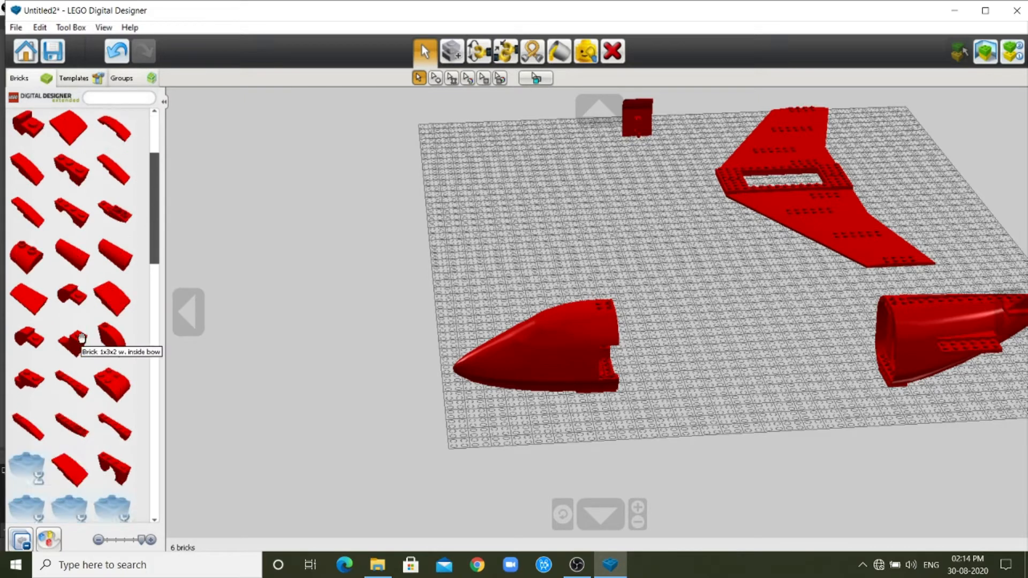
{"action": "scroll", "coordinate": [82, 339], "scroll_direction": "down", "scroll_amount": 7}
{"action": "scroll", "coordinate": [82, 338], "scroll_direction": "down", "scroll_amount": 1}
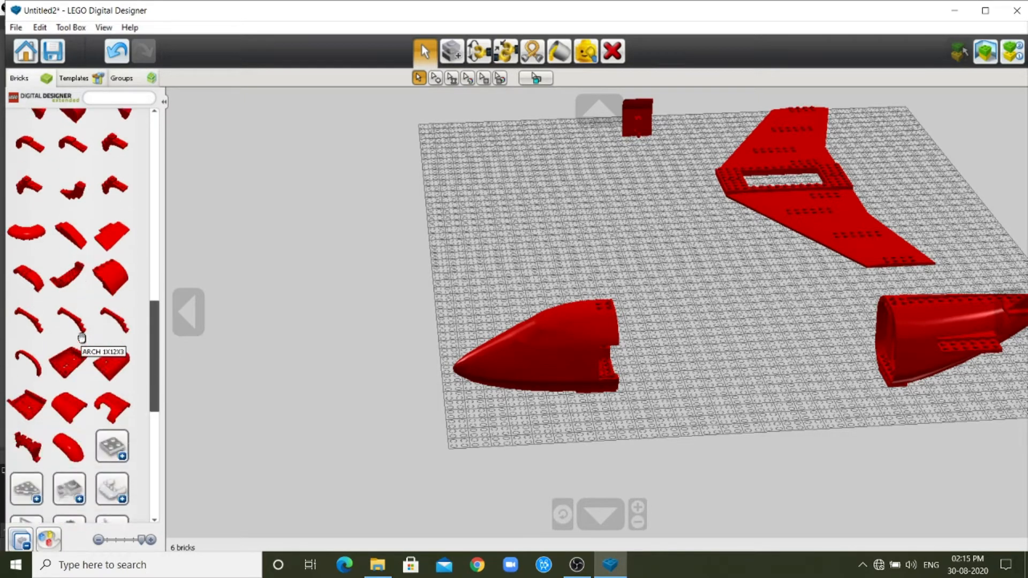
{"action": "left_click", "coordinate": [68, 406]}
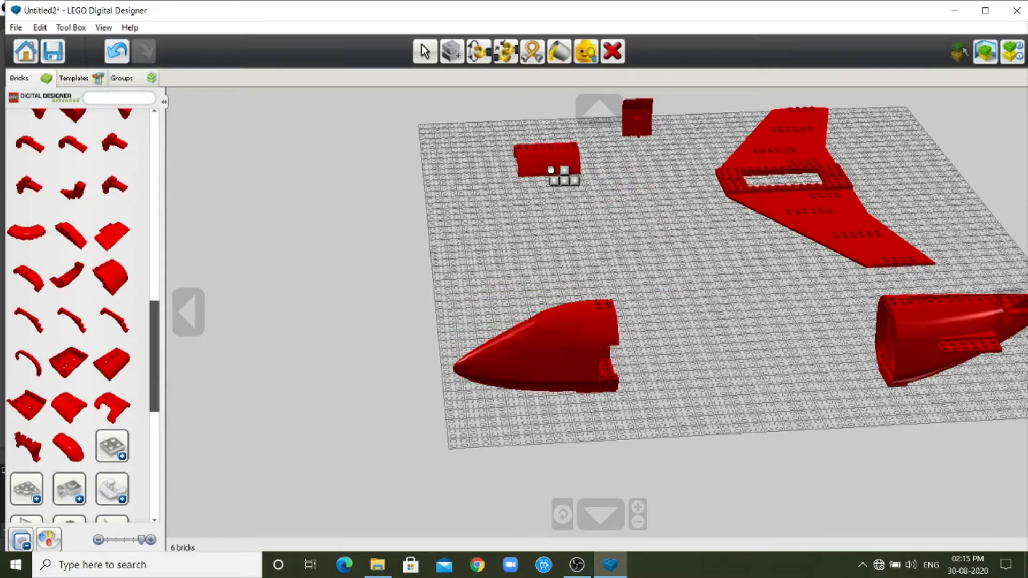
{"action": "left_click", "coordinate": [549, 165]}
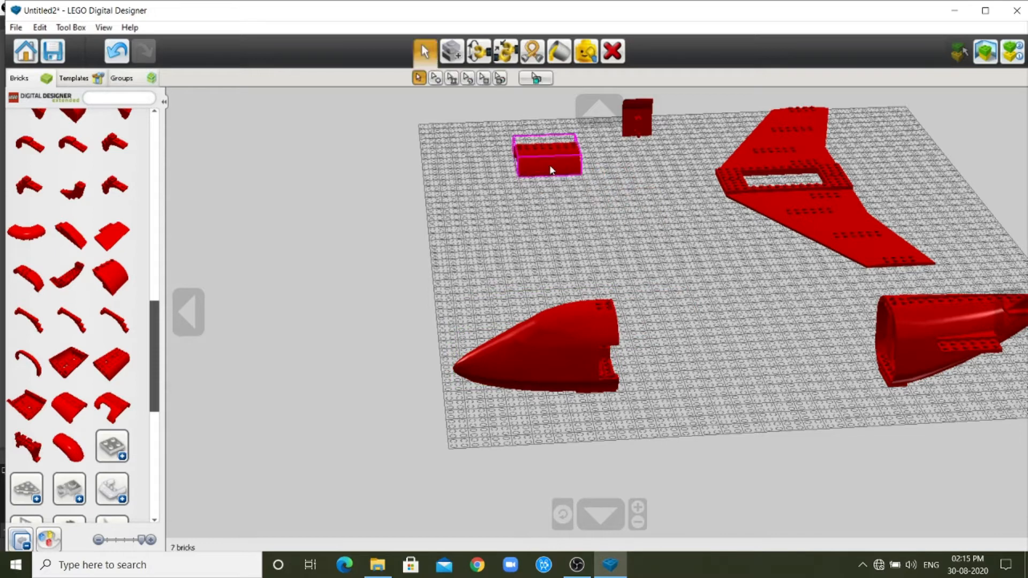
Add the BOW BOTTOM 8X8X2 brick and the rotated curved roof brick with a cutout to free spots beside the first roof brick.
{"action": "left_click", "coordinate": [32, 407]}
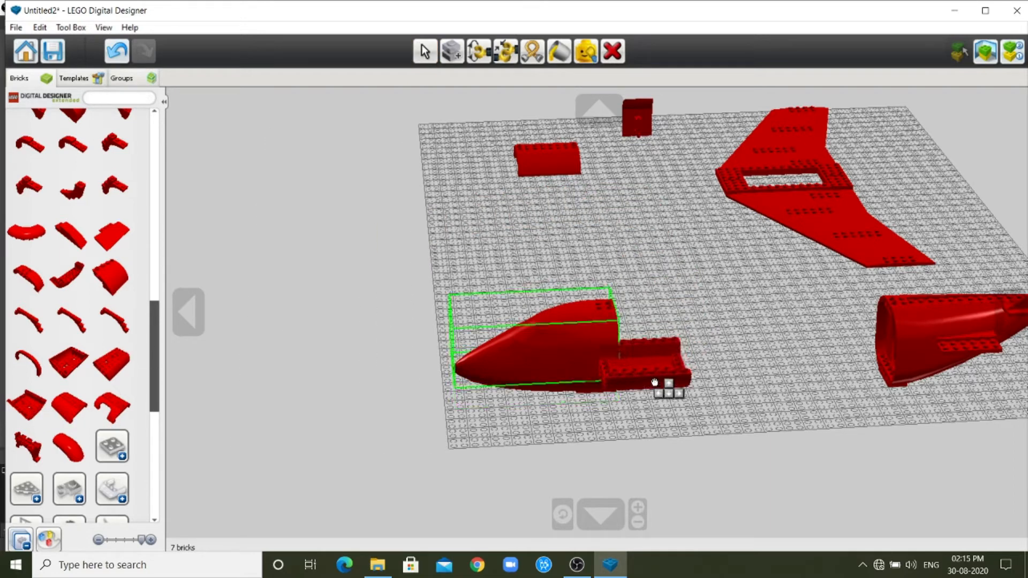
{"action": "left_click", "coordinate": [654, 213]}
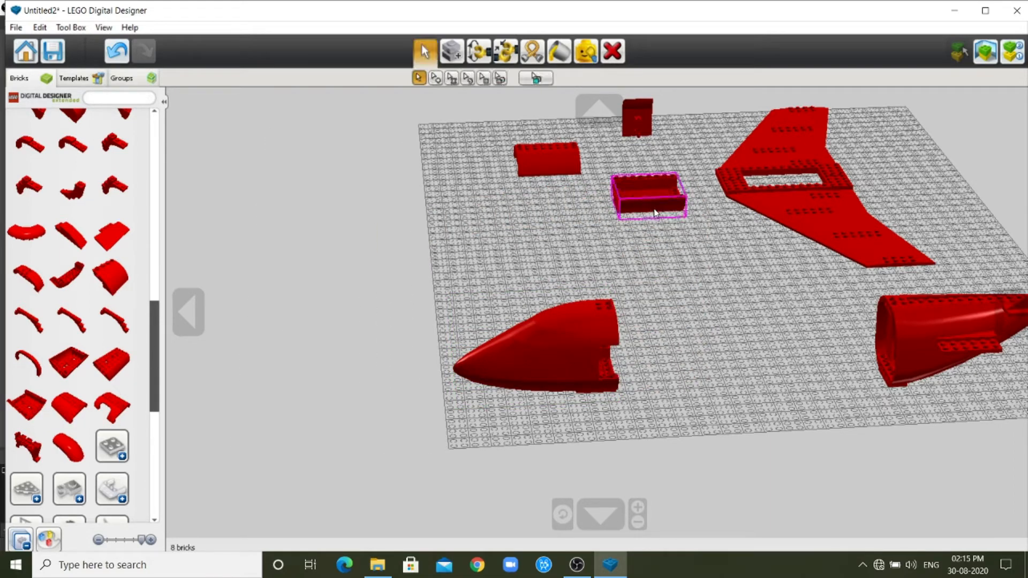
{"action": "left_click", "coordinate": [111, 410]}
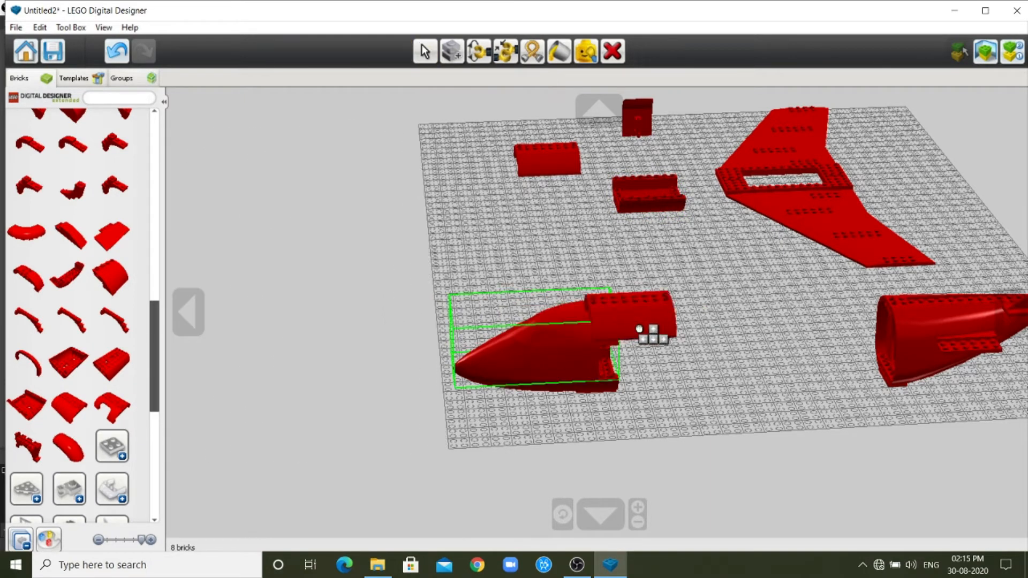
{"action": "key", "text": "Left"}
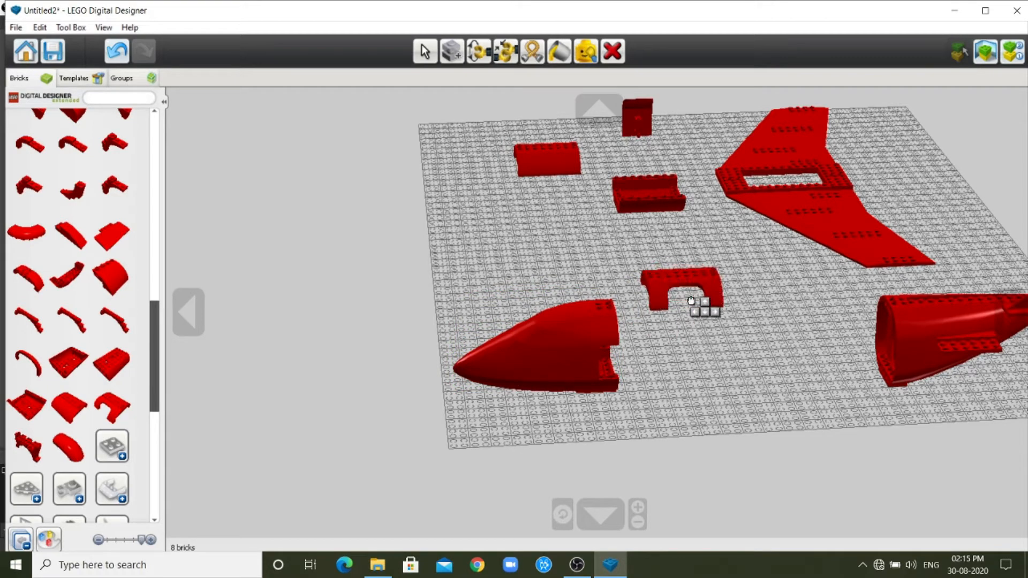
{"action": "left_click", "coordinate": [536, 213]}
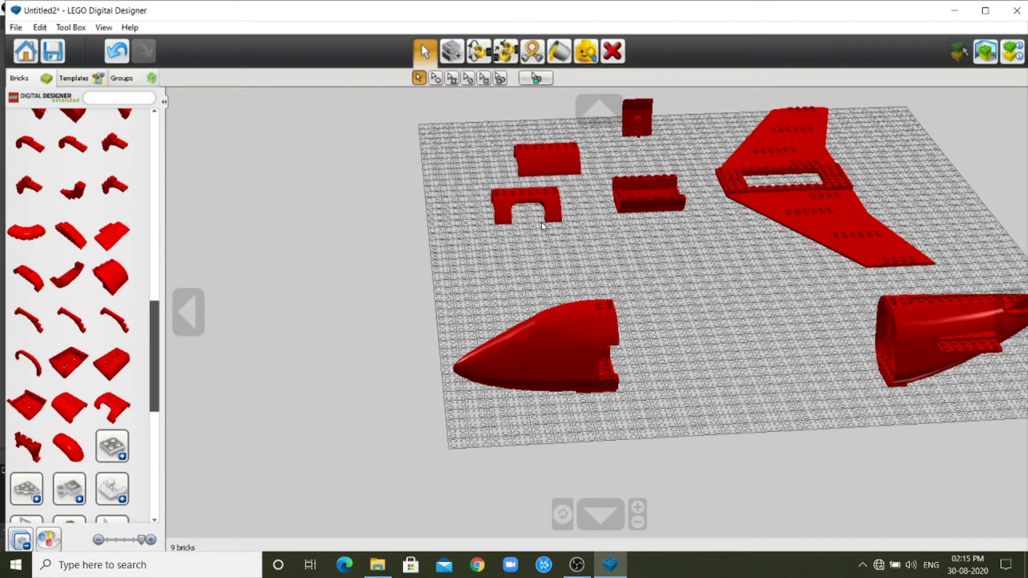
Collapse the bow bricks category and look through the remaining brick categories.
{"action": "left_click_drag", "start_coordinate": [157, 318], "coordinate": [165, 129]}
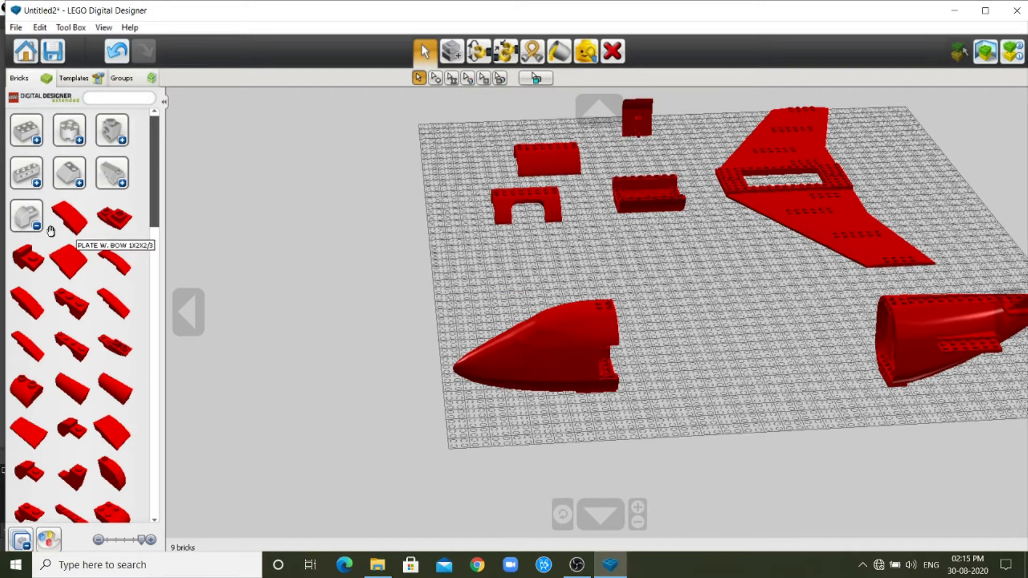
{"action": "left_click", "coordinate": [26, 217]}
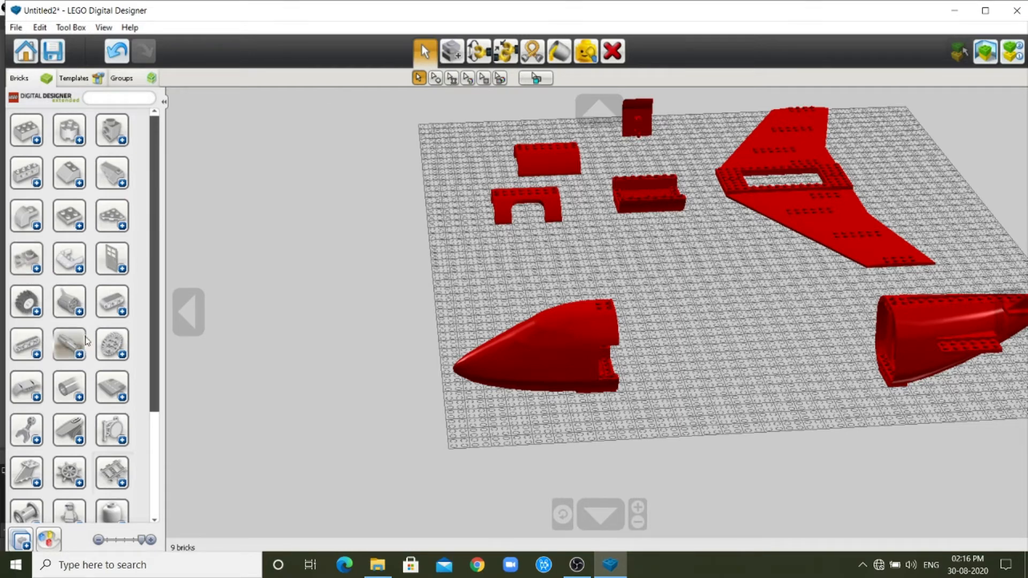
{"action": "scroll", "coordinate": [75, 343], "scroll_direction": "down", "scroll_amount": 2}
{"action": "scroll", "coordinate": [78, 355], "scroll_direction": "up", "scroll_amount": 2}
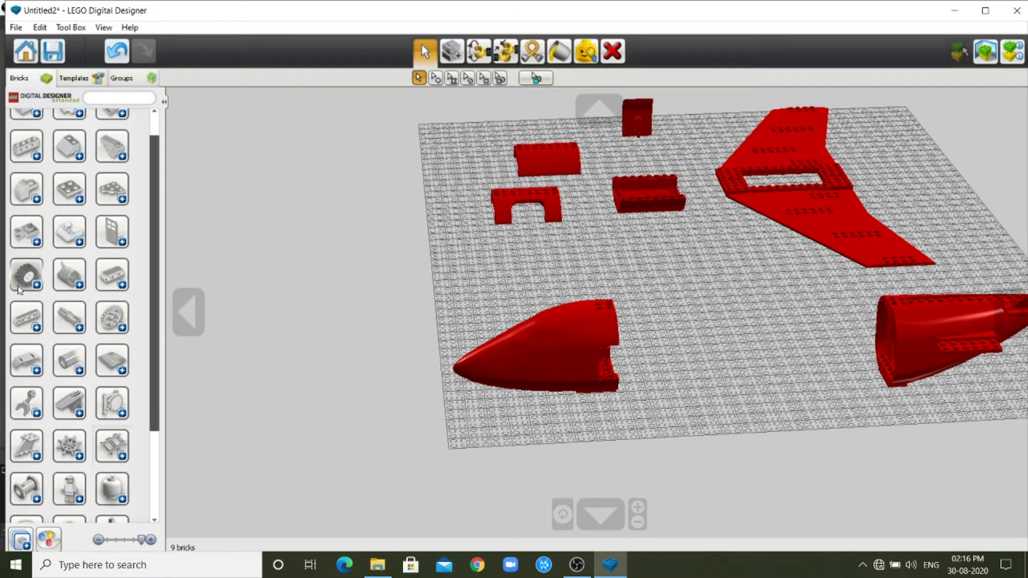
{"action": "scroll", "coordinate": [17, 279], "scroll_direction": "up", "scroll_amount": 1}
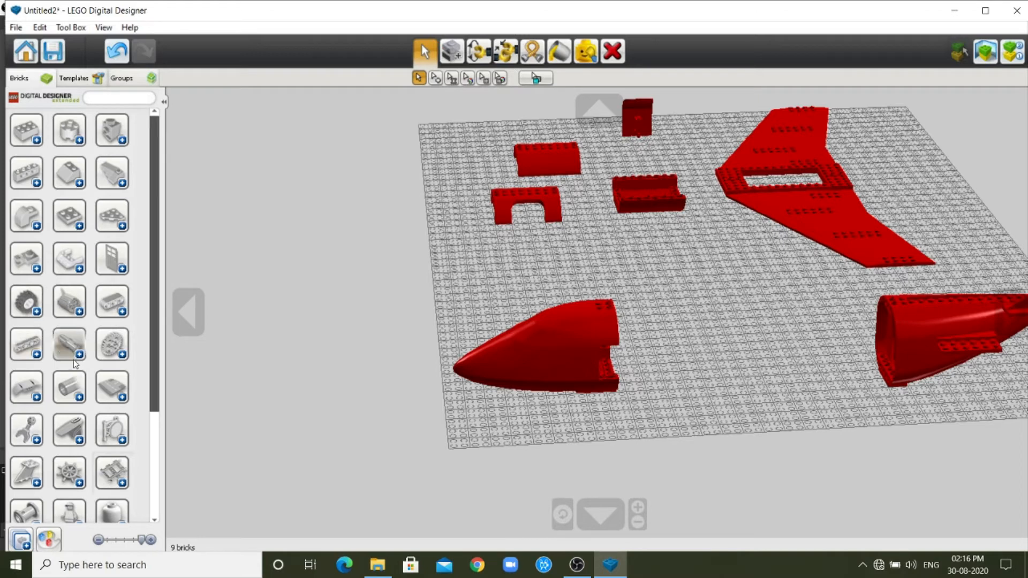
Expand the connector peg category and look through its bricks.
{"action": "left_click", "coordinate": [80, 355]}
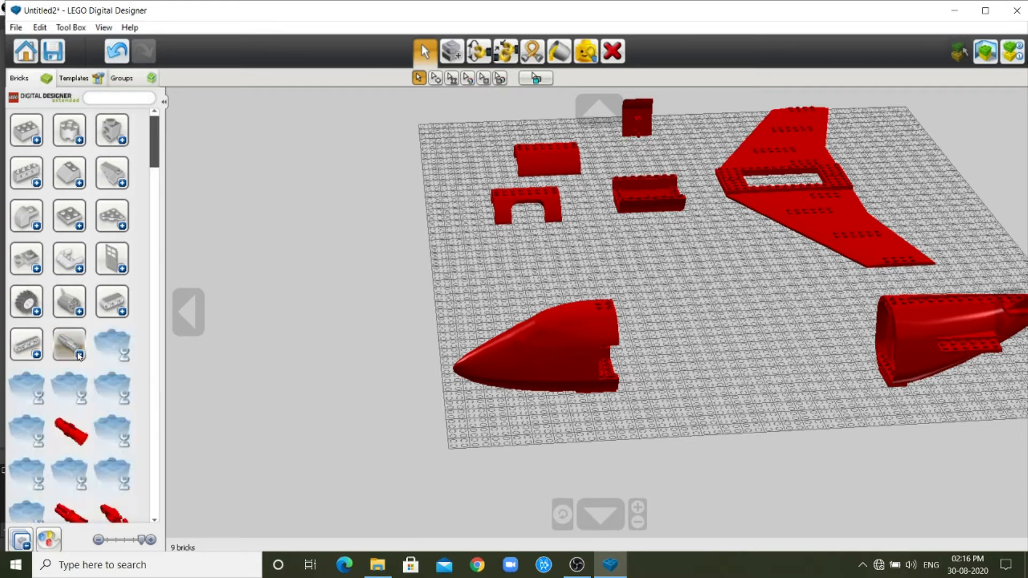
{"action": "scroll", "coordinate": [80, 431], "scroll_direction": "down", "scroll_amount": 1}
{"action": "scroll", "coordinate": [80, 439], "scroll_direction": "down", "scroll_amount": 1}
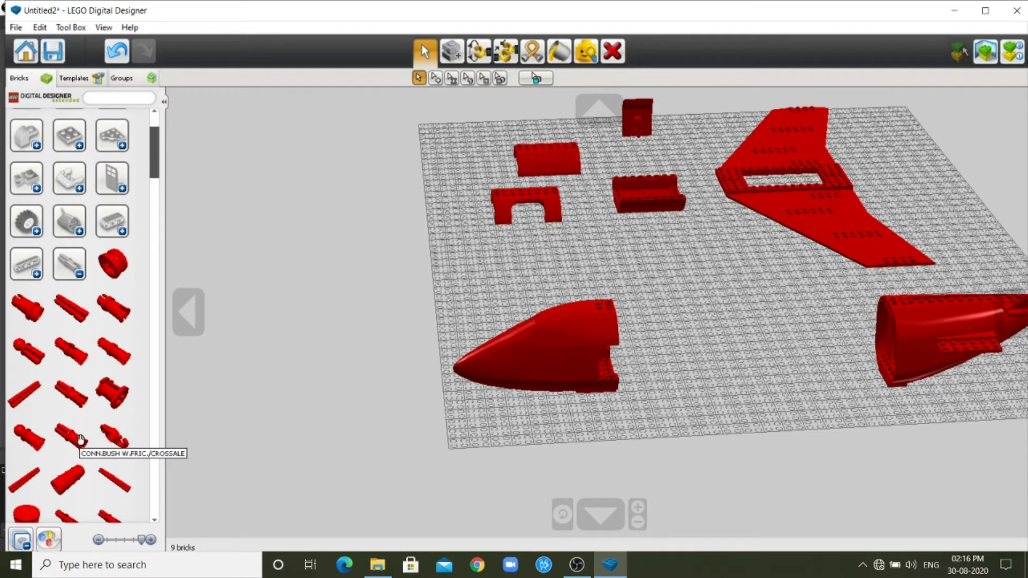
{"action": "scroll", "coordinate": [80, 439], "scroll_direction": "down", "scroll_amount": 5}
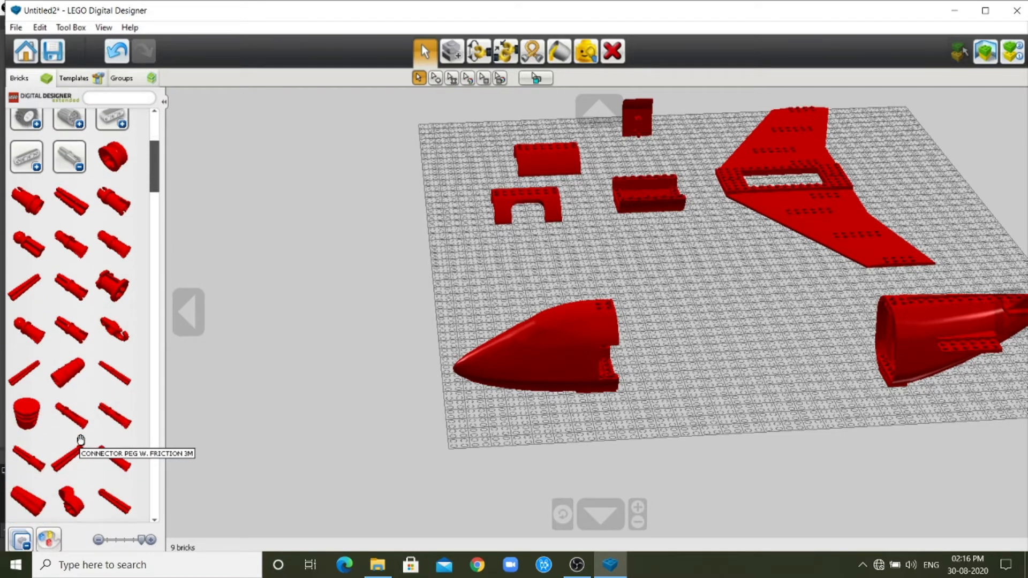
{"action": "scroll", "coordinate": [81, 439], "scroll_direction": "up", "scroll_amount": 5}
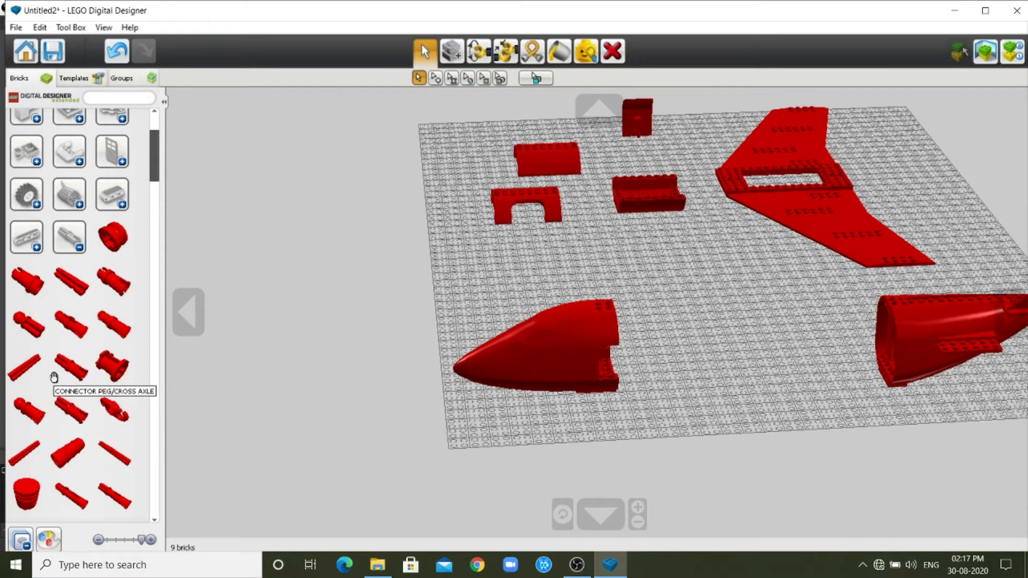
Filter the bricks by solid black and look through the connector pieces in that color.
{"action": "left_click", "coordinate": [47, 543]}
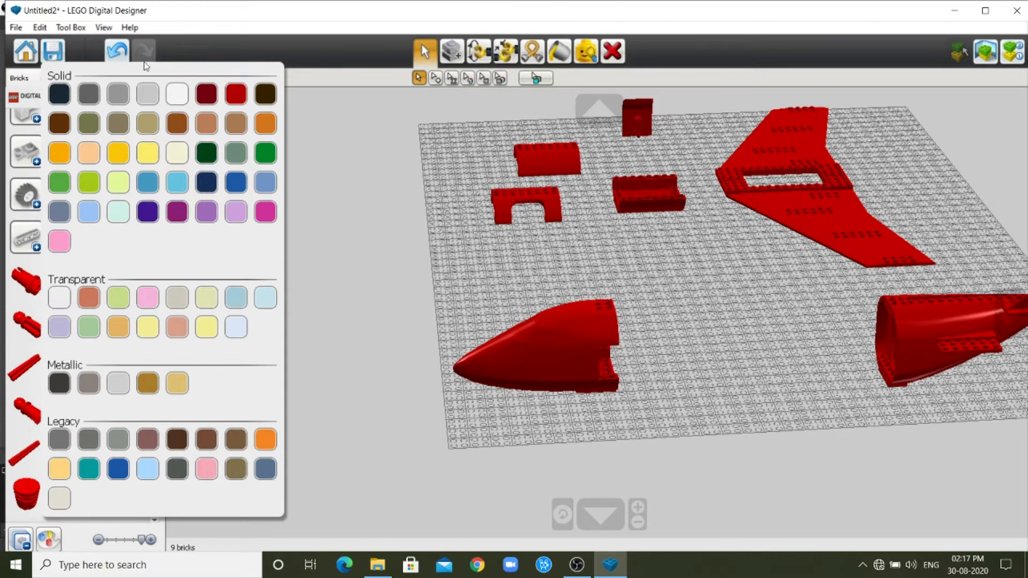
{"action": "left_click", "coordinate": [60, 94]}
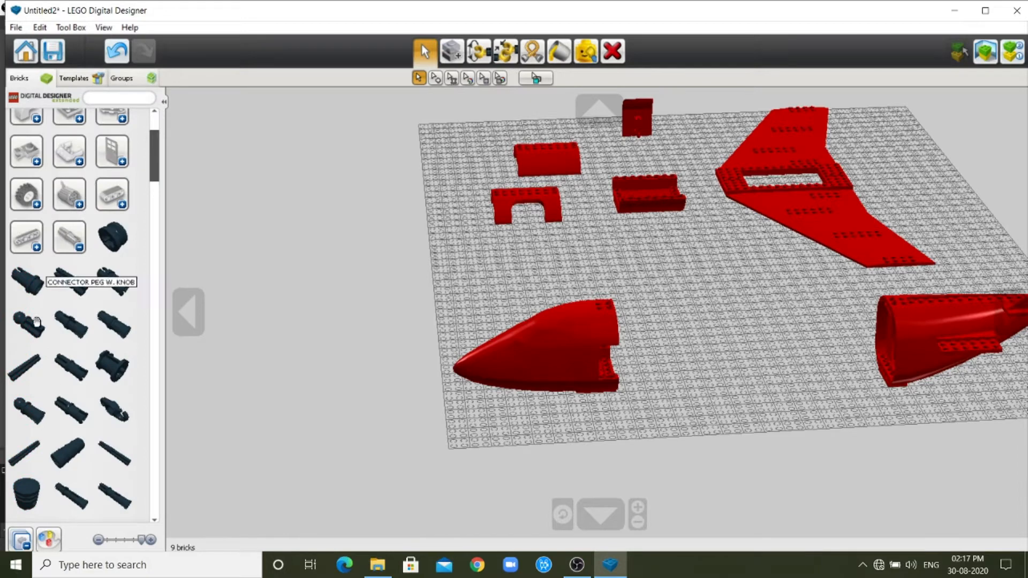
{"action": "scroll", "coordinate": [22, 396], "scroll_direction": "down", "scroll_amount": 5}
{"action": "scroll", "coordinate": [22, 396], "scroll_direction": "down", "scroll_amount": 7}
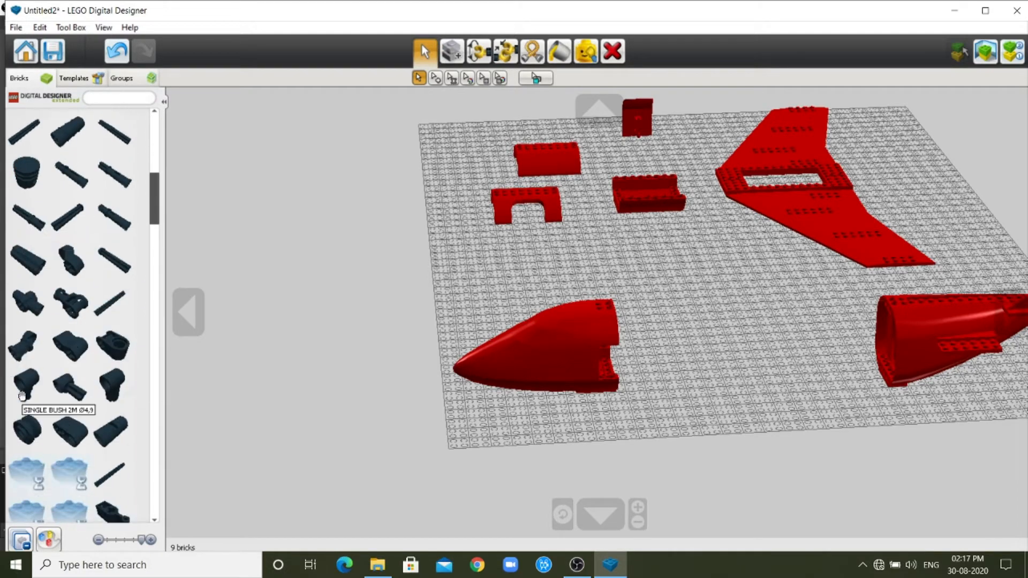
{"action": "scroll", "coordinate": [22, 396], "scroll_direction": "up", "scroll_amount": 15}
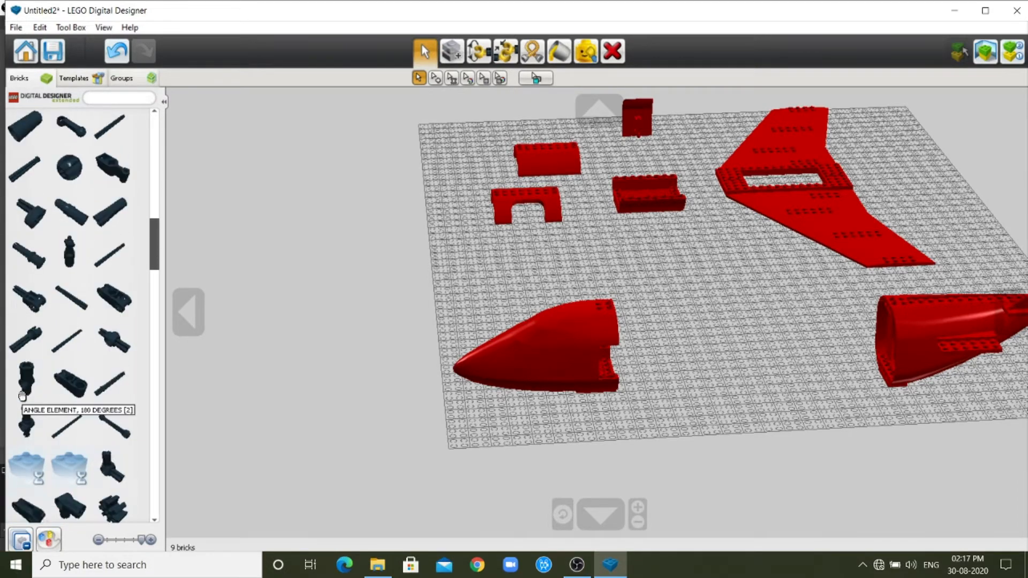
{"action": "scroll", "coordinate": [22, 395], "scroll_direction": "up", "scroll_amount": 3}
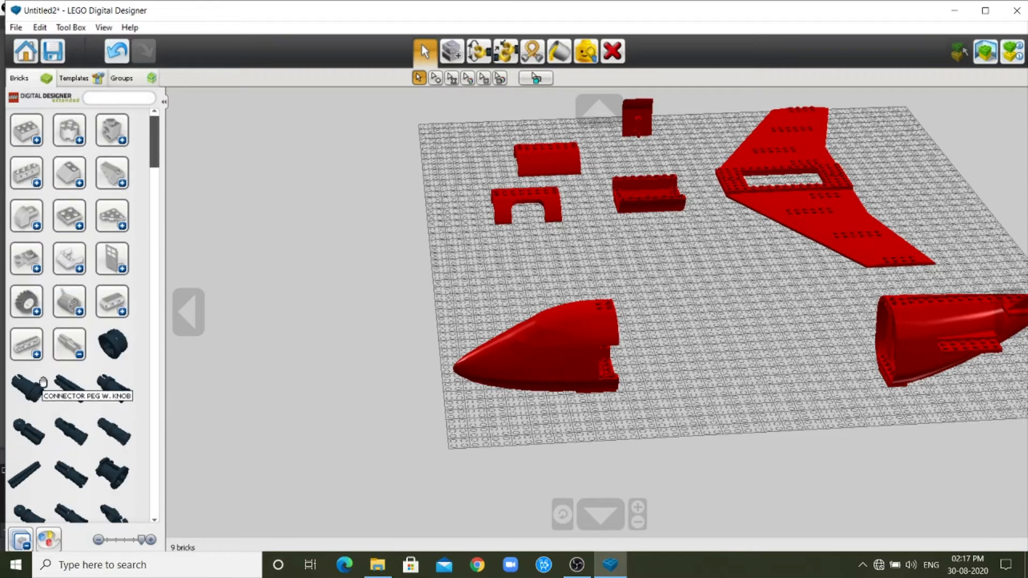
Switch the brick color filter to white and then to magenta, looking over the connector pieces.
{"action": "left_click", "coordinate": [49, 541]}
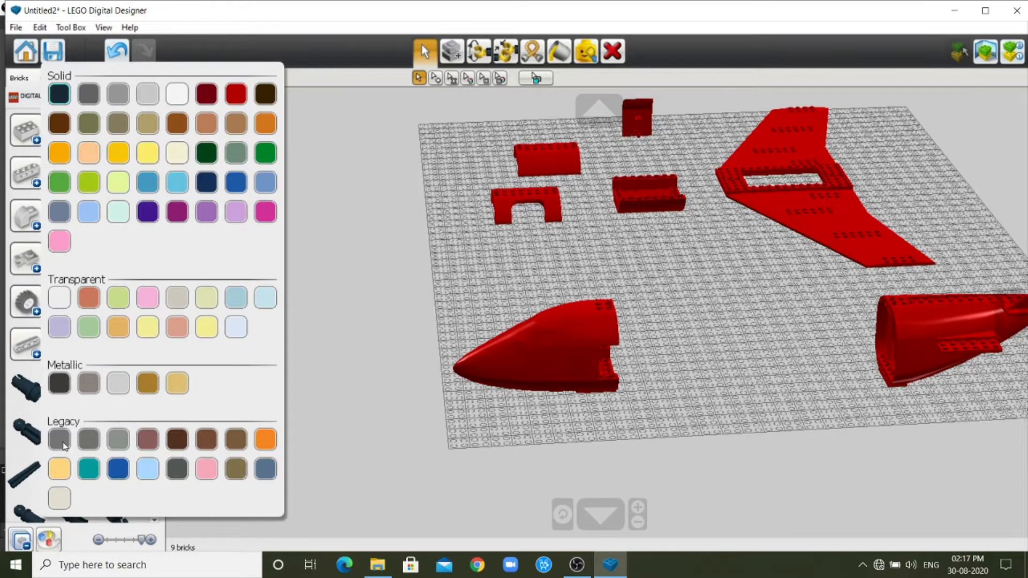
{"action": "left_click", "coordinate": [183, 94]}
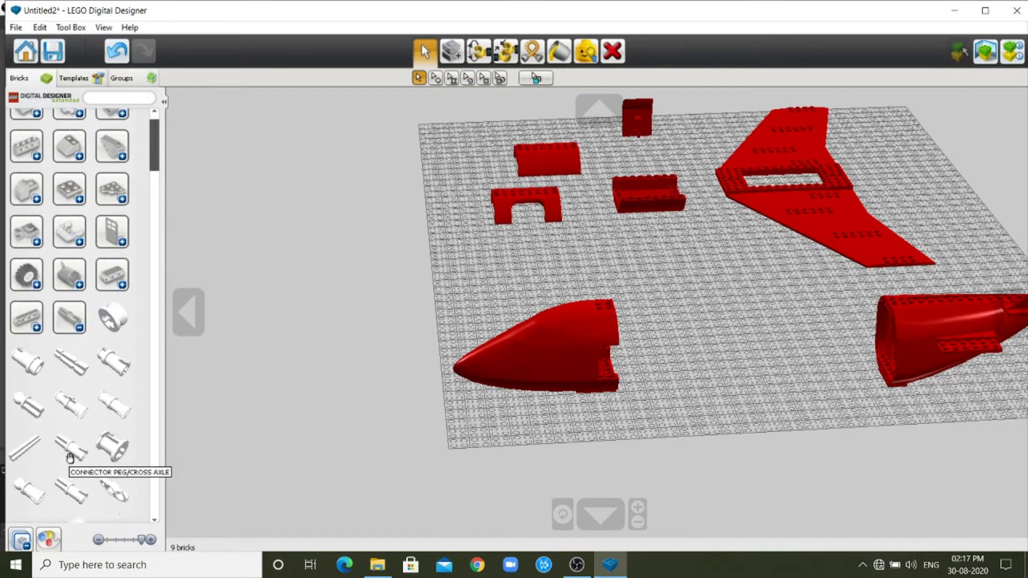
{"action": "left_click", "coordinate": [51, 540]}
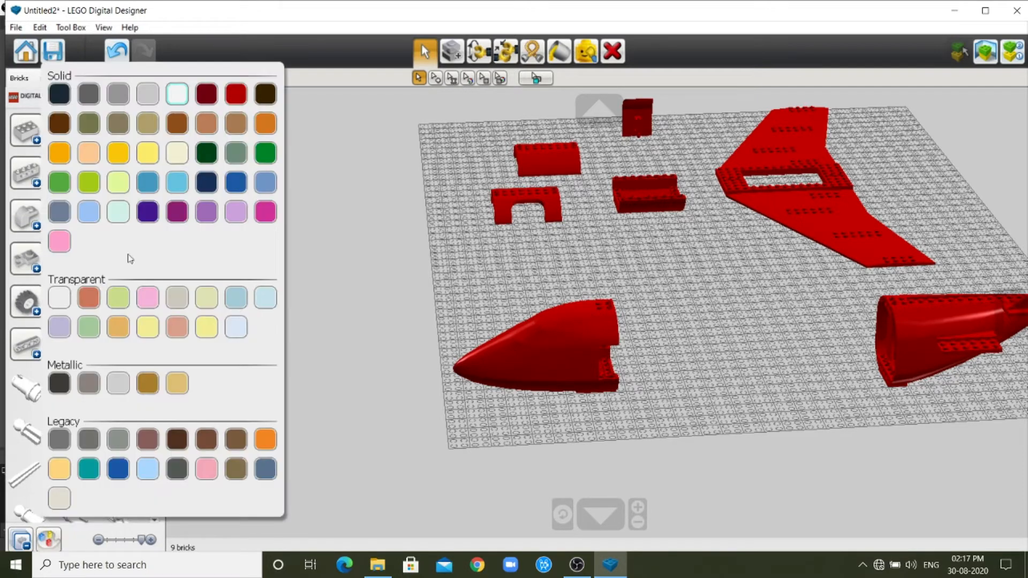
{"action": "left_click", "coordinate": [177, 211]}
{"action": "scroll", "coordinate": [41, 462], "scroll_direction": "down", "scroll_amount": 5}
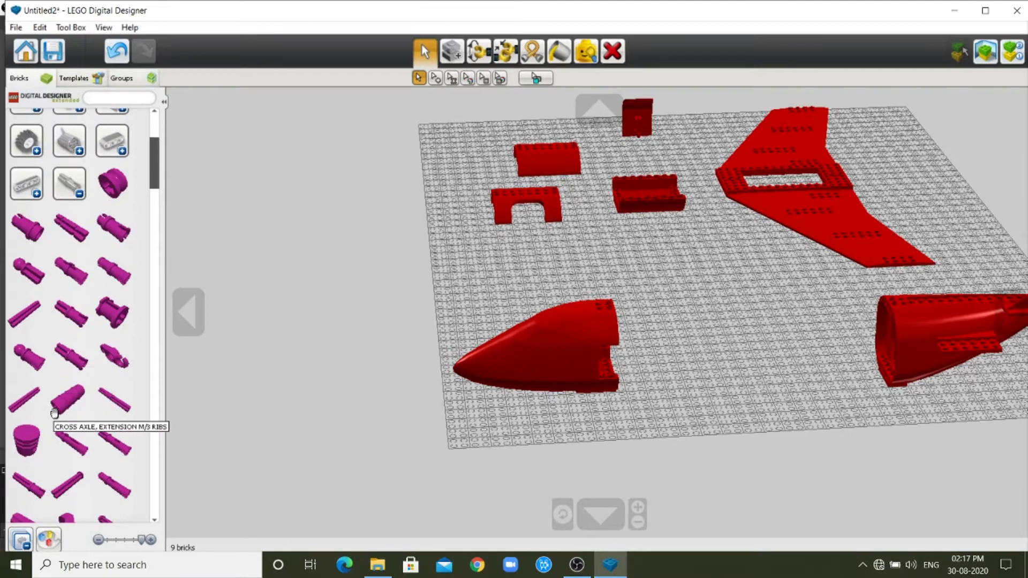
{"action": "scroll", "coordinate": [54, 412], "scroll_direction": "up", "scroll_amount": 2}
{"action": "scroll", "coordinate": [54, 412], "scroll_direction": "up", "scroll_amount": 3}
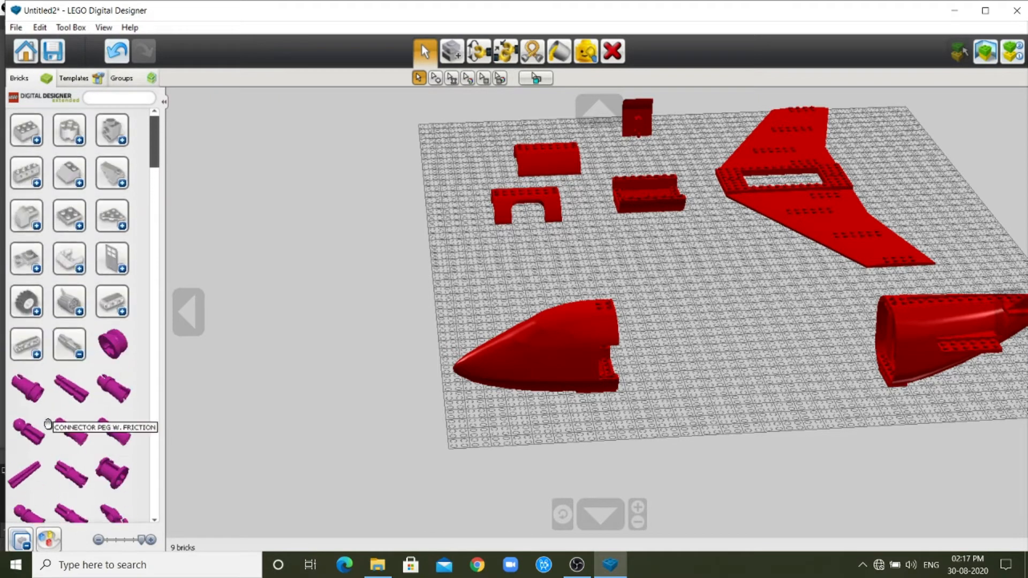
Set the brick color filter to black and place a CONNECTOR PEG W. FRICTION on the baseplate corner near the nose tip.
{"action": "left_click", "coordinate": [79, 355]}
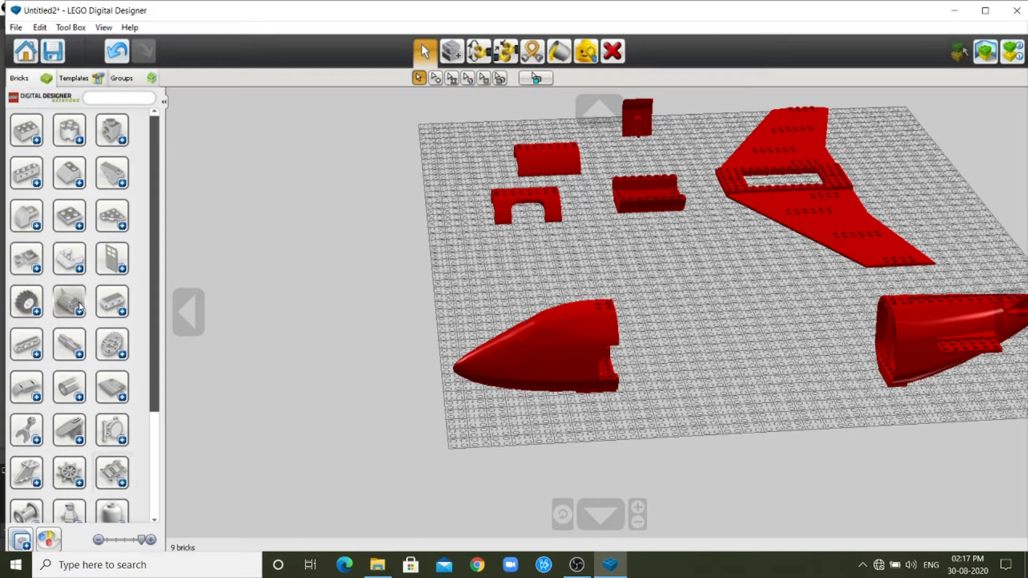
{"action": "left_click", "coordinate": [79, 357]}
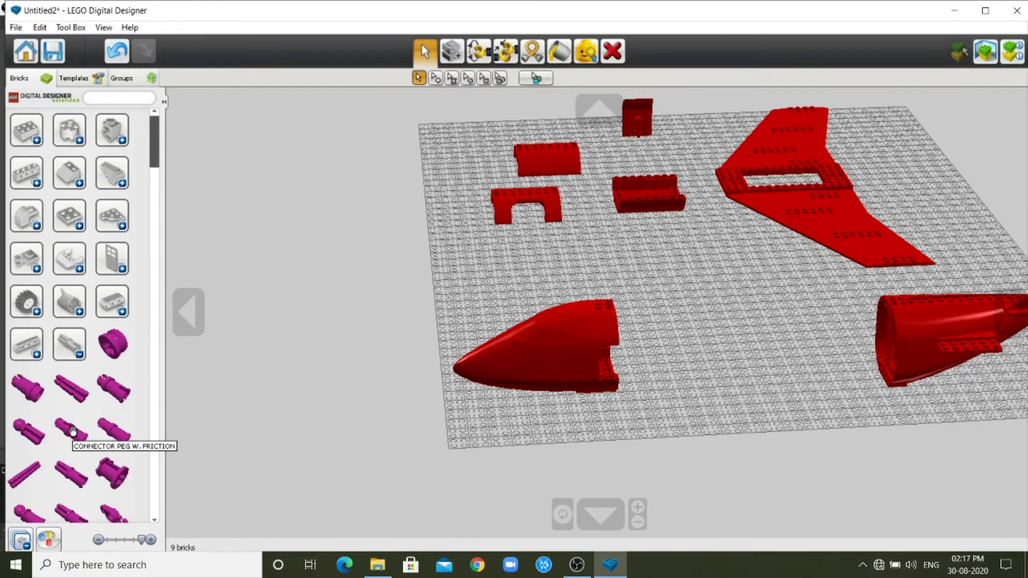
{"action": "scroll", "coordinate": [72, 428], "scroll_direction": "down", "scroll_amount": 3}
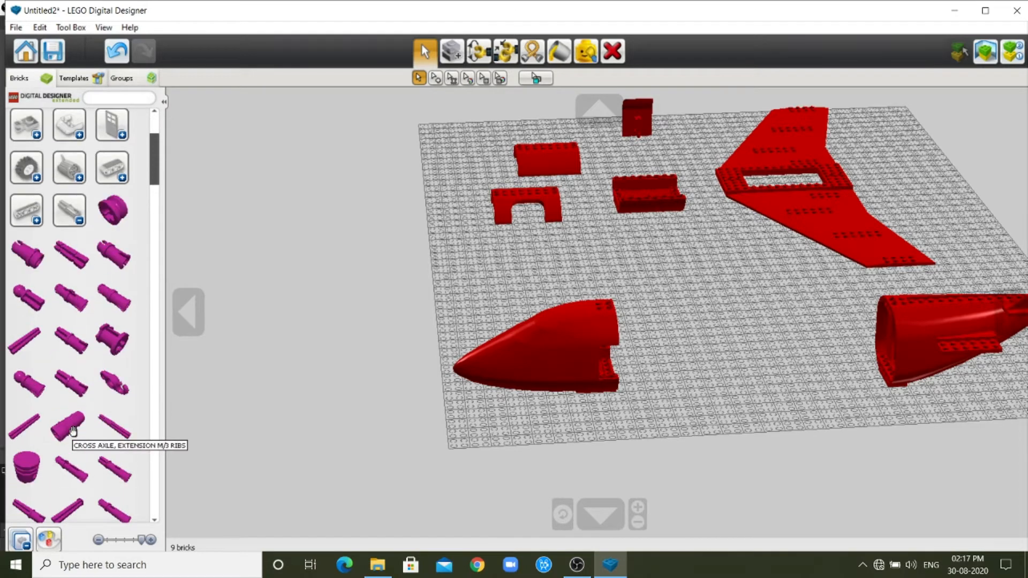
{"action": "left_click", "coordinate": [49, 539]}
{"action": "left_click", "coordinate": [59, 99]}
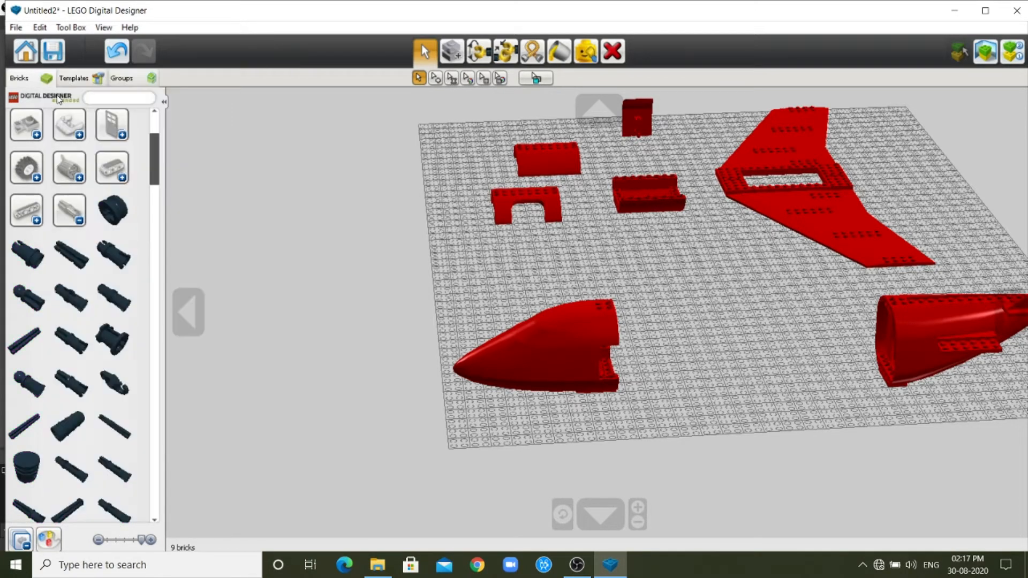
{"action": "left_click", "coordinate": [67, 300]}
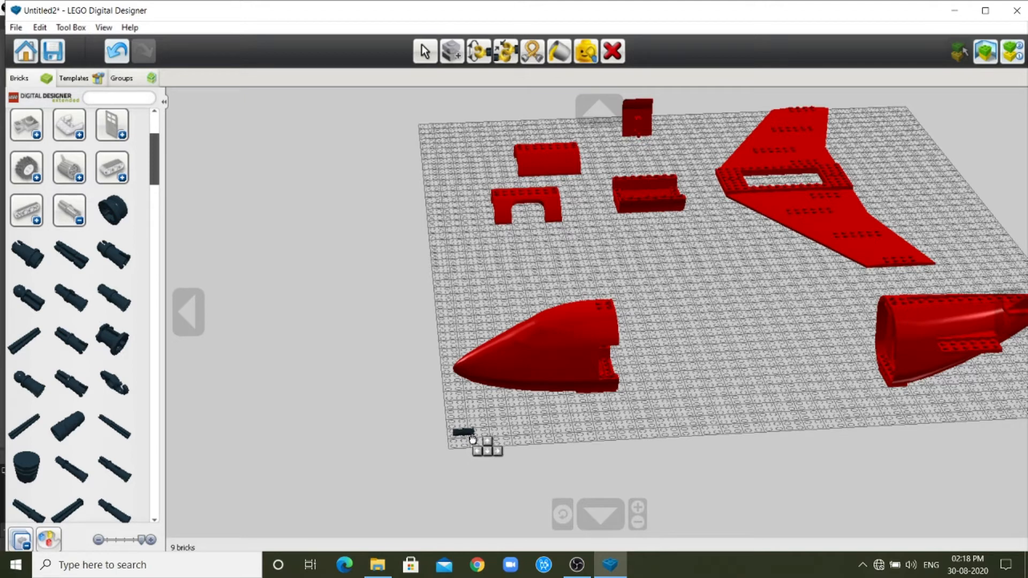
{"action": "left_click", "coordinate": [472, 439]}
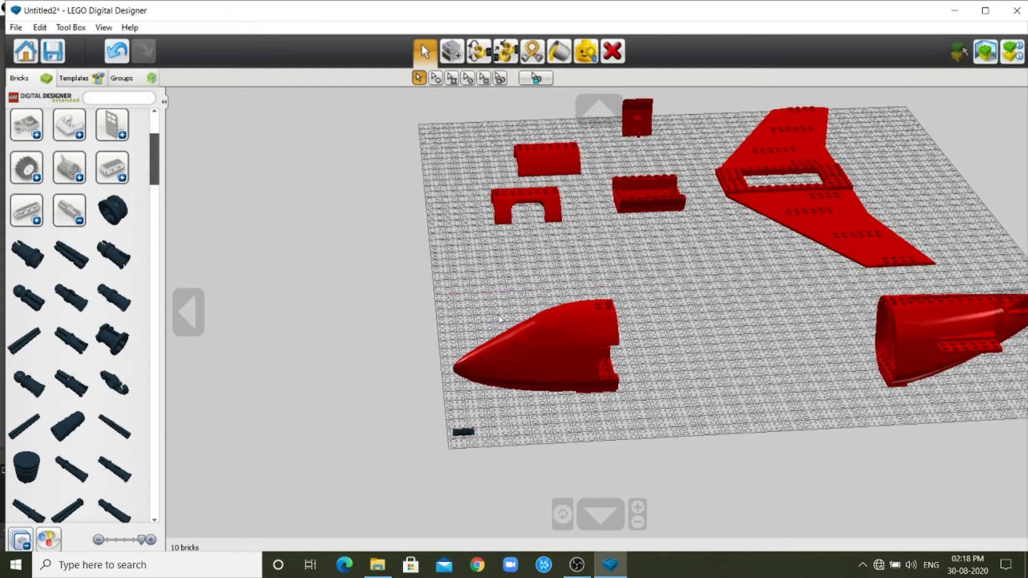
Clone the black connector peg and insert the copy into the outermost peg hole on the rear face of the lower nose brick.
{"action": "left_click", "coordinate": [188, 313]}
{"action": "scroll", "coordinate": [603, 414], "scroll_direction": "up", "scroll_amount": 5}
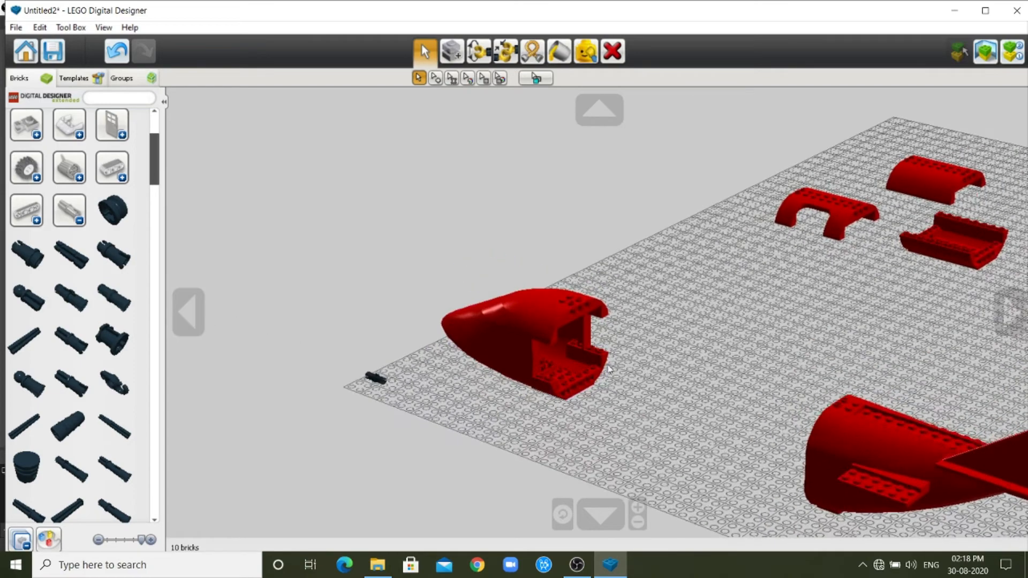
{"action": "scroll", "coordinate": [562, 473], "scroll_direction": "up", "scroll_amount": 3}
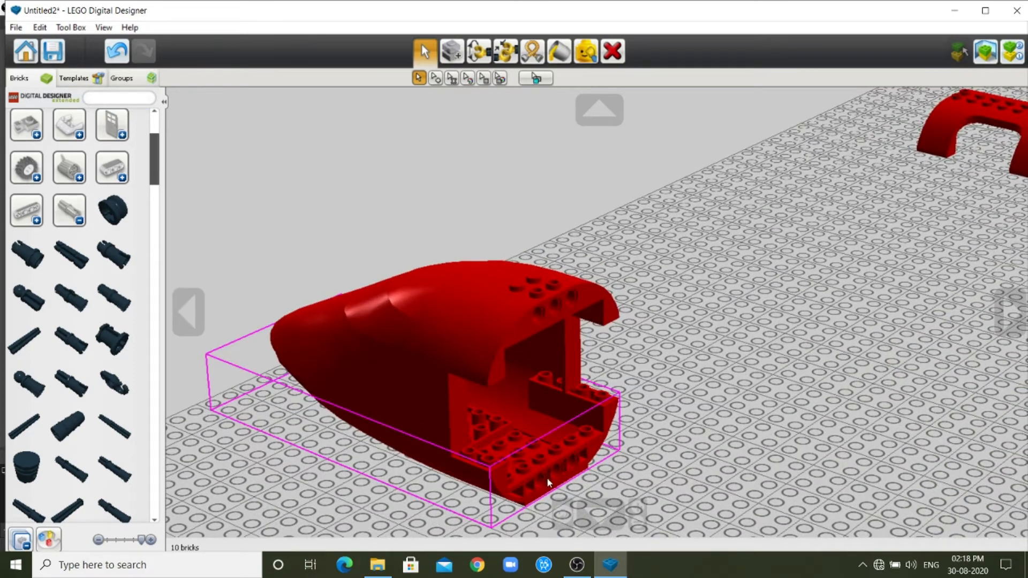
{"action": "scroll", "coordinate": [551, 482], "scroll_direction": "up", "scroll_amount": 2}
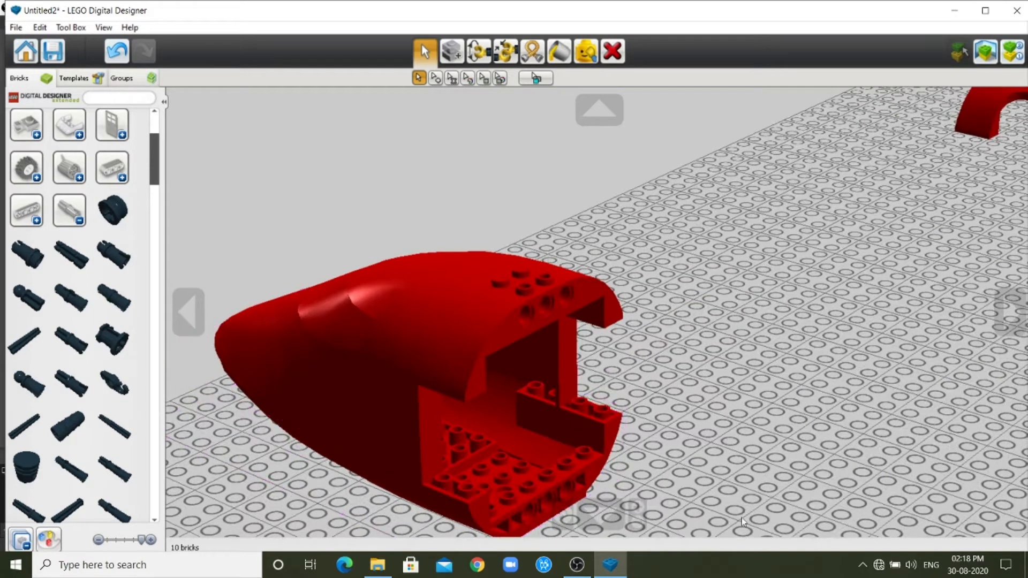
{"action": "left_click", "coordinate": [598, 515]}
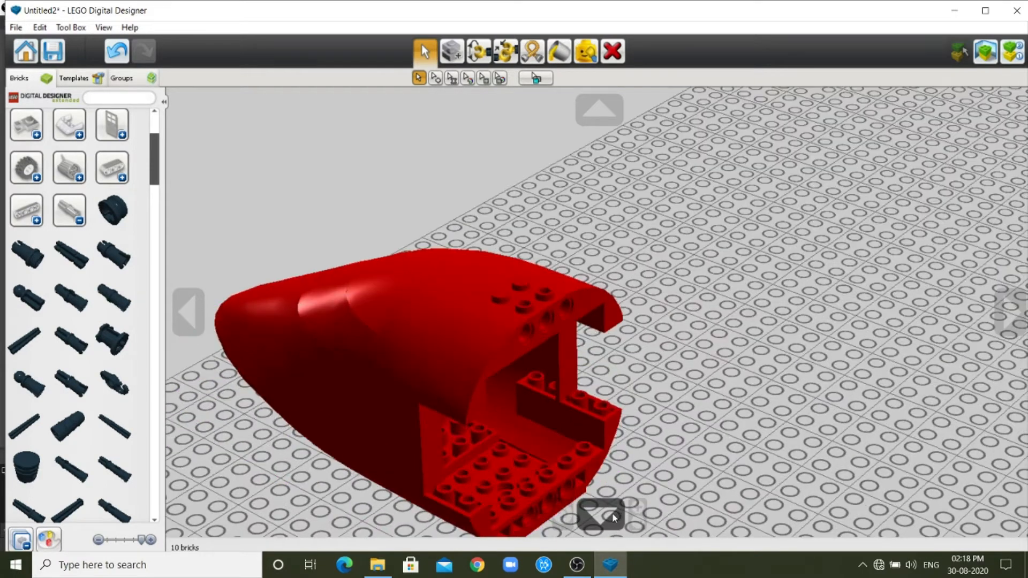
{"action": "left_click", "coordinate": [599, 111]}
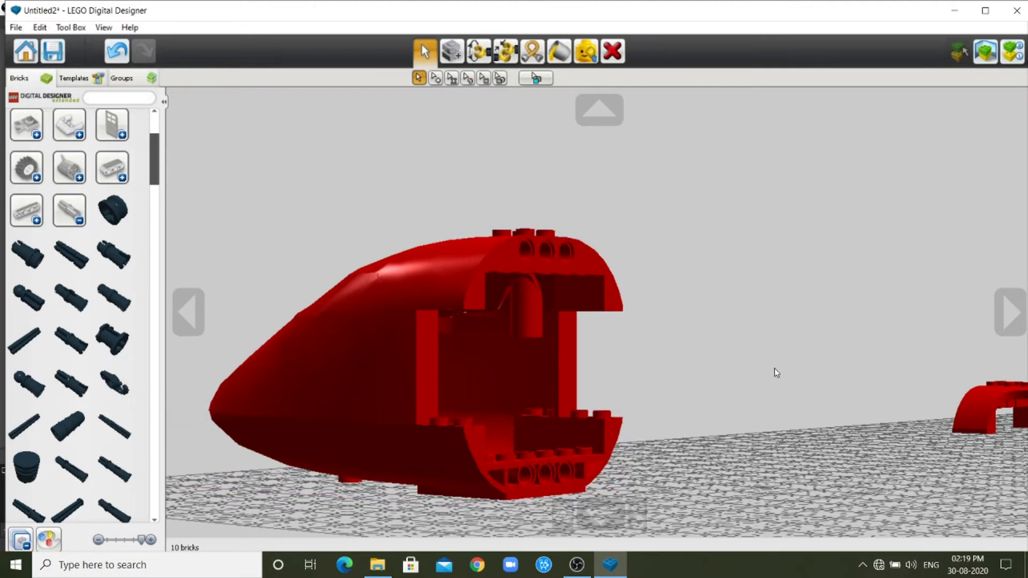
{"action": "scroll", "coordinate": [773, 369], "scroll_direction": "down", "scroll_amount": 3}
{"action": "left_click_drag", "start_coordinate": [177, 435], "coordinate": [263, 438]}
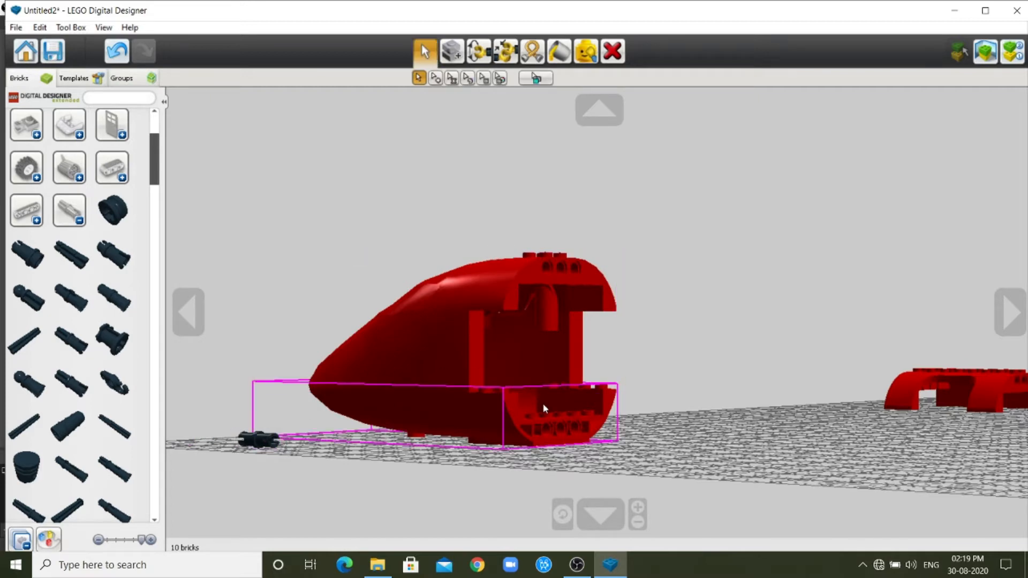
{"action": "left_click", "coordinate": [266, 442]}
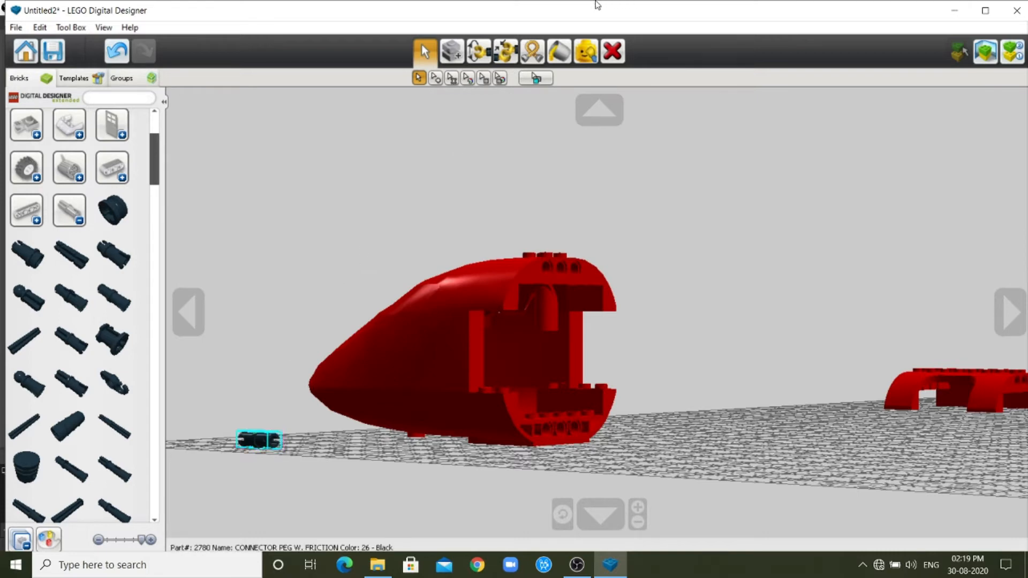
{"action": "left_click", "coordinate": [452, 54]}
{"action": "left_click", "coordinate": [259, 440]}
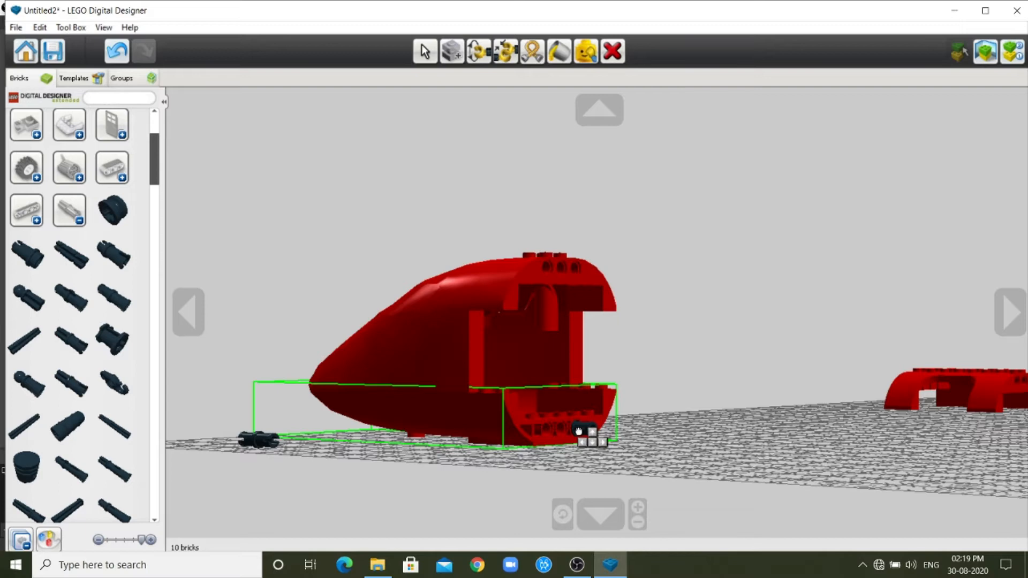
{"action": "left_click", "coordinate": [578, 431]}
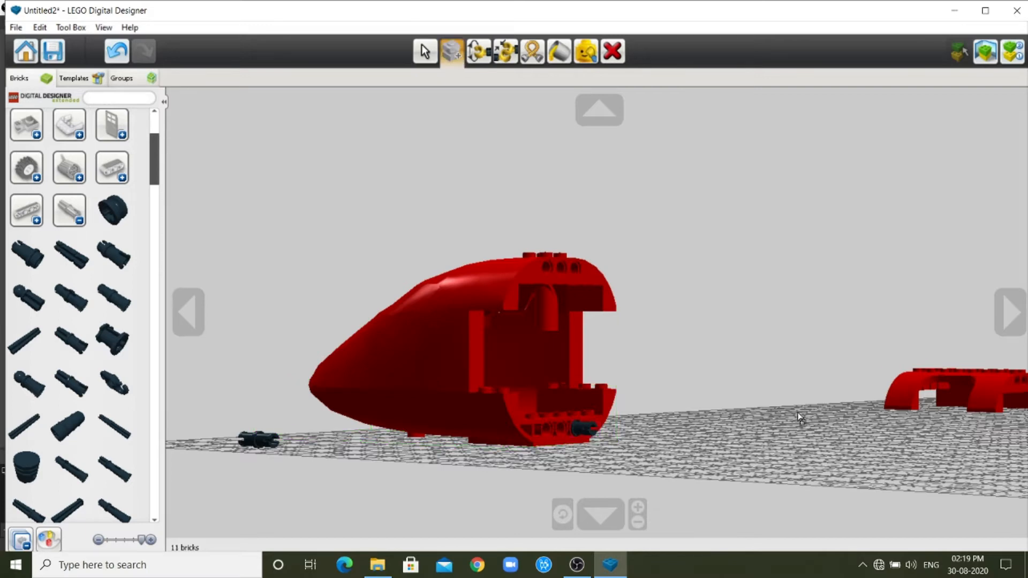
Clone the loose connector peg again and fit the copy into the lower nose hole next to the first inserted peg.
{"action": "scroll", "coordinate": [800, 418], "scroll_direction": "down", "scroll_amount": 3}
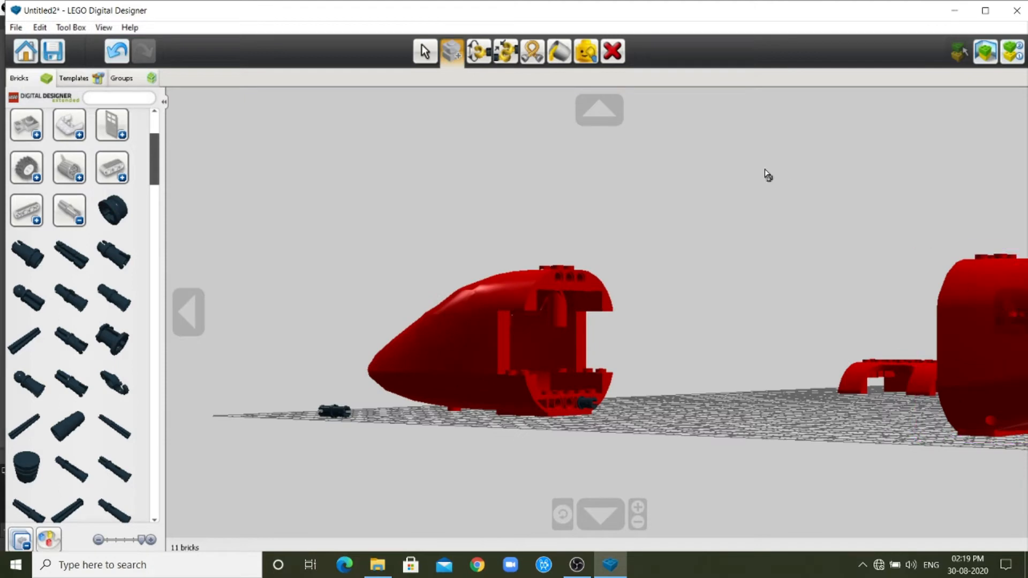
{"action": "left_click", "coordinate": [334, 411]}
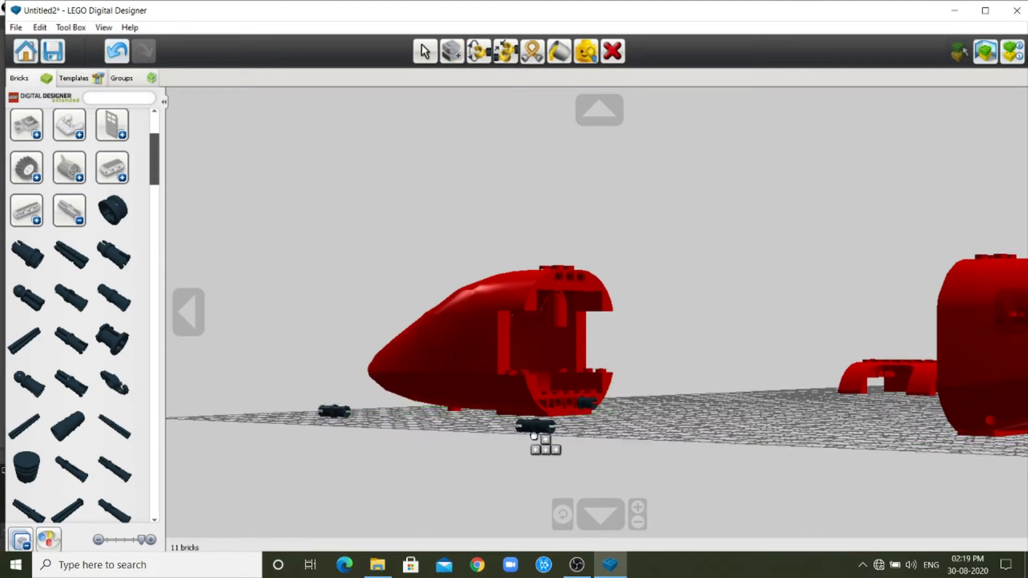
{"action": "left_click", "coordinate": [562, 416]}
Examine the open rear of the nose and its peg holes up close from a low angle.
{"action": "scroll", "coordinate": [572, 409], "scroll_direction": "up", "scroll_amount": 3}
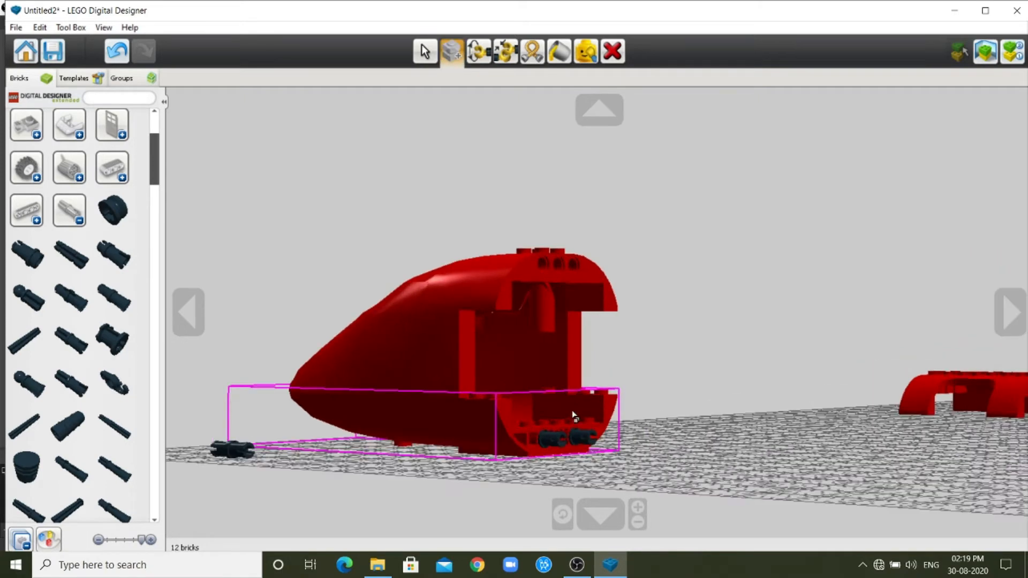
{"action": "scroll", "coordinate": [664, 495], "scroll_direction": "up", "scroll_amount": 2}
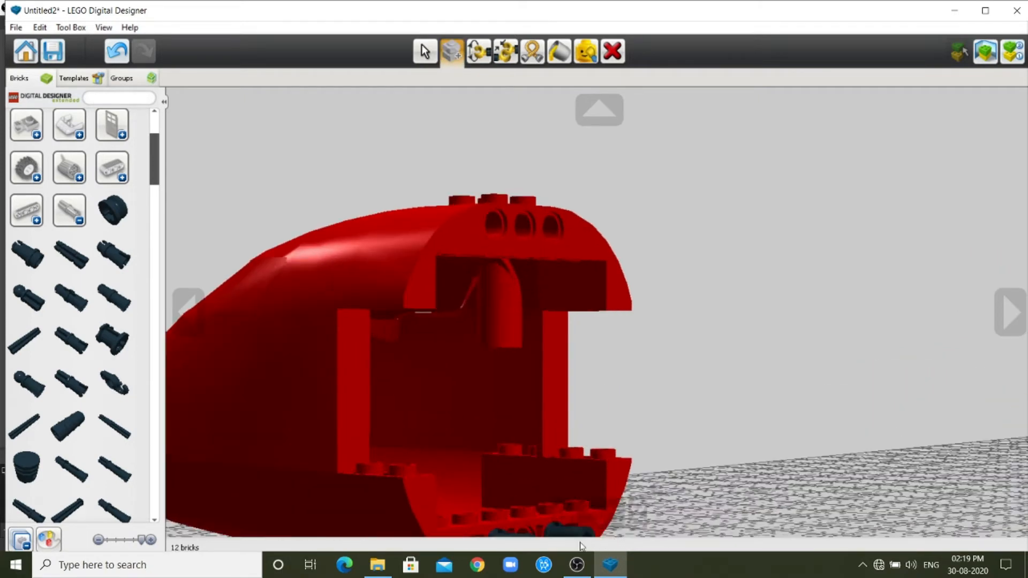
{"action": "left_click", "coordinate": [604, 107]}
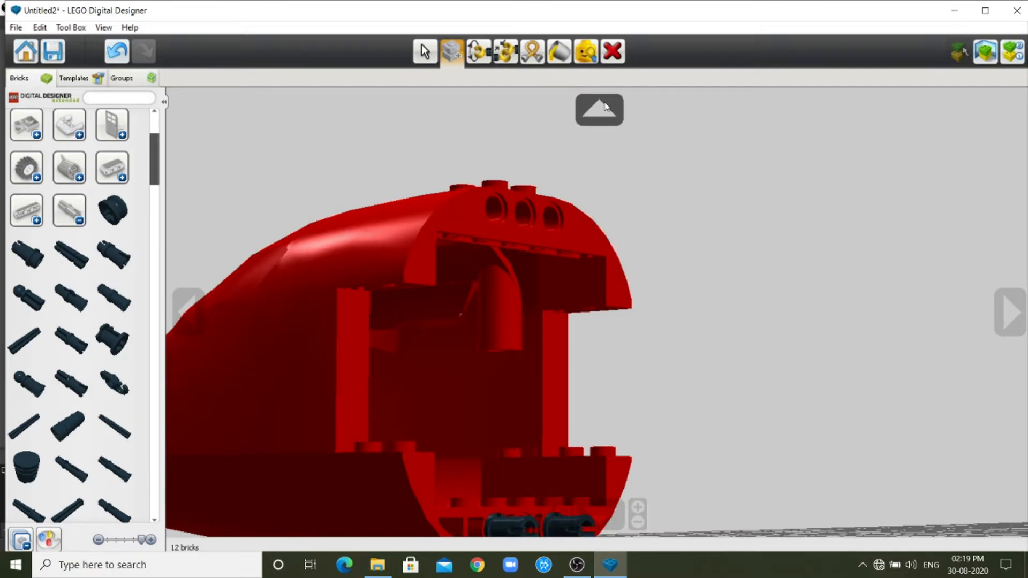
{"action": "left_click", "coordinate": [604, 107]}
{"action": "left_click", "coordinate": [603, 107]}
{"action": "left_click", "coordinate": [614, 526]}
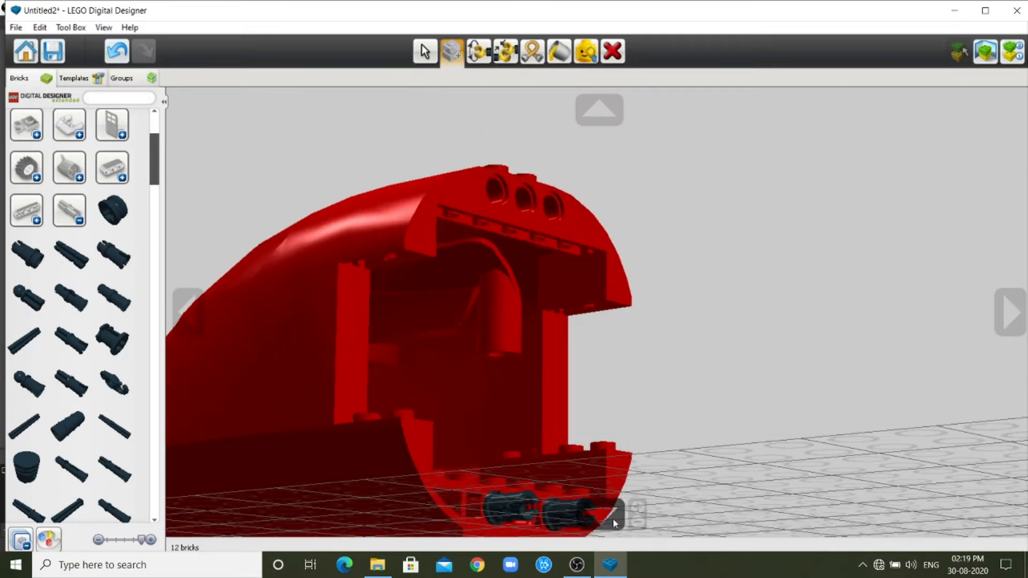
Clone the loose lower fuselage brick and attach the copy to the two pegs at the rear of the lower nose brick.
{"action": "scroll", "coordinate": [657, 443], "scroll_direction": "down", "scroll_amount": 2}
{"action": "left_click", "coordinate": [610, 514]}
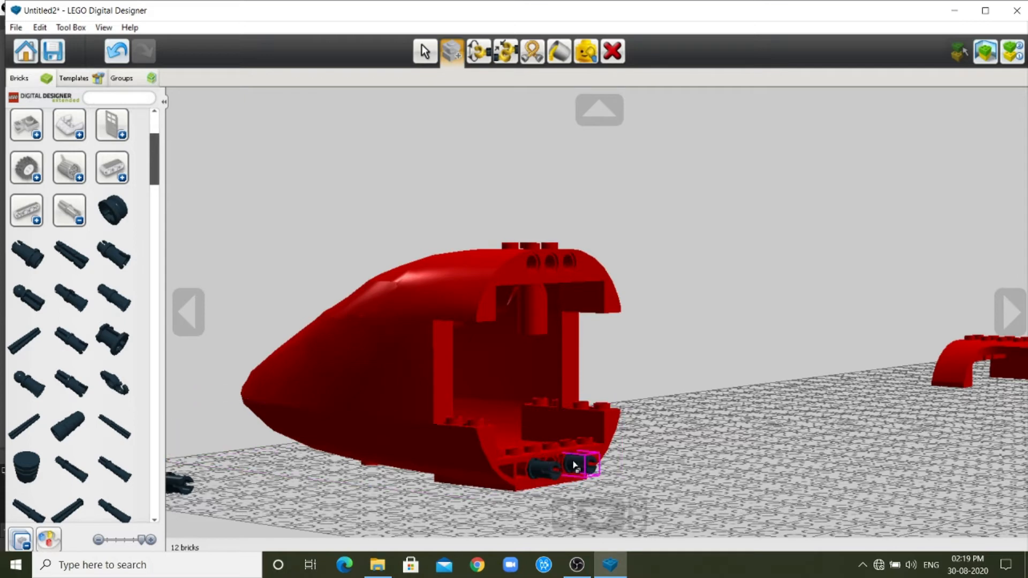
{"action": "left_click", "coordinate": [997, 316]}
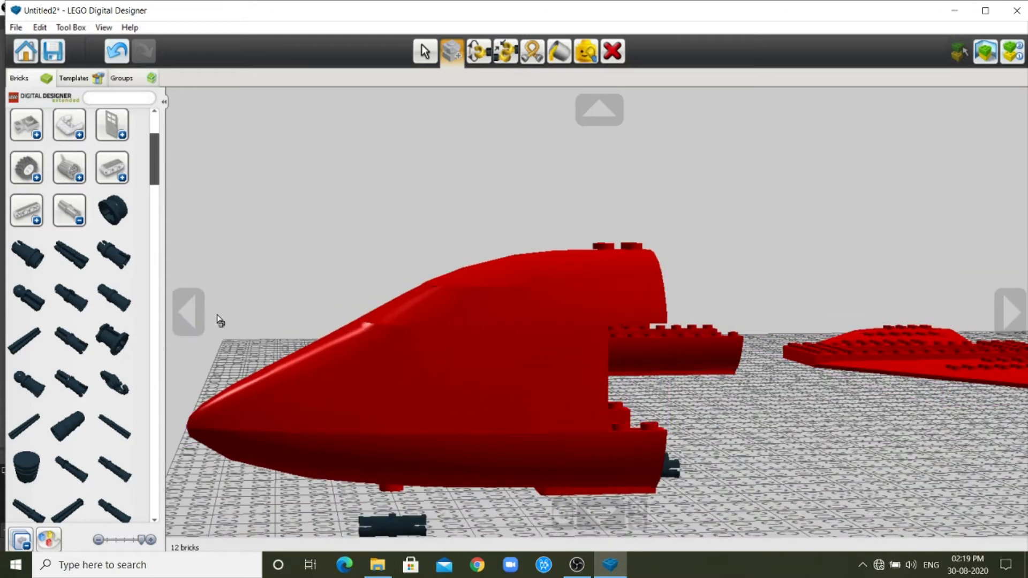
{"action": "left_click", "coordinate": [184, 309]}
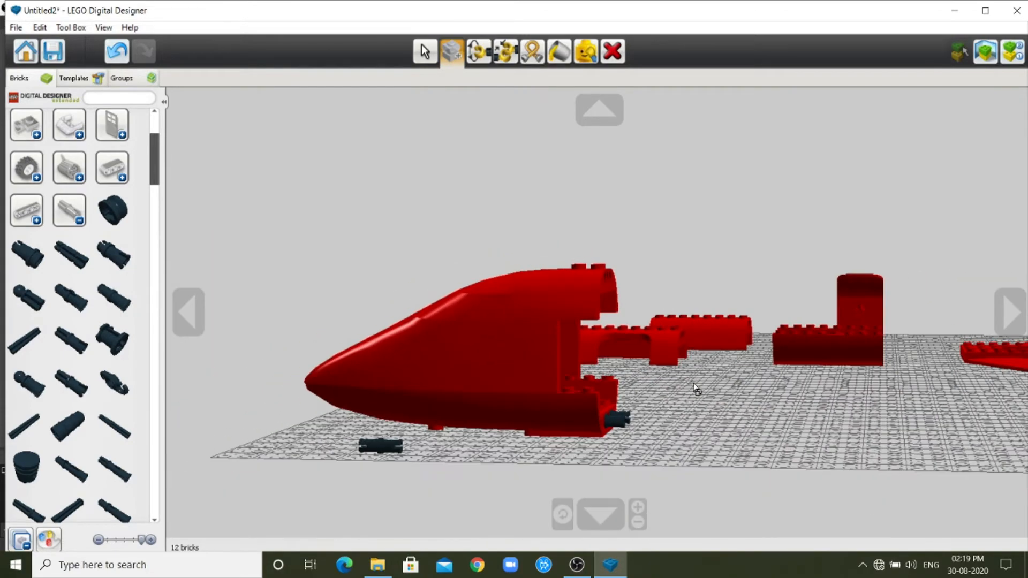
{"action": "scroll", "coordinate": [694, 384], "scroll_direction": "down", "scroll_amount": 1}
{"action": "scroll", "coordinate": [731, 399], "scroll_direction": "up", "scroll_amount": 2}
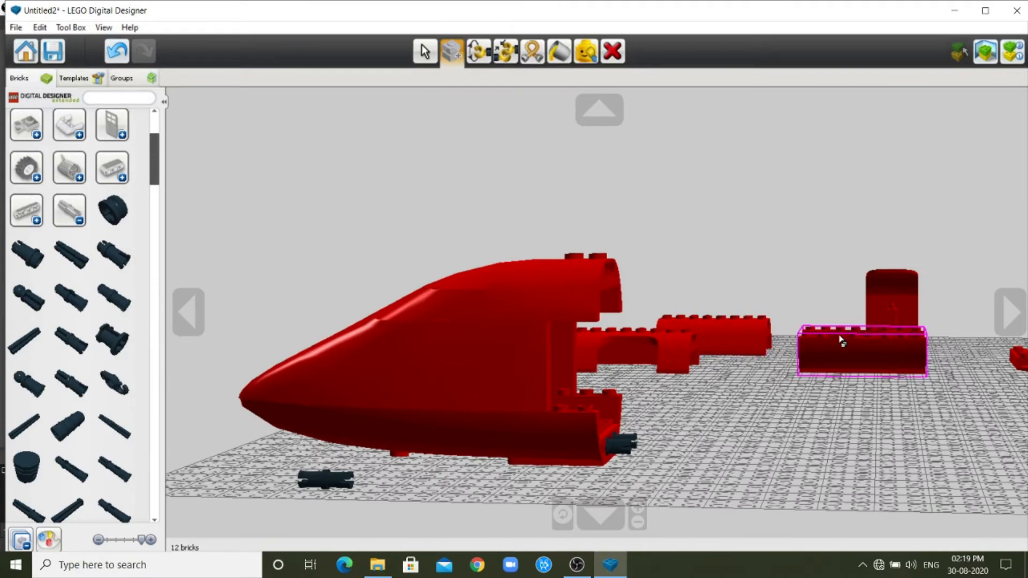
{"action": "scroll", "coordinate": [936, 394], "scroll_direction": "down", "scroll_amount": 2}
{"action": "left_click", "coordinate": [603, 513]}
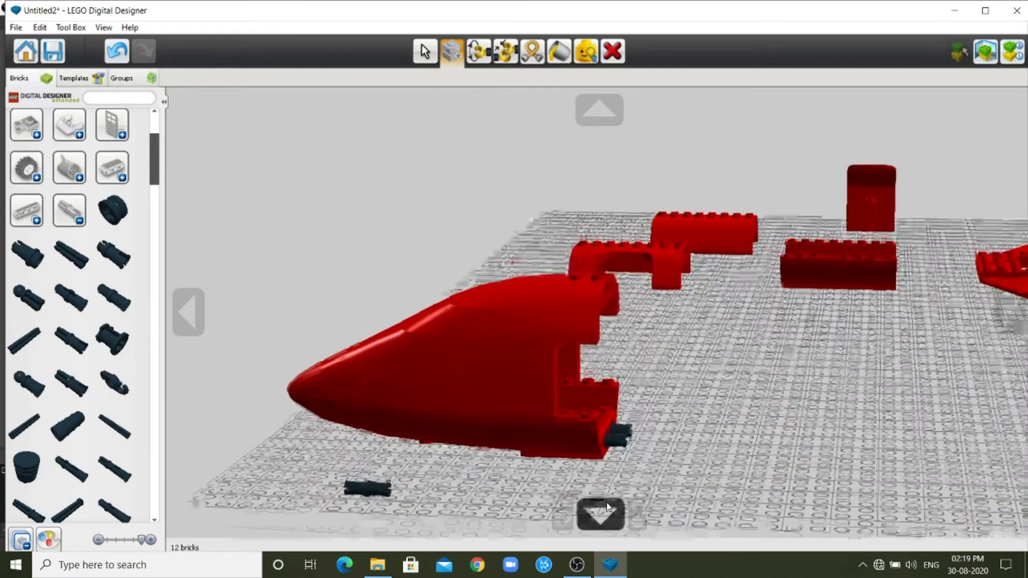
{"action": "left_click", "coordinate": [608, 511]}
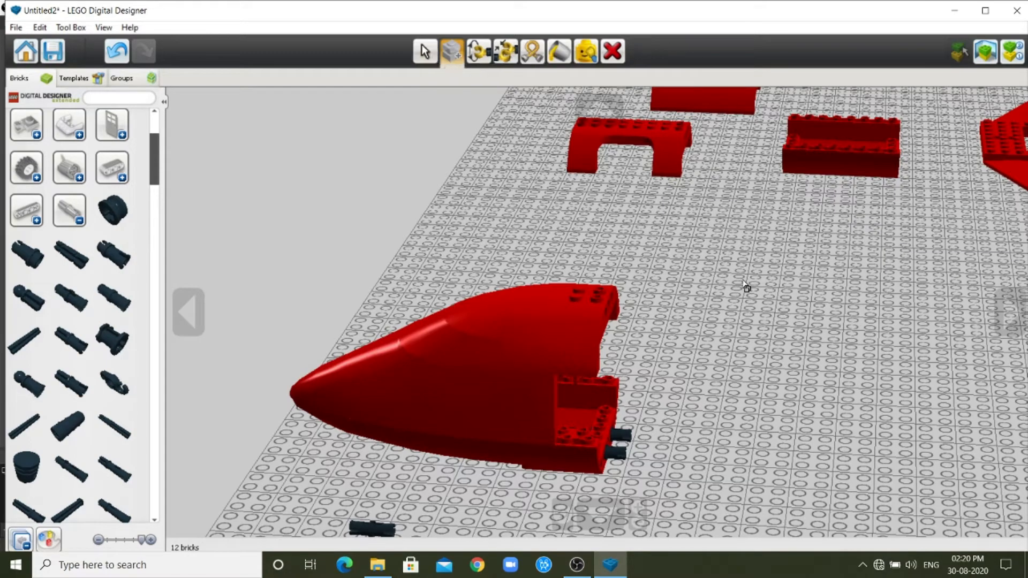
{"action": "left_click", "coordinate": [853, 156]}
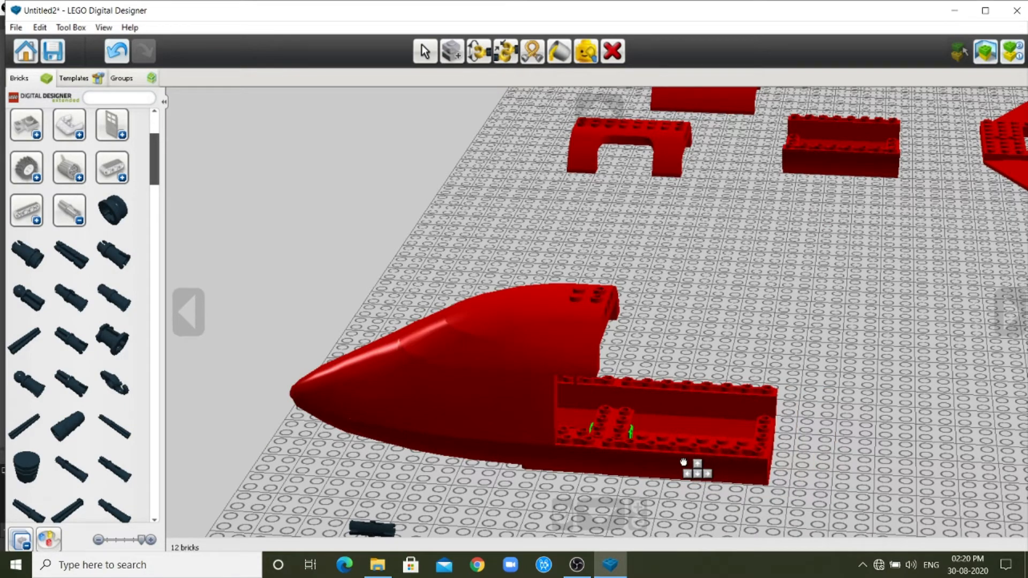
{"action": "left_click", "coordinate": [683, 462]}
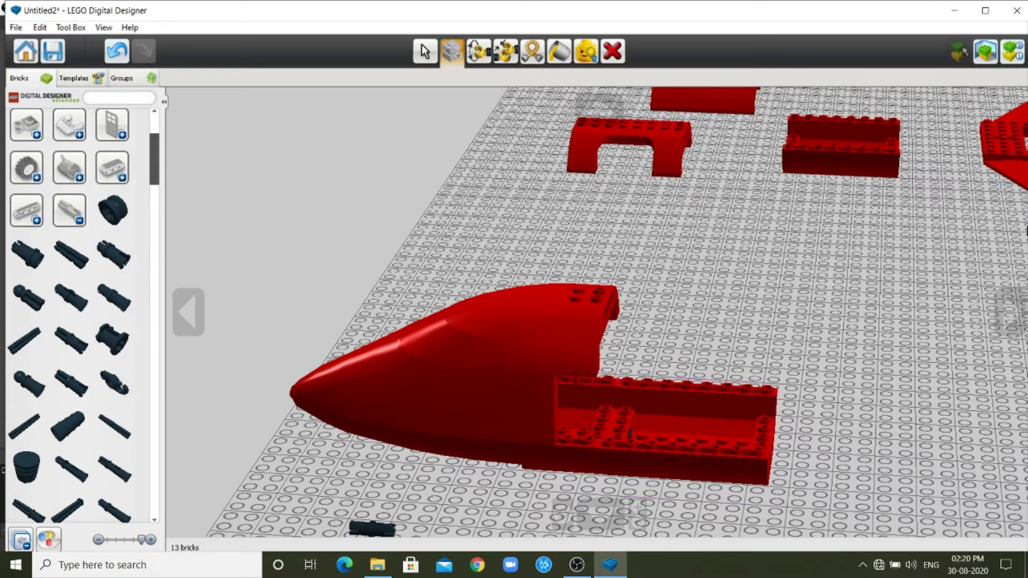
Clone the loose black connector peg and insert the copy into the far outer hole on the rear face of the attached lower fuselage section.
{"action": "scroll", "coordinate": [620, 366], "scroll_direction": "up", "scroll_amount": 2}
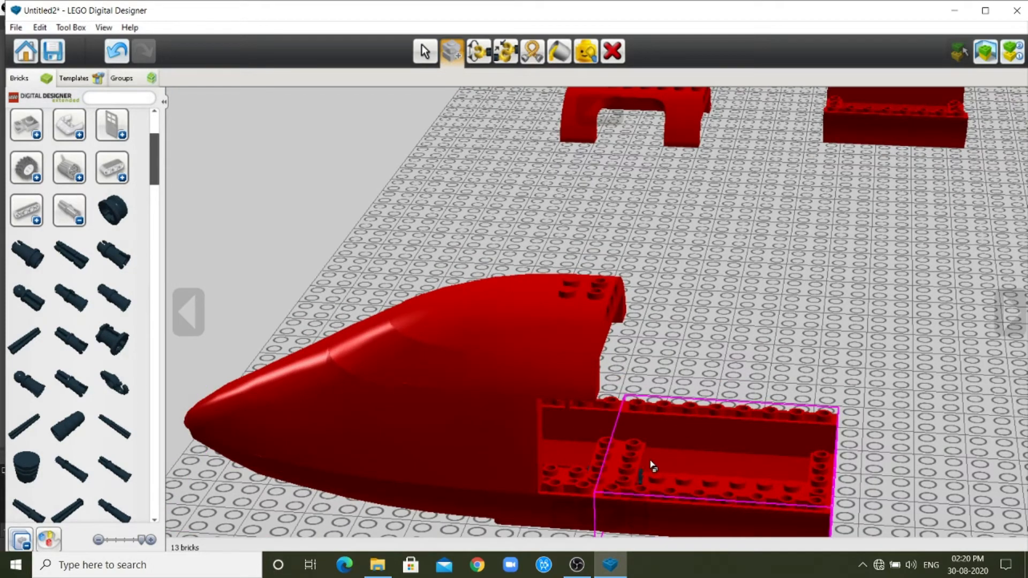
{"action": "left_click", "coordinate": [187, 304]}
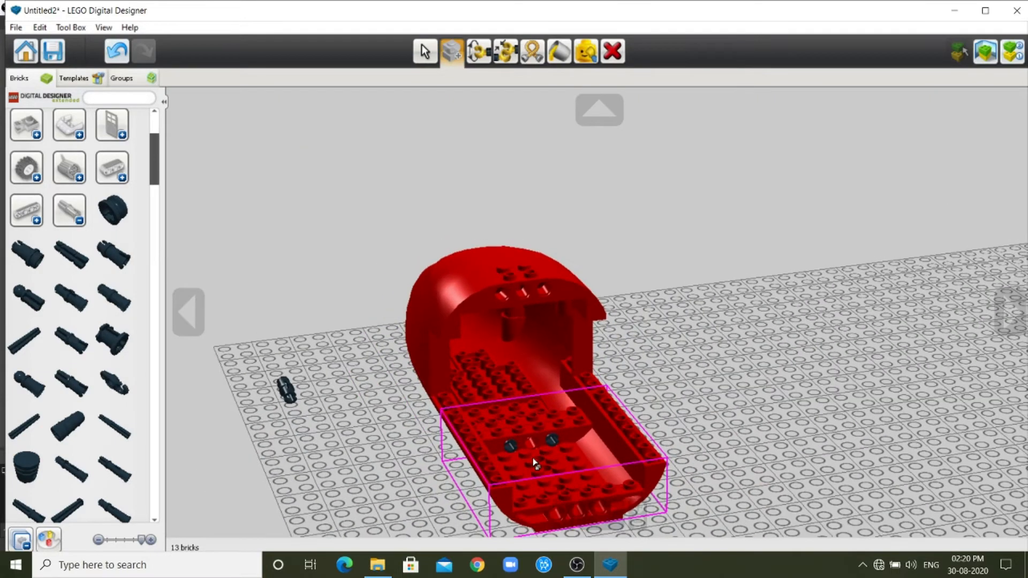
{"action": "left_click", "coordinate": [599, 110]}
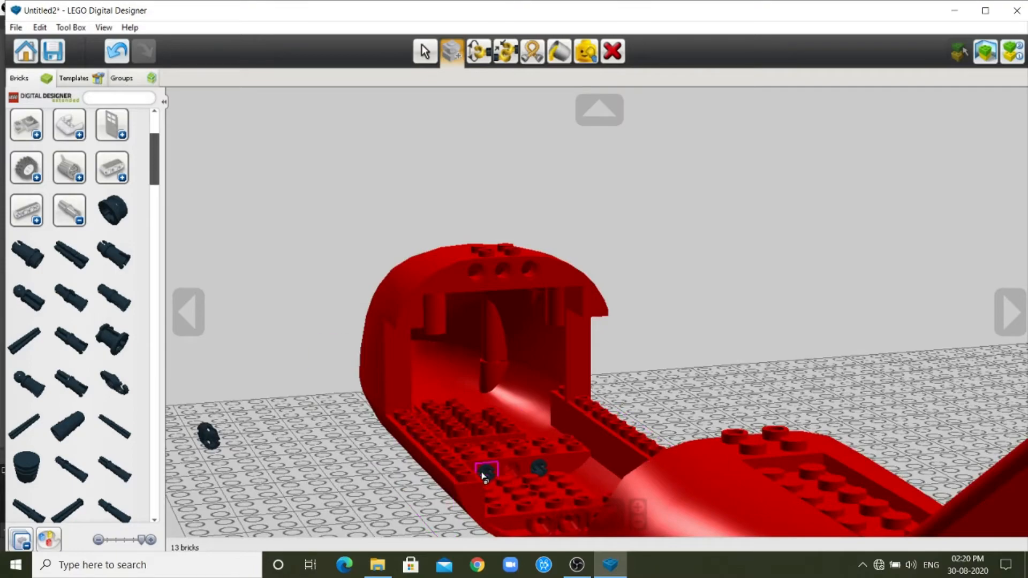
{"action": "left_click", "coordinate": [1010, 312]}
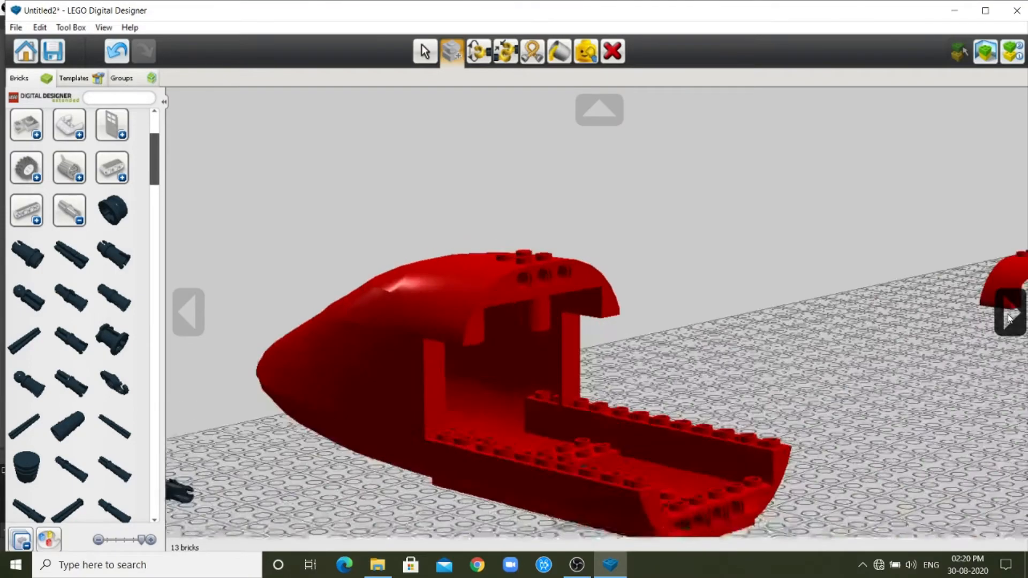
{"action": "scroll", "coordinate": [851, 351], "scroll_direction": "down", "scroll_amount": 5}
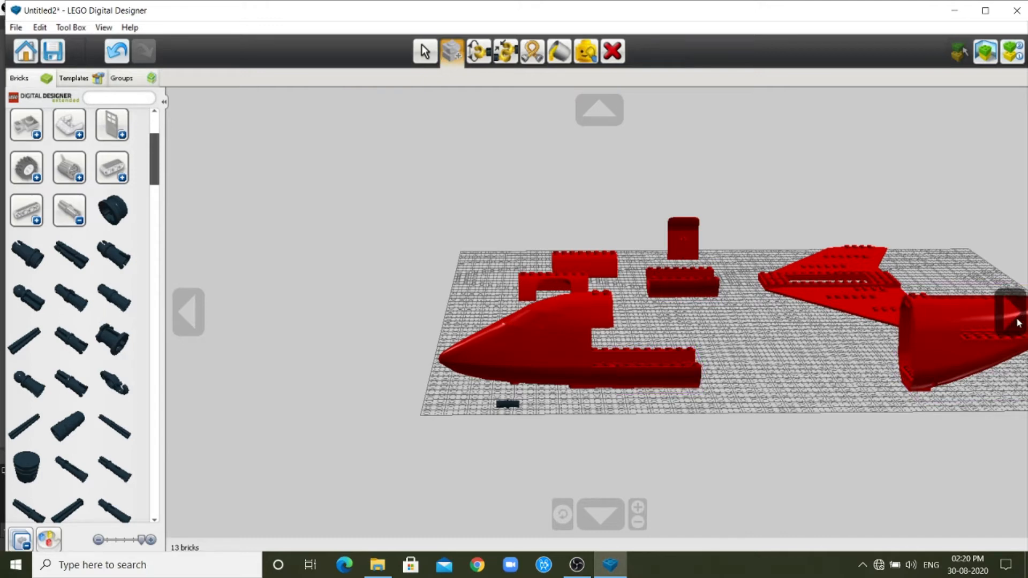
{"action": "left_click", "coordinate": [1018, 323]}
{"action": "left_click", "coordinate": [193, 310]}
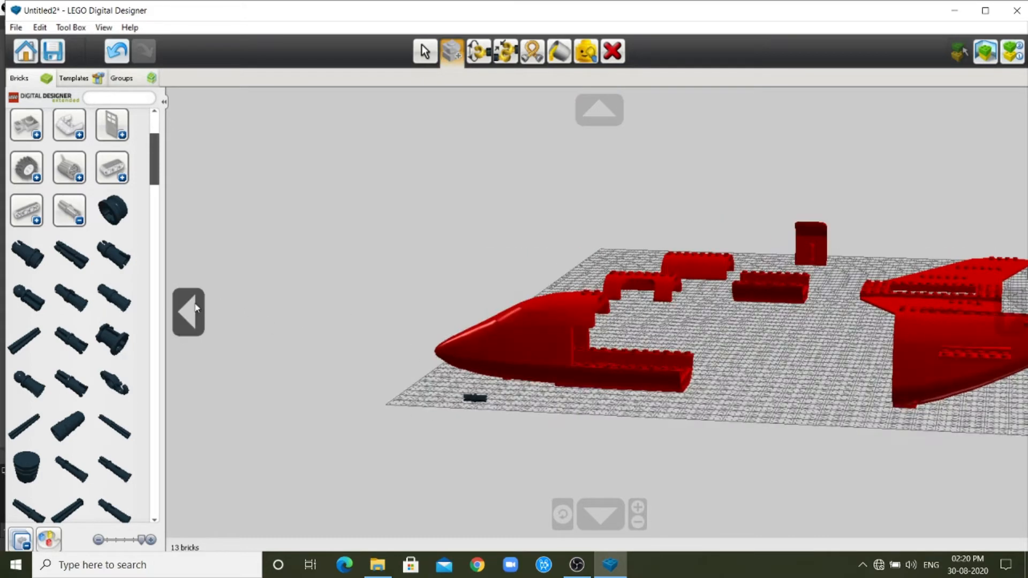
{"action": "left_click", "coordinate": [483, 400]}
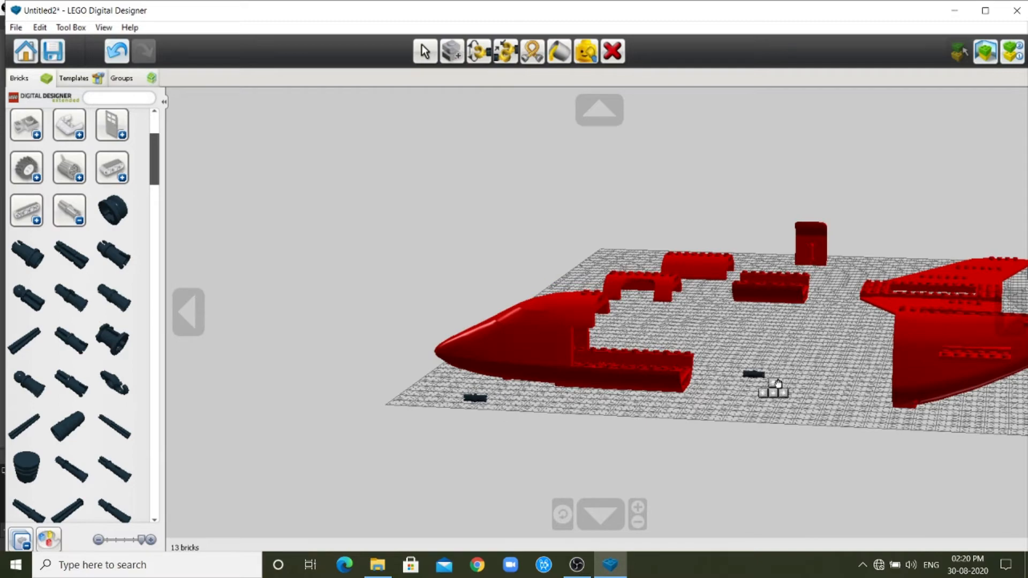
{"action": "left_click", "coordinate": [694, 382]}
Clone the loose peg again and fit the copy beside the first peg in the rear face of the attached fuselage section.
{"action": "scroll", "coordinate": [702, 388], "scroll_direction": "up", "scroll_amount": 5}
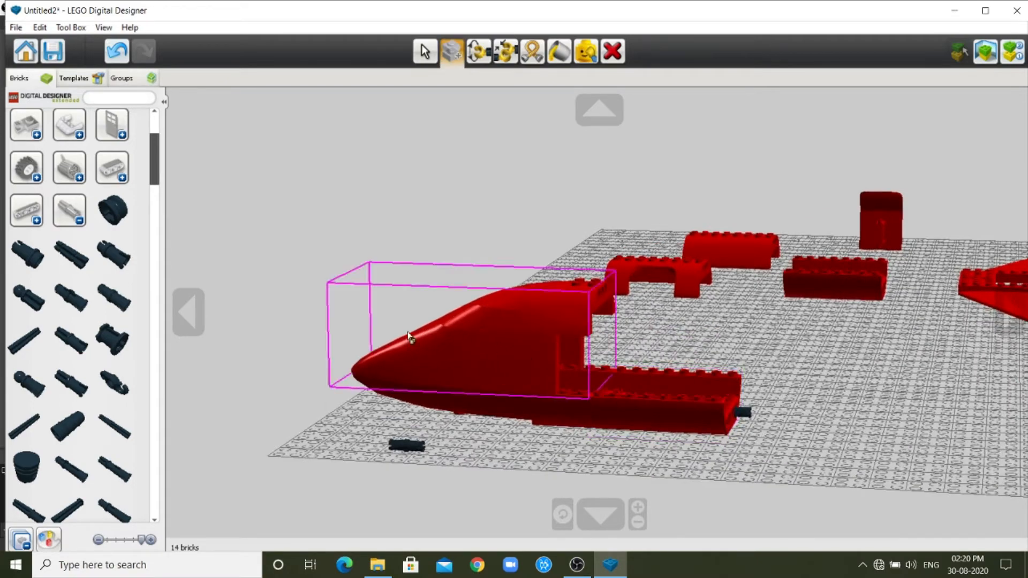
{"action": "left_click", "coordinate": [209, 314]}
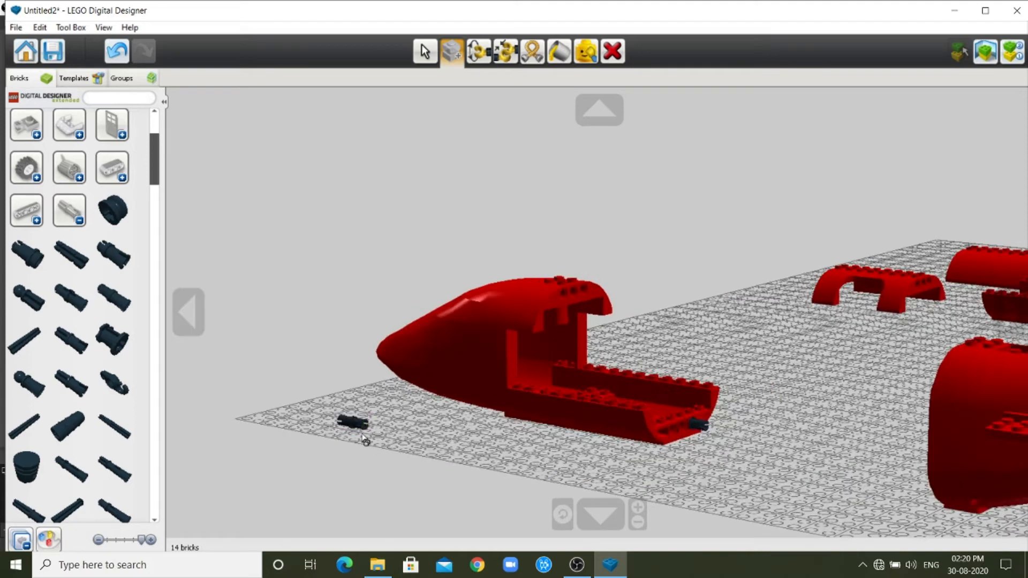
{"action": "left_click", "coordinate": [368, 440]}
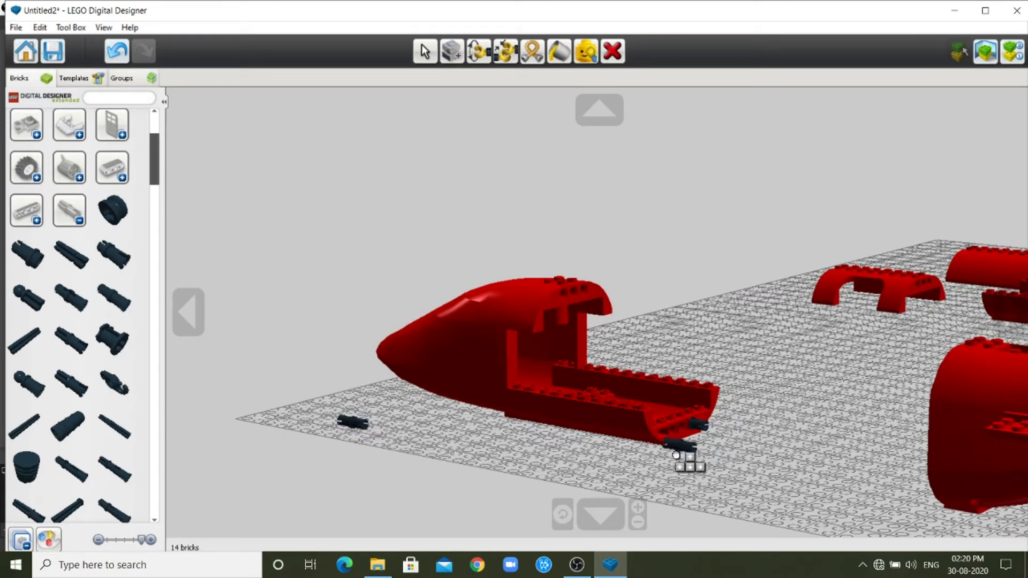
{"action": "left_click", "coordinate": [678, 447]}
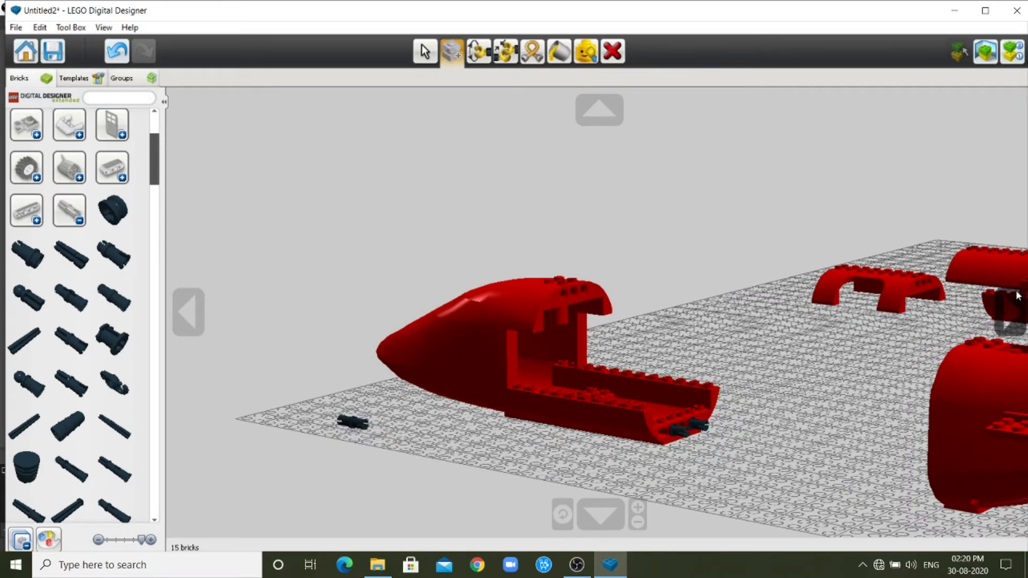
Clone the loose lower fuselage brick again and join the copy to the two pegs as the second lower fuselage section.
{"action": "left_click", "coordinate": [1010, 322]}
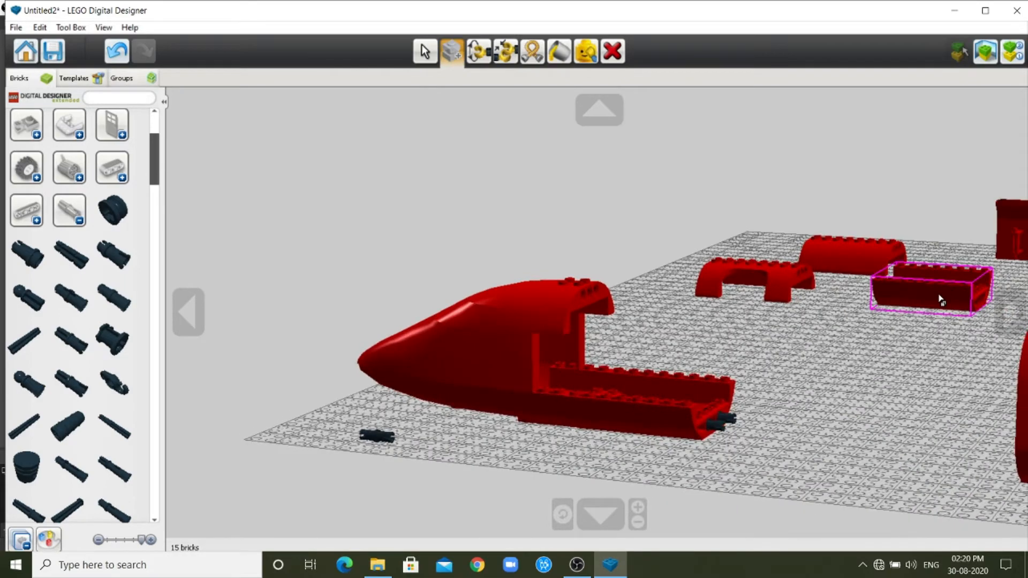
{"action": "left_click", "coordinate": [940, 300]}
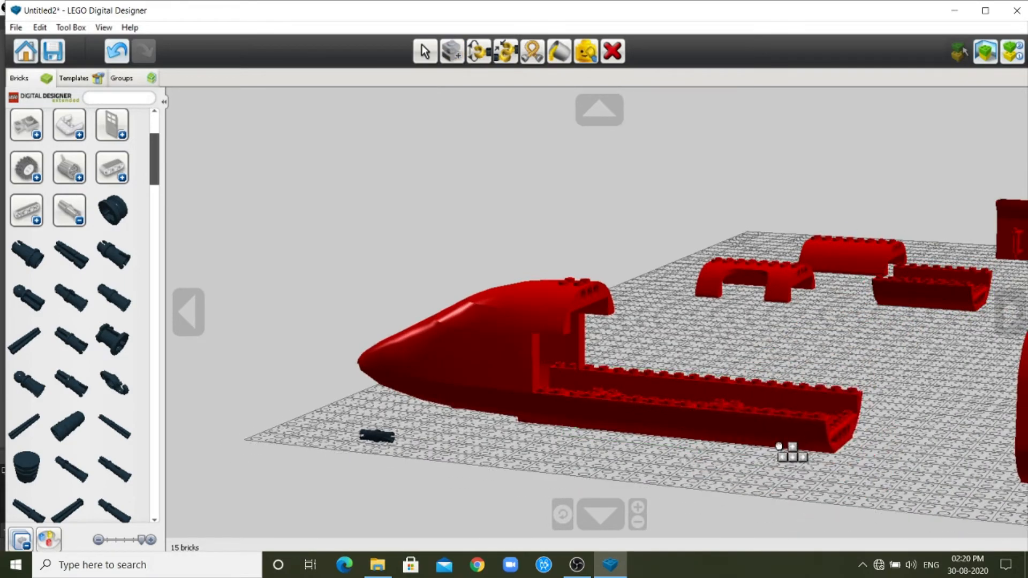
{"action": "left_click", "coordinate": [779, 446]}
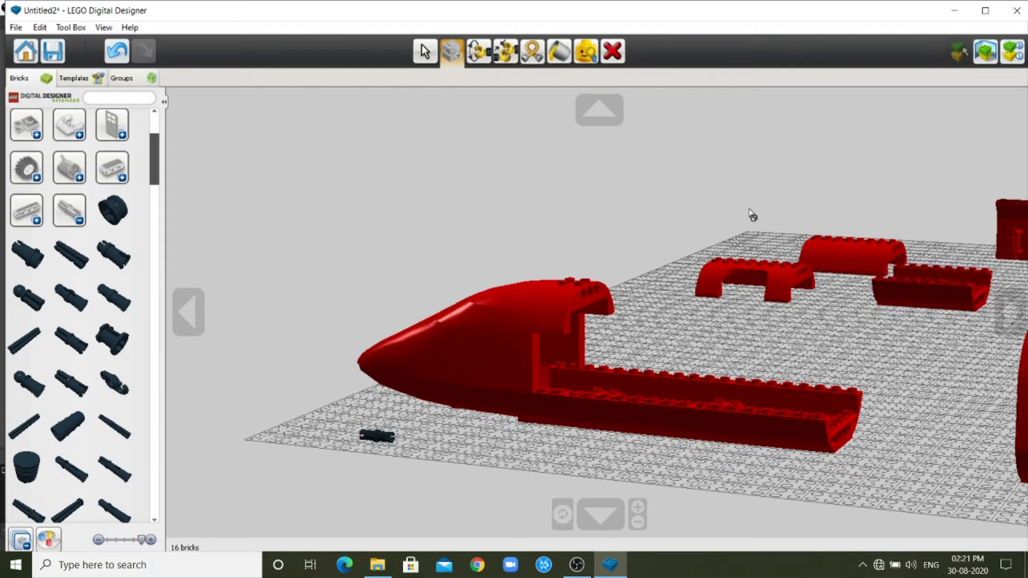
Clone the loose black peg and insert the copy into the middle hole on the rear face of the second lower fuselage section.
{"action": "left_click", "coordinate": [595, 102]}
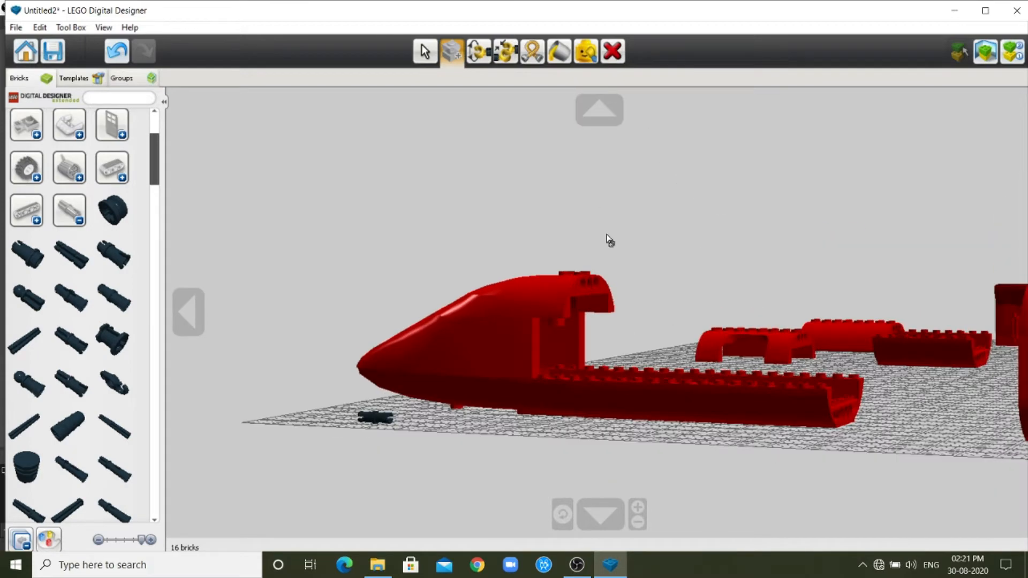
{"action": "left_click", "coordinate": [608, 514]}
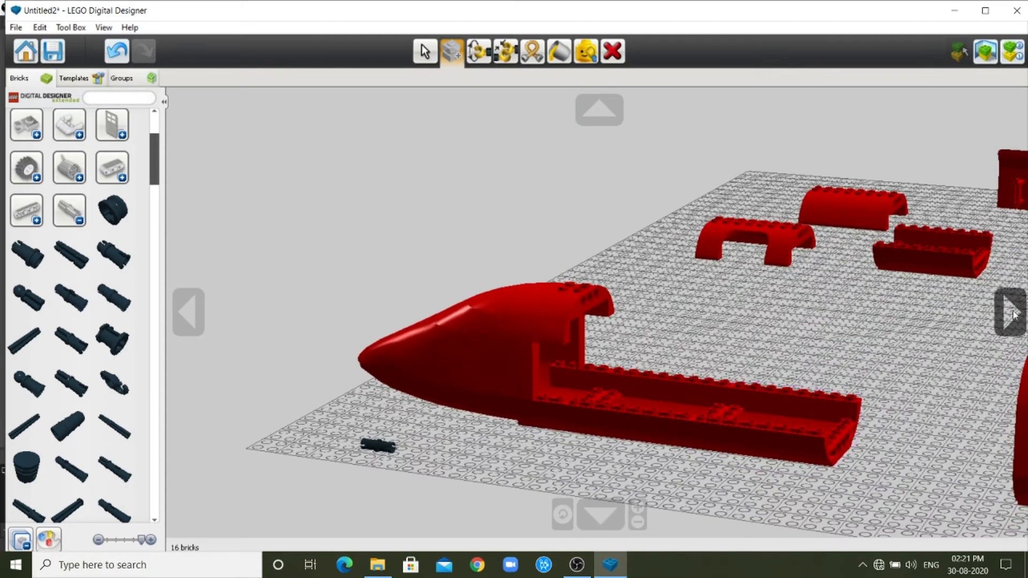
{"action": "left_click", "coordinate": [1011, 317]}
{"action": "left_click", "coordinate": [1011, 318]}
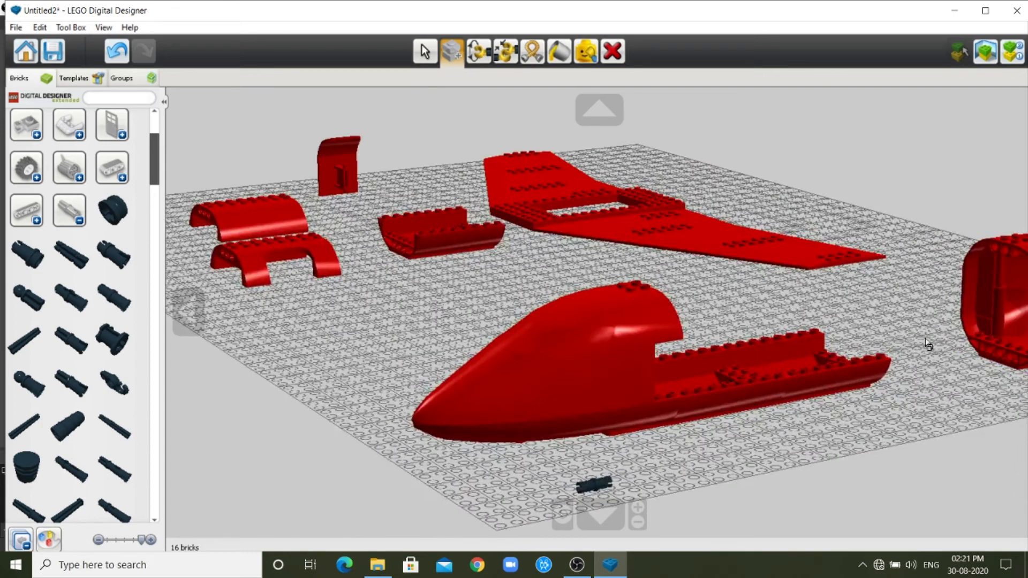
{"action": "left_click", "coordinate": [188, 310]}
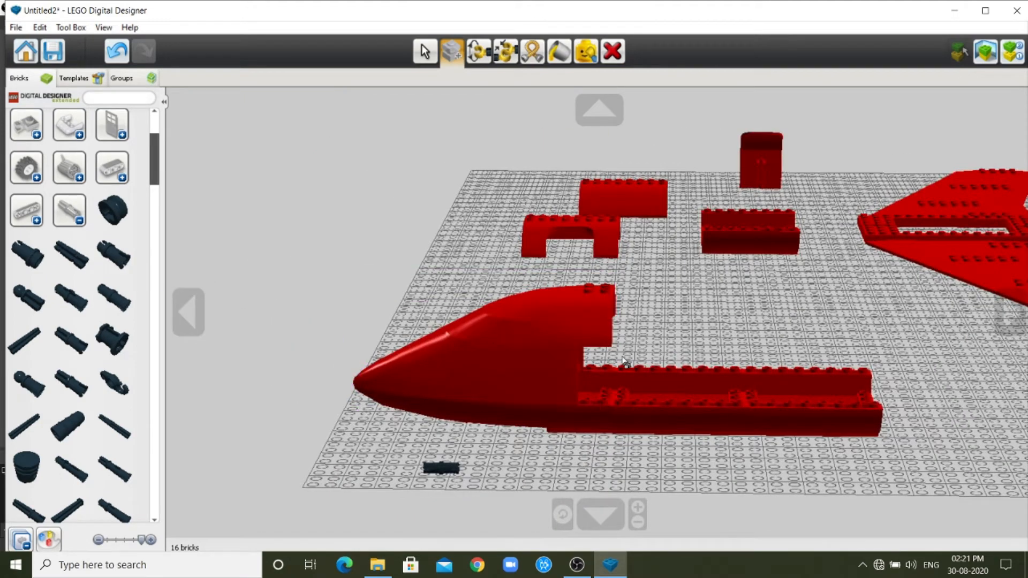
{"action": "left_click", "coordinate": [448, 472]}
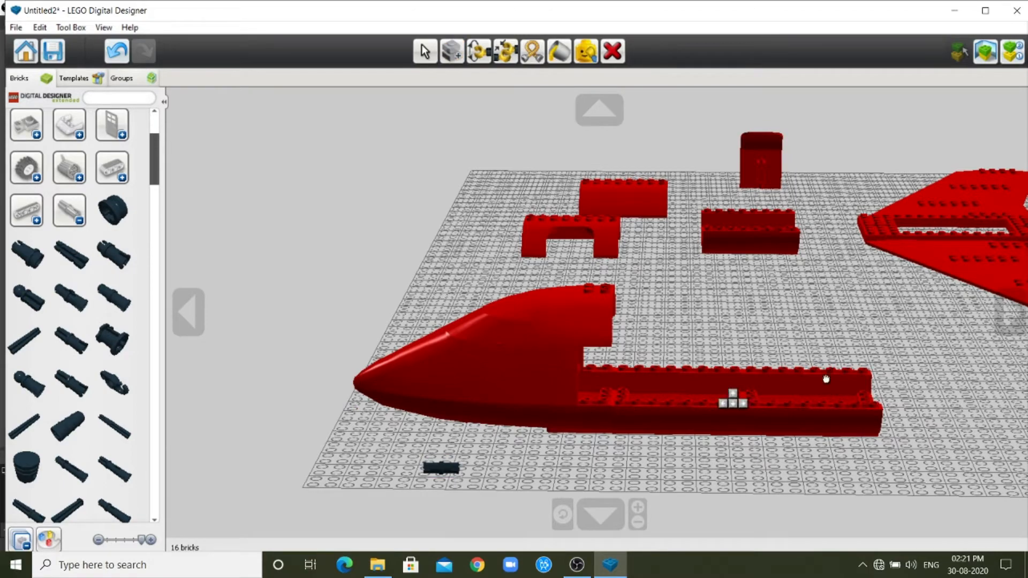
{"action": "left_click", "coordinate": [884, 415]}
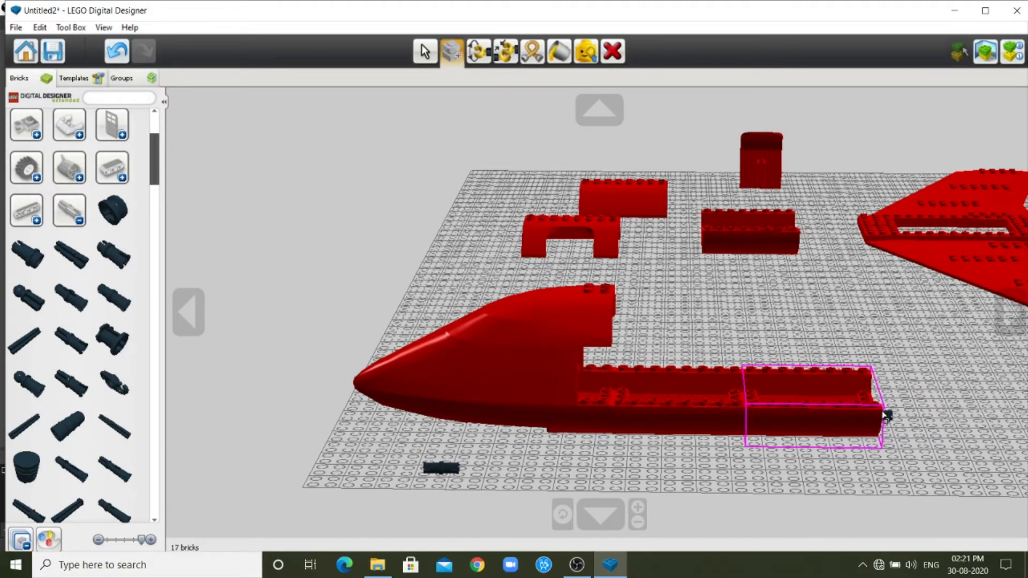
Move the peg in the second fuselage section from the middle hole to the far outer hole of the rear face.
{"action": "left_click", "coordinate": [188, 312]}
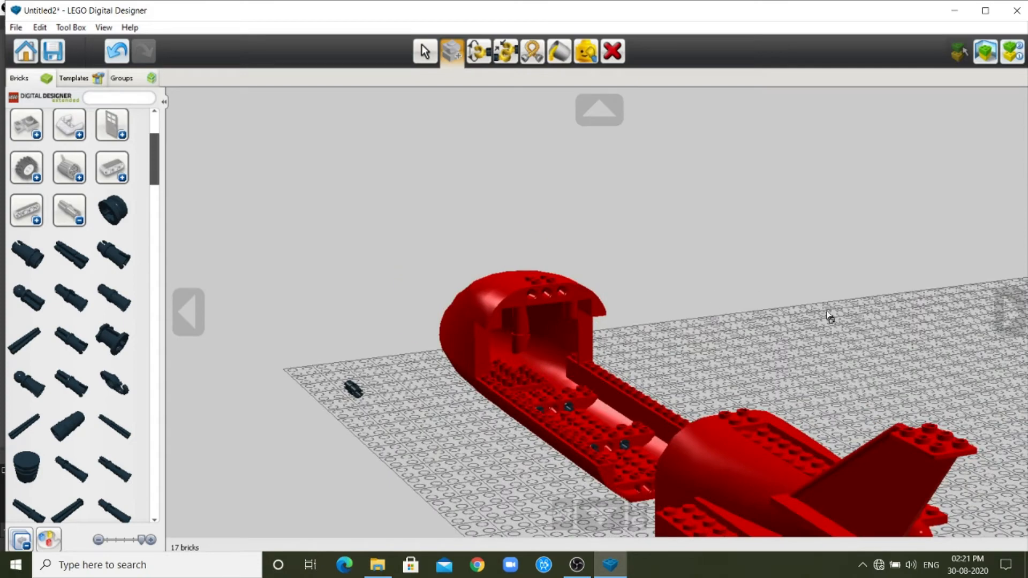
{"action": "left_click", "coordinate": [1011, 310]}
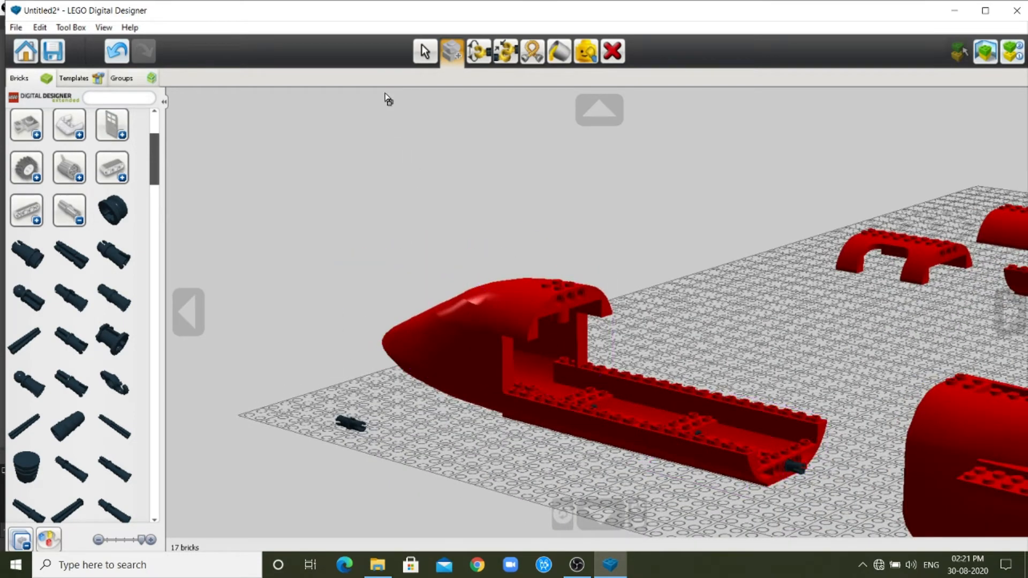
{"action": "left_click", "coordinate": [424, 51]}
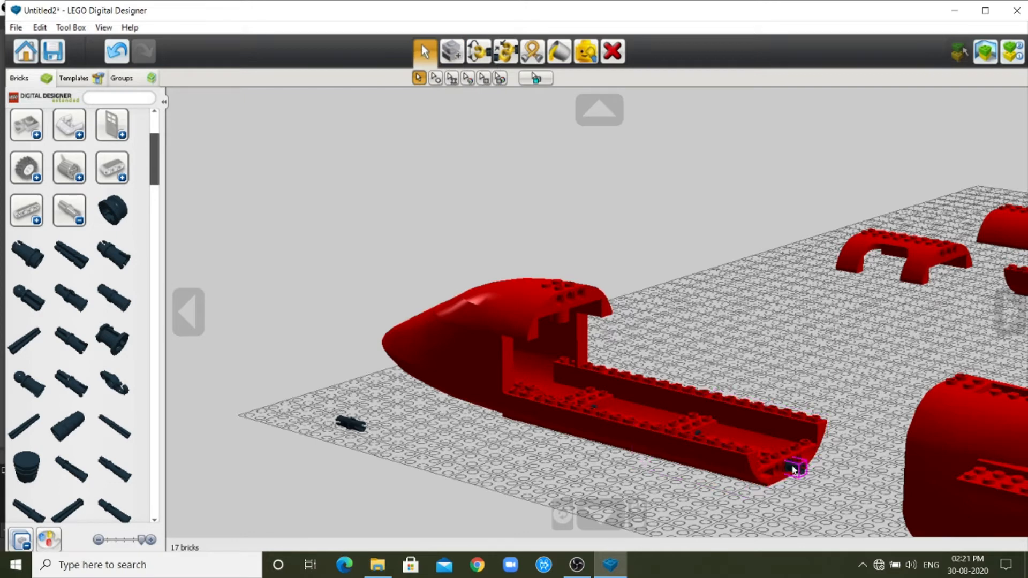
{"action": "left_click_drag", "start_coordinate": [795, 467], "coordinate": [811, 473]}
Clone the loose peg and fit the copy beside the repositioned peg at the rear of the second lower fuselage section.
{"action": "left_click", "coordinate": [452, 52]}
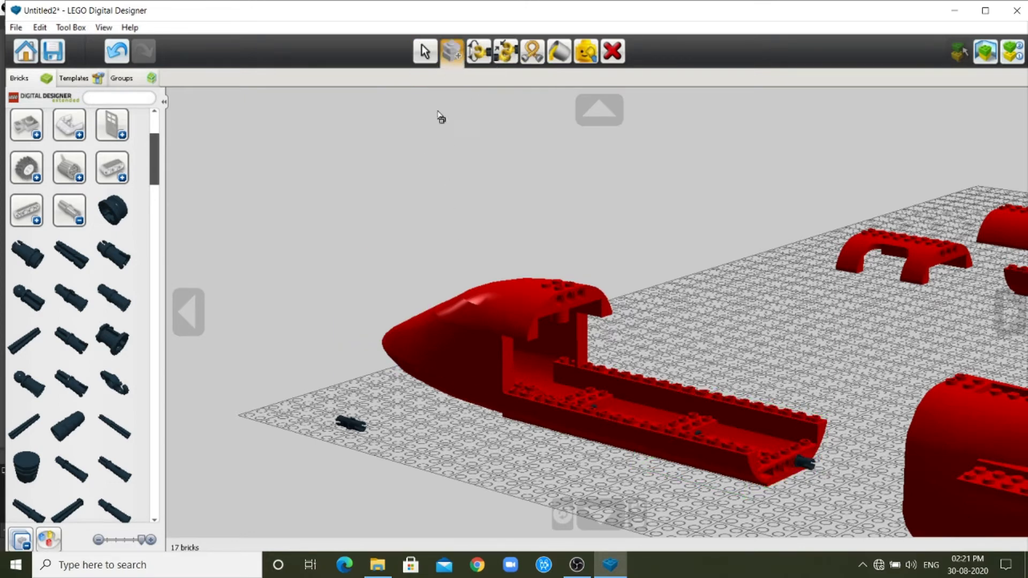
{"action": "left_click", "coordinate": [350, 423]}
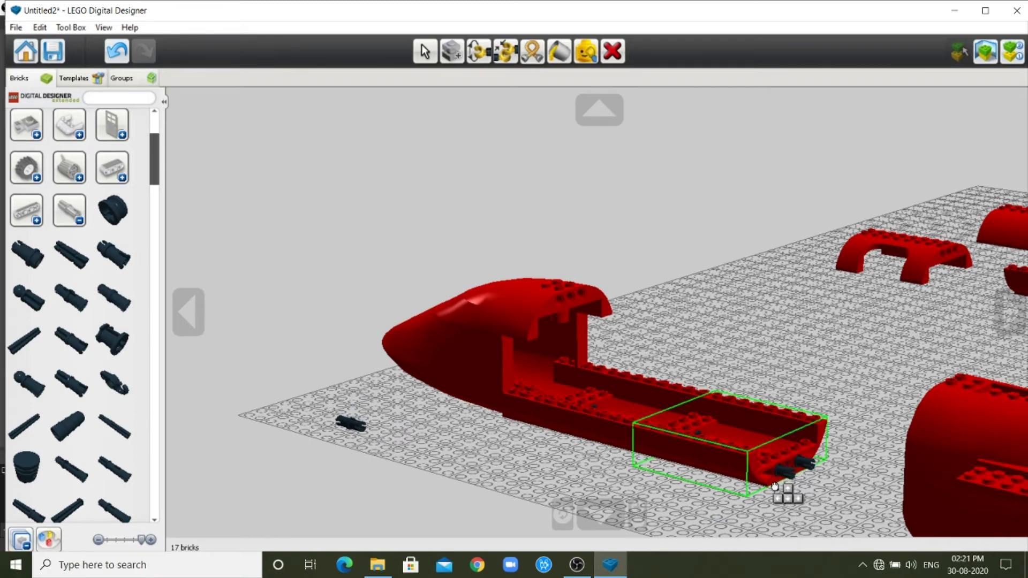
{"action": "left_click", "coordinate": [787, 486]}
Clone the loose lower fuselage brick and join the copy to the rear pegs as the third lower fuselage section.
{"action": "left_click", "coordinate": [1003, 316]}
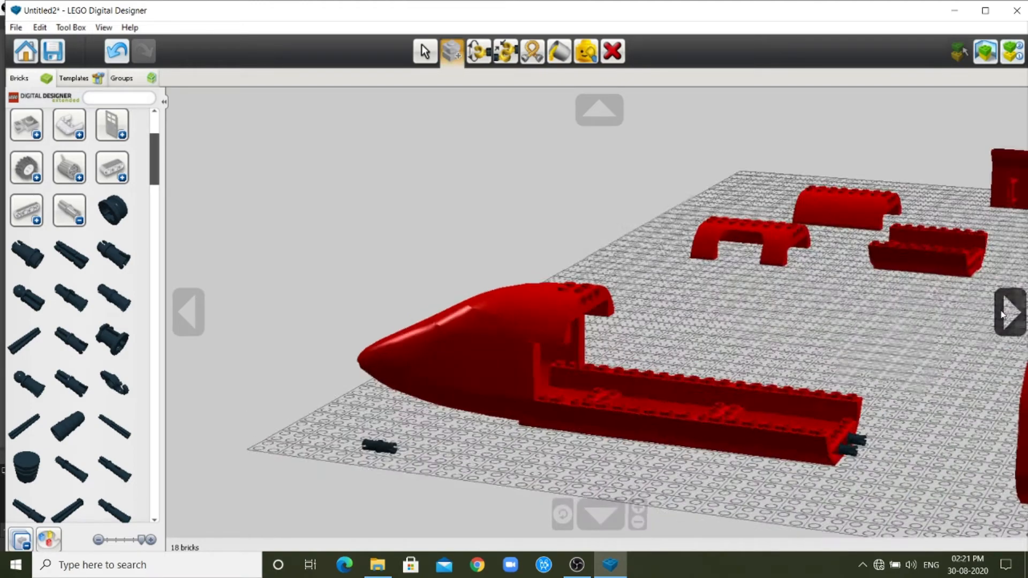
{"action": "left_click", "coordinate": [801, 243]}
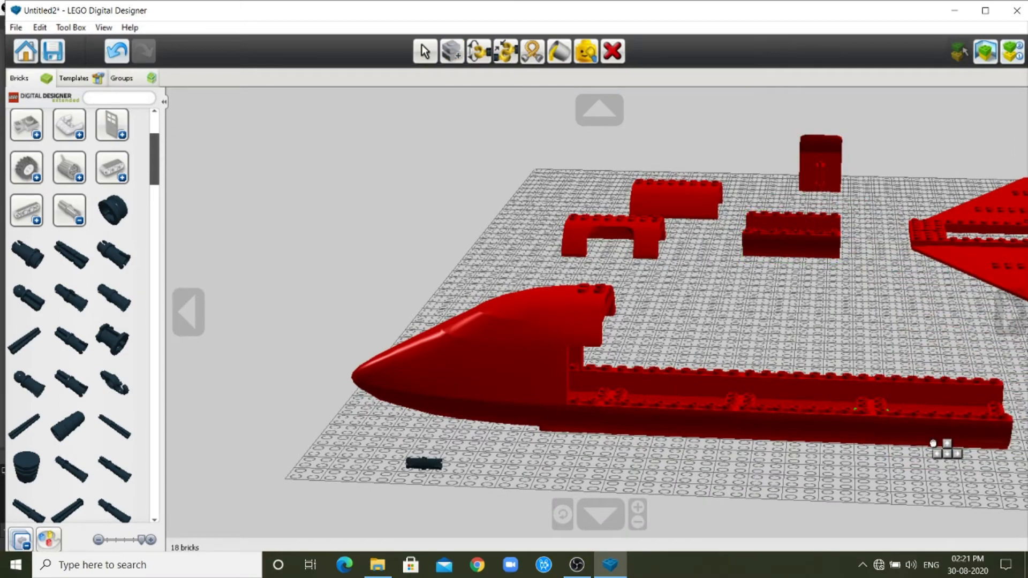
{"action": "left_click", "coordinate": [935, 442]}
Clone the loose black peg and insert the copy into the far outer hole at the rear of the third lower fuselage section.
{"action": "left_click", "coordinate": [188, 312]}
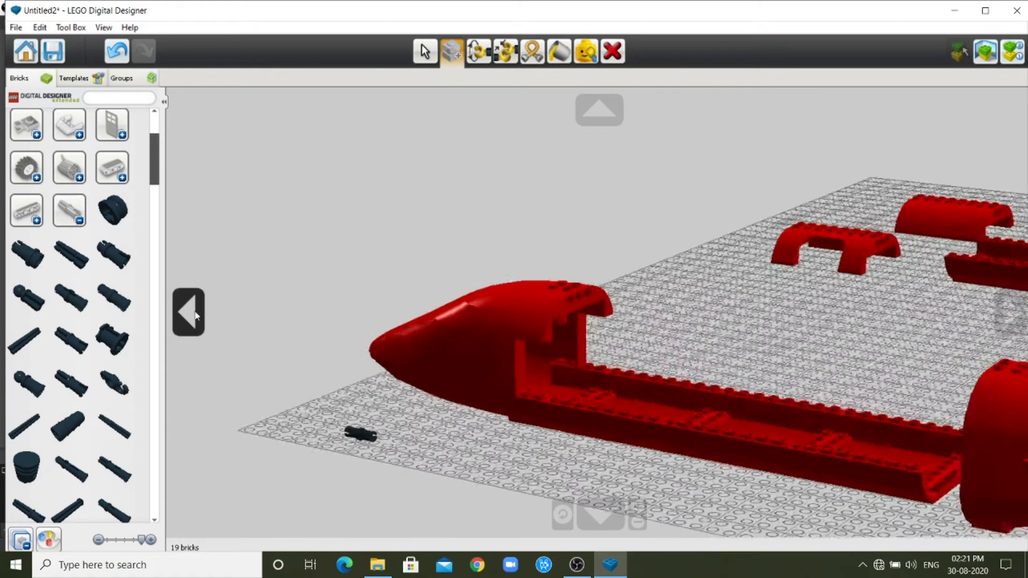
{"action": "left_click", "coordinate": [1014, 321]}
{"action": "left_click", "coordinate": [1013, 321]}
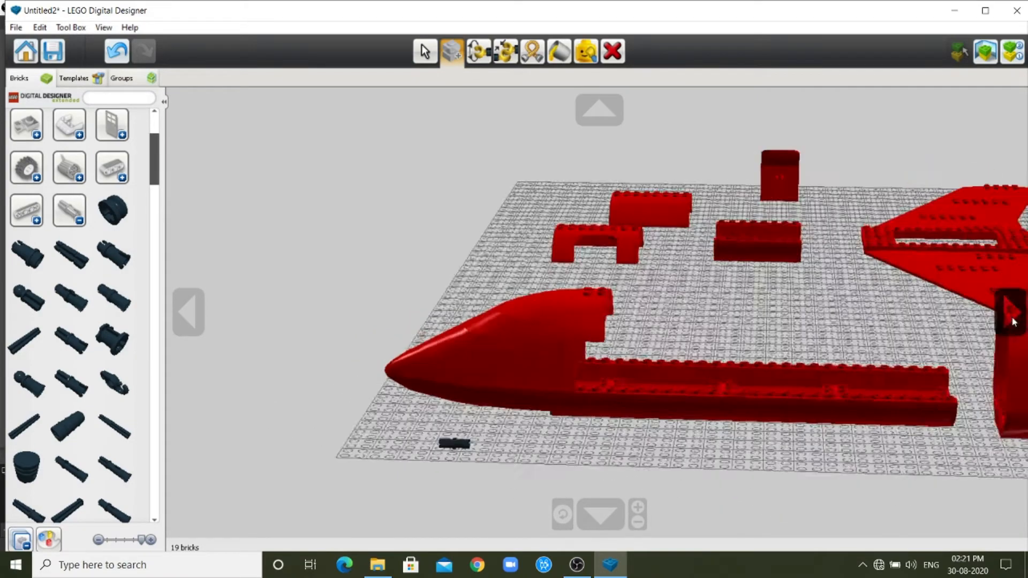
{"action": "scroll", "coordinate": [785, 397], "scroll_direction": "down", "scroll_amount": 3}
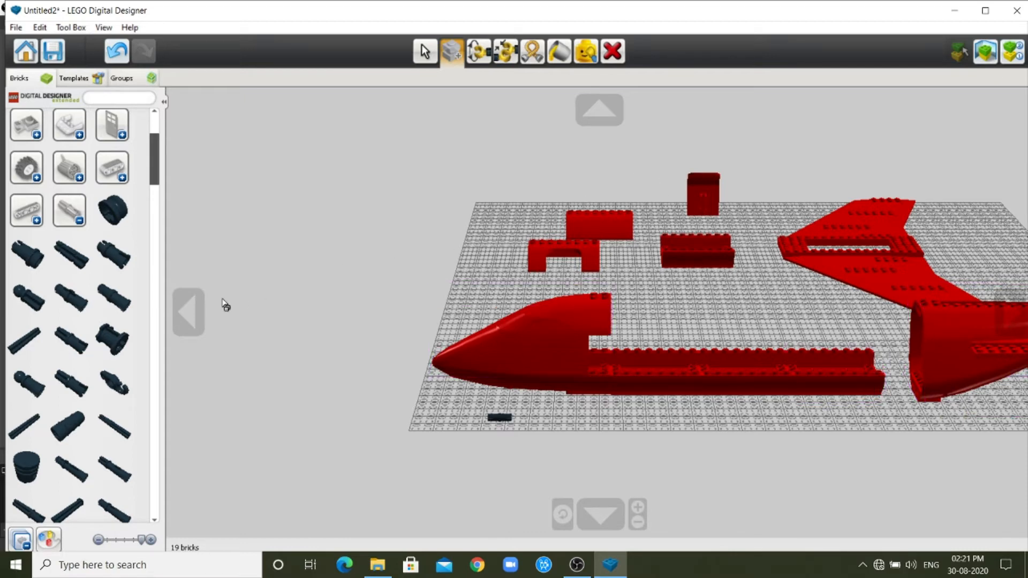
{"action": "left_click", "coordinate": [508, 423]}
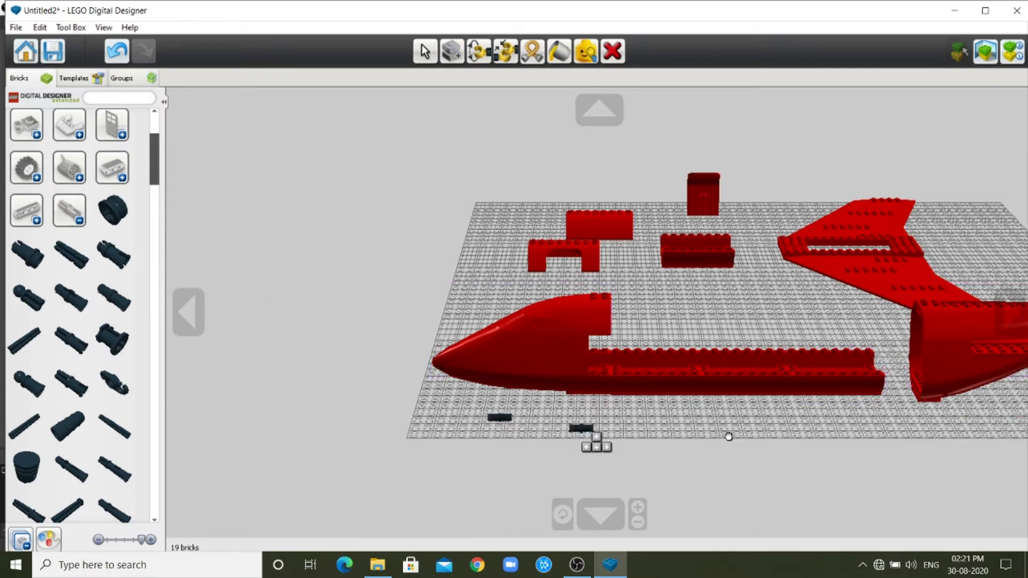
{"action": "left_click", "coordinate": [878, 380]}
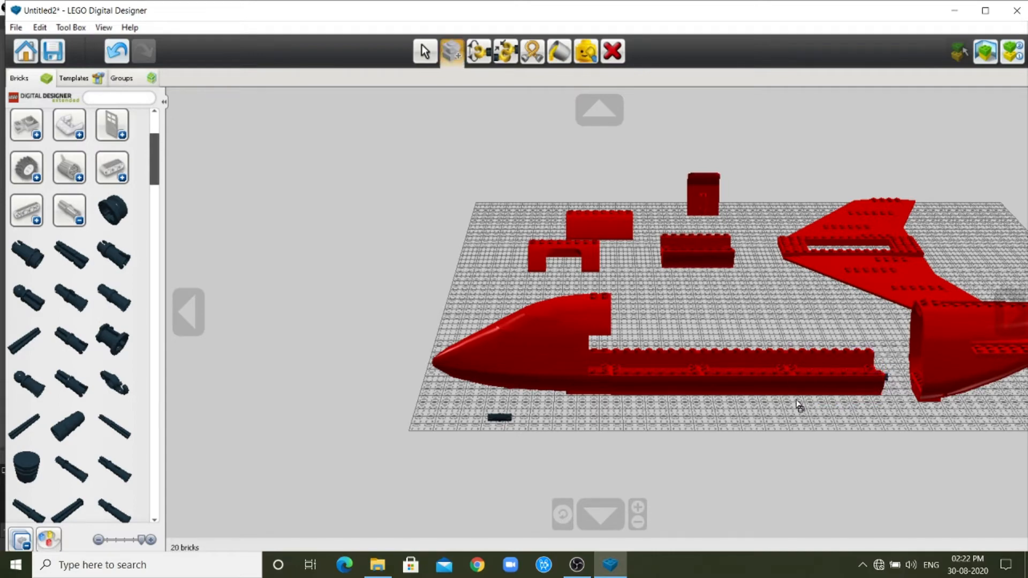
Move the red plane end brick away from the rear of the lower fuselage to expose the peg holes.
{"action": "left_click", "coordinate": [188, 312]}
{"action": "left_click", "coordinate": [188, 312]}
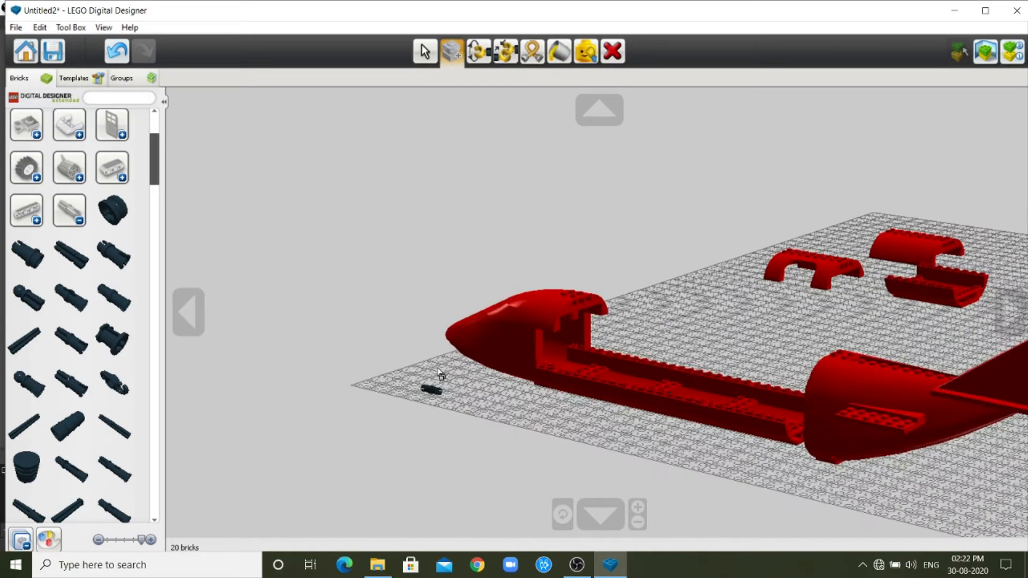
{"action": "left_click", "coordinate": [423, 47]}
{"action": "left_click_drag", "start_coordinate": [925, 422], "coordinate": [987, 474]}
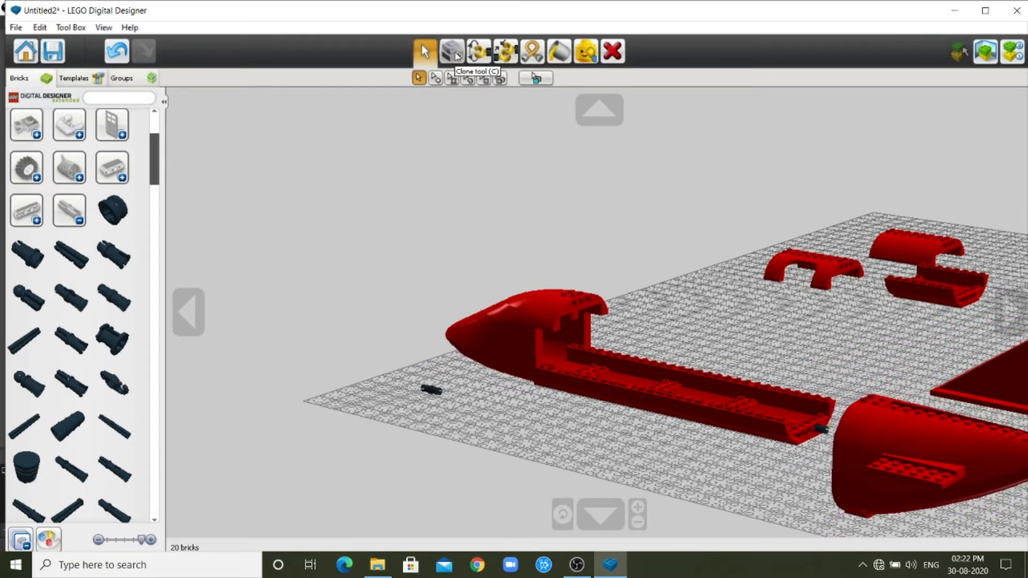
Clone the loose black peg and fit the copy beside the existing peg at the rear of the third lower fuselage section.
{"action": "left_click", "coordinate": [451, 51]}
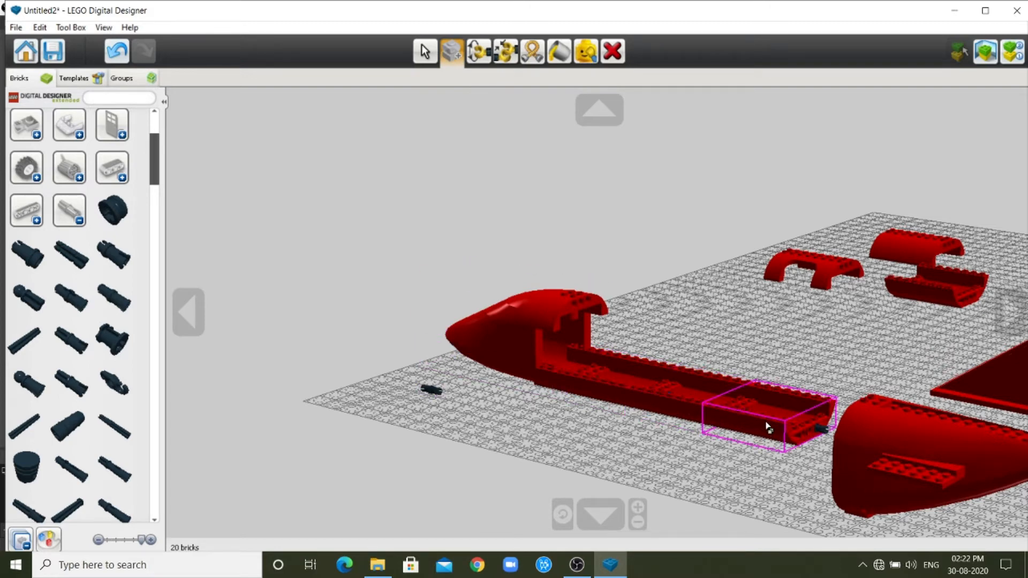
{"action": "left_click", "coordinate": [443, 402]}
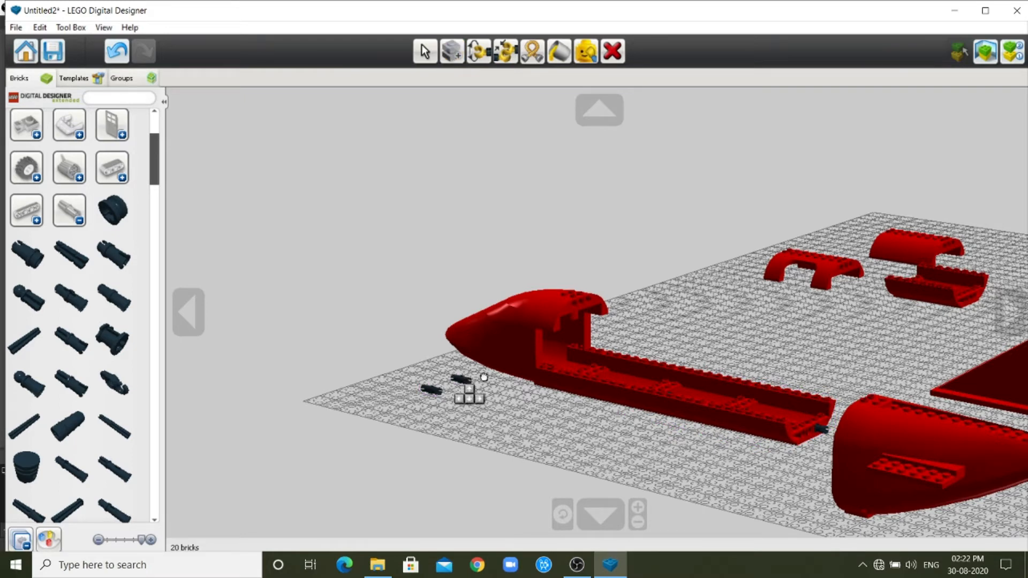
{"action": "left_click", "coordinate": [807, 445]}
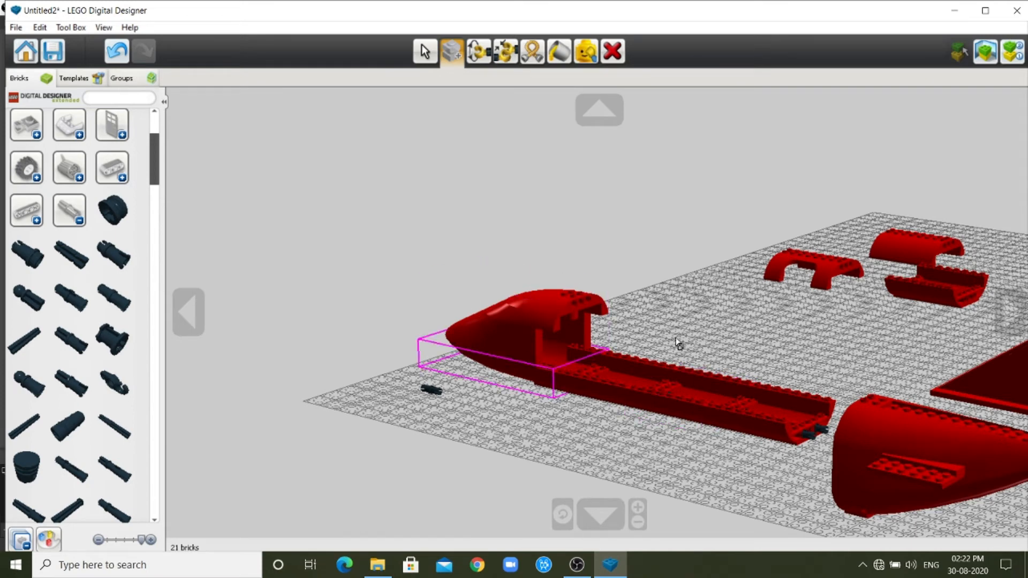
Join the red plane end brick to the two pegs at the rear of the third lower fuselage section.
{"action": "left_click", "coordinate": [422, 47]}
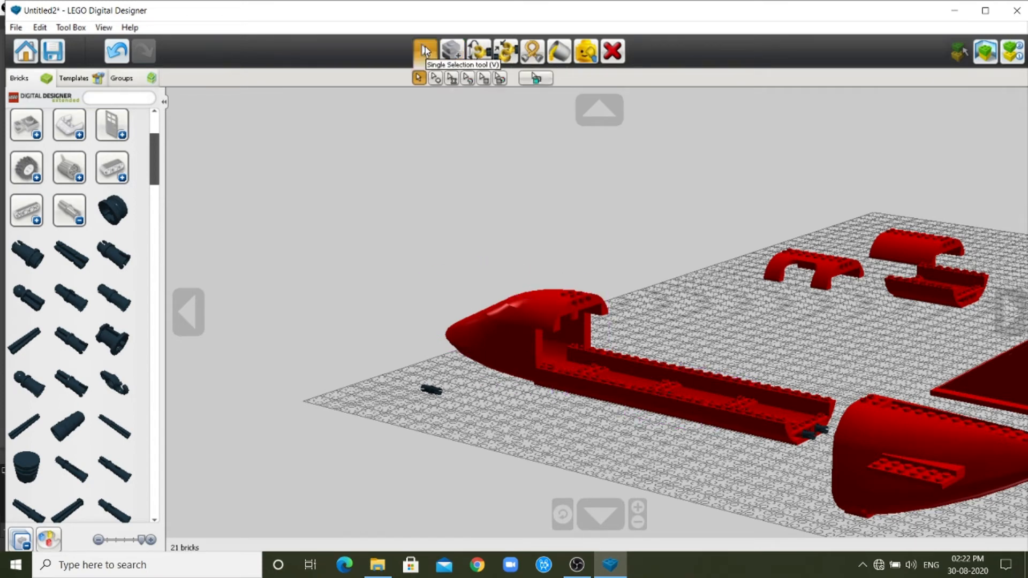
{"action": "left_click_drag", "start_coordinate": [885, 455], "coordinate": [834, 391]}
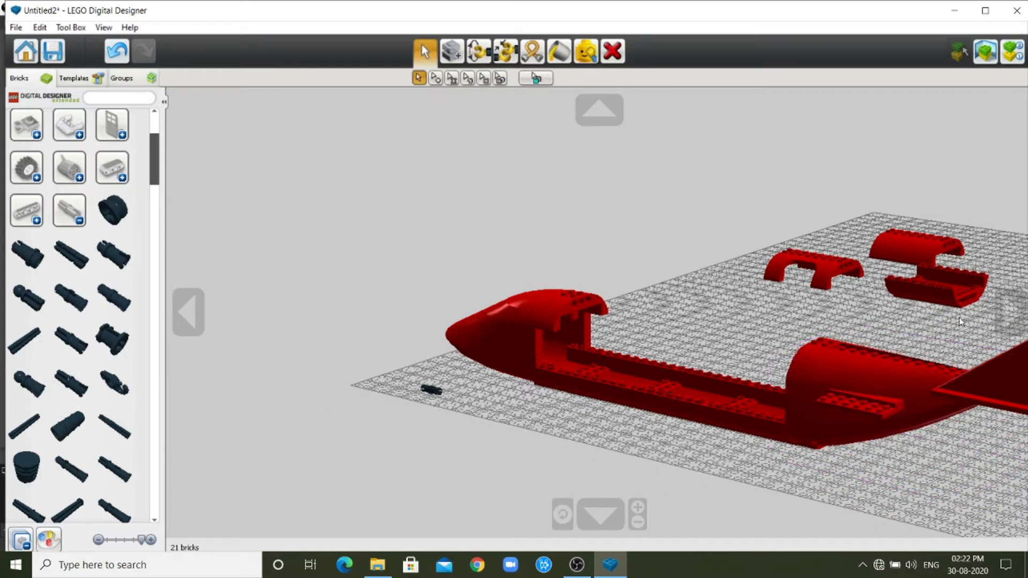
{"action": "left_click", "coordinate": [1008, 320]}
{"action": "left_click", "coordinate": [1008, 320]}
{"action": "scroll", "coordinate": [767, 371], "scroll_direction": "down", "scroll_amount": 1}
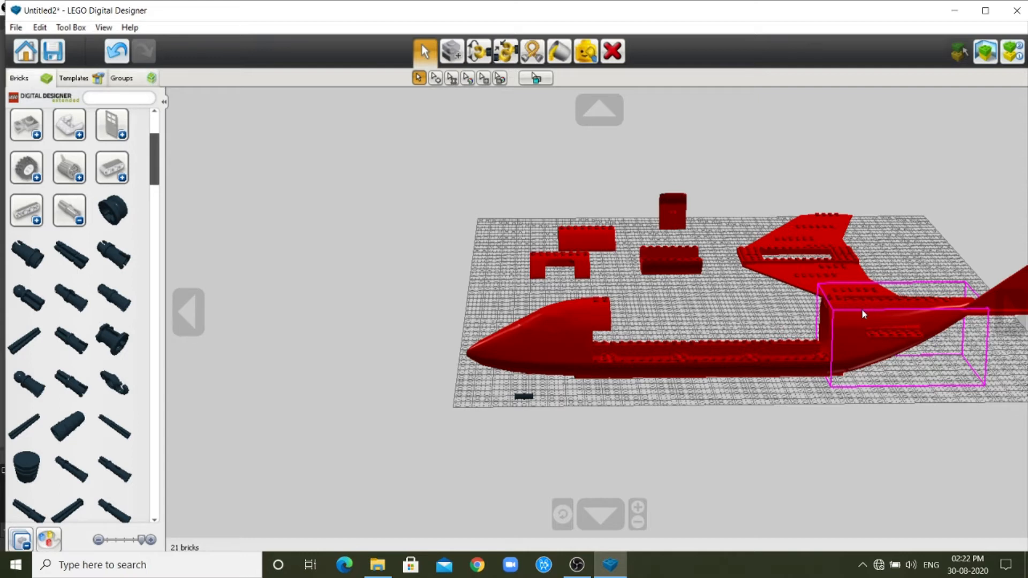
Clone the loose black peg twice and fit the copies into the two outer holes on the rear face of the nose roof.
{"action": "left_click", "coordinate": [191, 308]}
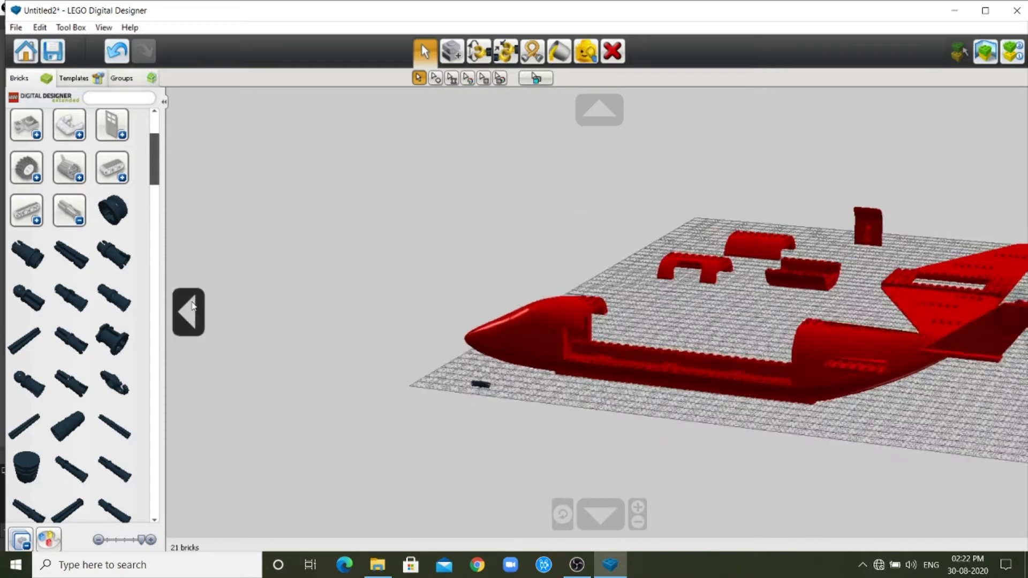
{"action": "scroll", "coordinate": [723, 300], "scroll_direction": "up", "scroll_amount": 5}
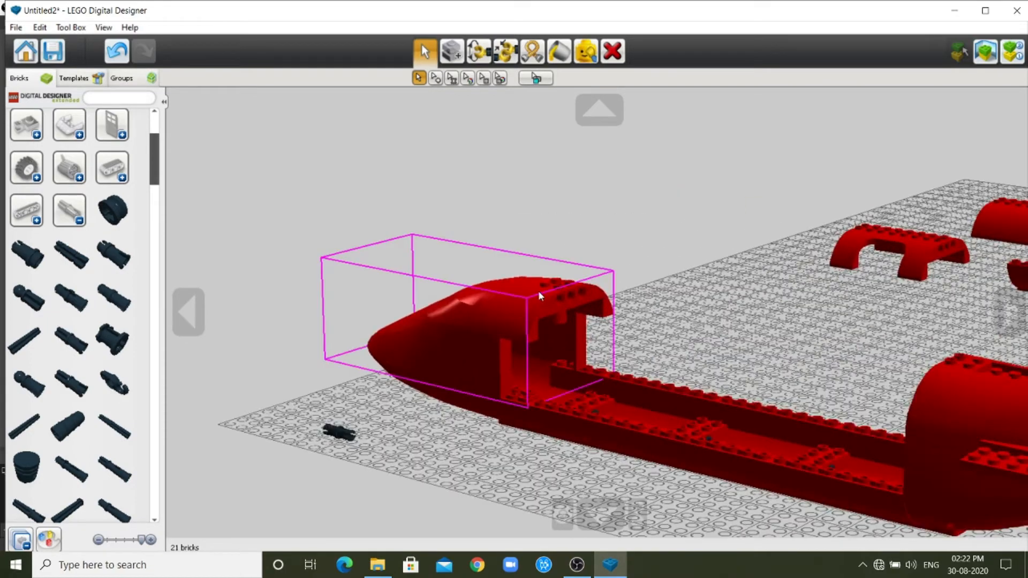
{"action": "scroll", "coordinate": [877, 388], "scroll_direction": "up", "scroll_amount": 2}
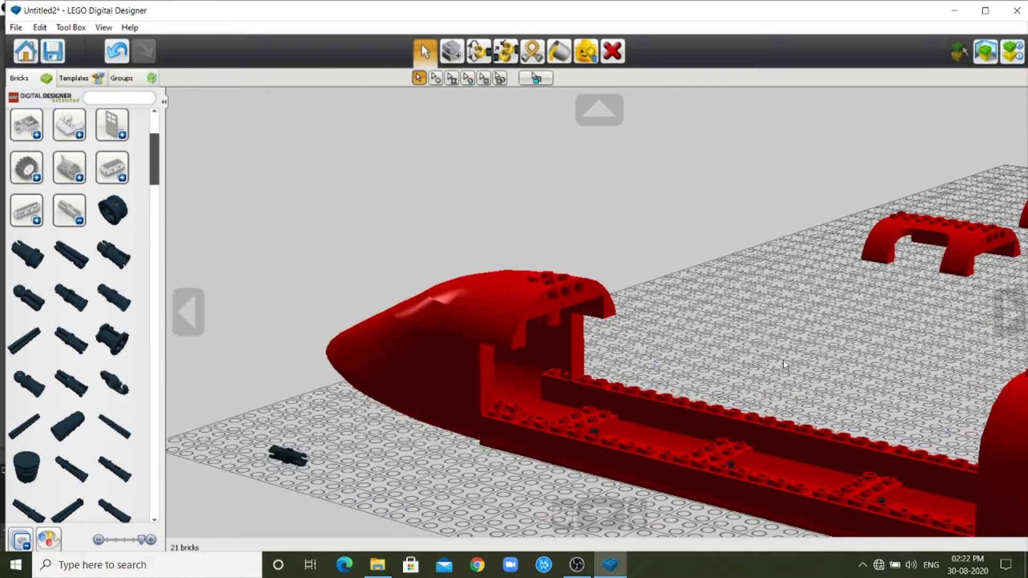
{"action": "scroll", "coordinate": [750, 225], "scroll_direction": "up", "scroll_amount": 2}
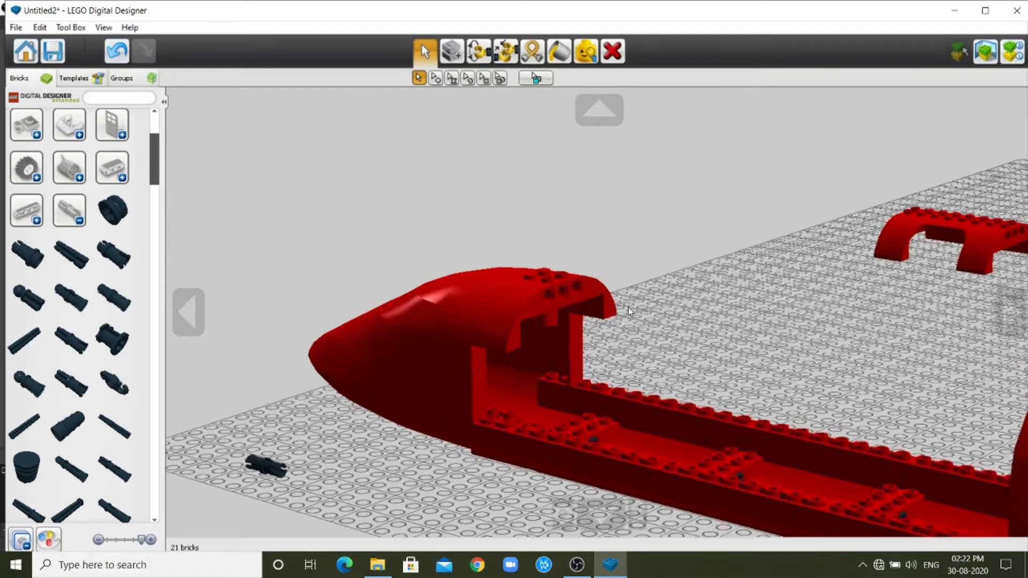
{"action": "scroll", "coordinate": [552, 306], "scroll_direction": "up", "scroll_amount": 2}
{"action": "scroll", "coordinate": [543, 302], "scroll_direction": "up", "scroll_amount": 1}
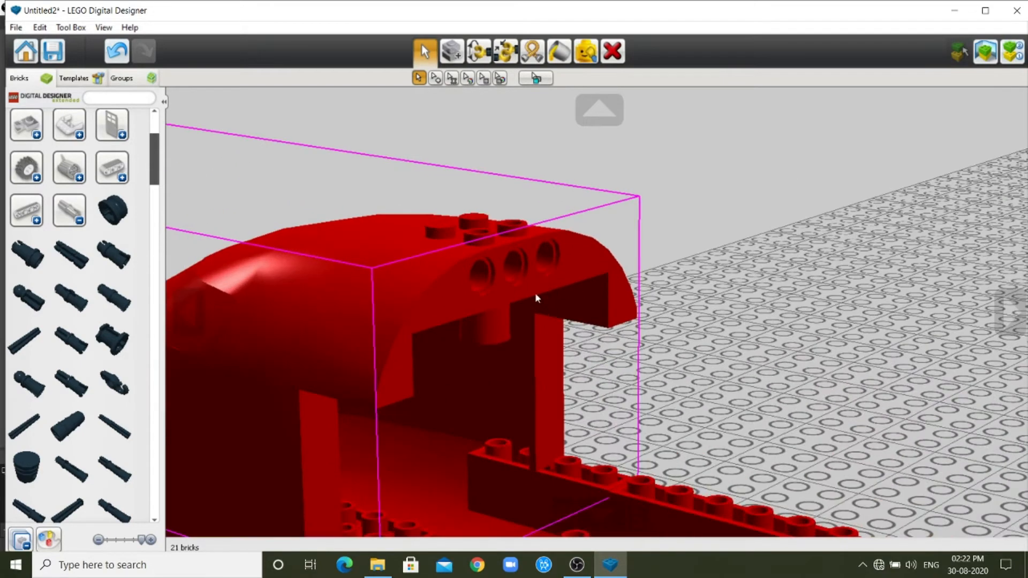
{"action": "scroll", "coordinate": [518, 276], "scroll_direction": "down", "scroll_amount": 3}
{"action": "scroll", "coordinate": [529, 287], "scroll_direction": "up", "scroll_amount": 1}
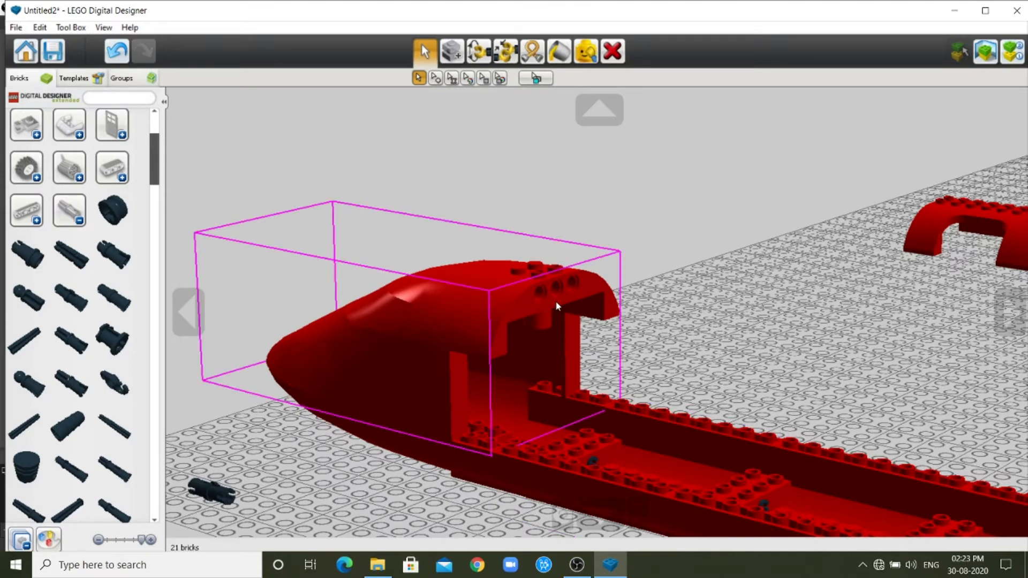
{"action": "left_click", "coordinate": [451, 51]}
{"action": "left_click", "coordinate": [212, 489]}
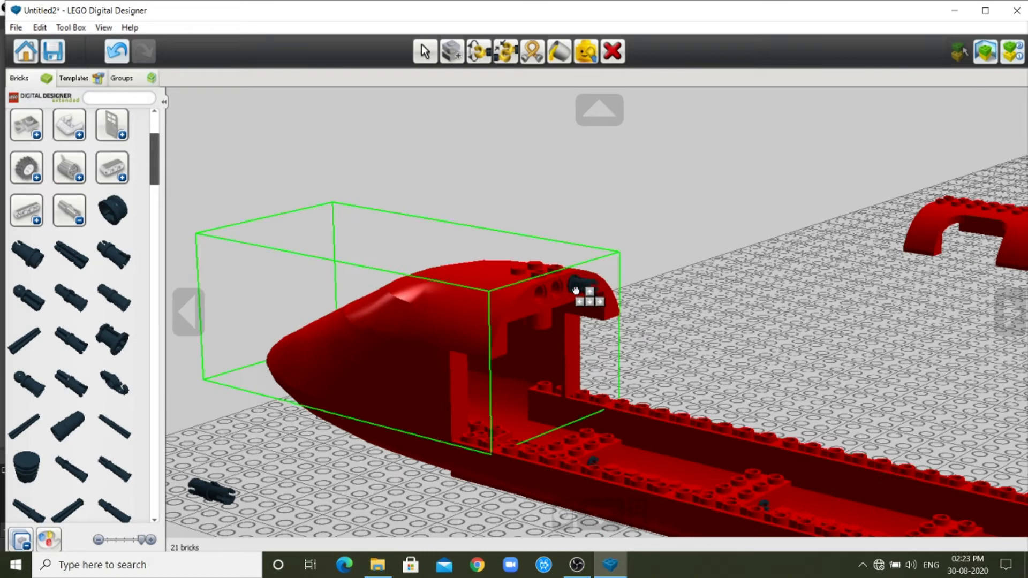
{"action": "left_click", "coordinate": [575, 289]}
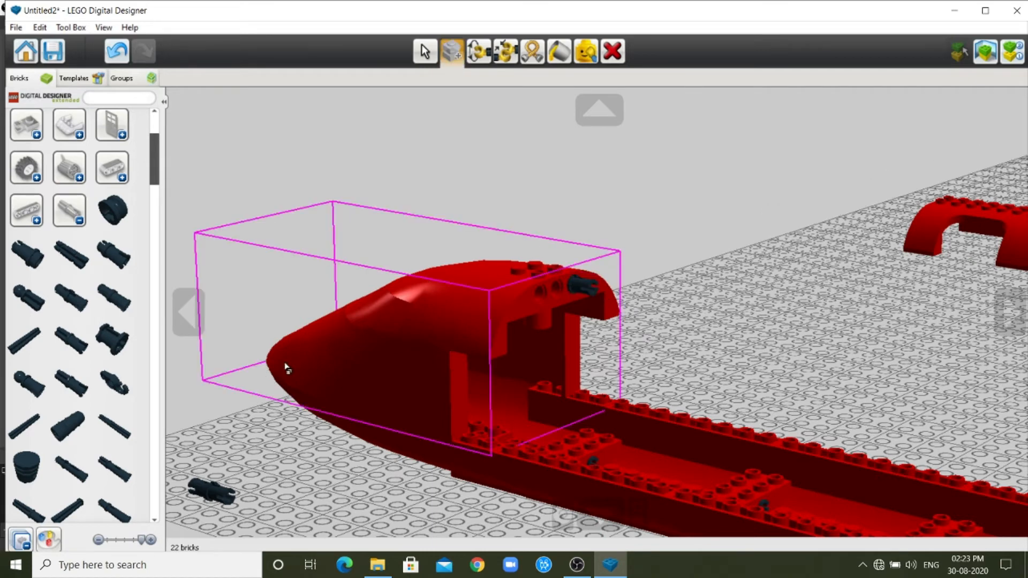
{"action": "left_click", "coordinate": [215, 491]}
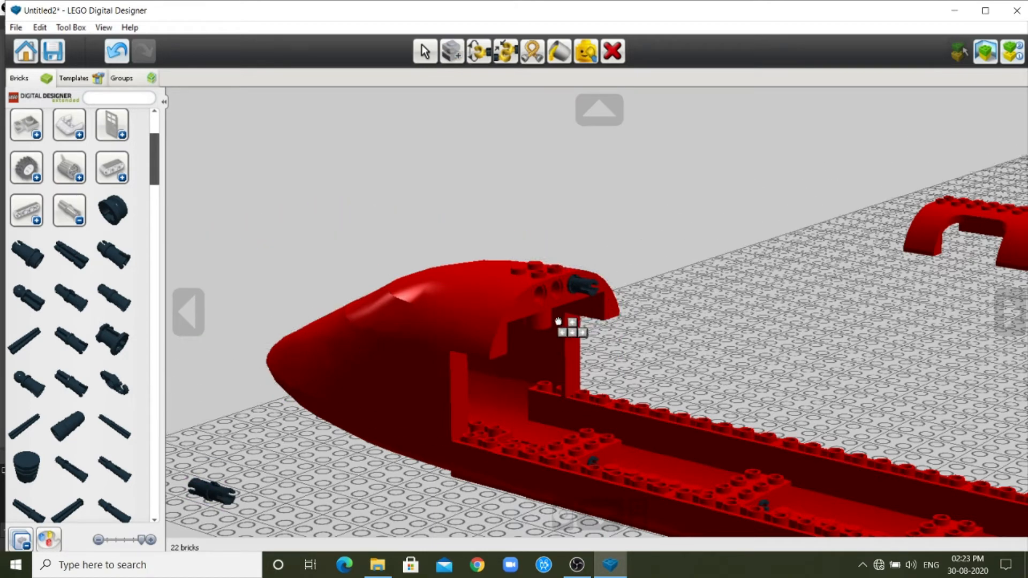
{"action": "left_click", "coordinate": [545, 295]}
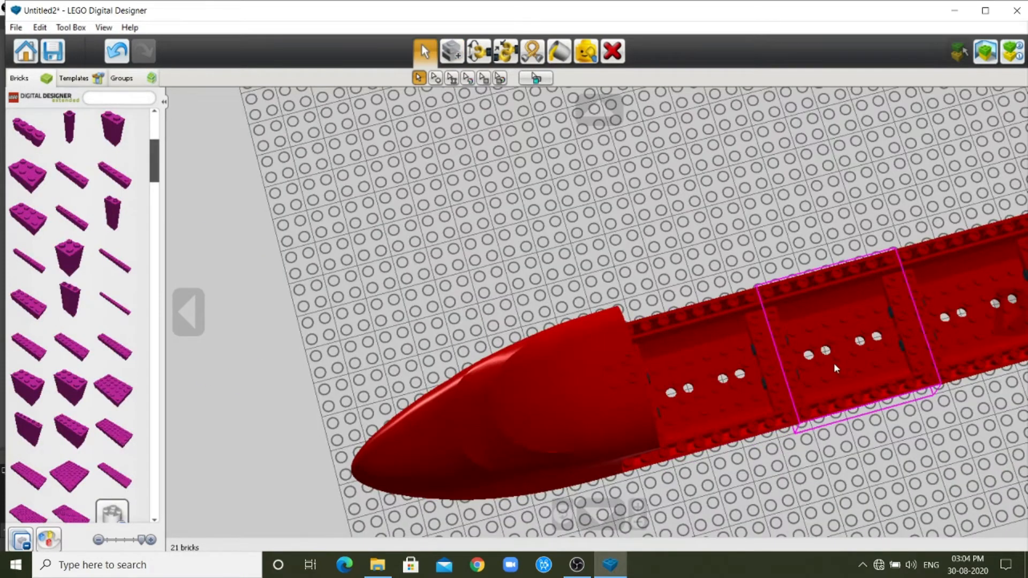
Place a purple 2x6 brick, turned crosswise, on the floor of the first lower fuselage section behind the nose.
{"action": "scroll", "coordinate": [819, 396], "scroll_direction": "up", "scroll_amount": 3}
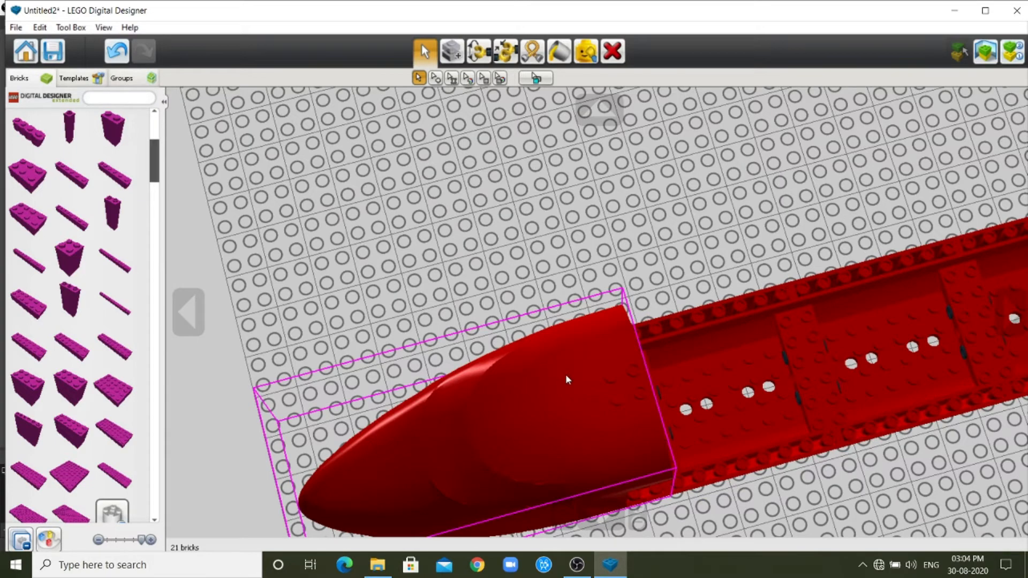
{"action": "scroll", "coordinate": [565, 374], "scroll_direction": "down", "scroll_amount": 2}
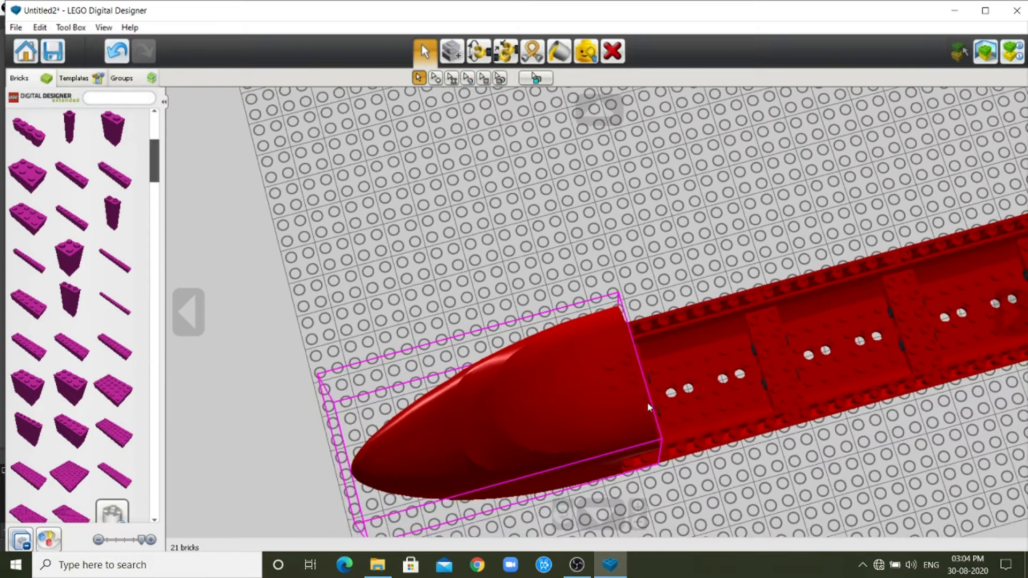
{"action": "left_click", "coordinate": [593, 107]}
{"action": "left_click", "coordinate": [593, 107]}
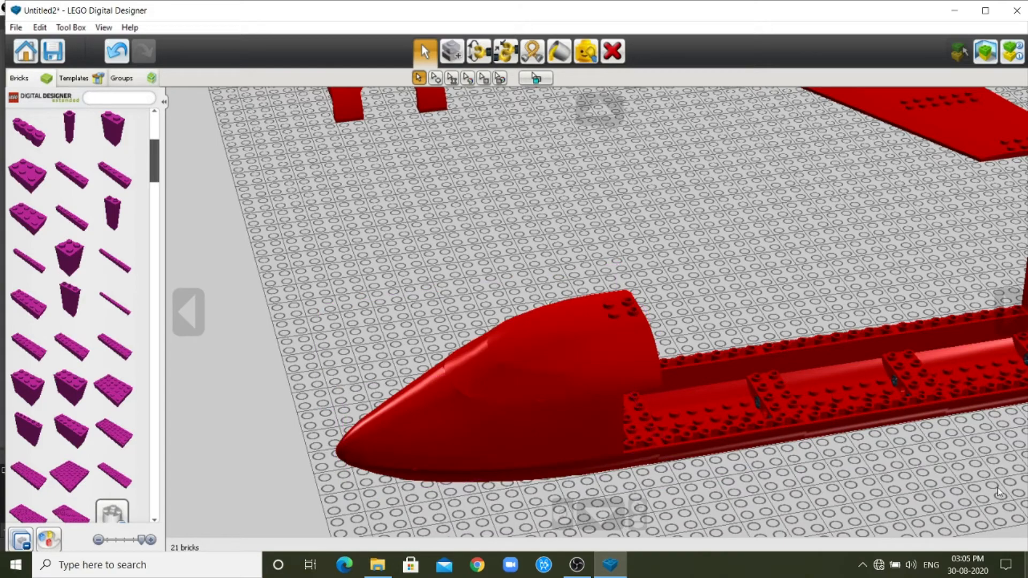
{"action": "scroll", "coordinate": [848, 430], "scroll_direction": "up", "scroll_amount": 3}
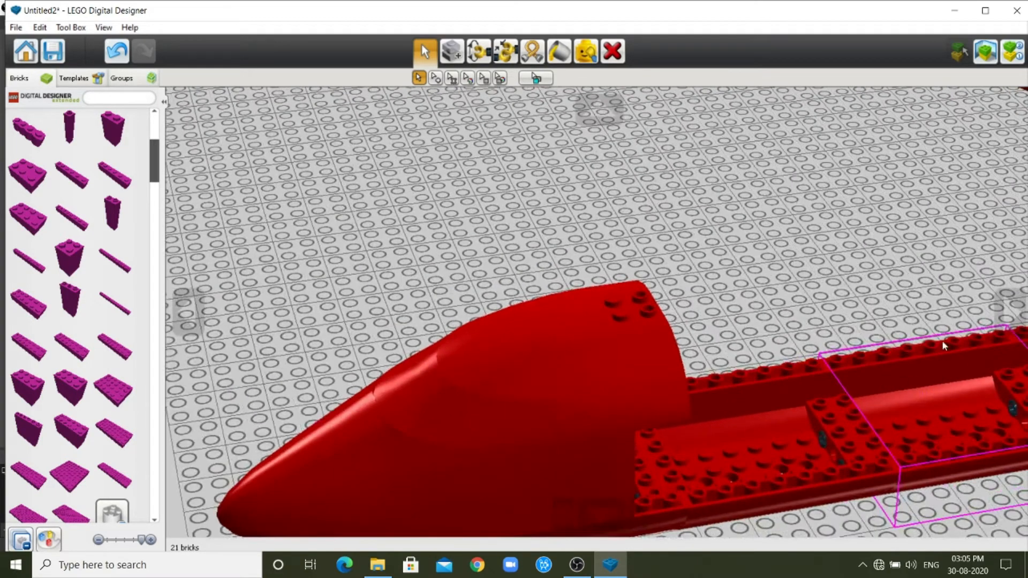
{"action": "left_click", "coordinate": [1009, 320]}
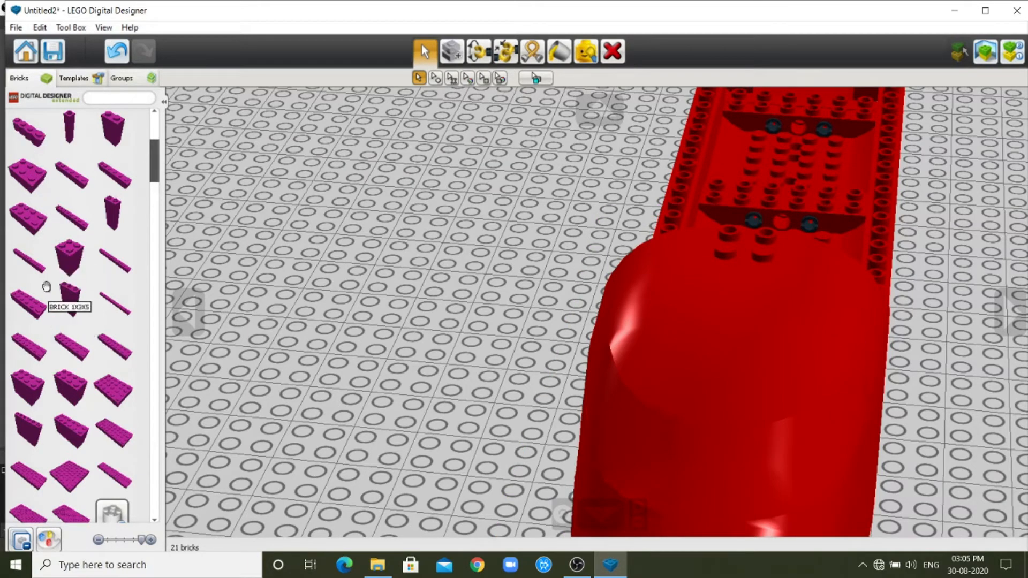
{"action": "left_click", "coordinate": [23, 222]}
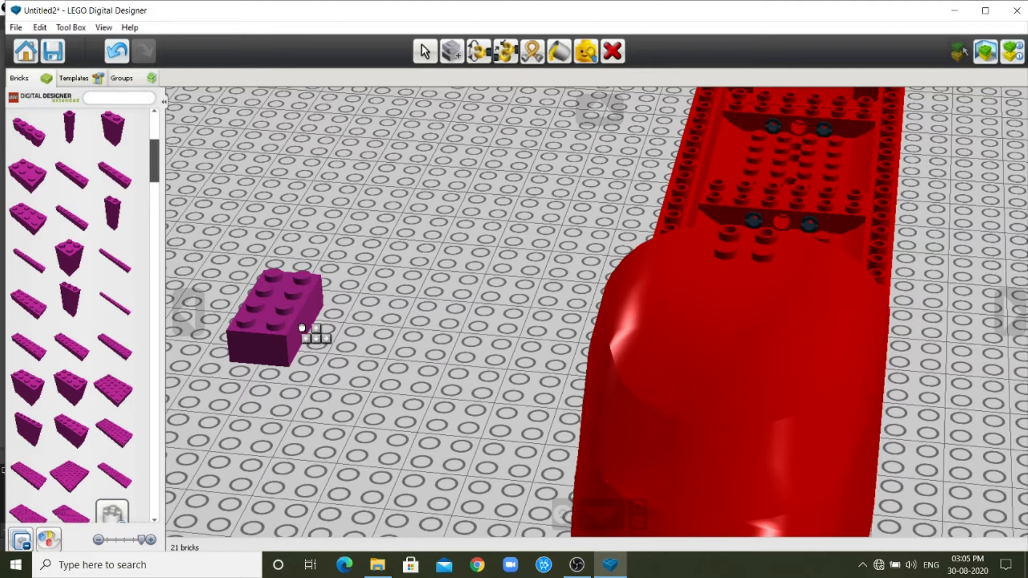
{"action": "key", "text": "Escape"}
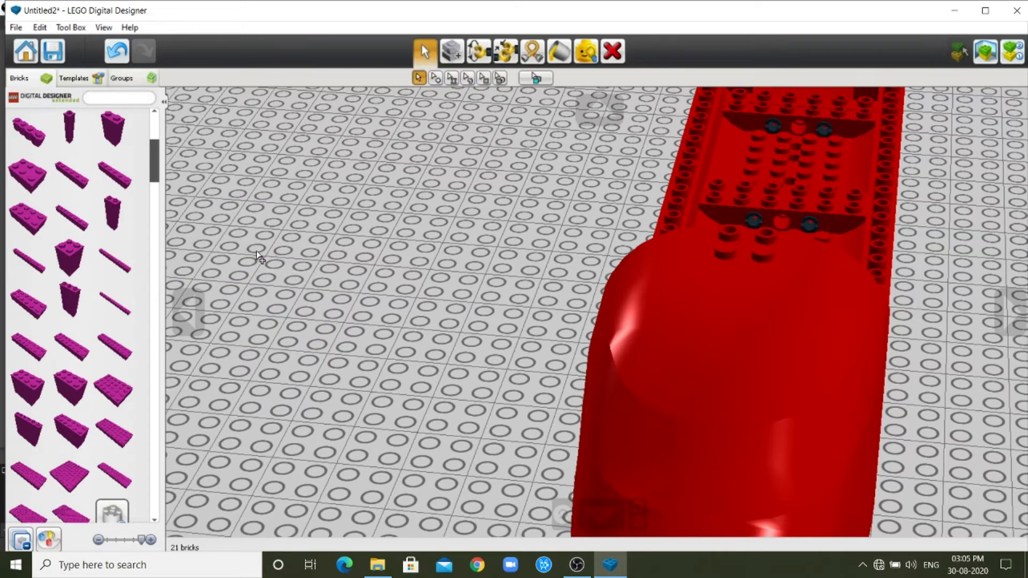
{"action": "left_click", "coordinate": [27, 308]}
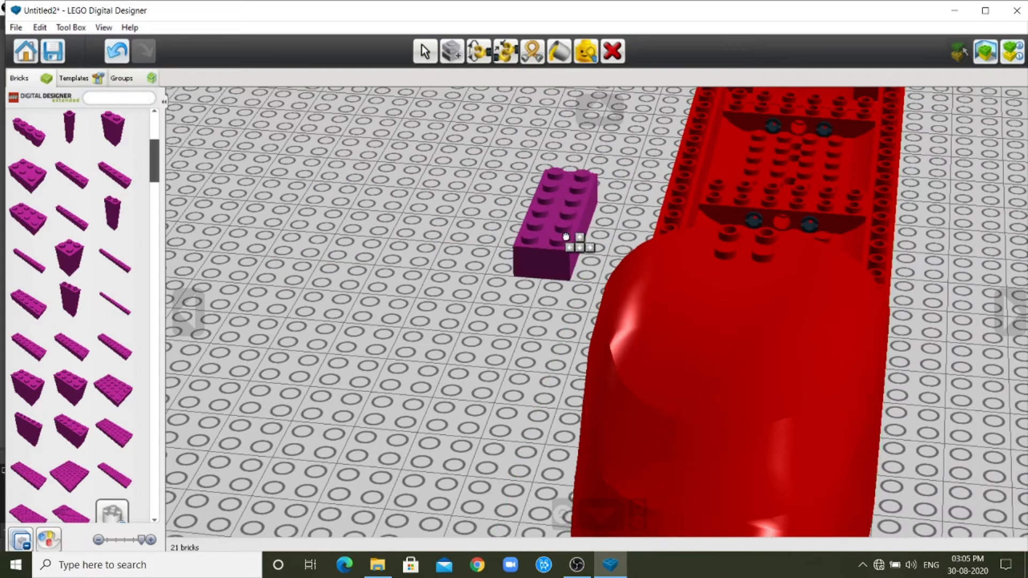
{"action": "key", "text": "Right"}
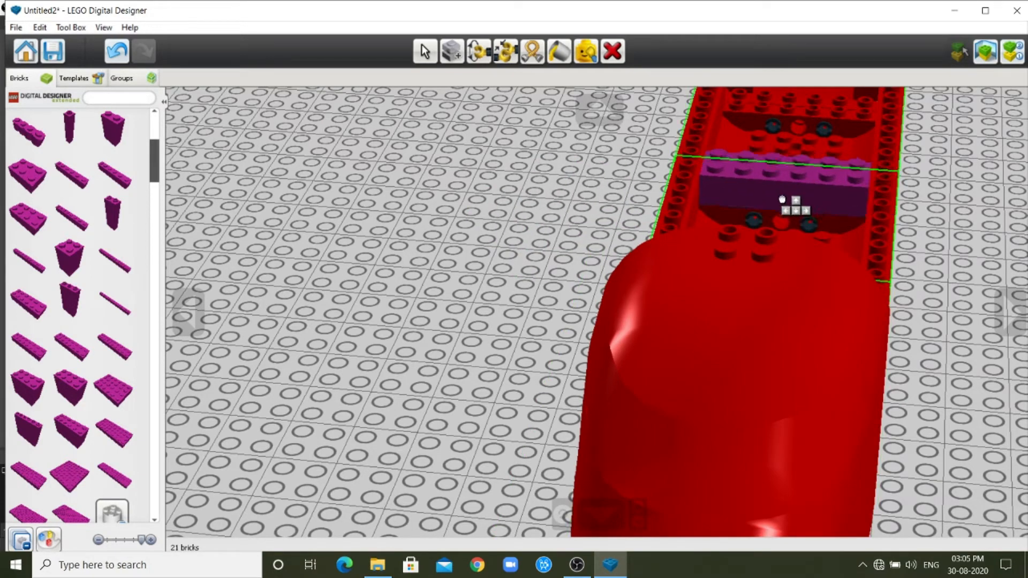
{"action": "left_click", "coordinate": [782, 199]}
{"action": "scroll", "coordinate": [485, 216], "scroll_direction": "down", "scroll_amount": 2}
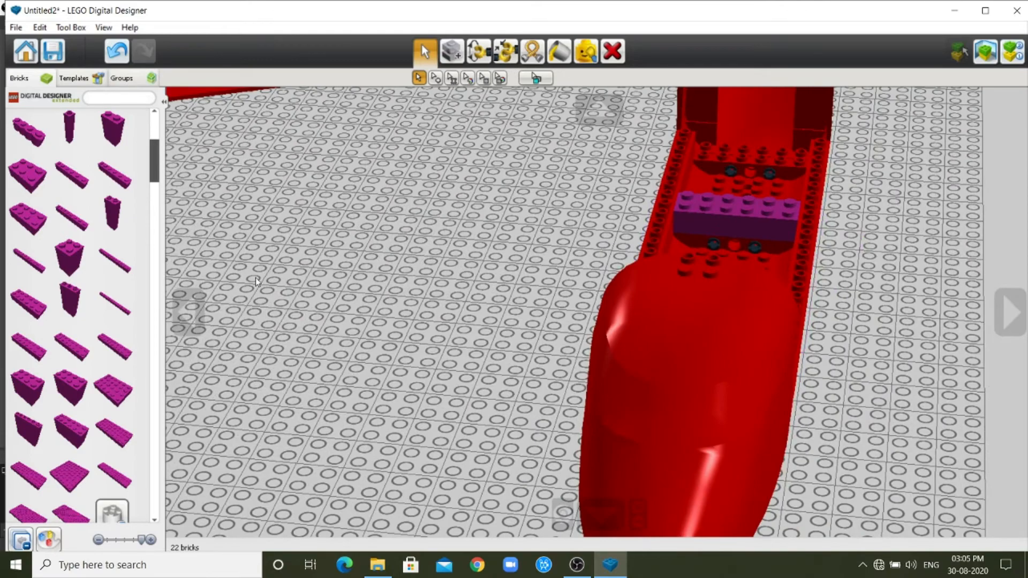
Clone the purple 2x6 brick three times crosswise over the fuselage section joints, including the one behind the nose, and refit the nose roof.
{"action": "left_click", "coordinate": [188, 308]}
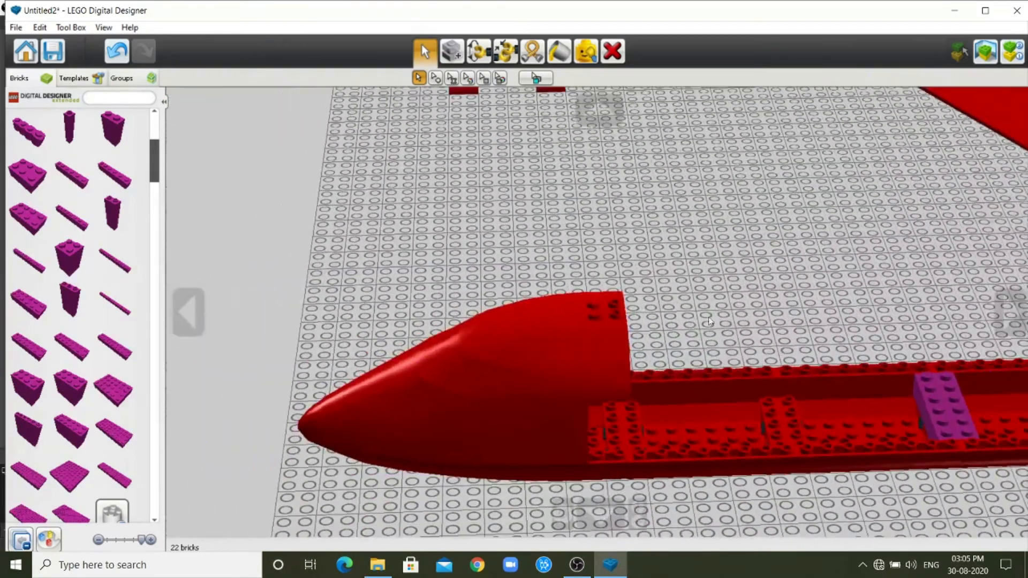
{"action": "scroll", "coordinate": [771, 294], "scroll_direction": "down", "scroll_amount": 1}
{"action": "scroll", "coordinate": [861, 413], "scroll_direction": "down", "scroll_amount": 1}
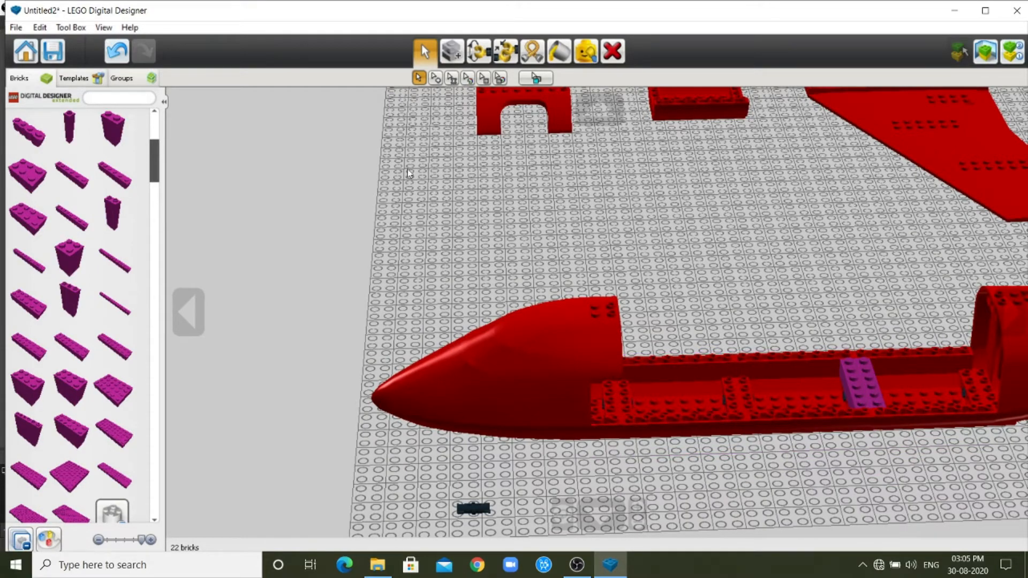
{"action": "left_click", "coordinate": [455, 60]}
{"action": "left_click", "coordinate": [867, 375]}
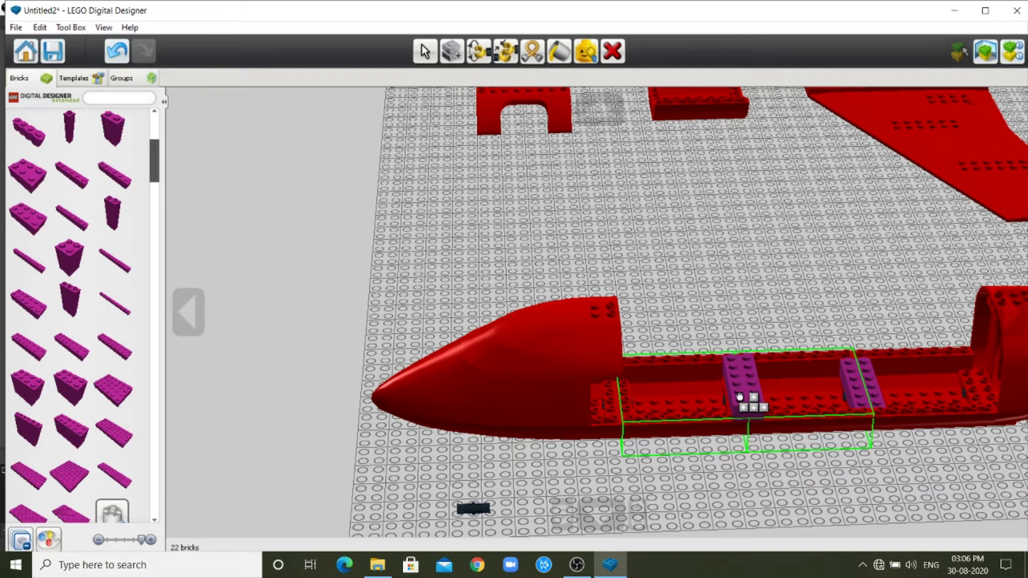
{"action": "left_click", "coordinate": [972, 383]}
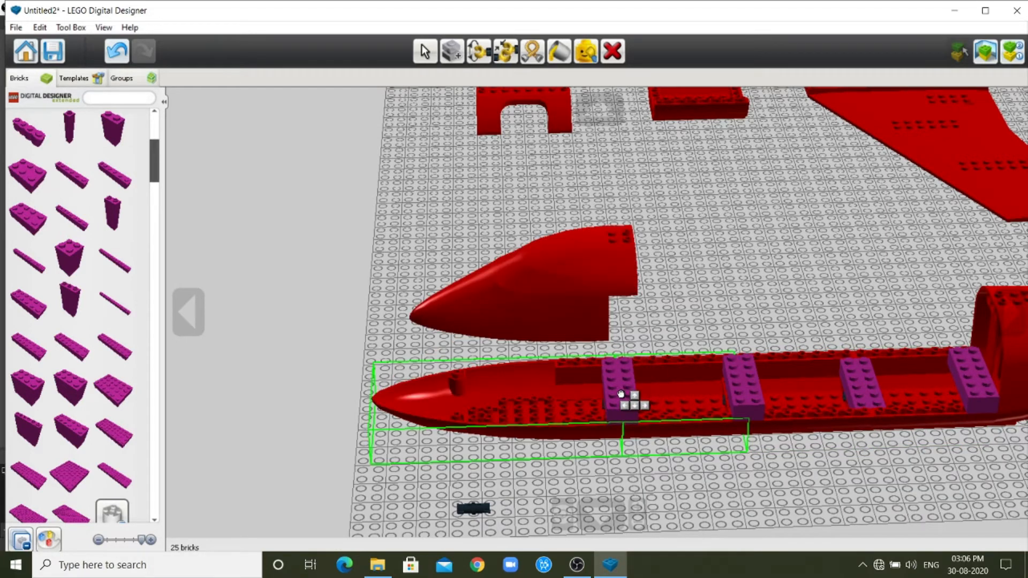
{"action": "left_click", "coordinate": [621, 394]}
{"action": "left_click_drag", "start_coordinate": [588, 277], "coordinate": [557, 351]}
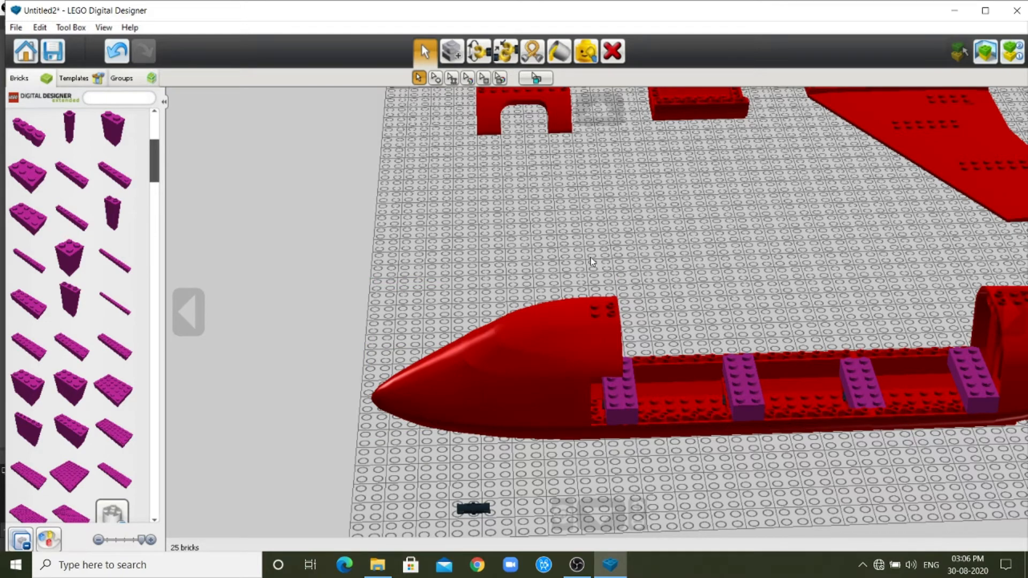
Find the purple four-stud window element with two openings among the door and window bricks and place it on the baseplate beside the fuselage.
{"action": "scroll", "coordinate": [592, 258], "scroll_direction": "down", "scroll_amount": 4}
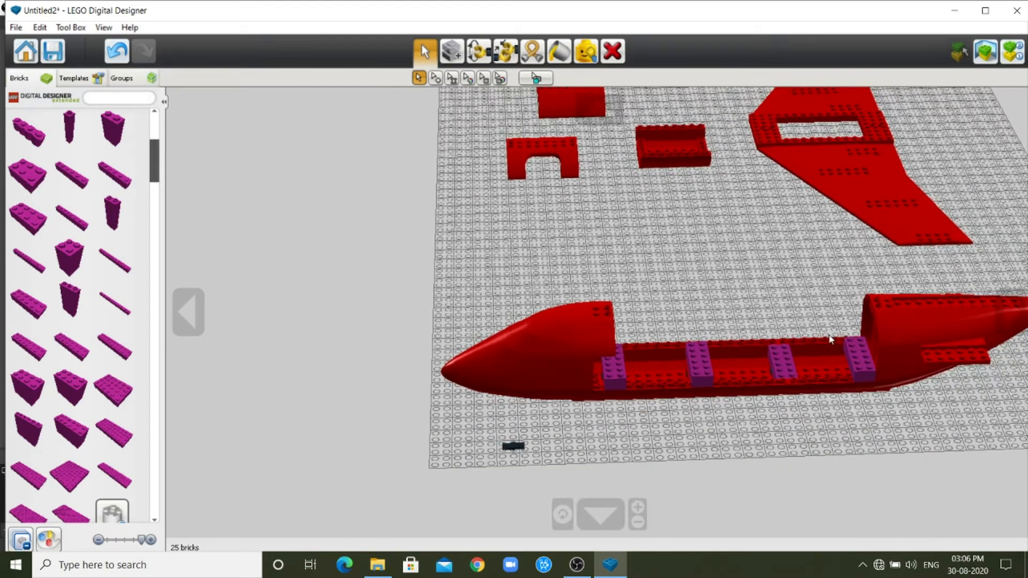
{"action": "scroll", "coordinate": [830, 348], "scroll_direction": "down", "scroll_amount": 1}
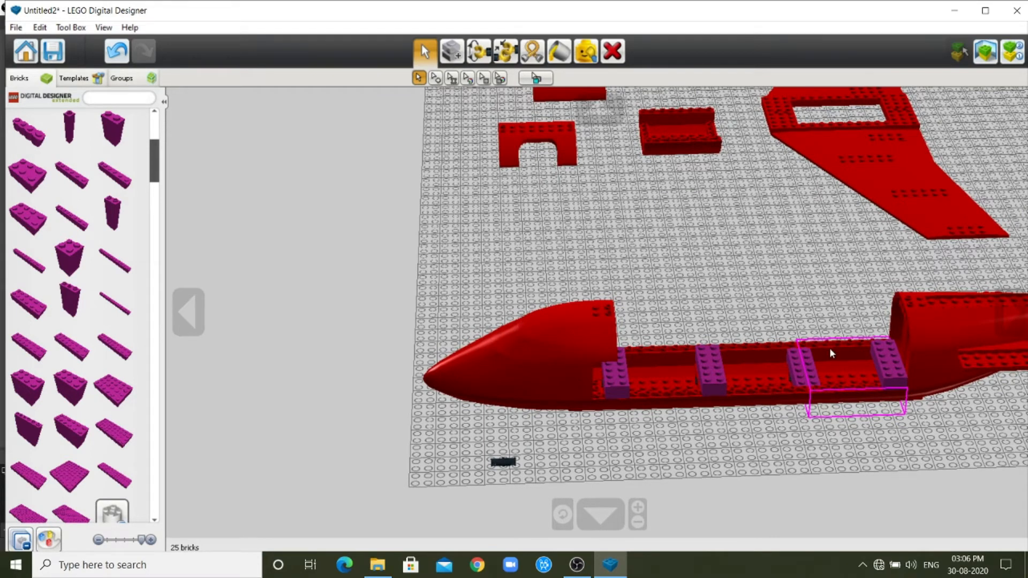
{"action": "scroll", "coordinate": [805, 392], "scroll_direction": "up", "scroll_amount": 4}
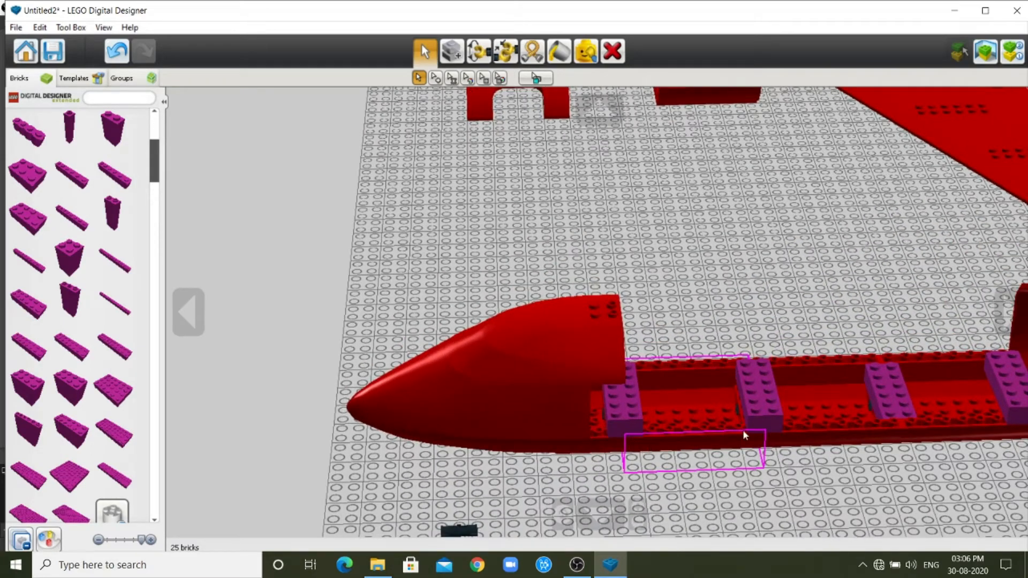
{"action": "left_click", "coordinate": [612, 115]}
{"action": "left_click", "coordinate": [612, 115]}
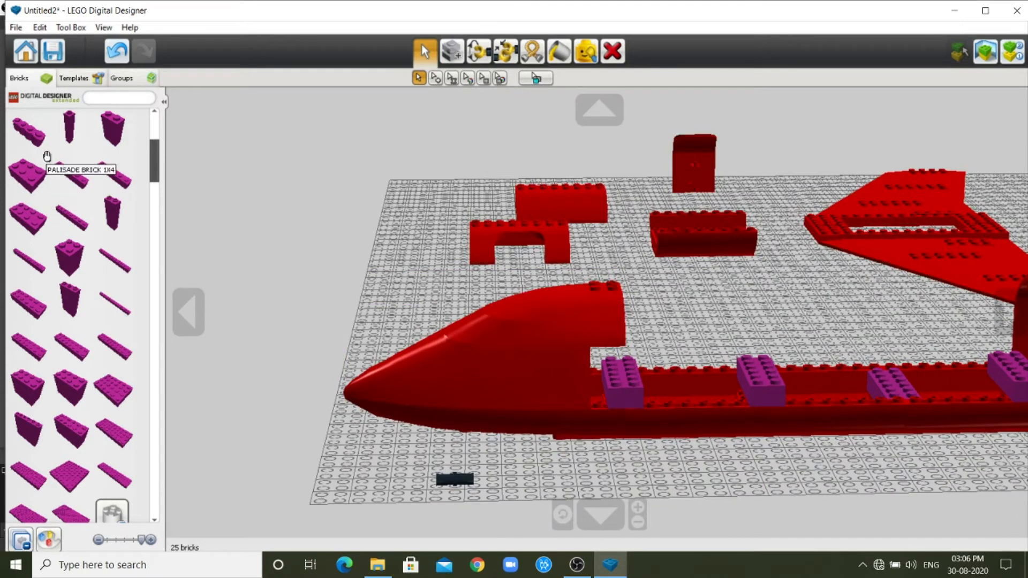
{"action": "scroll", "coordinate": [42, 161], "scroll_direction": "up", "scroll_amount": 3}
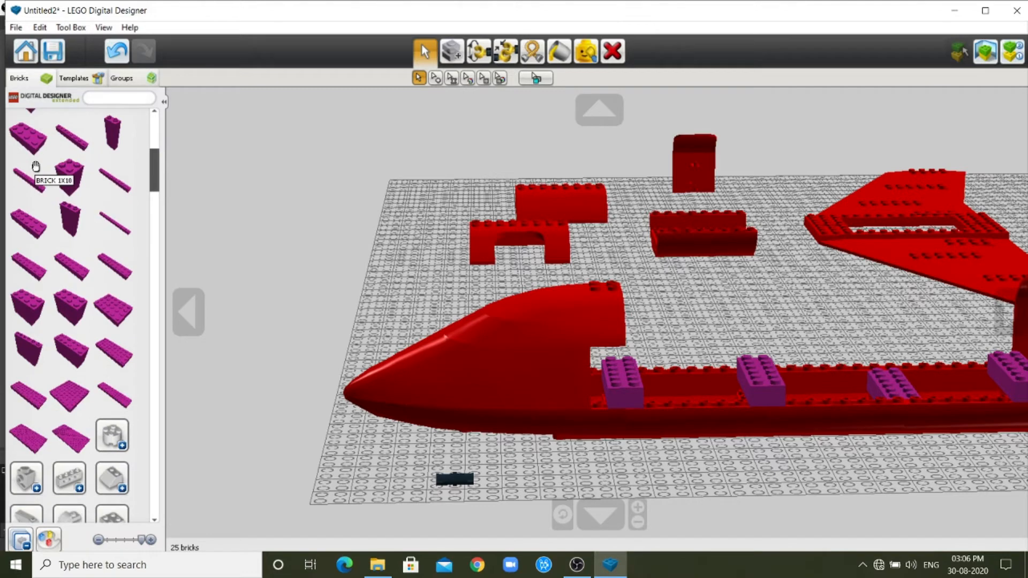
{"action": "scroll", "coordinate": [36, 166], "scroll_direction": "up", "scroll_amount": 2}
{"action": "scroll", "coordinate": [52, 181], "scroll_direction": "up", "scroll_amount": 2}
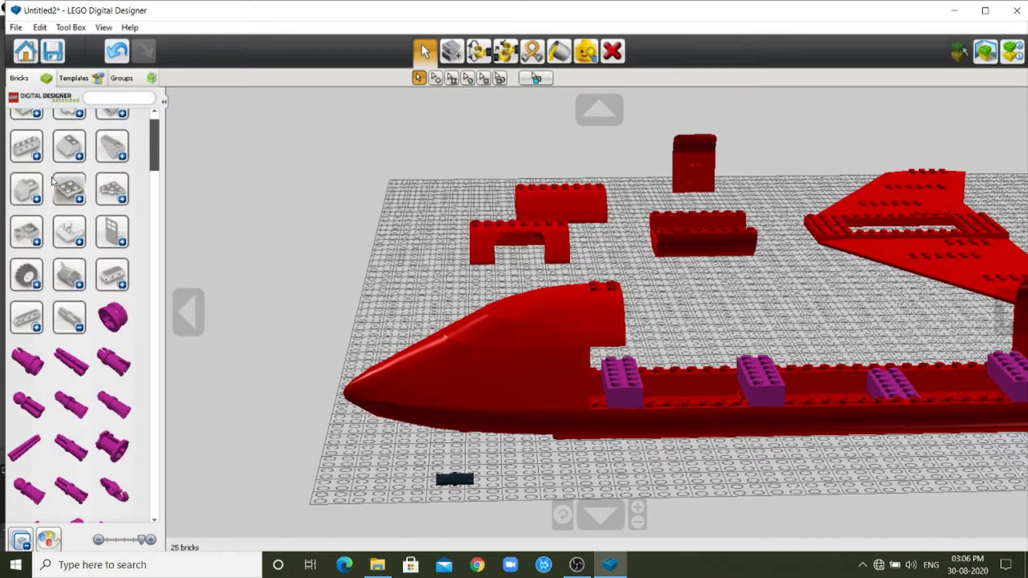
{"action": "left_click", "coordinate": [80, 329]}
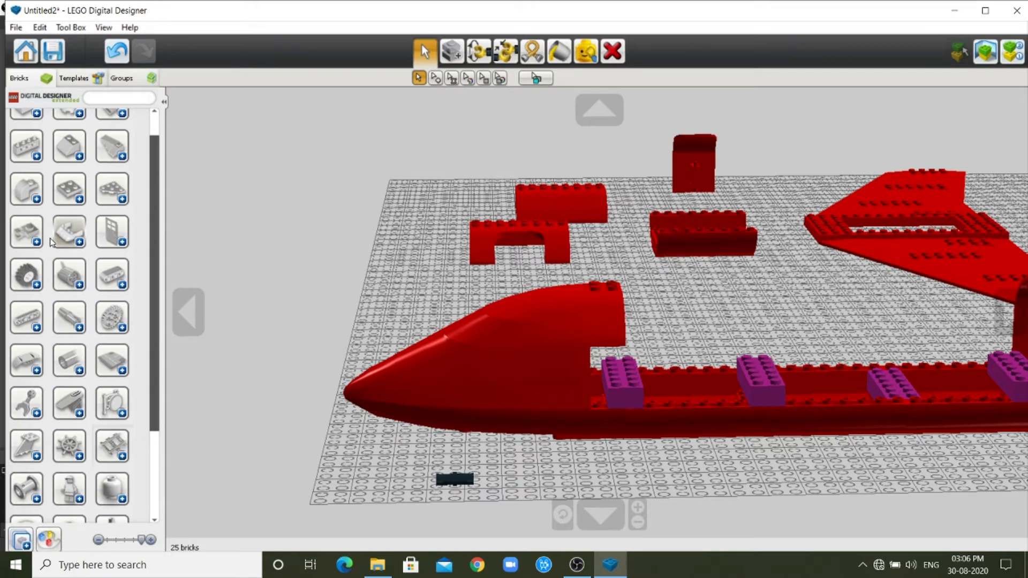
{"action": "left_click", "coordinate": [123, 243]}
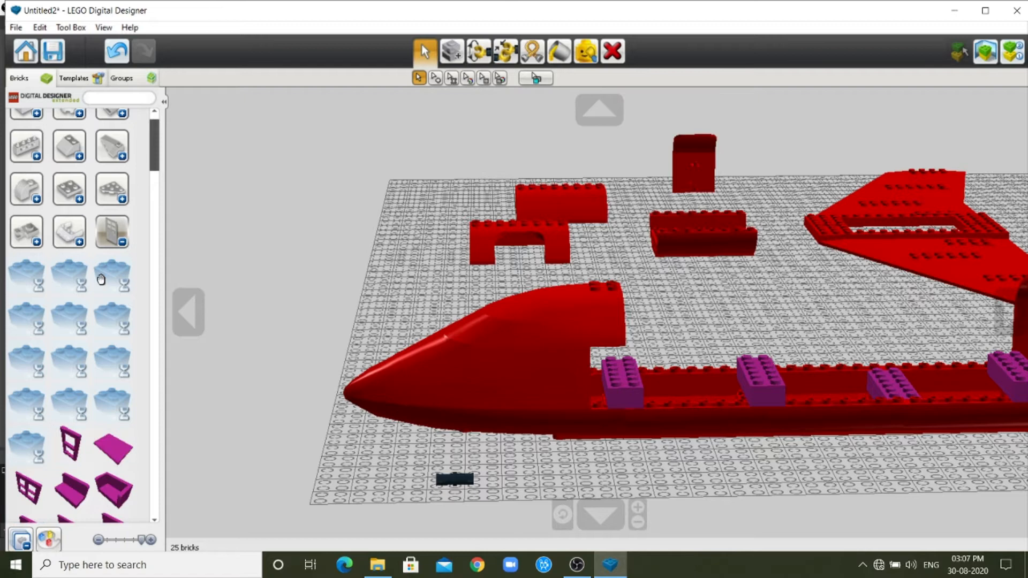
{"action": "scroll", "coordinate": [67, 370], "scroll_direction": "down", "scroll_amount": 1}
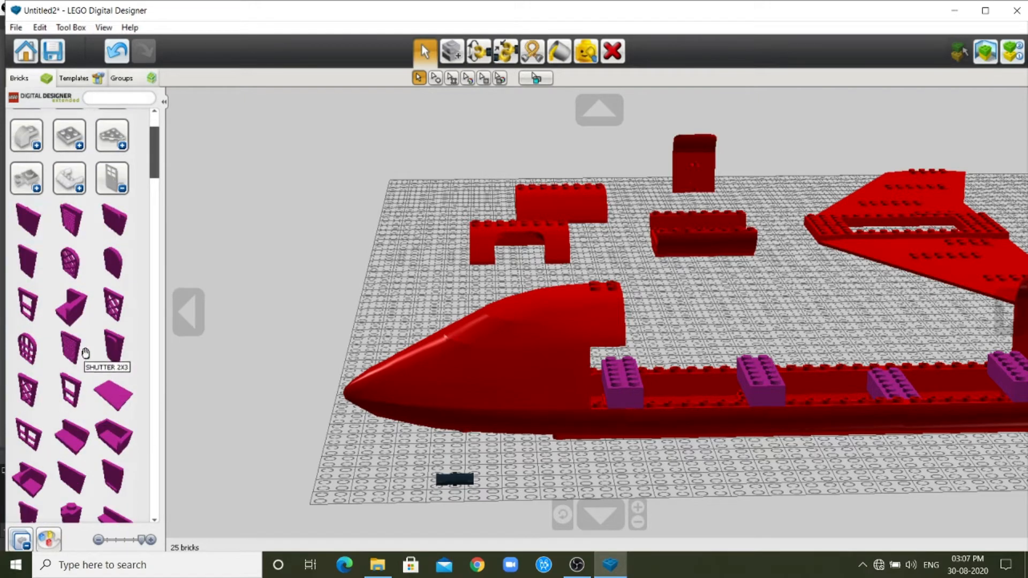
{"action": "scroll", "coordinate": [68, 368], "scroll_direction": "down", "scroll_amount": 4}
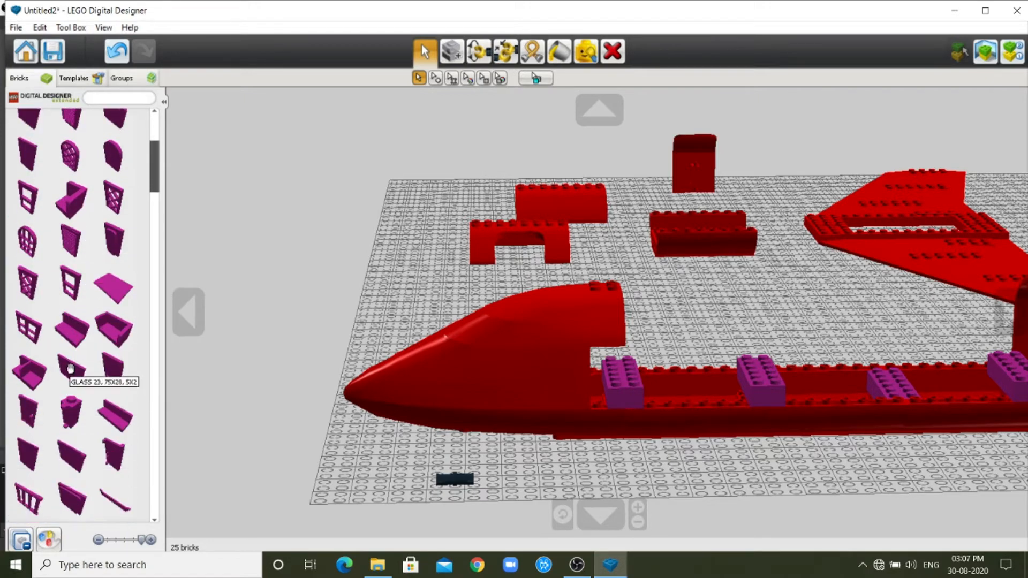
{"action": "scroll", "coordinate": [66, 352], "scroll_direction": "down", "scroll_amount": 2}
{"action": "scroll", "coordinate": [65, 353], "scroll_direction": "down", "scroll_amount": 3}
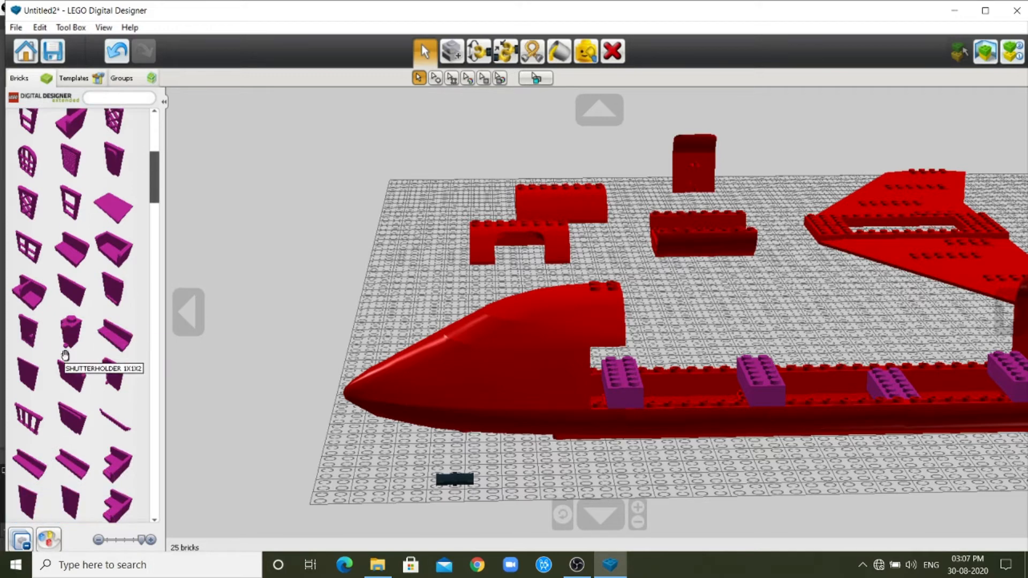
{"action": "scroll", "coordinate": [63, 375], "scroll_direction": "down", "scroll_amount": 4}
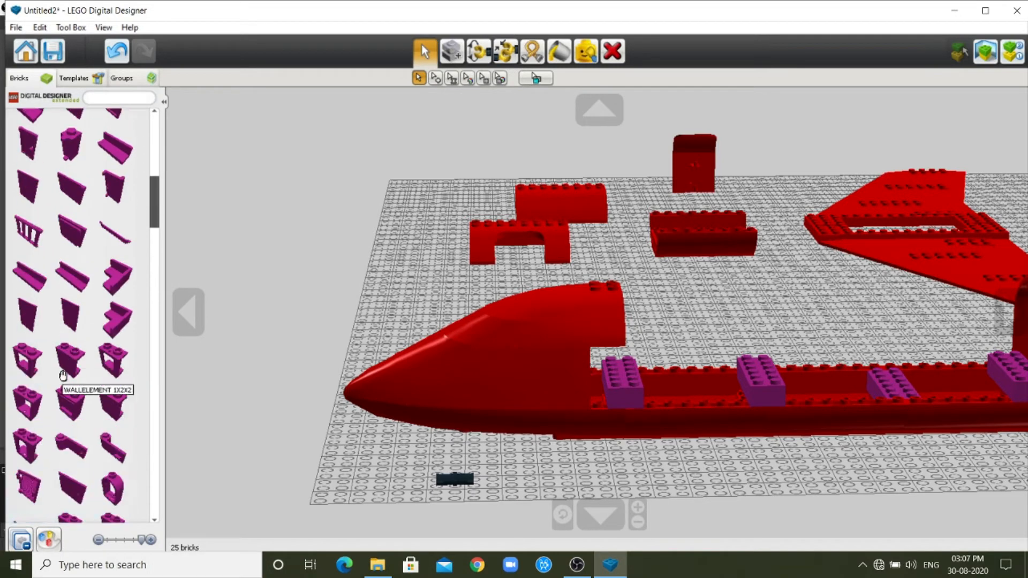
{"action": "scroll", "coordinate": [63, 374], "scroll_direction": "down", "scroll_amount": 4}
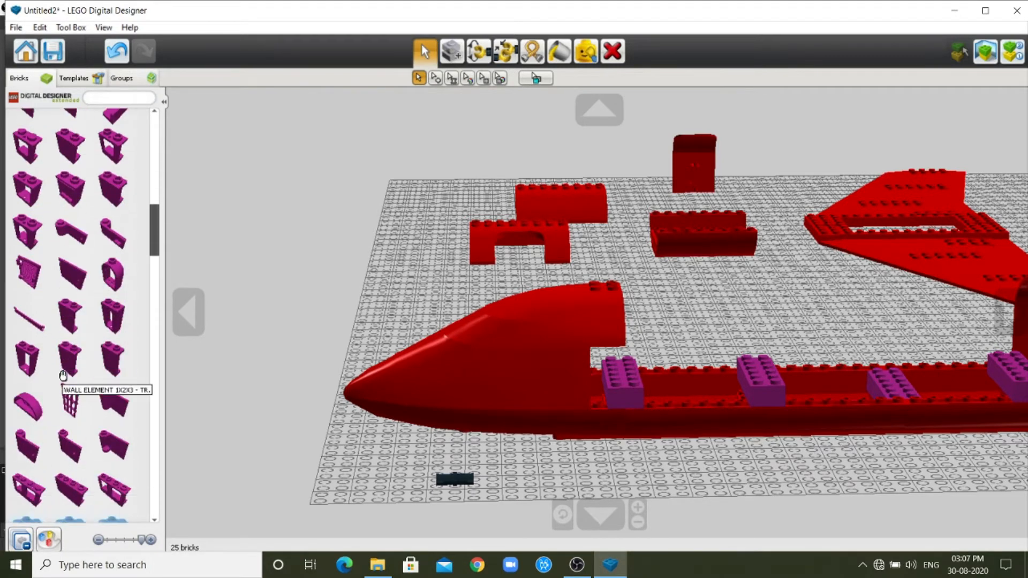
{"action": "left_click", "coordinate": [64, 375]}
{"action": "left_click", "coordinate": [710, 324]}
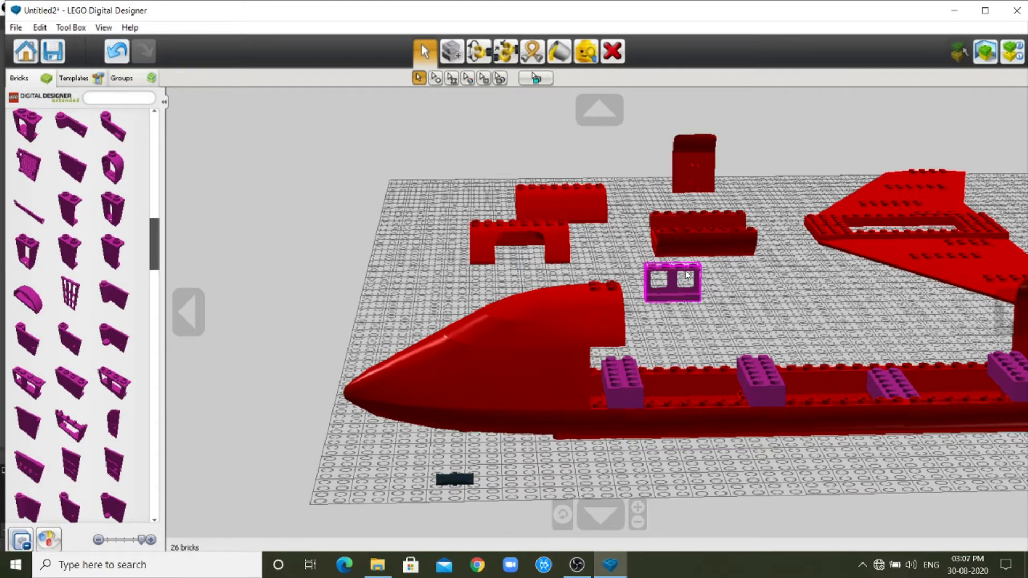
Try the purple window element in the fuselage between the first two crosswise bricks, and move it back onto the baseplate.
{"action": "left_click_drag", "start_coordinate": [679, 288], "coordinate": [740, 406]}
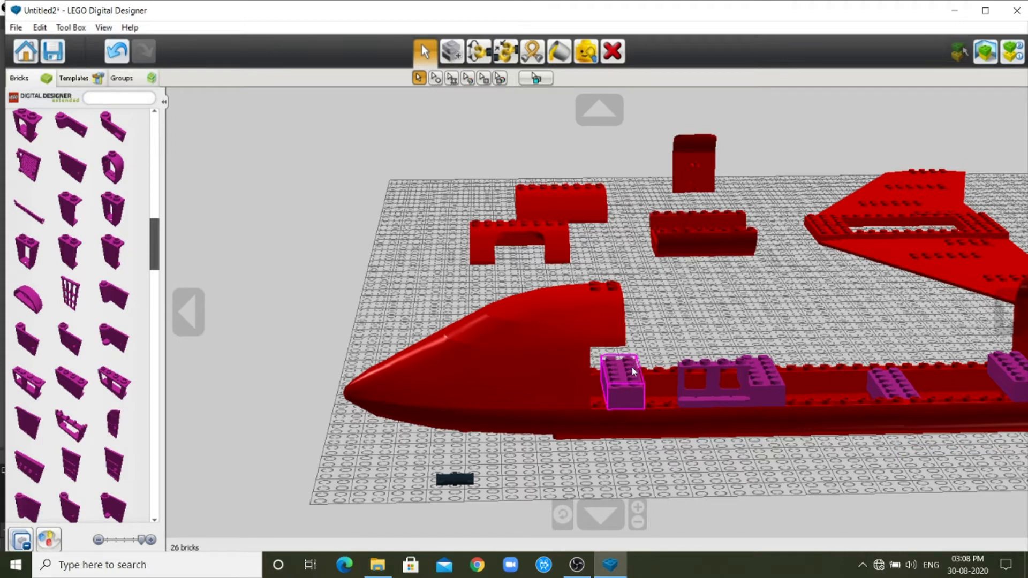
{"action": "left_click_drag", "start_coordinate": [712, 372], "coordinate": [696, 298]}
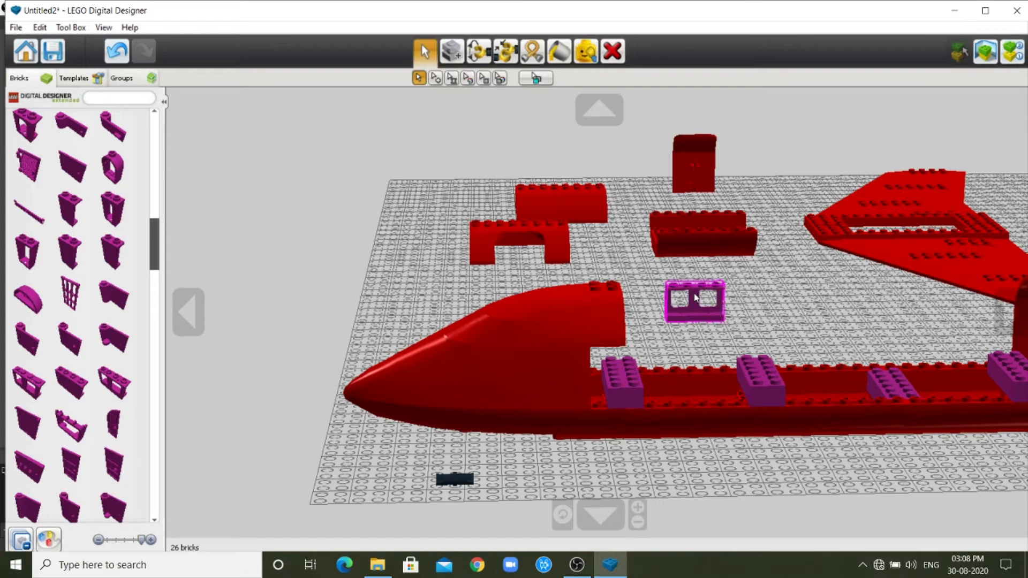
{"action": "left_click_drag", "start_coordinate": [696, 299], "coordinate": [673, 276]}
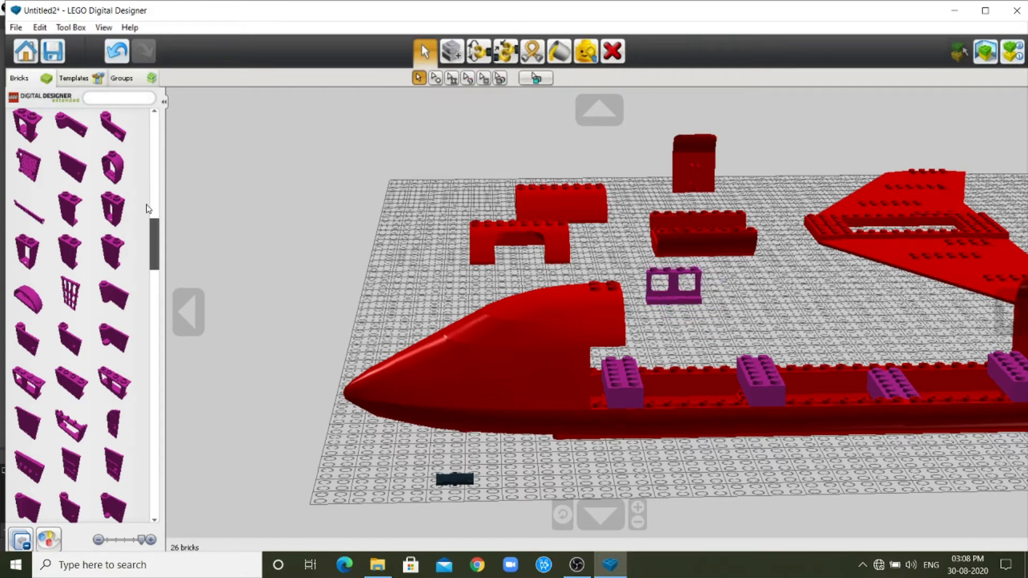
Place a purple 1x4 brick on each side edge of the first lower fuselage section behind the nose.
{"action": "scroll", "coordinate": [154, 230], "scroll_direction": "up", "scroll_amount": 1}
{"action": "left_click_drag", "start_coordinate": [155, 230], "coordinate": [155, 133]}
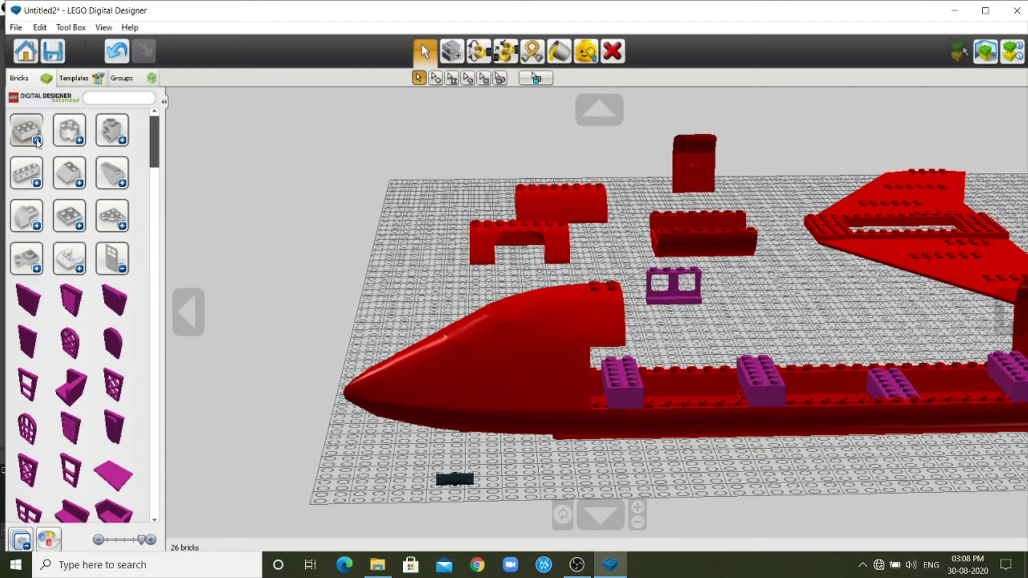
{"action": "left_click", "coordinate": [124, 270]}
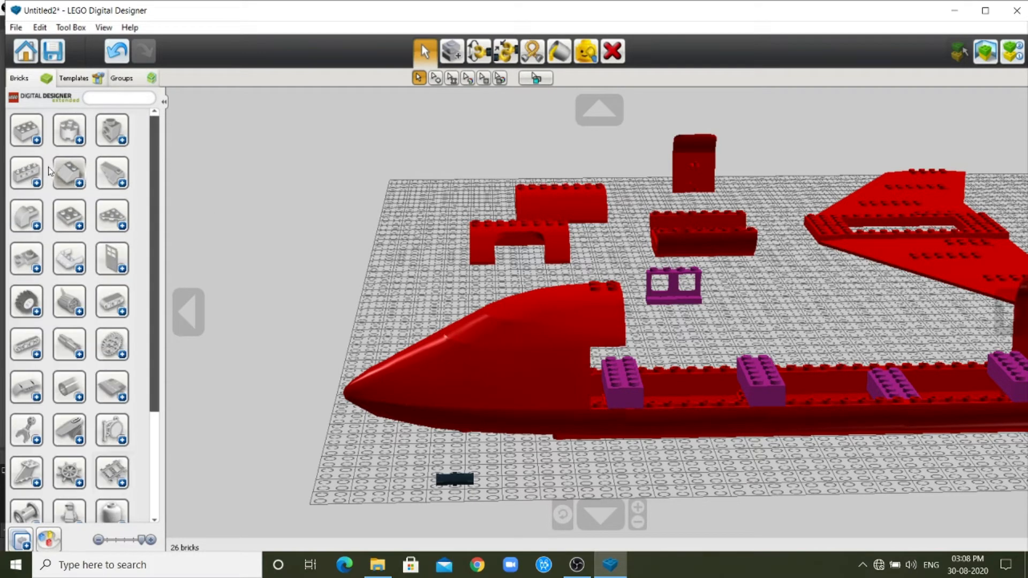
{"action": "left_click", "coordinate": [26, 130]}
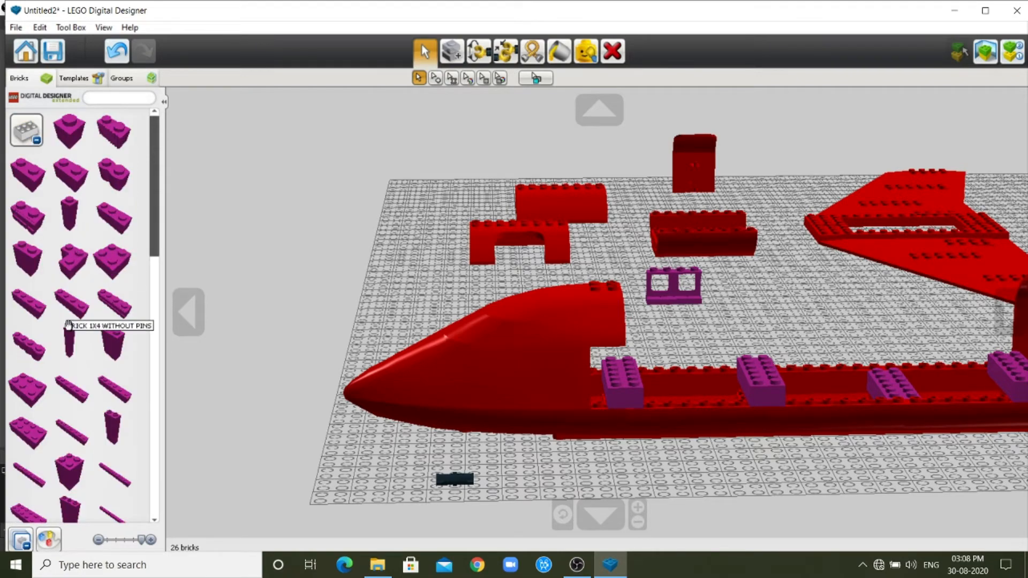
{"action": "scroll", "coordinate": [68, 316], "scroll_direction": "down", "scroll_amount": 1}
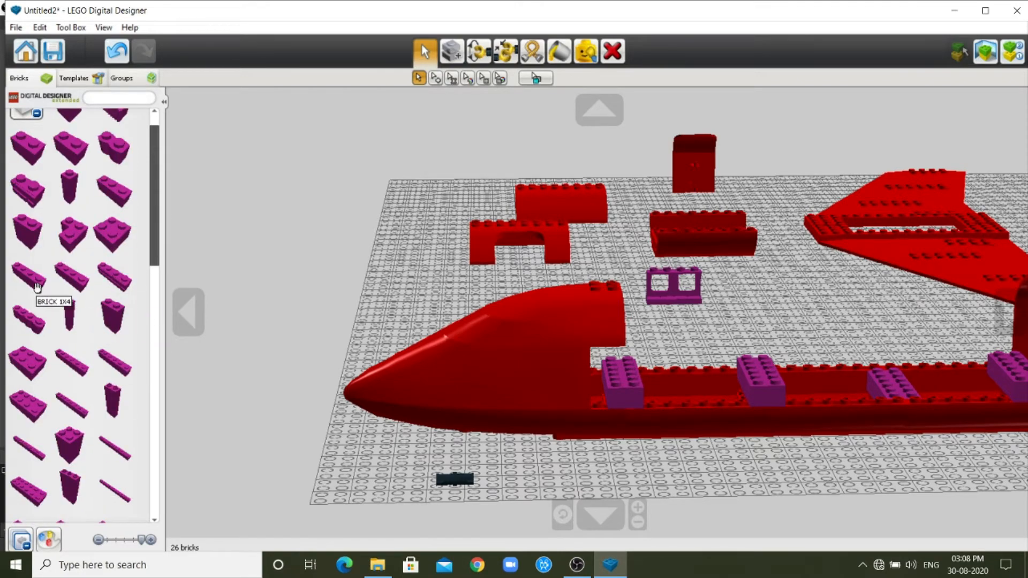
{"action": "left_click", "coordinate": [37, 287]}
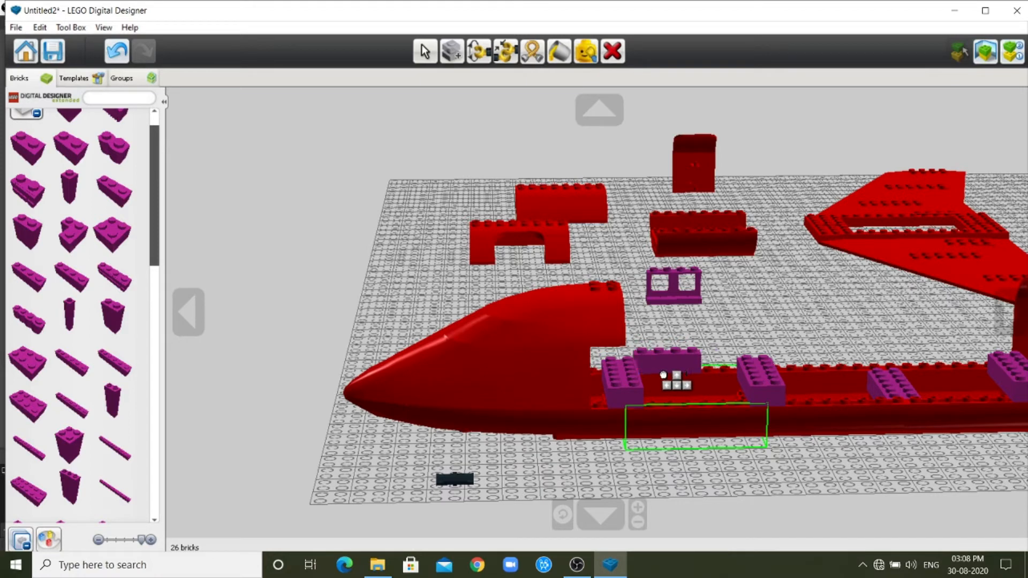
{"action": "left_click", "coordinate": [664, 374]}
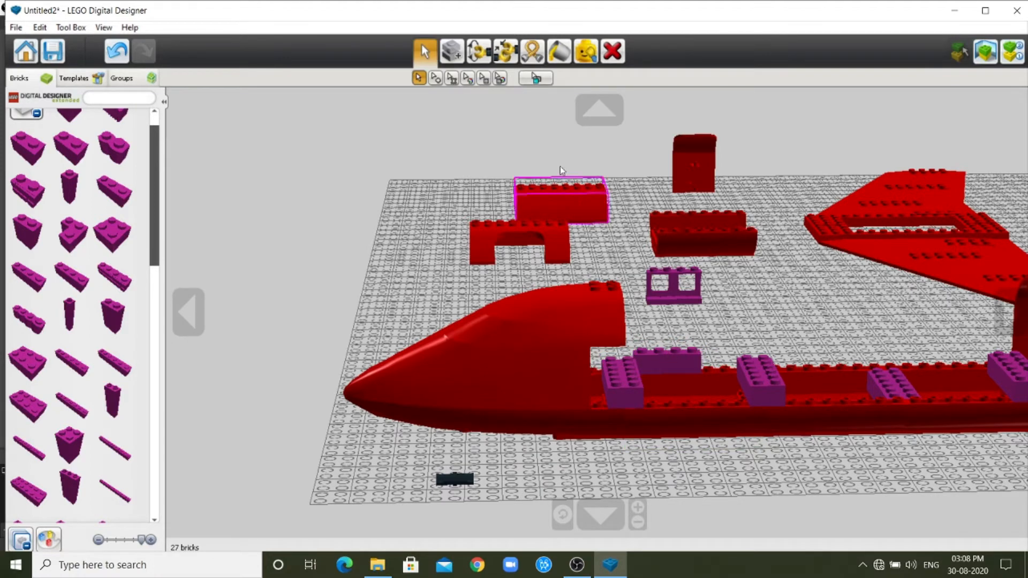
{"action": "left_click_drag", "start_coordinate": [612, 381], "coordinate": [599, 382]}
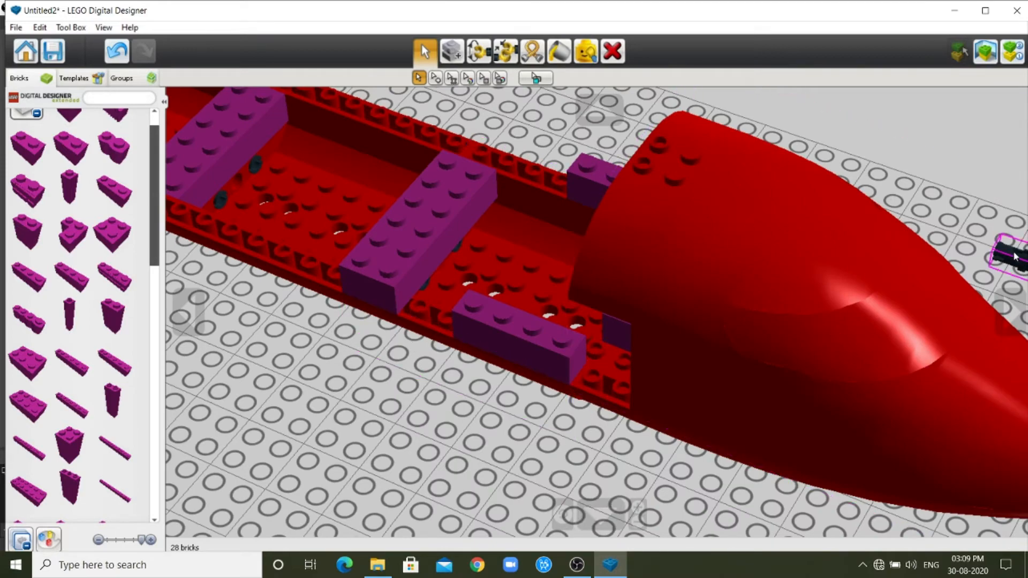
{"action": "left_click", "coordinate": [1014, 322]}
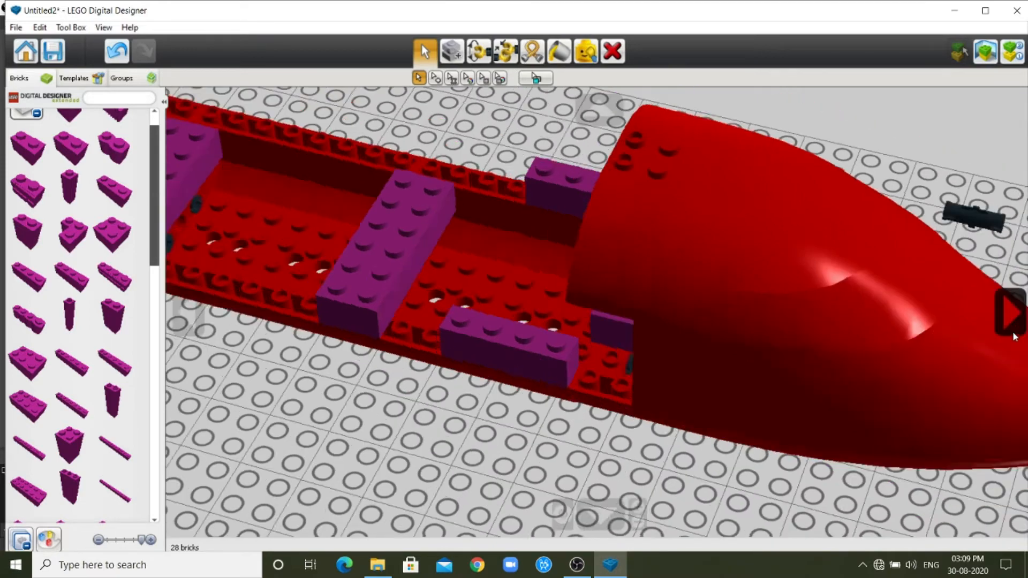
Clone the 1x4 brick and fit the copy end to end with it along the same fuselage edge.
{"action": "left_click", "coordinate": [451, 52]}
{"action": "left_click", "coordinate": [439, 213]}
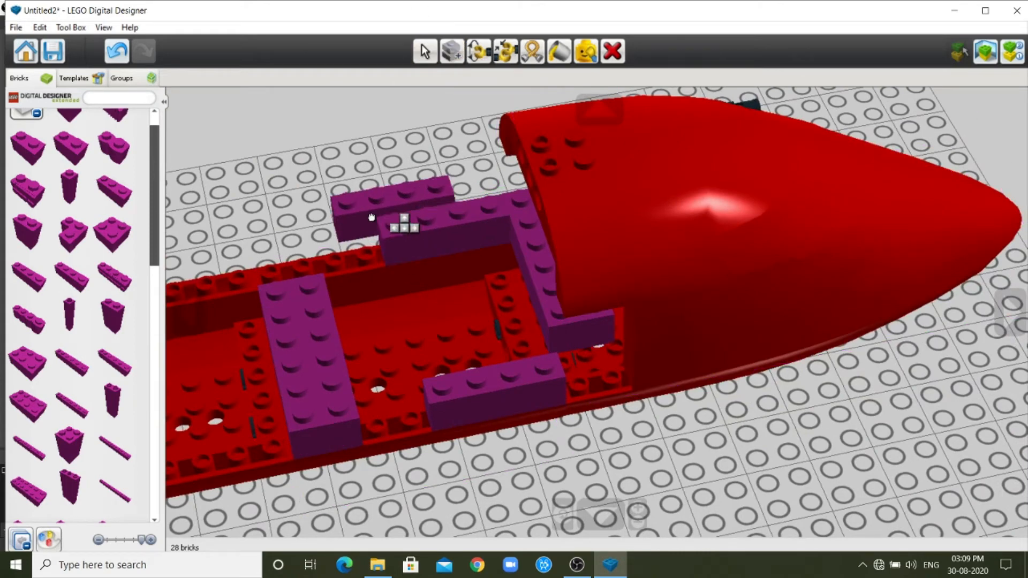
{"action": "left_click", "coordinate": [308, 257]}
{"action": "left_click", "coordinate": [302, 265]}
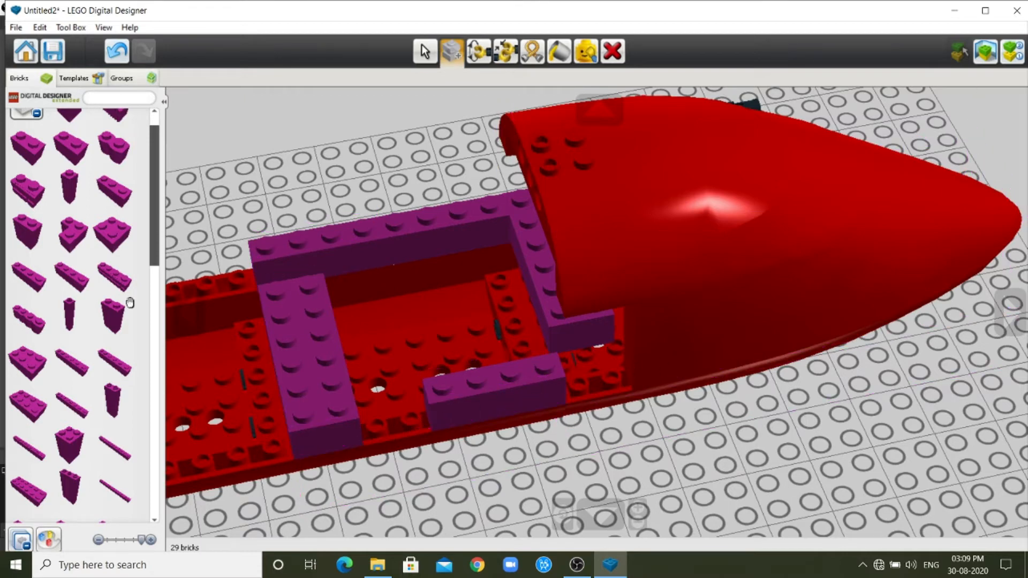
Fill the gap between the 1x4 and crosswise bricks on the opposite fuselage edge with a 1x2 brick, and pick another 1x2 brick.
{"action": "left_click", "coordinate": [72, 148]}
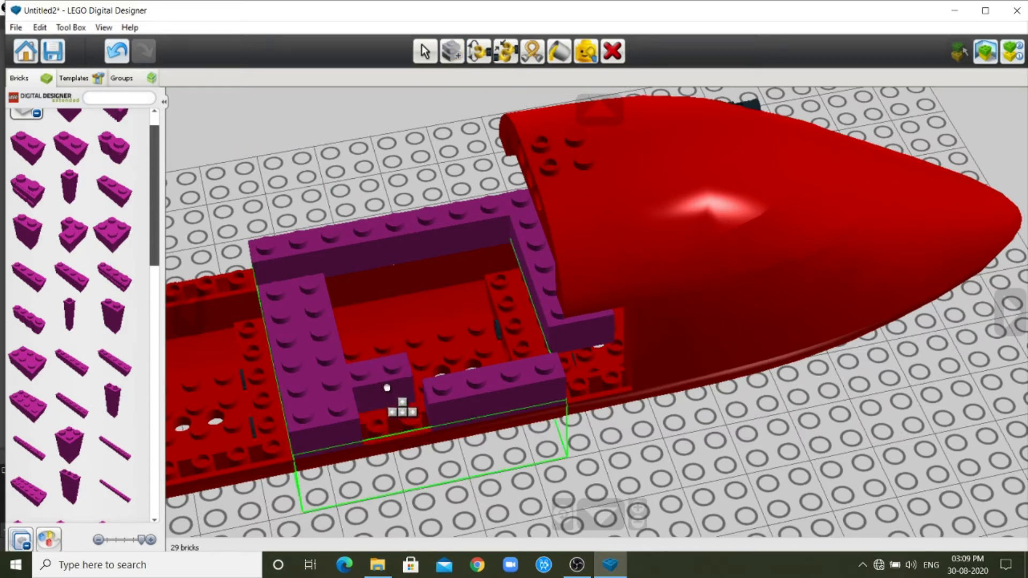
{"action": "left_click", "coordinate": [401, 418]}
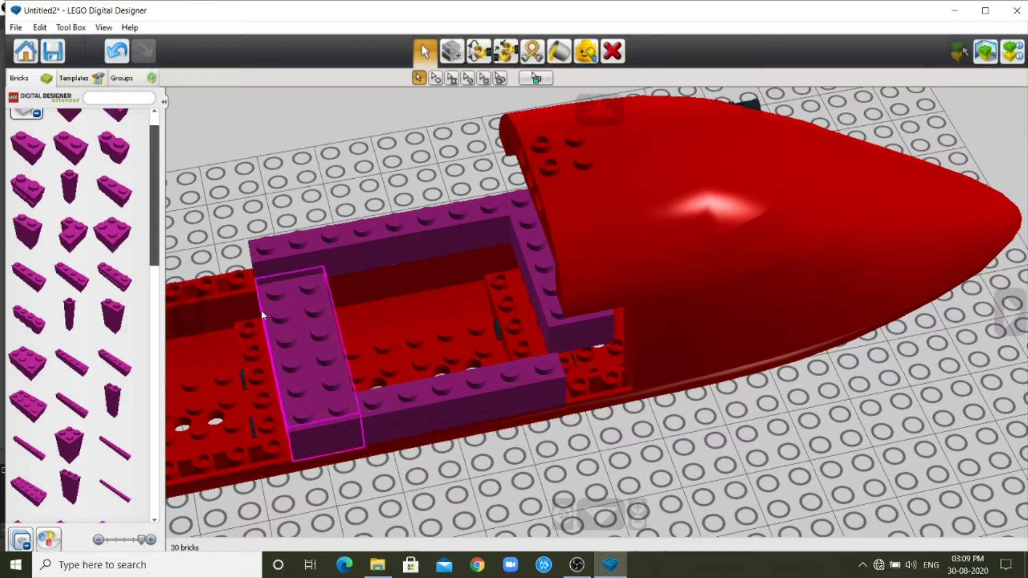
{"action": "left_click", "coordinate": [72, 148]}
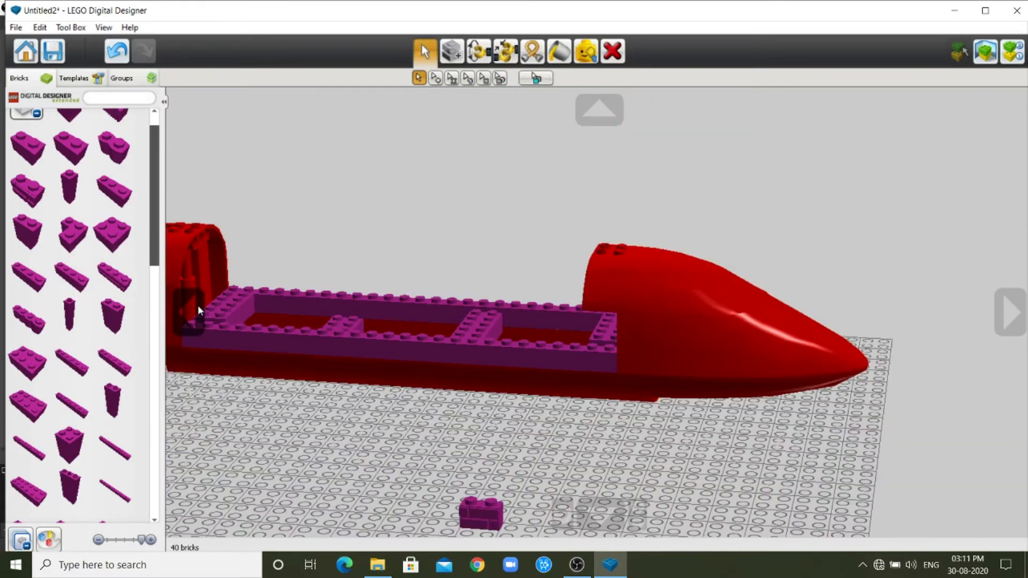
Clone the purple 1x4x2 window wall and line the copies up along the far fuselage edge, from the plane end toward the nose.
{"action": "left_click", "coordinate": [189, 315]}
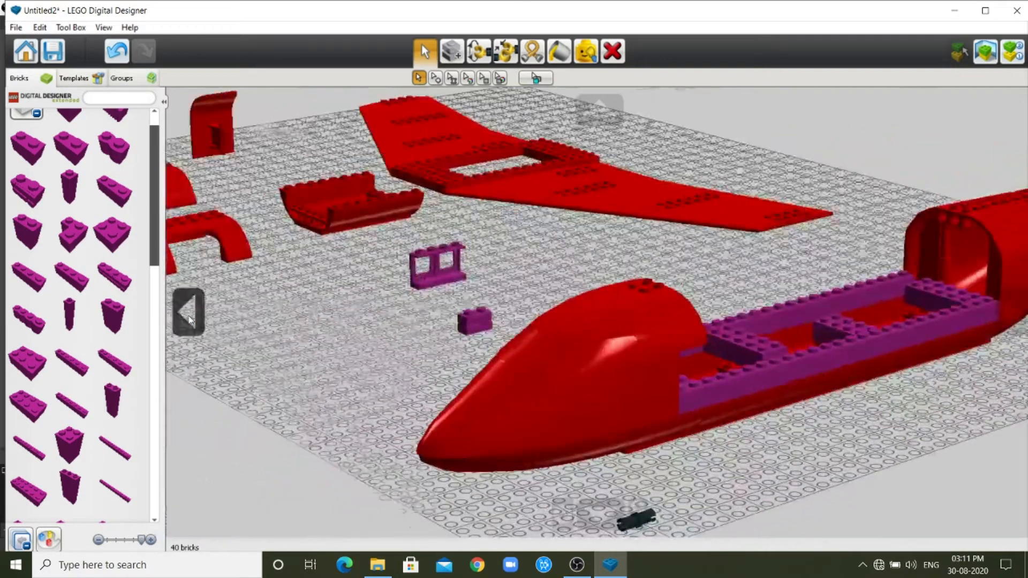
{"action": "left_click", "coordinate": [190, 320]}
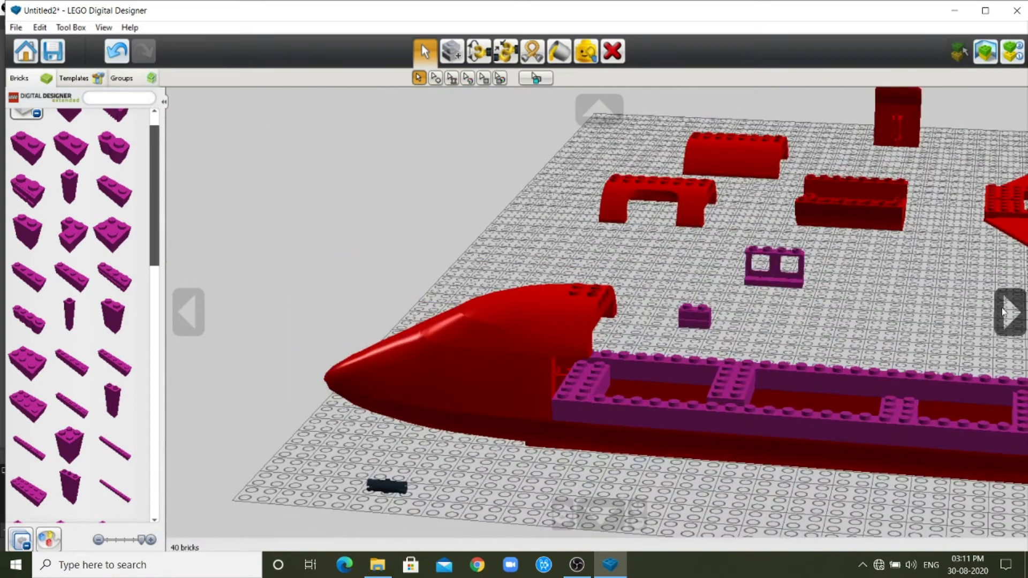
{"action": "left_click", "coordinate": [1017, 309]}
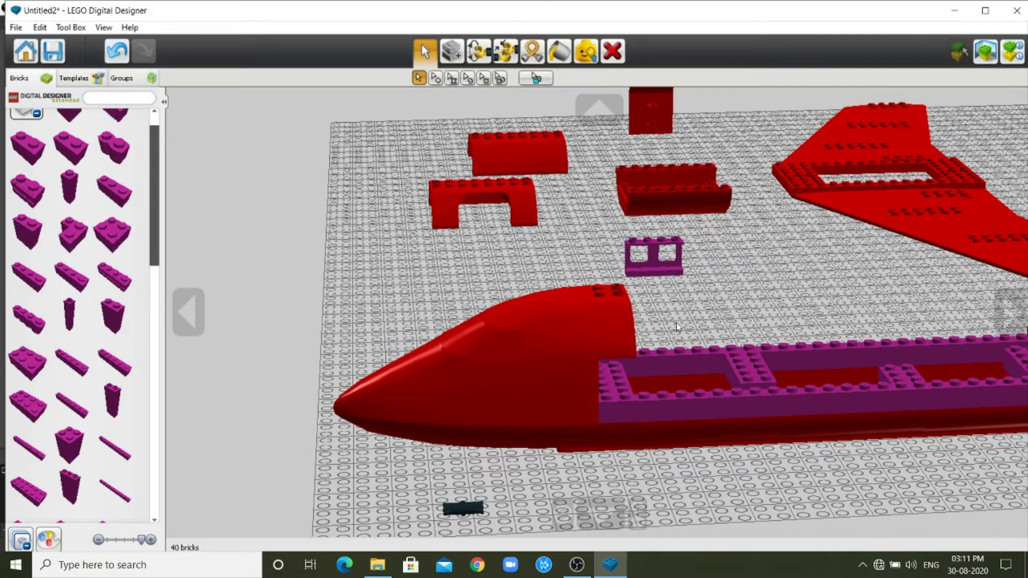
{"action": "scroll", "coordinate": [691, 349], "scroll_direction": "down", "scroll_amount": 2}
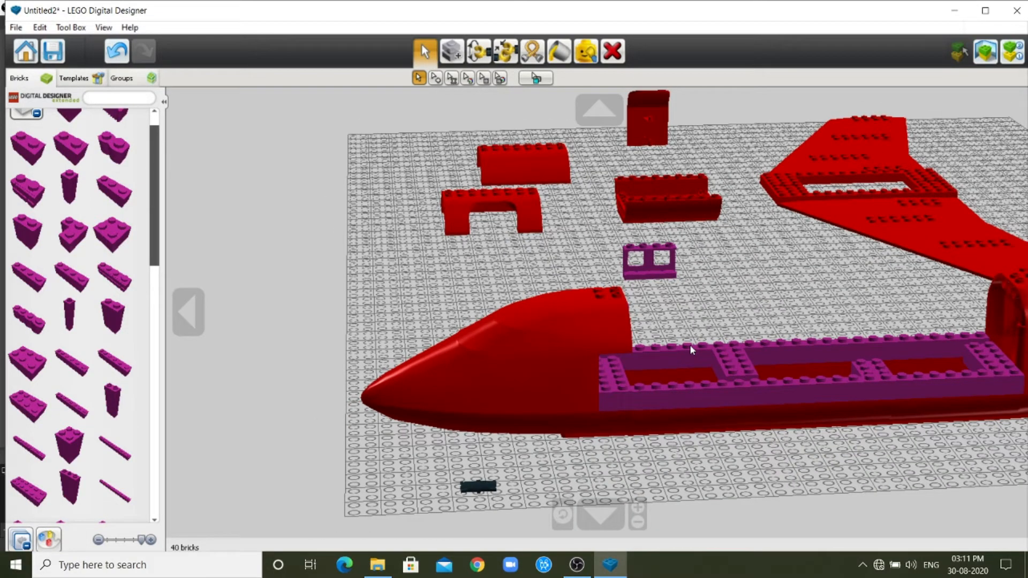
{"action": "left_click", "coordinate": [649, 253]}
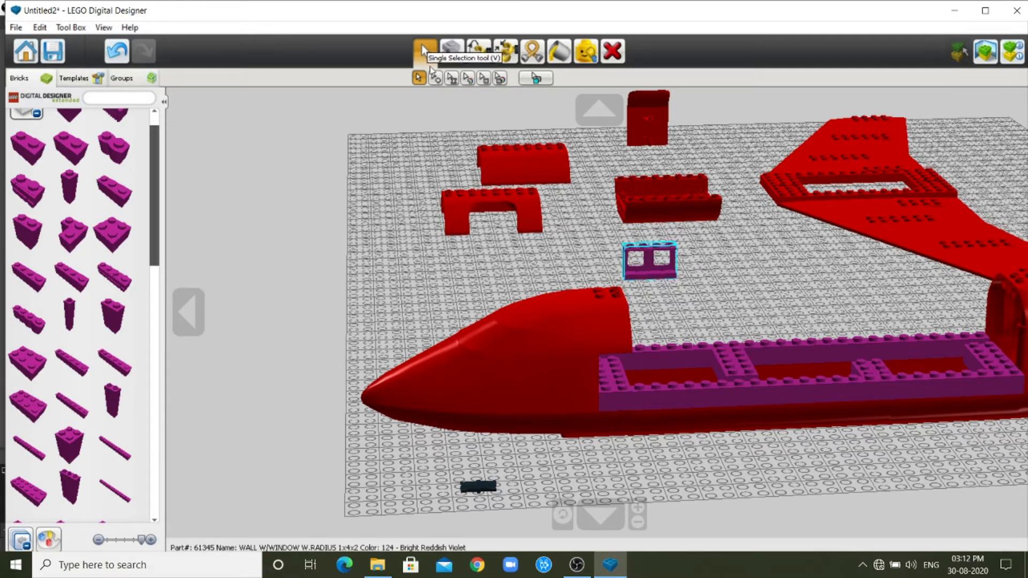
{"action": "left_click", "coordinate": [450, 53]}
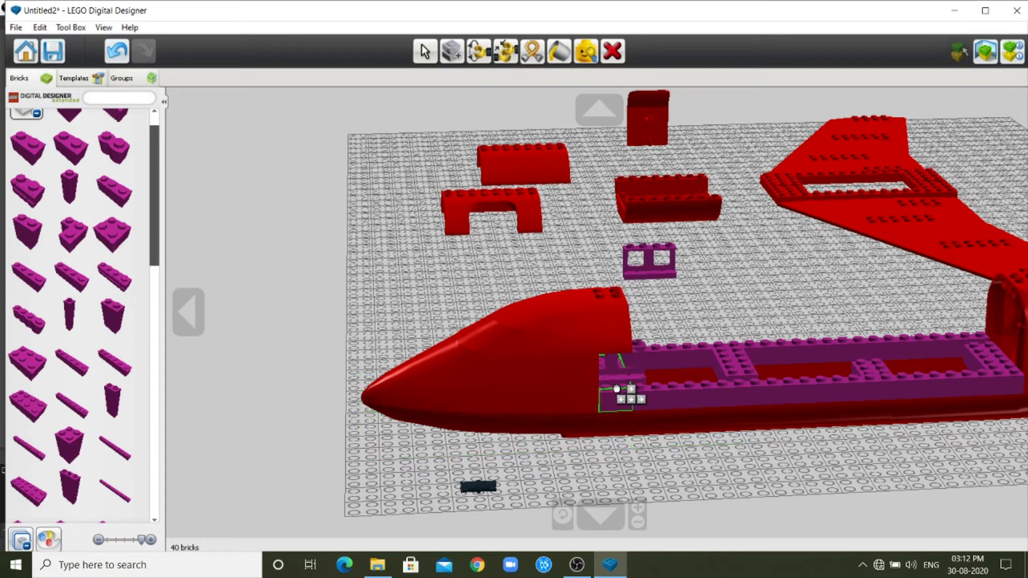
{"action": "left_click", "coordinate": [903, 344]}
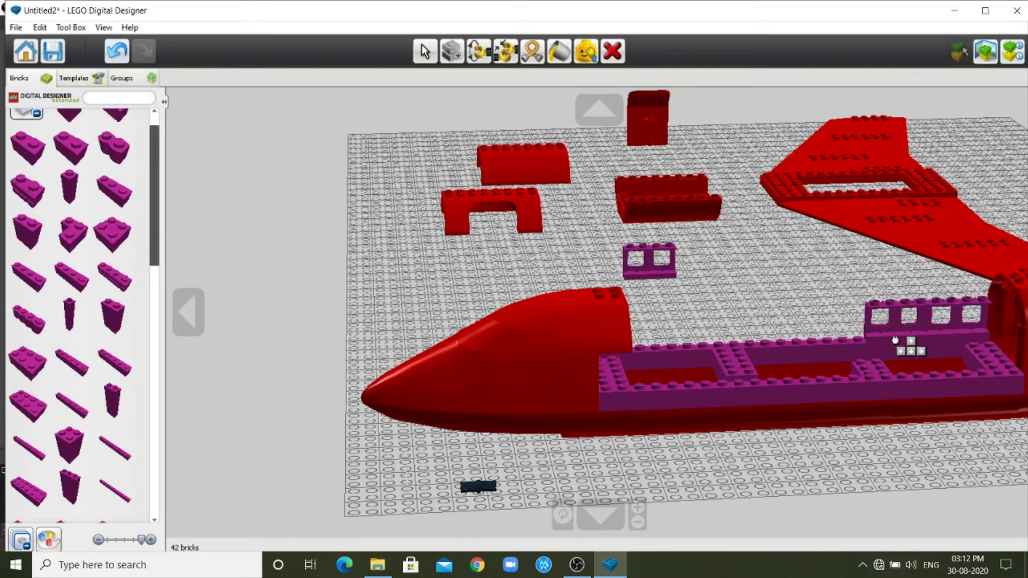
{"action": "left_click", "coordinate": [830, 341]}
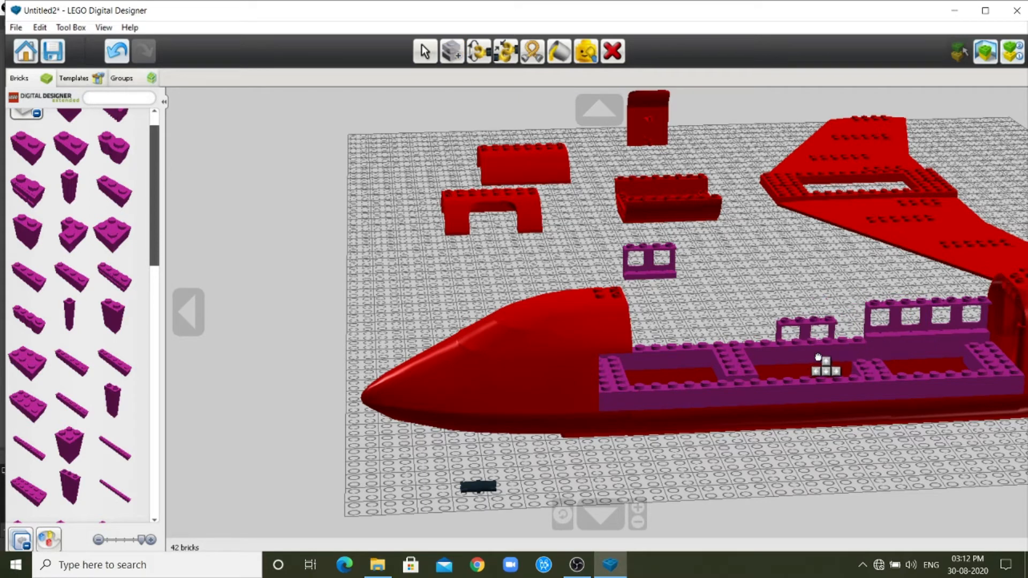
{"action": "left_click", "coordinate": [841, 344]}
{"action": "left_click", "coordinate": [842, 344]}
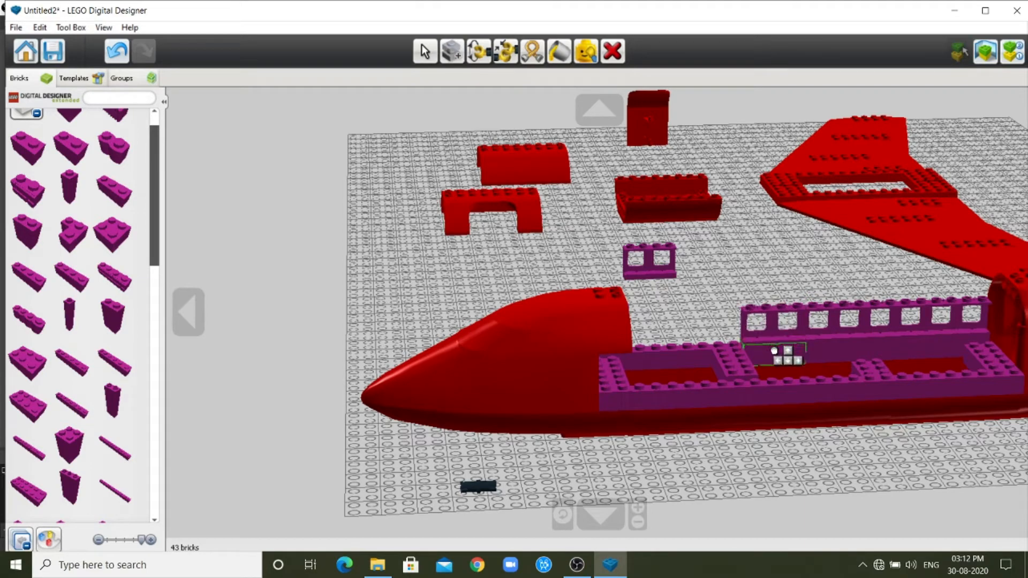
{"action": "left_click", "coordinate": [781, 344]}
{"action": "left_click", "coordinate": [781, 344]}
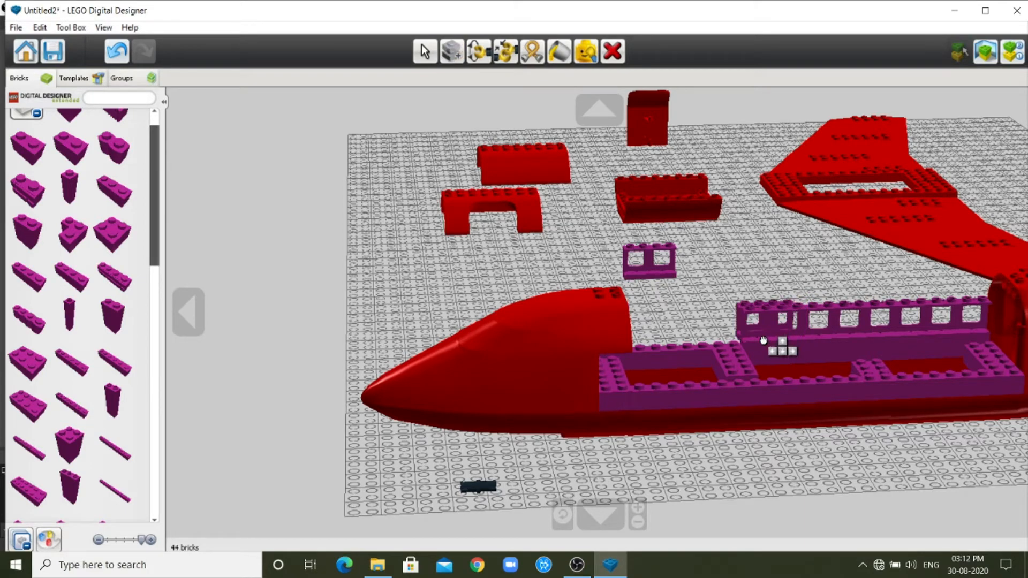
{"action": "left_click", "coordinate": [720, 349]}
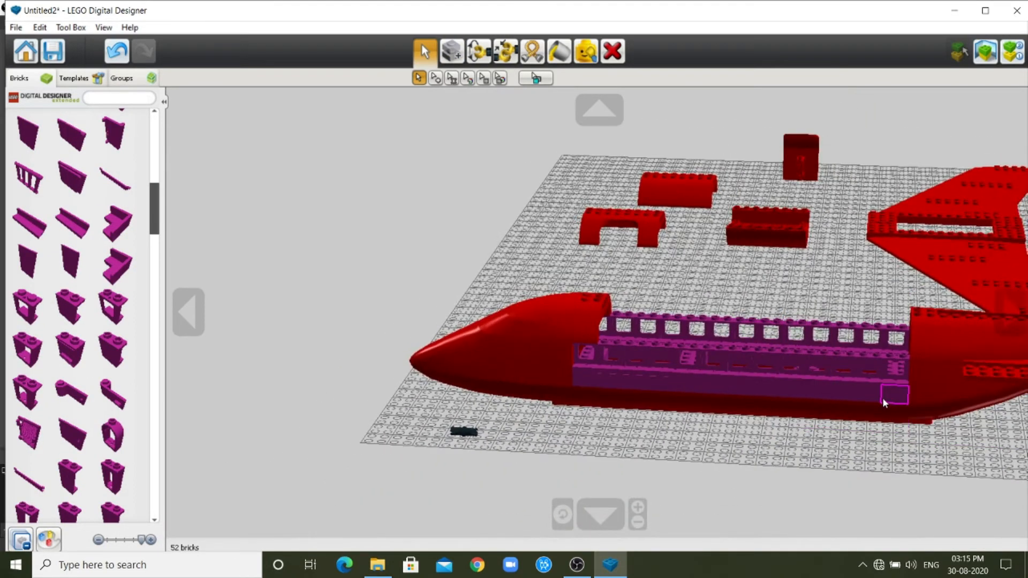
Paint the upper nose piece and the upper plane end section White.
{"action": "scroll", "coordinate": [842, 422], "scroll_direction": "up", "scroll_amount": 1}
{"action": "scroll", "coordinate": [841, 429], "scroll_direction": "up", "scroll_amount": 2}
{"action": "scroll", "coordinate": [838, 450], "scroll_direction": "down", "scroll_amount": 2}
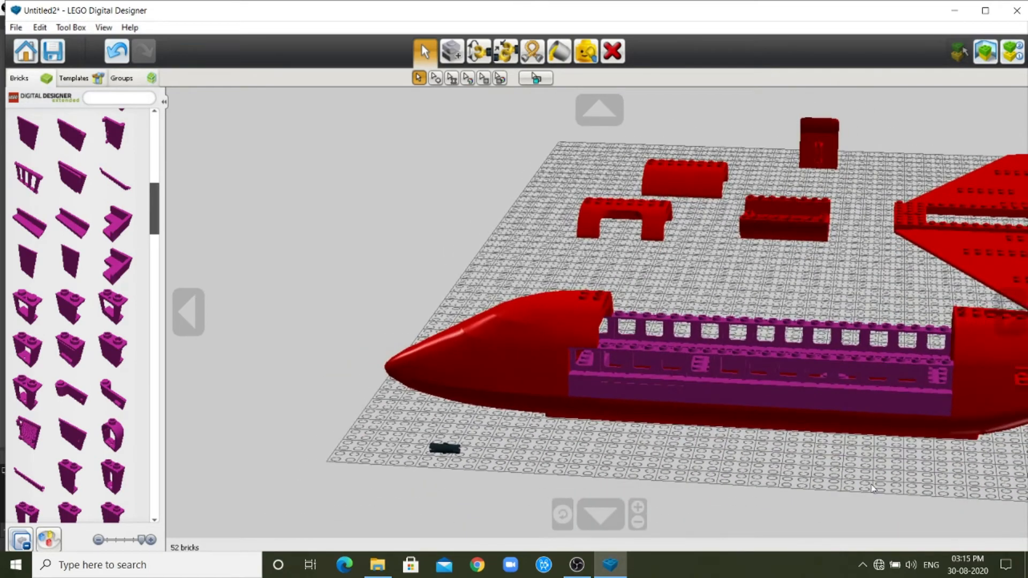
{"action": "scroll", "coordinate": [712, 433], "scroll_direction": "up", "scroll_amount": 1}
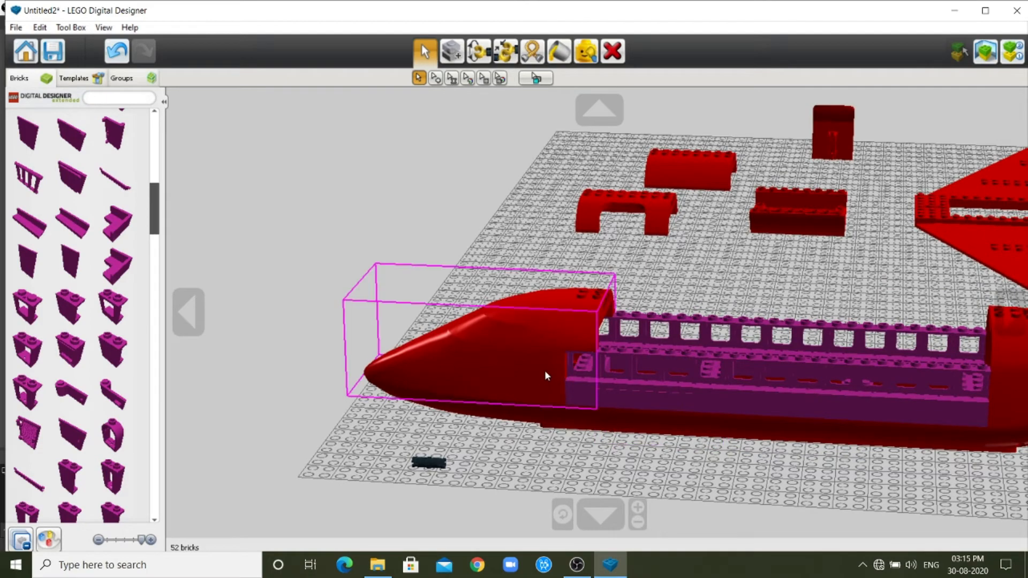
{"action": "scroll", "coordinate": [600, 293], "scroll_direction": "down", "scroll_amount": 1}
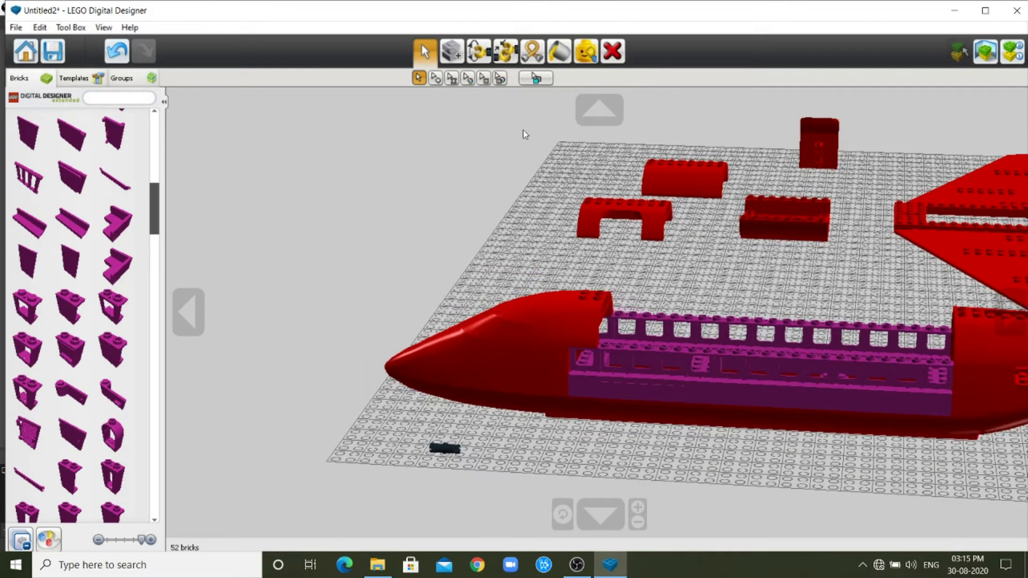
{"action": "left_click", "coordinate": [558, 50]}
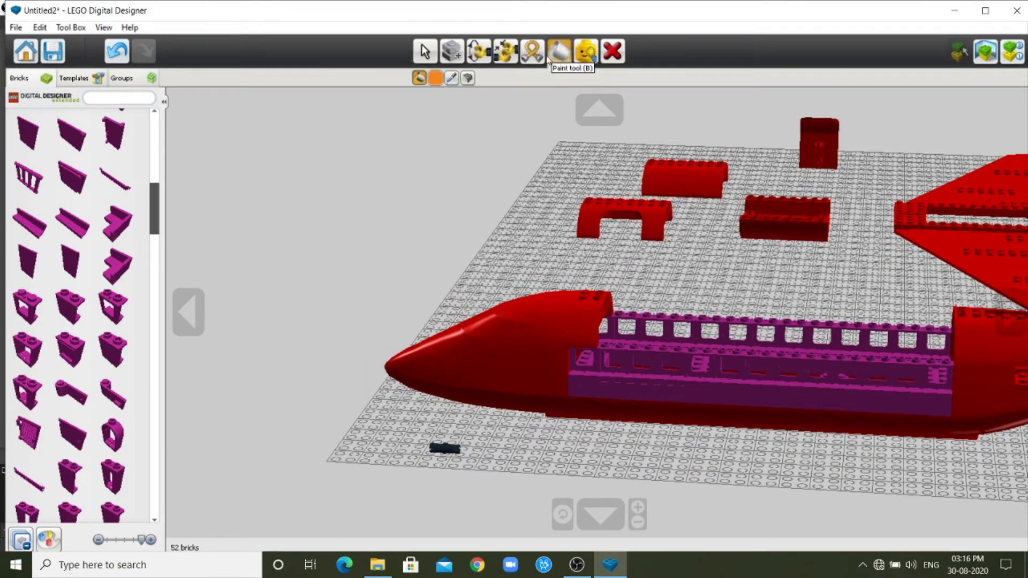
{"action": "left_click", "coordinate": [435, 78]}
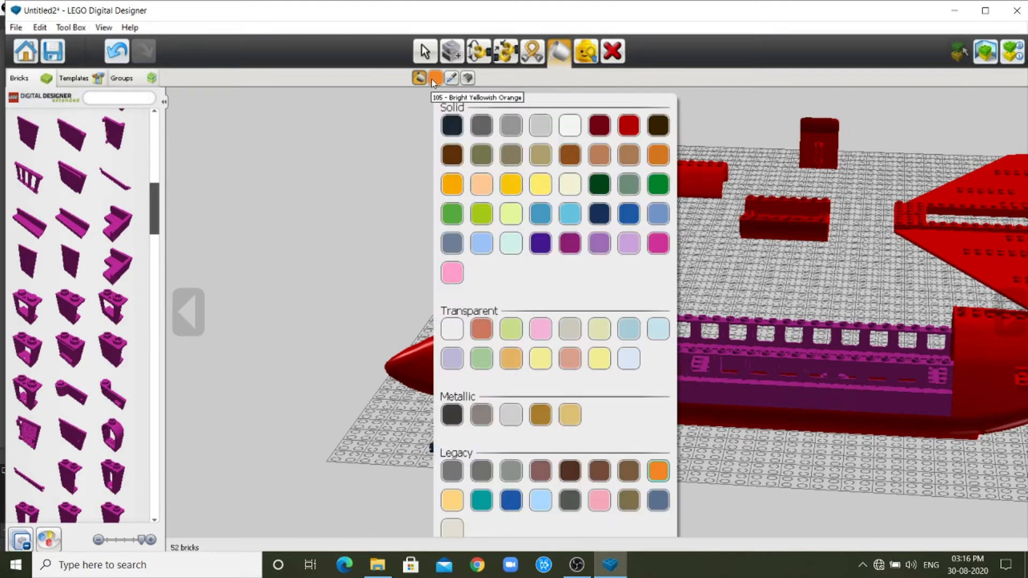
{"action": "left_click", "coordinate": [572, 126]}
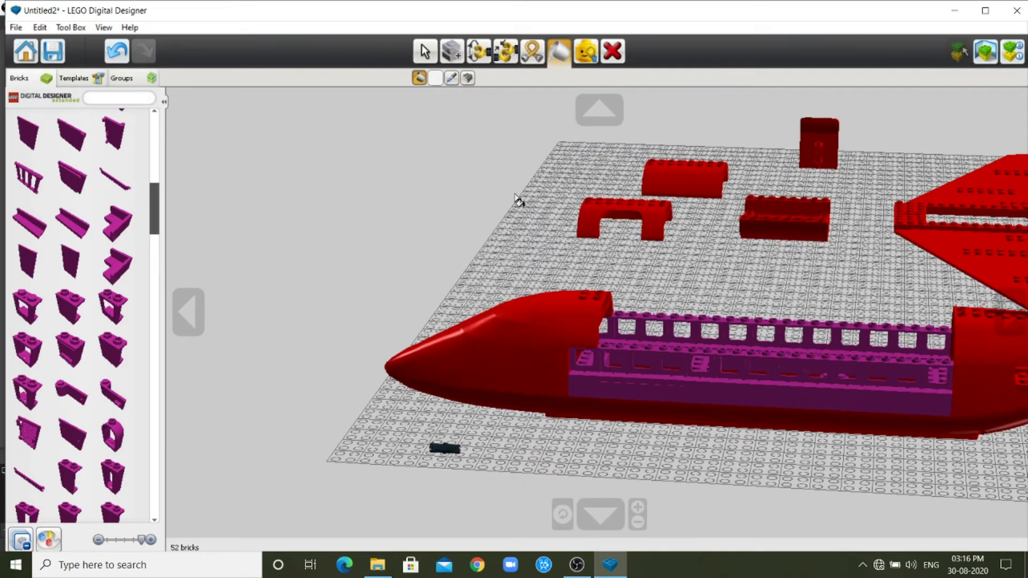
{"action": "left_click", "coordinate": [533, 321]}
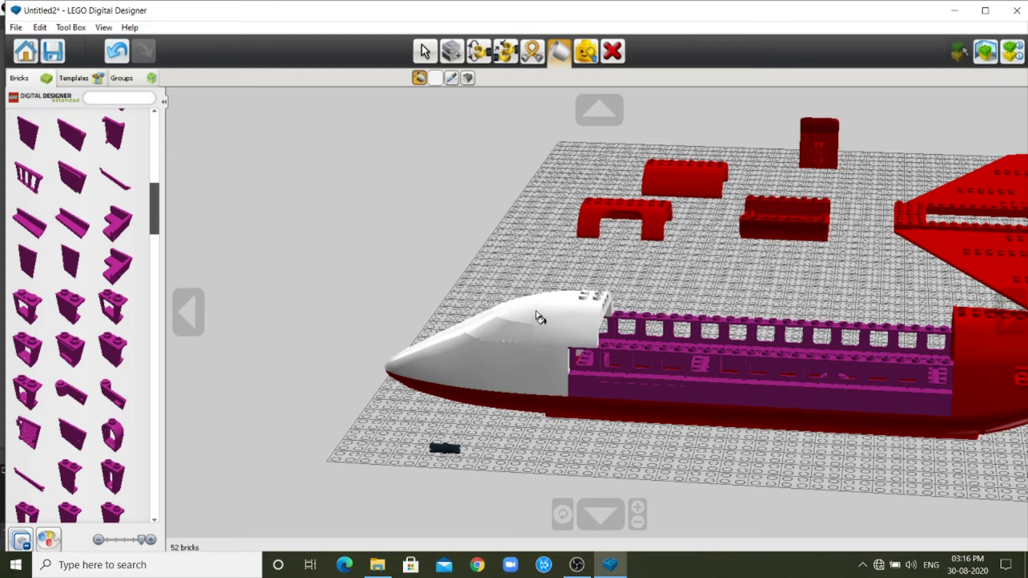
{"action": "left_click", "coordinate": [967, 332]}
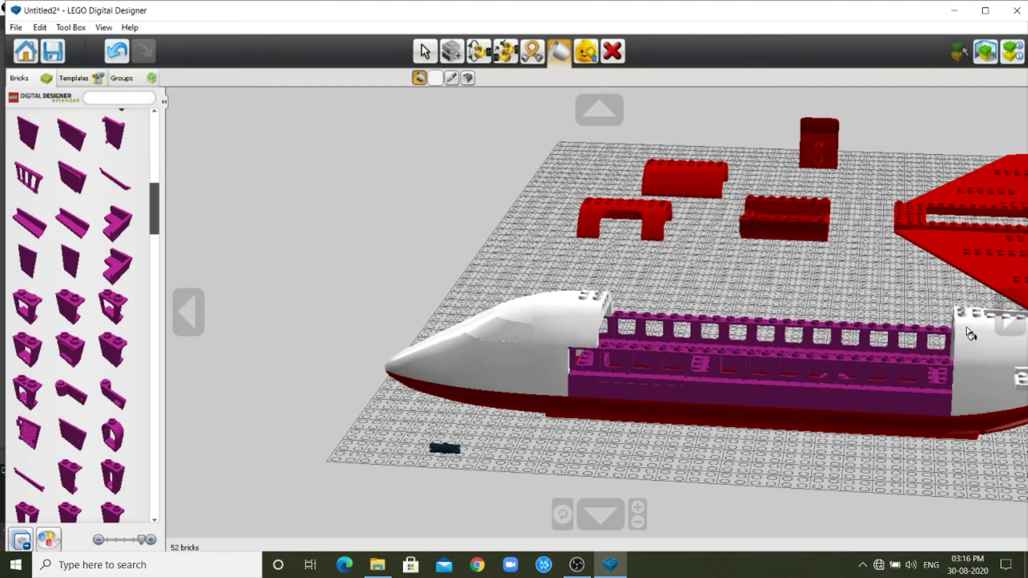
Paint the row of purple window walls on the near side of the fuselage White.
{"action": "scroll", "coordinate": [987, 331], "scroll_direction": "down", "scroll_amount": 5}
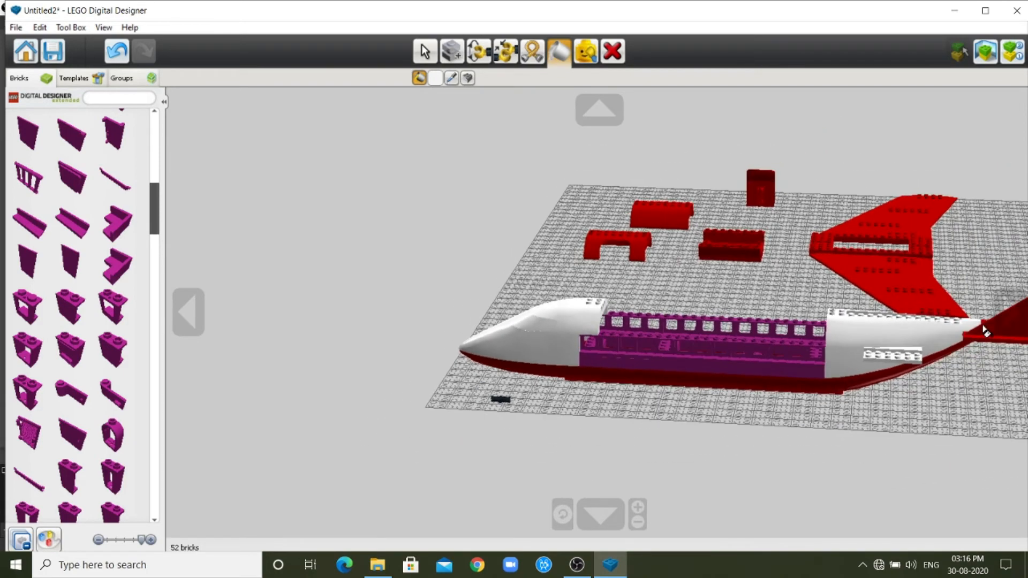
{"action": "scroll", "coordinate": [987, 330], "scroll_direction": "down", "scroll_amount": 1}
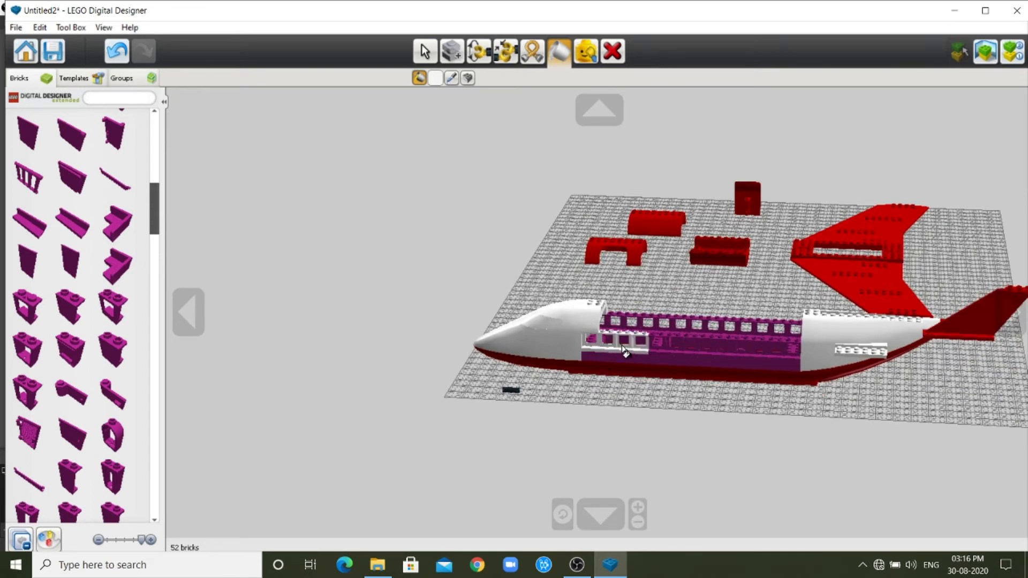
{"action": "left_click", "coordinate": [658, 351]}
{"action": "left_click", "coordinate": [685, 355]}
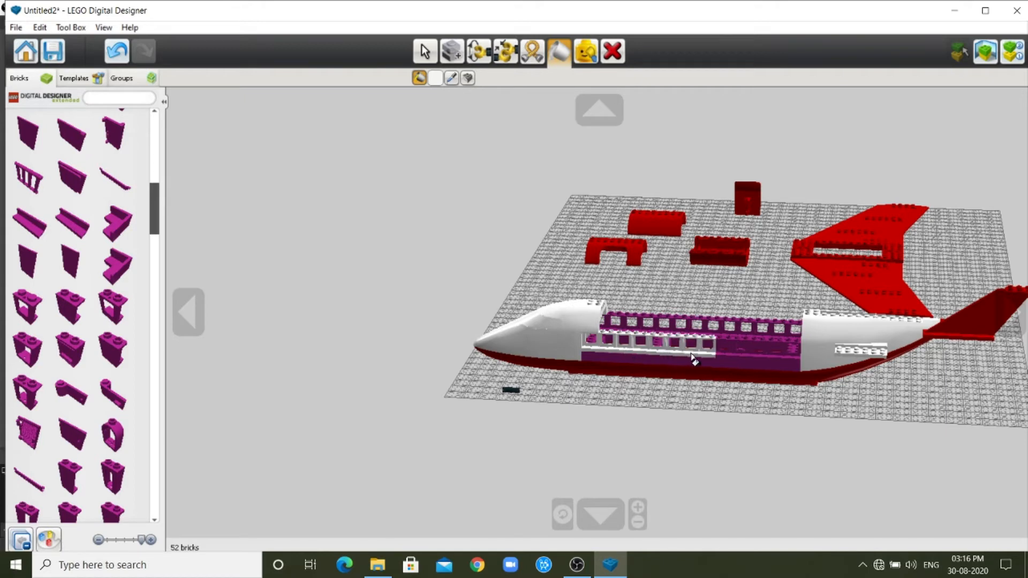
{"action": "left_click", "coordinate": [729, 358]}
{"action": "left_click", "coordinate": [755, 359]}
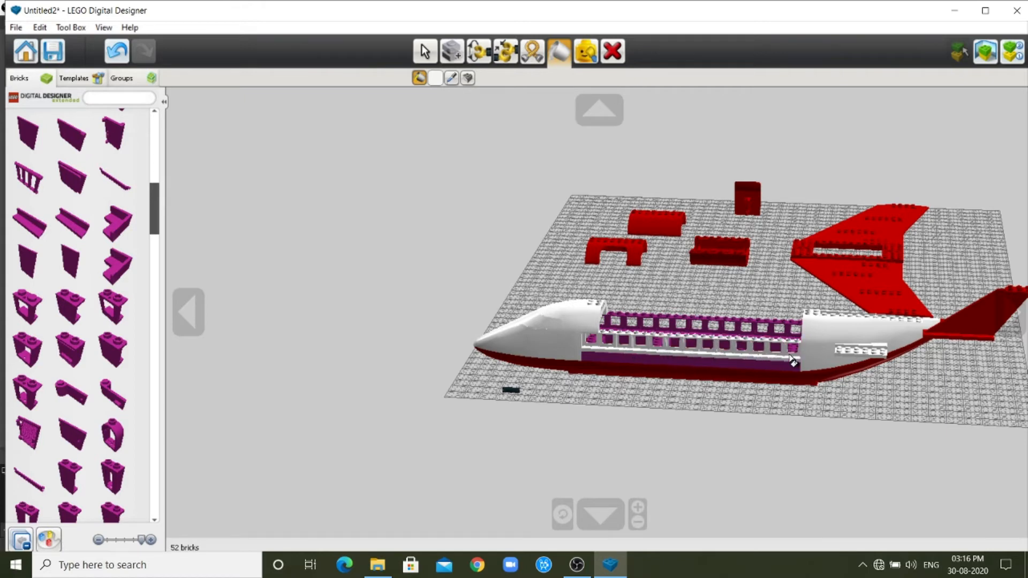
Turn to the opposite side of the fuselage and paint its row of purple window walls White.
{"action": "left_click", "coordinate": [196, 308]}
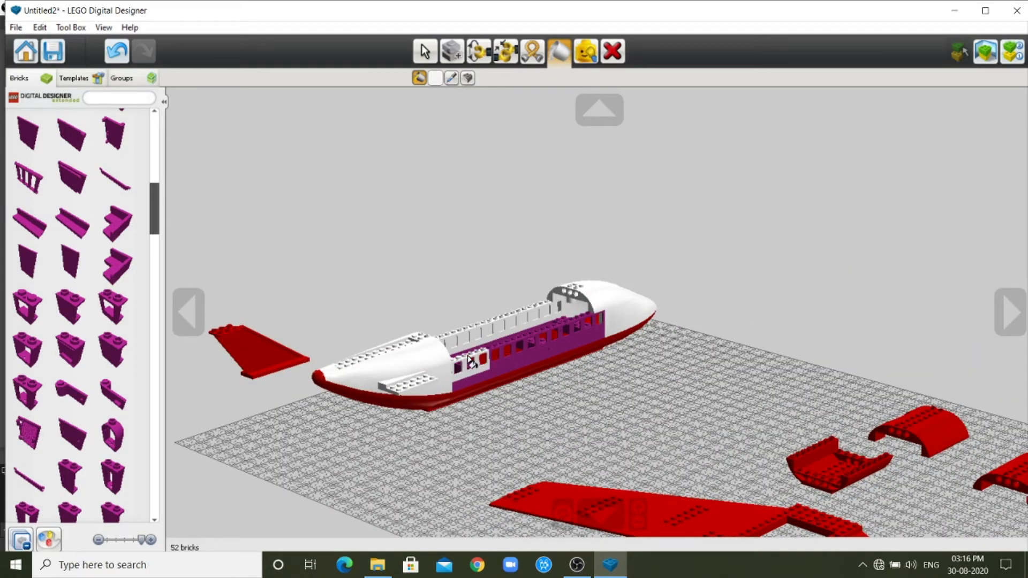
{"action": "left_click", "coordinate": [469, 365]}
{"action": "left_click", "coordinate": [494, 351]}
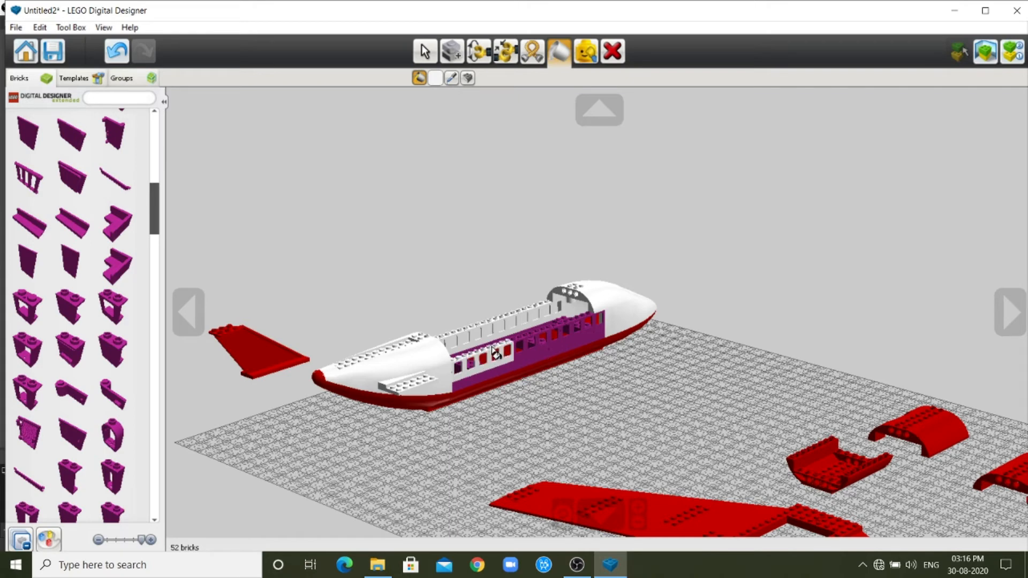
{"action": "left_click", "coordinate": [520, 345]}
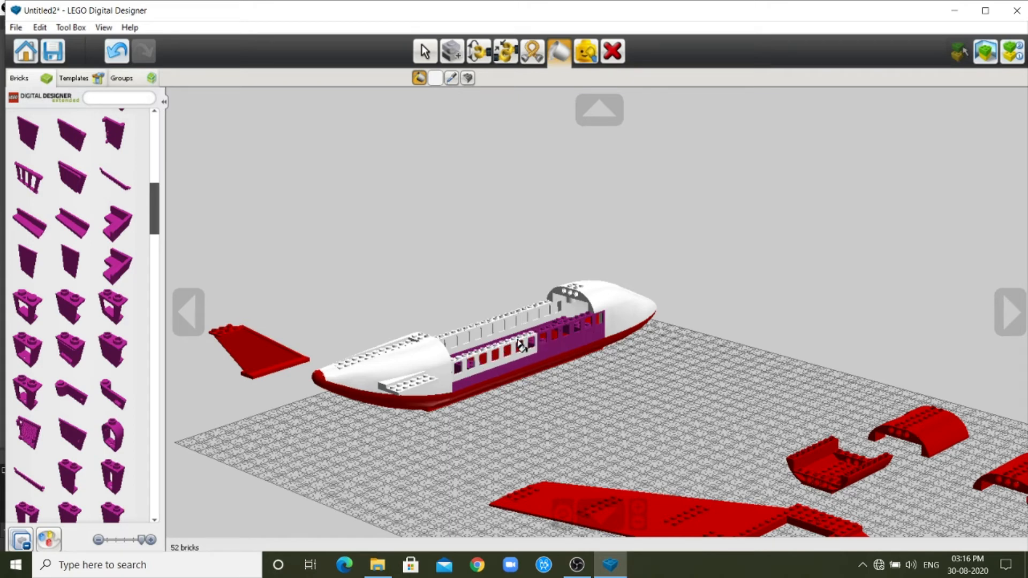
{"action": "left_click", "coordinate": [544, 337]}
{"action": "left_click", "coordinate": [564, 337]}
{"action": "left_click", "coordinate": [587, 327]}
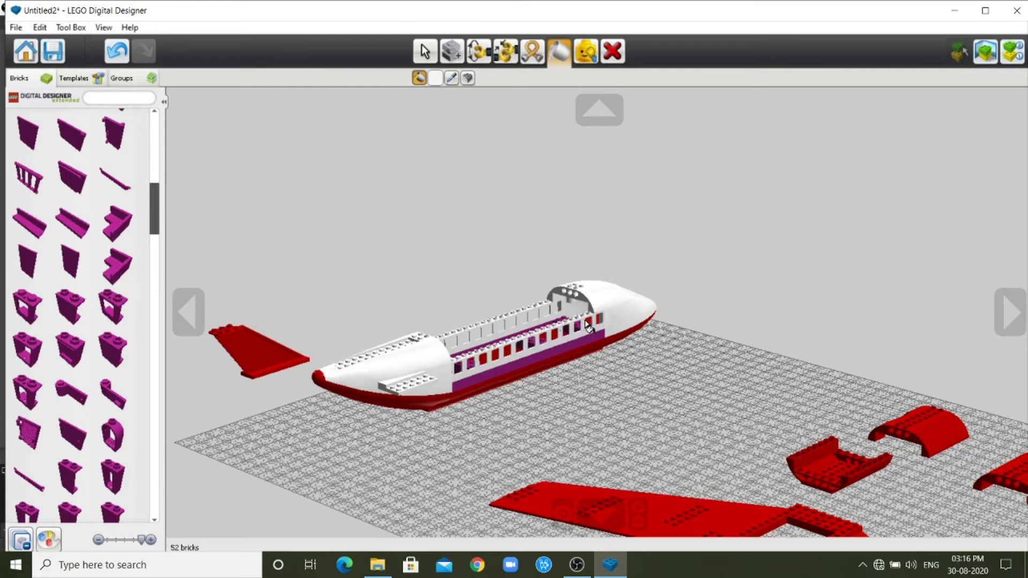
Paint the red underside of the airplane Bright Blue, covering the lower nose, lower fuselage sections and lower plane end.
{"action": "left_click", "coordinate": [1010, 309]}
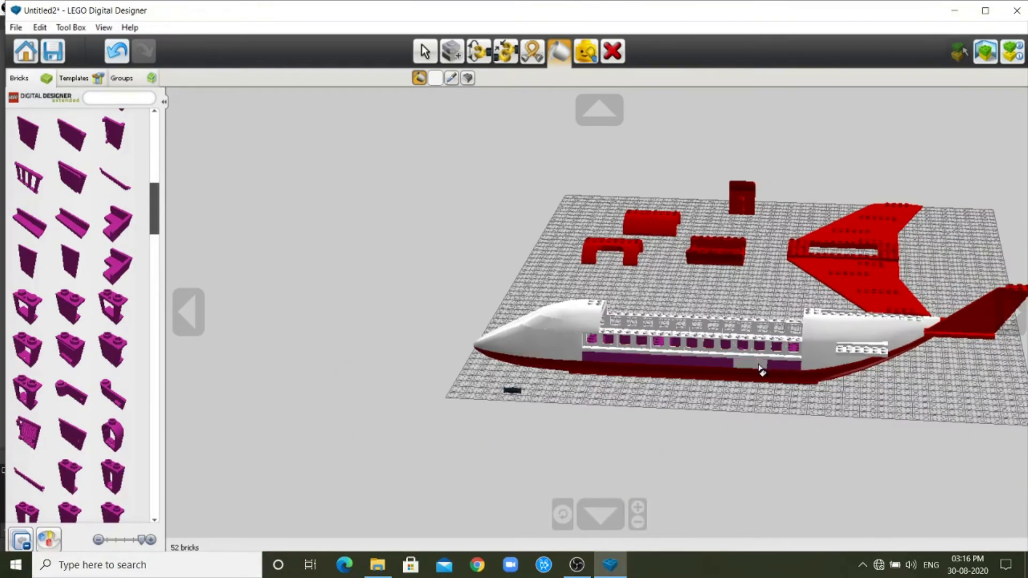
{"action": "scroll", "coordinate": [768, 368], "scroll_direction": "up", "scroll_amount": 3}
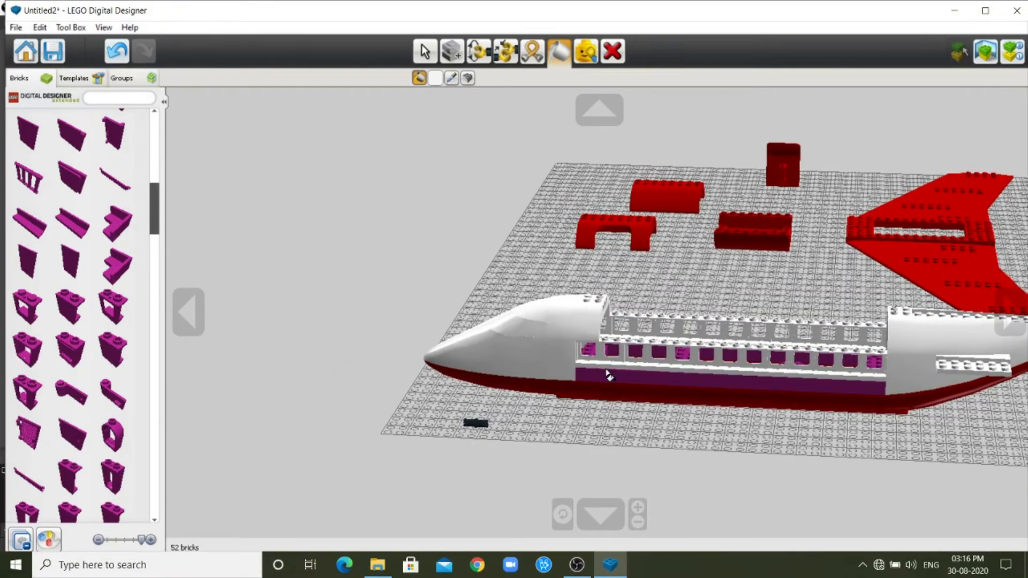
{"action": "left_click", "coordinate": [434, 79]}
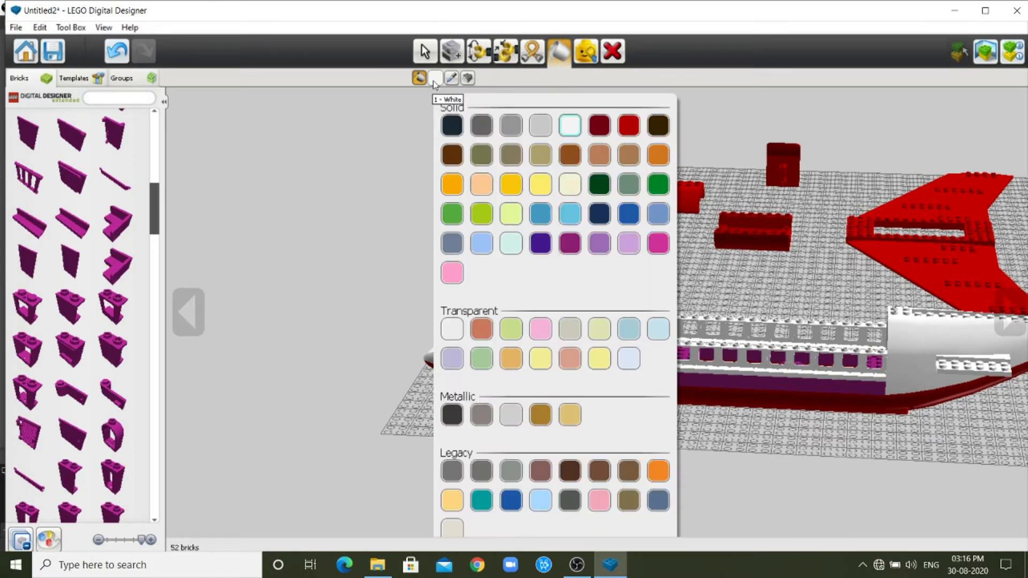
{"action": "left_click", "coordinate": [627, 214]}
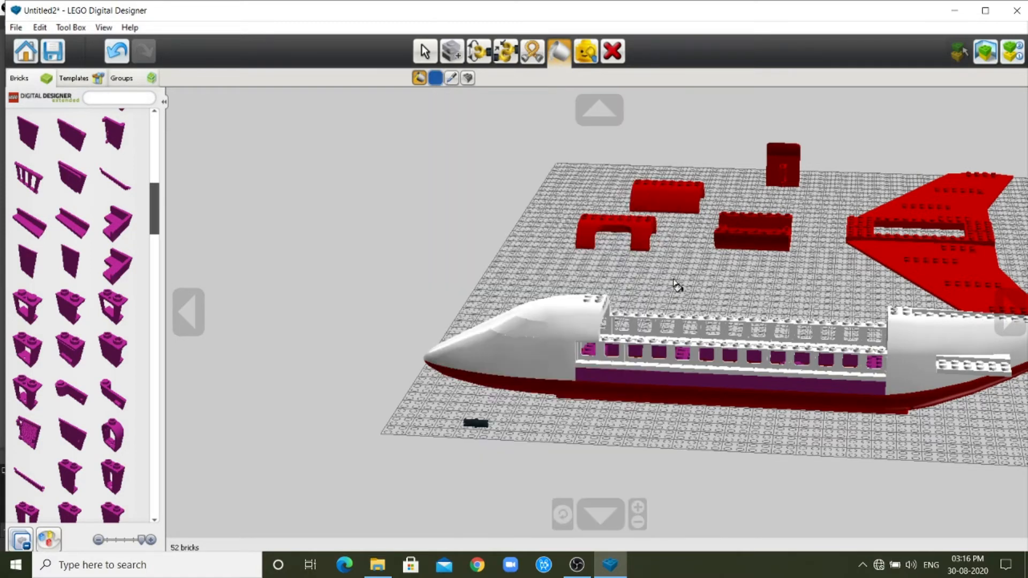
{"action": "left_click", "coordinate": [499, 388]}
{"action": "left_click", "coordinate": [609, 394]}
{"action": "left_click", "coordinate": [714, 400]}
{"action": "left_click", "coordinate": [815, 407]}
{"action": "left_click", "coordinate": [899, 410]}
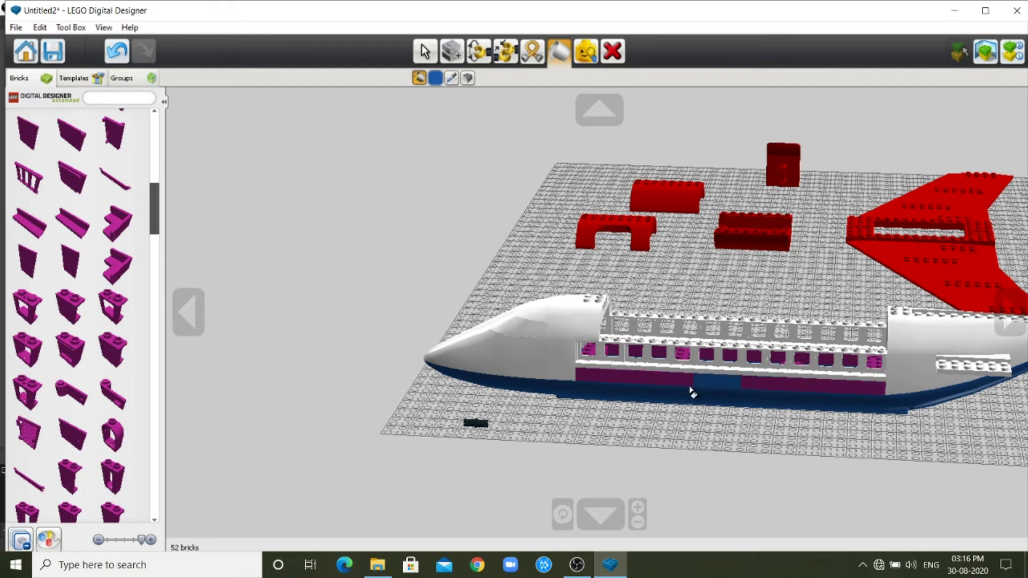
Paint the purple strip of bricks below the near-side windows White, leaving out the section next to the nose.
{"action": "left_click", "coordinate": [436, 77]}
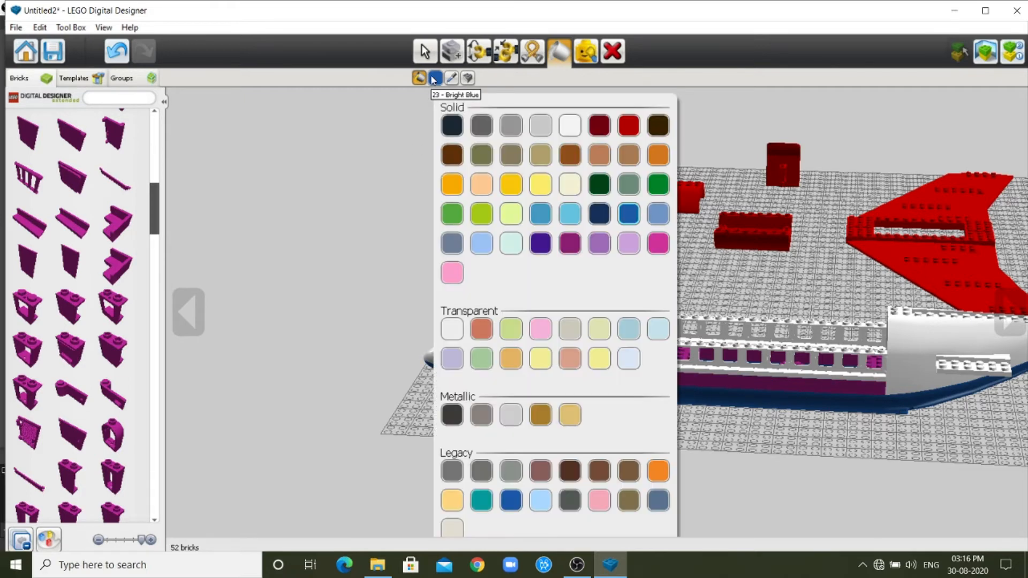
{"action": "left_click", "coordinate": [570, 126]}
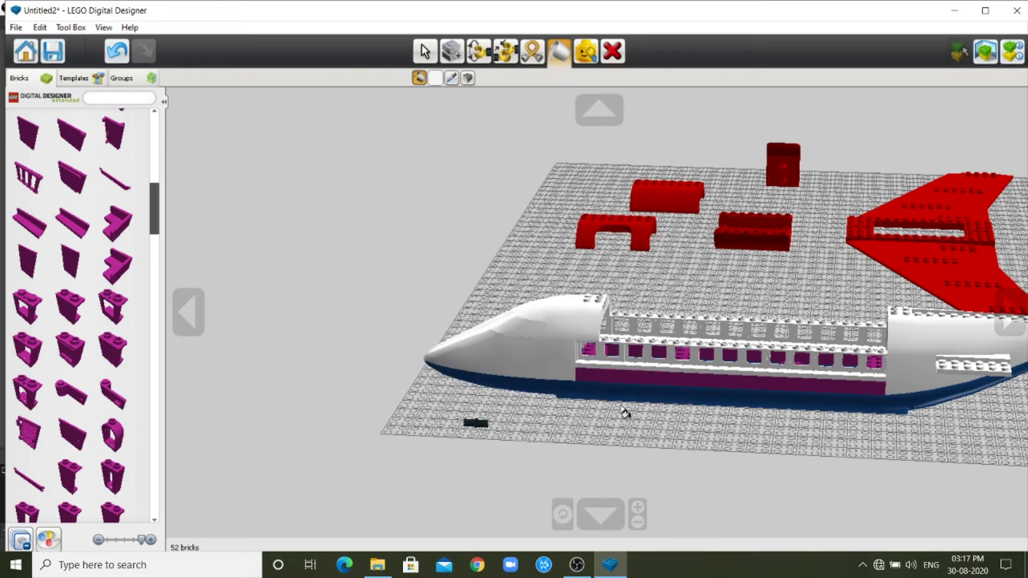
{"action": "left_click", "coordinate": [644, 377]}
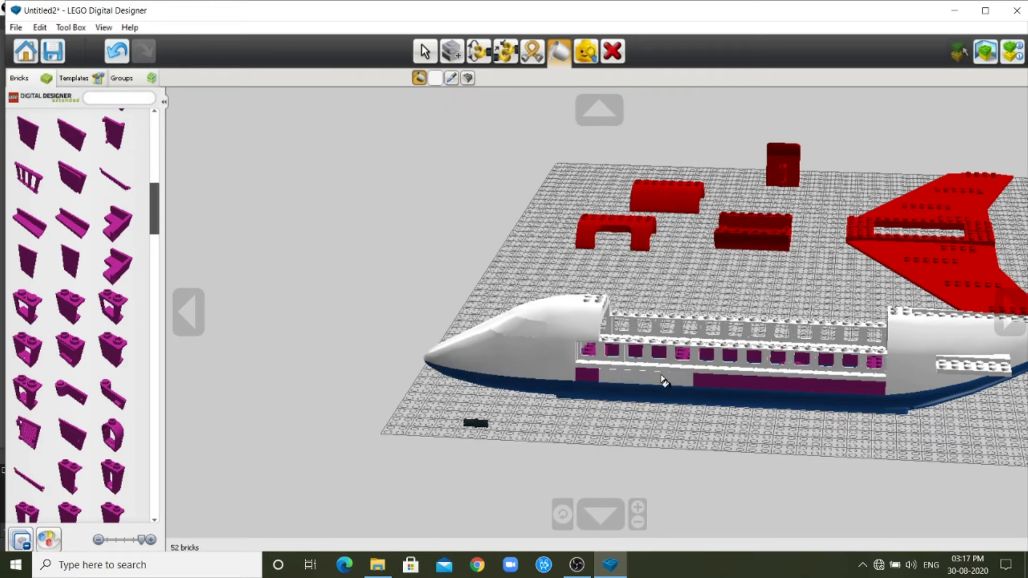
{"action": "left_click", "coordinate": [677, 377]}
{"action": "left_click", "coordinate": [721, 379]}
{"action": "left_click", "coordinate": [771, 382]}
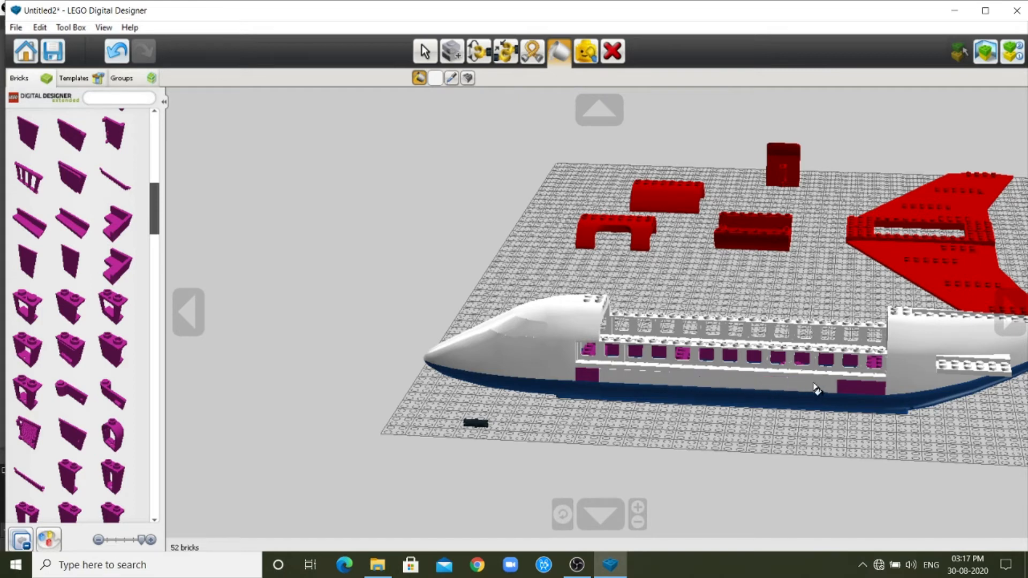
{"action": "left_click", "coordinate": [855, 386]}
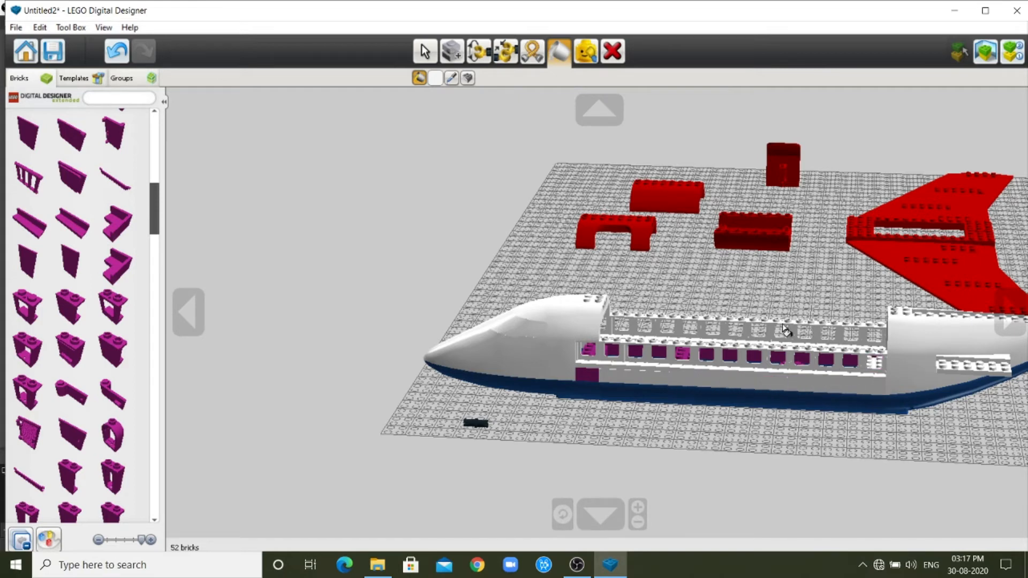
Repaint the white strip below the near-side windows red and undo the last fill at its tail end.
{"action": "left_click", "coordinate": [436, 79]}
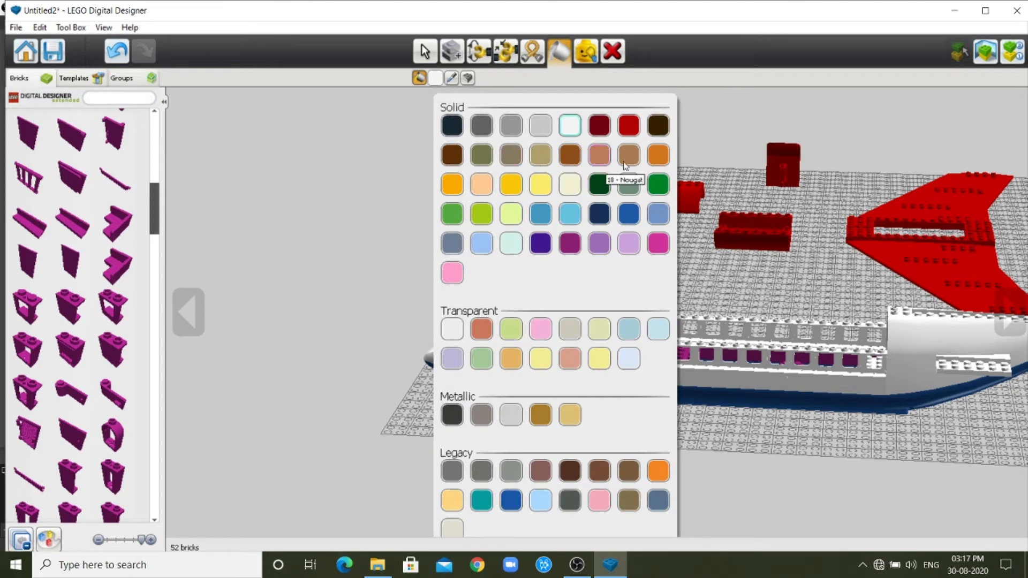
{"action": "left_click", "coordinate": [630, 129]}
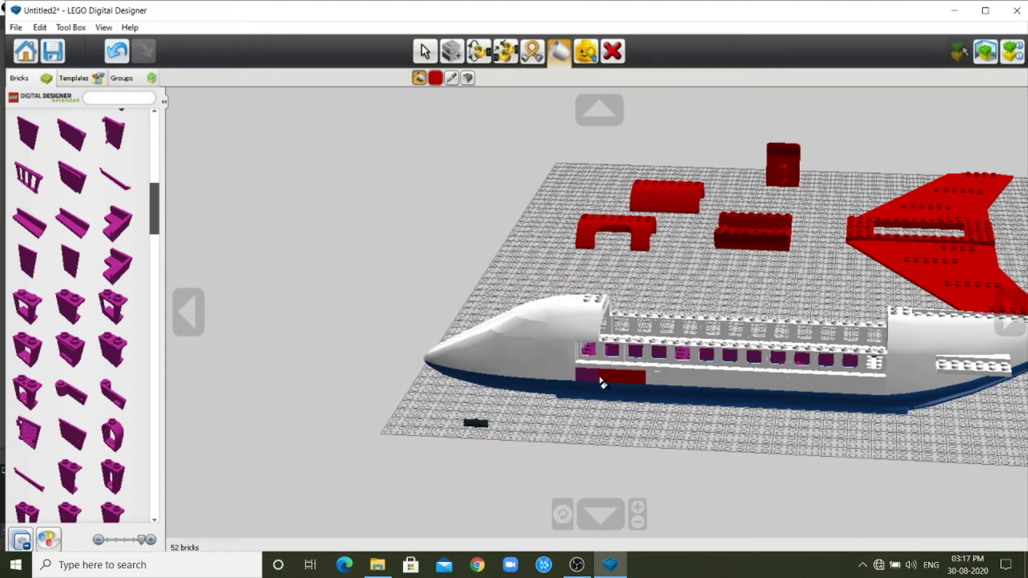
{"action": "left_click", "coordinate": [614, 379]}
{"action": "left_click", "coordinate": [678, 381]}
{"action": "left_click", "coordinate": [734, 391]}
{"action": "left_click", "coordinate": [757, 390]}
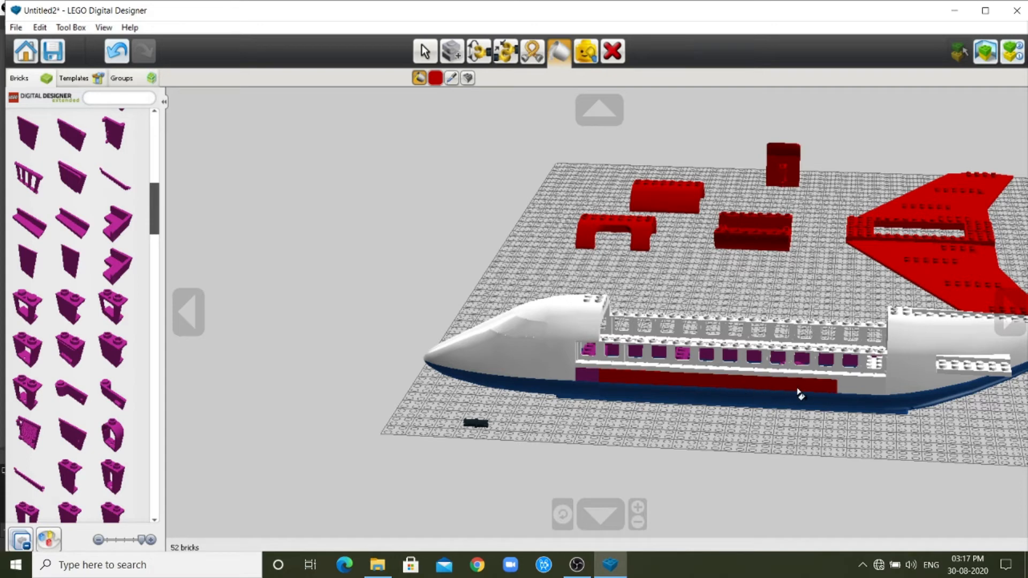
{"action": "left_click", "coordinate": [851, 392]}
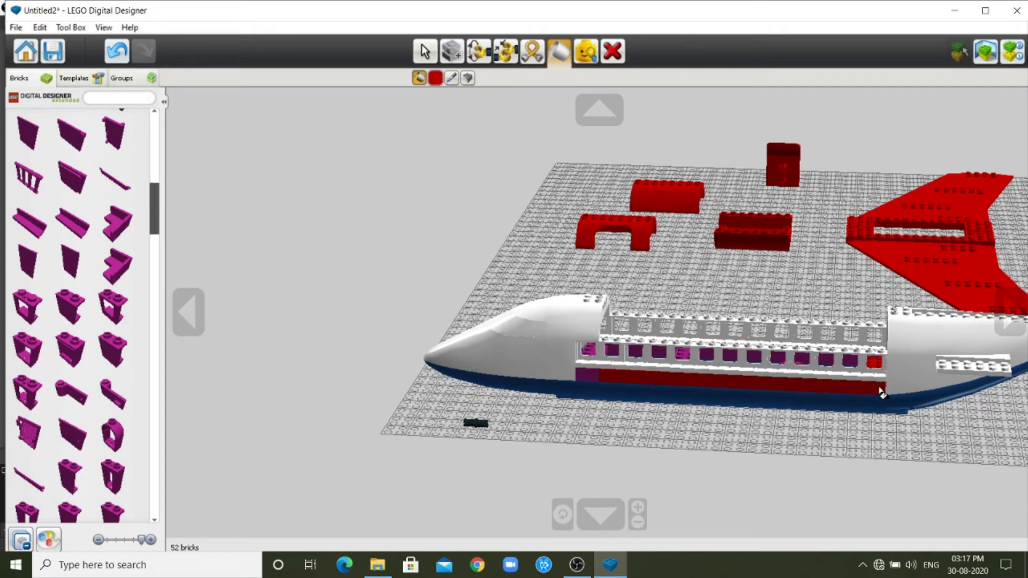
{"action": "key", "text": "ctrl+z"}
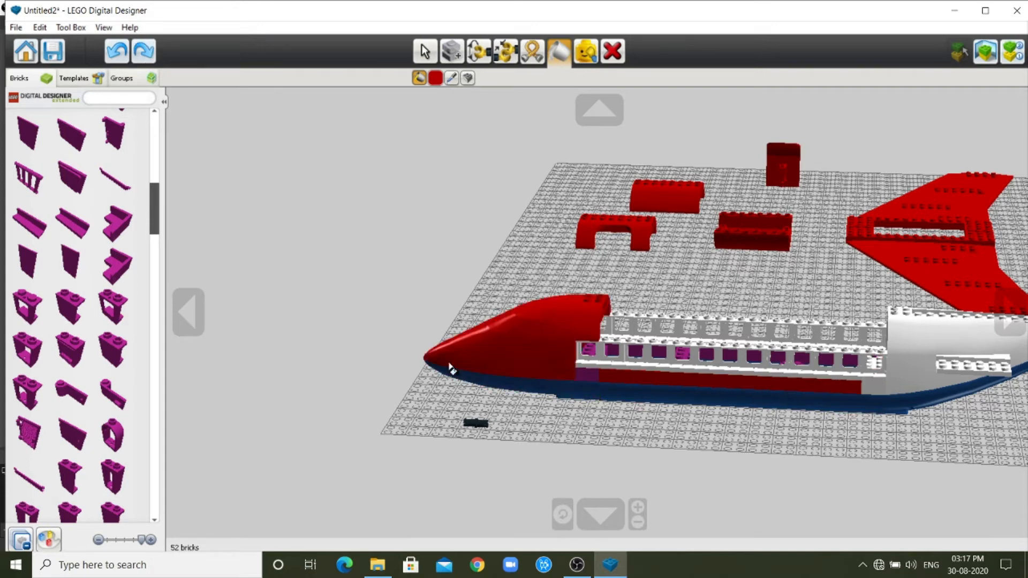
Collapse the expanded door and window brick category and browse the remaining brick categories for the next part.
{"action": "left_click", "coordinate": [180, 317]}
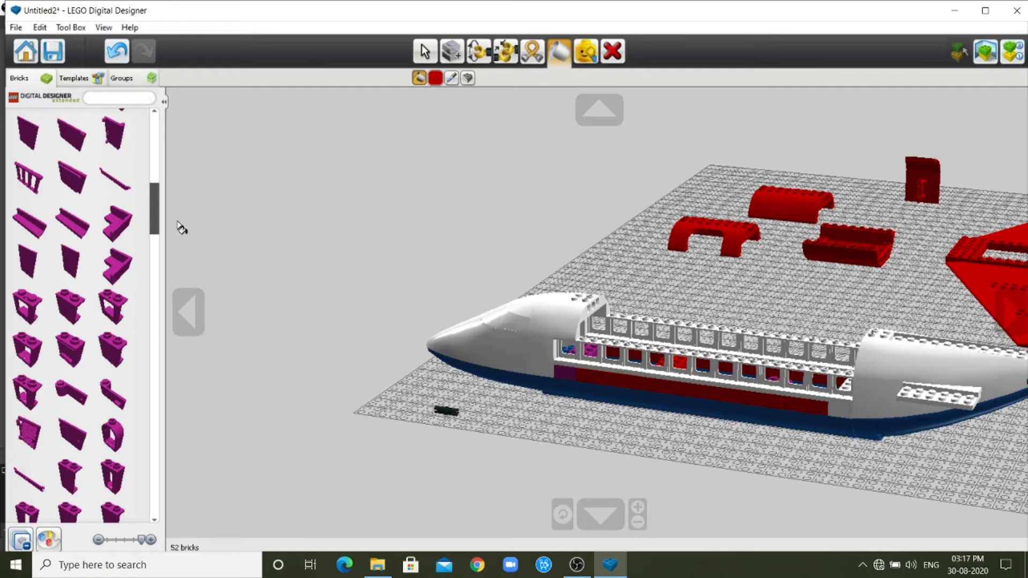
{"action": "left_click_drag", "start_coordinate": [154, 209], "coordinate": [162, 114]}
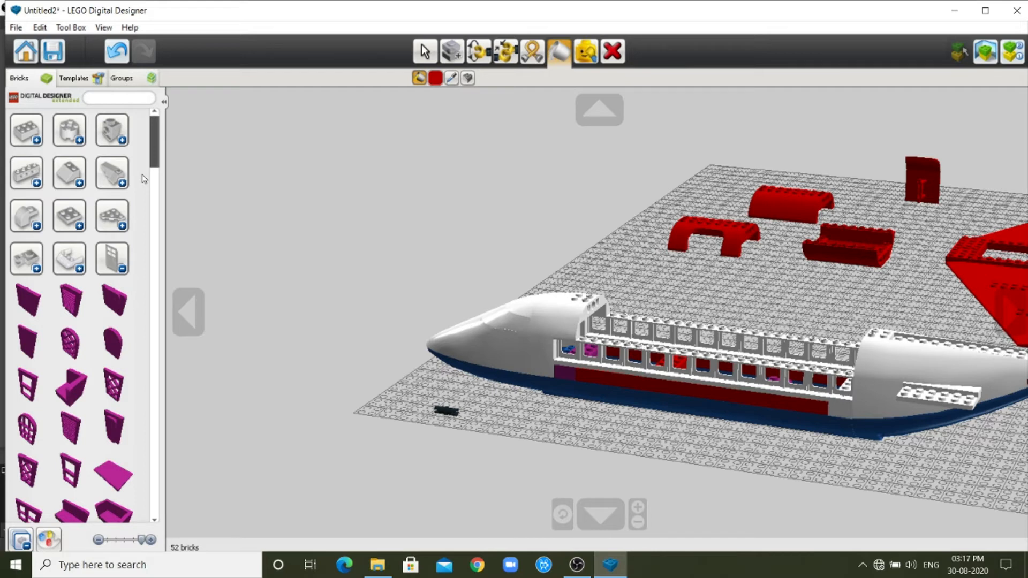
{"action": "left_click", "coordinate": [126, 273]}
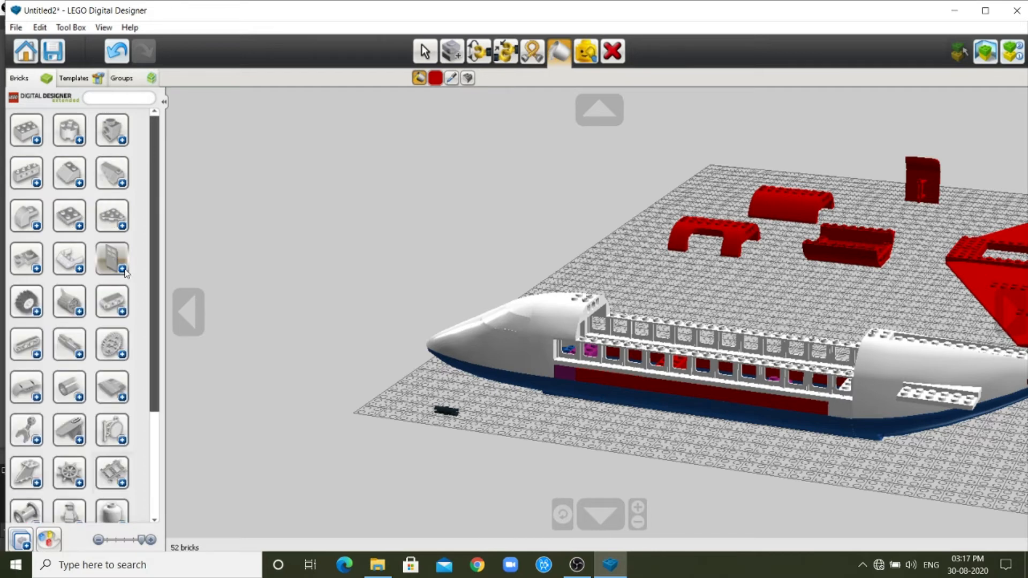
{"action": "scroll", "coordinate": [126, 272], "scroll_direction": "down", "scroll_amount": 3}
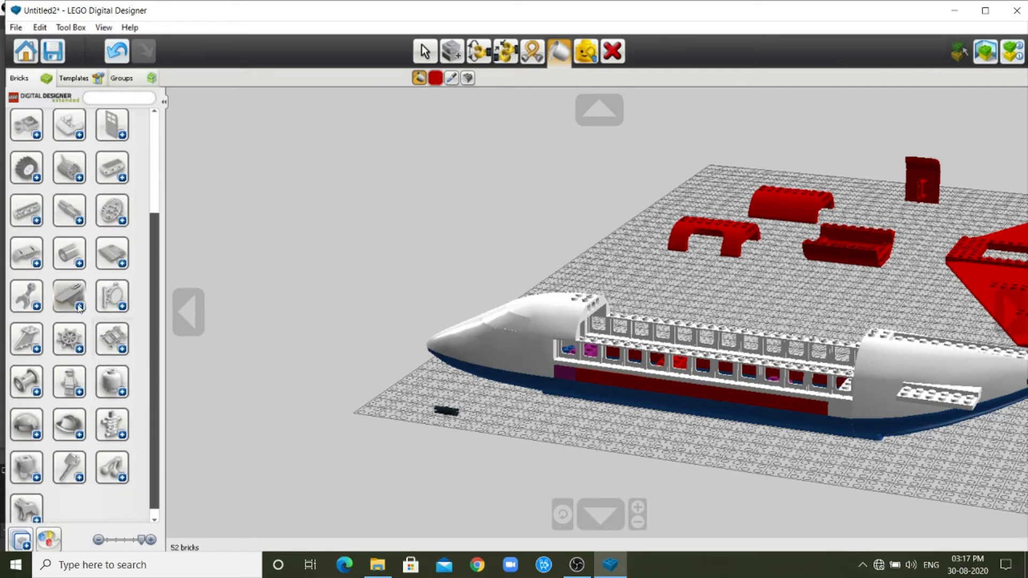
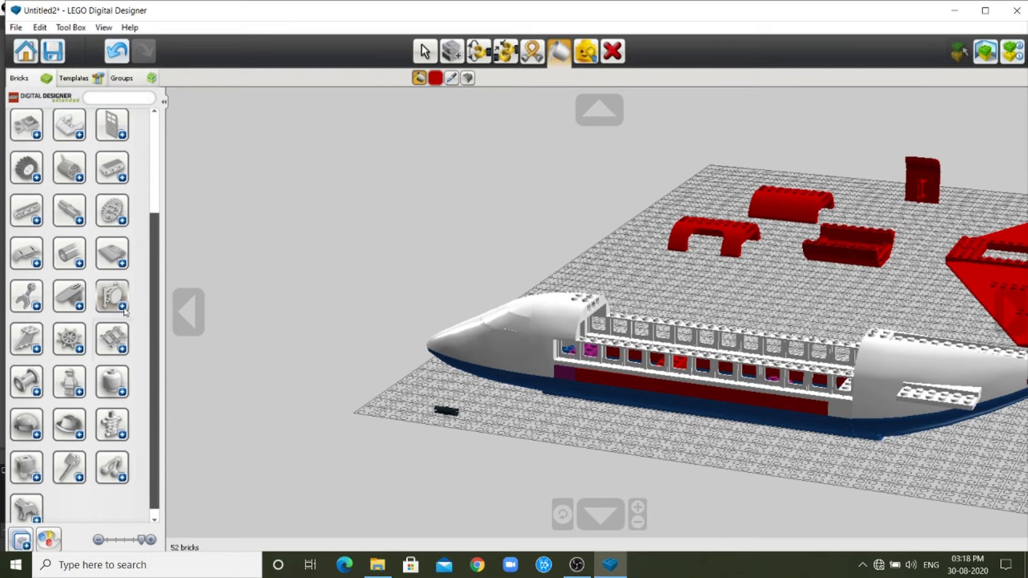
Find the Seat 2x2x2 brick and place it on the baseplate on the far side of the fuselage.
{"action": "left_click", "coordinate": [123, 309]}
{"action": "scroll", "coordinate": [114, 428], "scroll_direction": "down", "scroll_amount": 2}
{"action": "scroll", "coordinate": [114, 428], "scroll_direction": "down", "scroll_amount": 6}
{"action": "scroll", "coordinate": [114, 429], "scroll_direction": "down", "scroll_amount": 8}
{"action": "scroll", "coordinate": [114, 428], "scroll_direction": "down", "scroll_amount": 8}
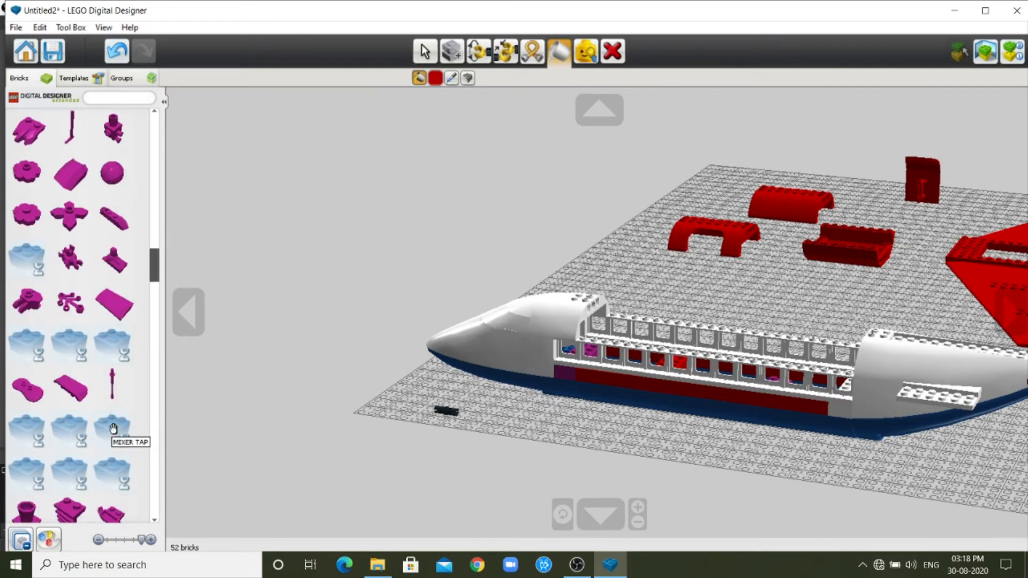
{"action": "scroll", "coordinate": [114, 428], "scroll_direction": "down", "scroll_amount": 6}
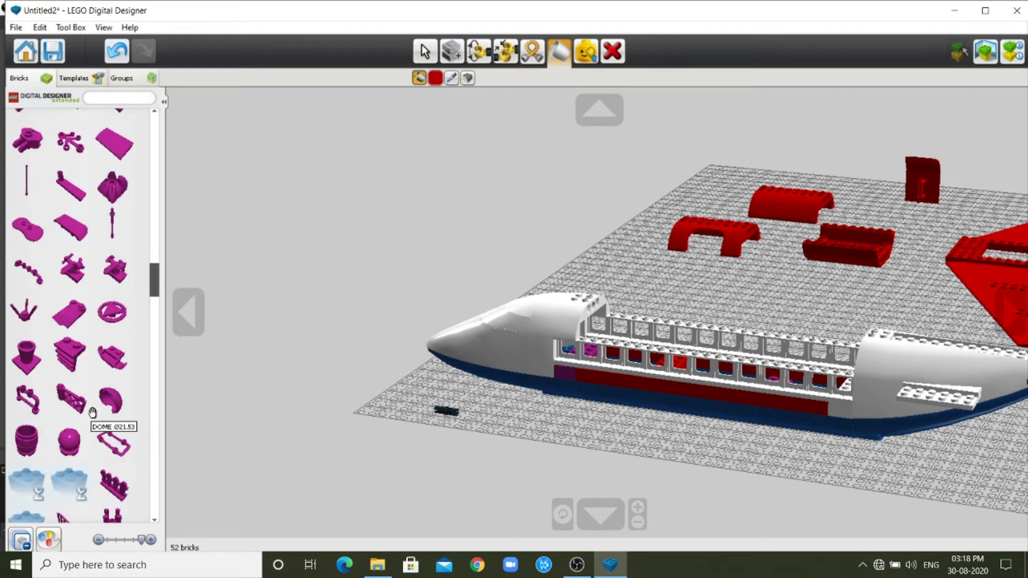
{"action": "scroll", "coordinate": [92, 412], "scroll_direction": "down", "scroll_amount": 2}
{"action": "scroll", "coordinate": [62, 375], "scroll_direction": "down", "scroll_amount": 9}
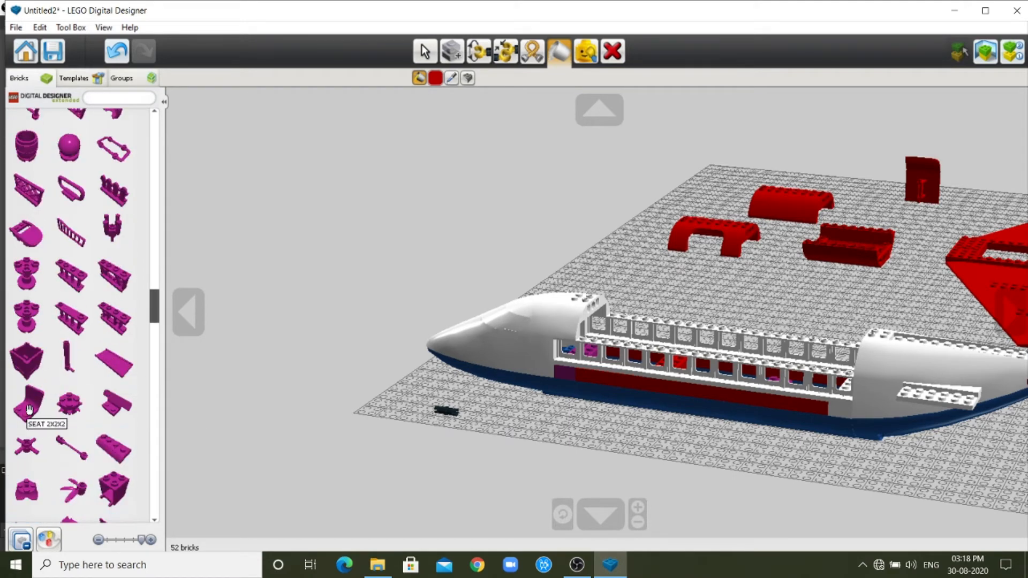
{"action": "left_click", "coordinate": [35, 408]}
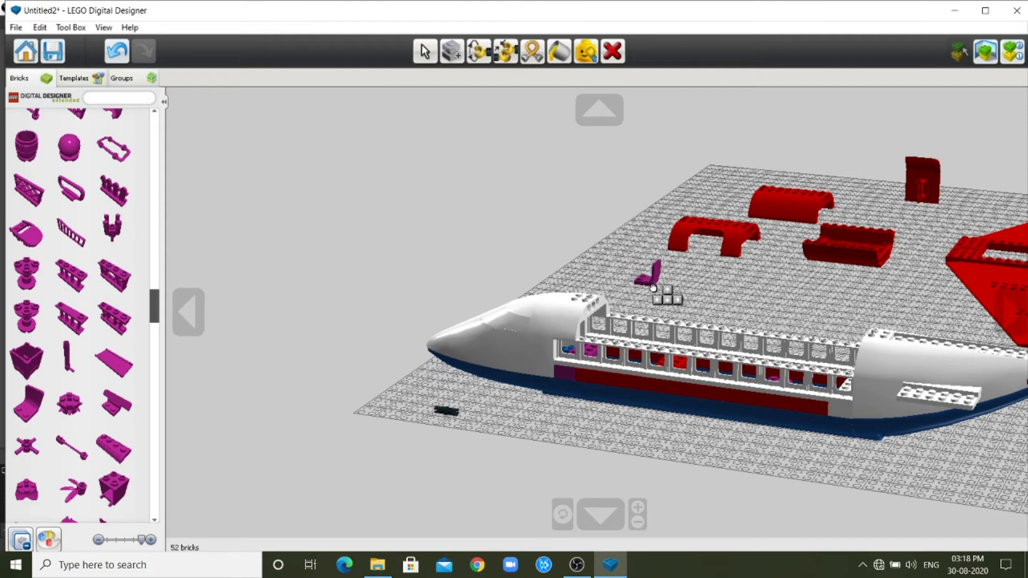
{"action": "scroll", "coordinate": [653, 288], "scroll_direction": "up", "scroll_amount": 3}
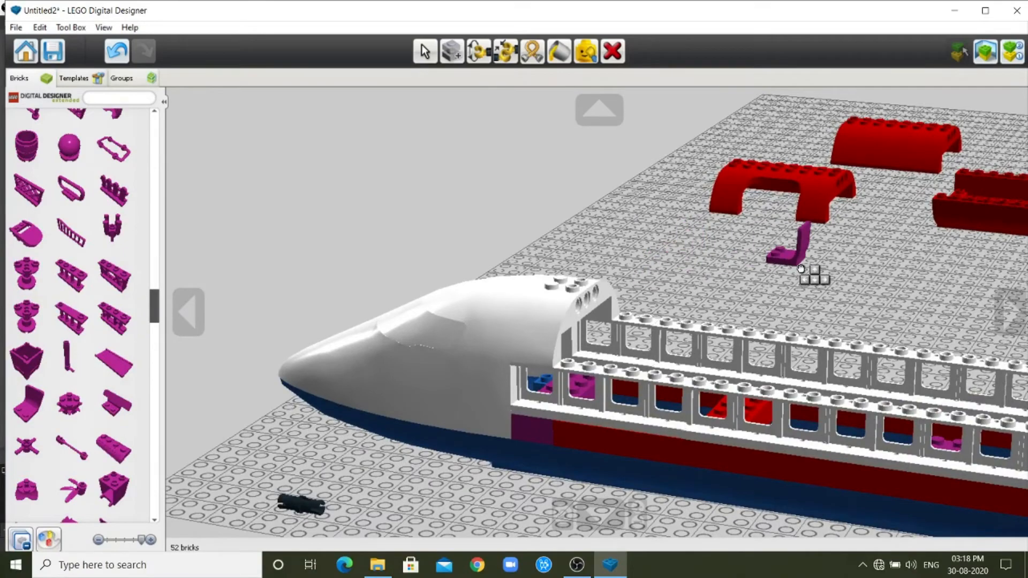
{"action": "left_click", "coordinate": [813, 274]}
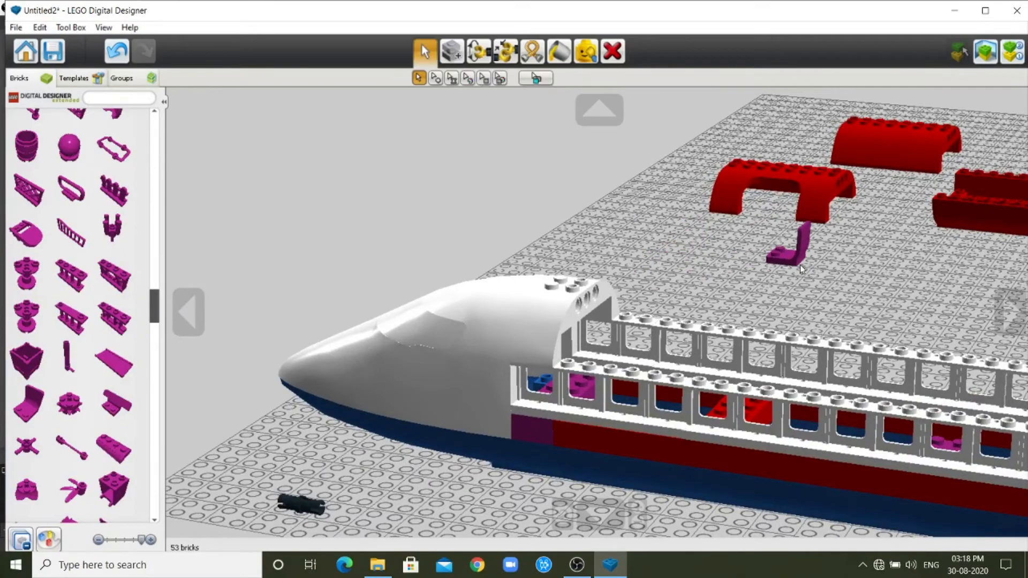
Move the purple seat across the baseplate to a spot close beside the airplane's fuselage.
{"action": "left_click", "coordinate": [1015, 308]}
{"action": "left_click", "coordinate": [1015, 307]}
{"action": "left_click", "coordinate": [1015, 307]}
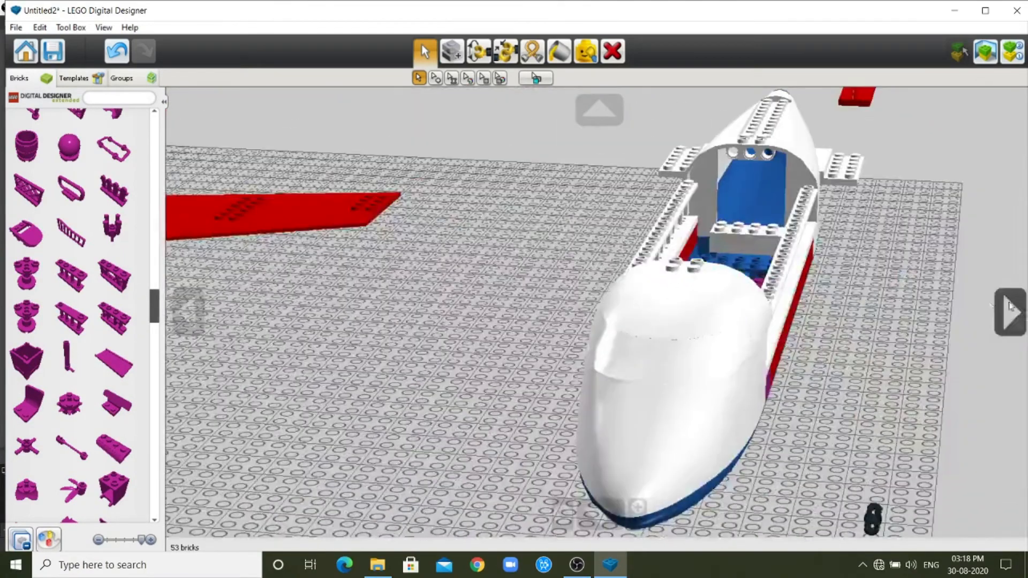
{"action": "scroll", "coordinate": [447, 410], "scroll_direction": "down", "scroll_amount": 3}
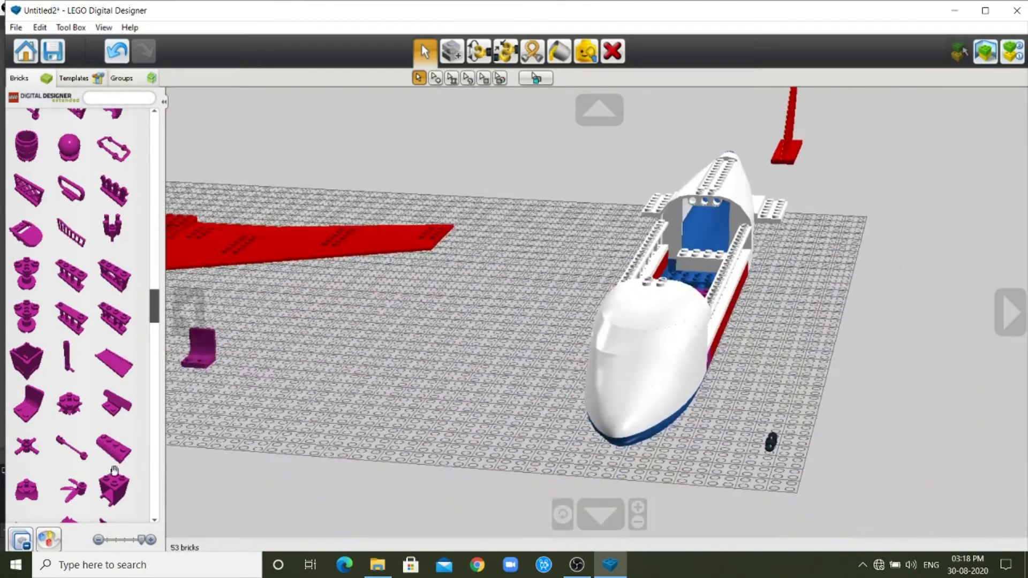
{"action": "left_click", "coordinate": [202, 351]}
{"action": "left_click", "coordinate": [588, 278]}
Clone the seat and fill the cabin with three rows of two seats on the white, purple and red cross bricks.
{"action": "scroll", "coordinate": [744, 353], "scroll_direction": "up", "scroll_amount": 4}
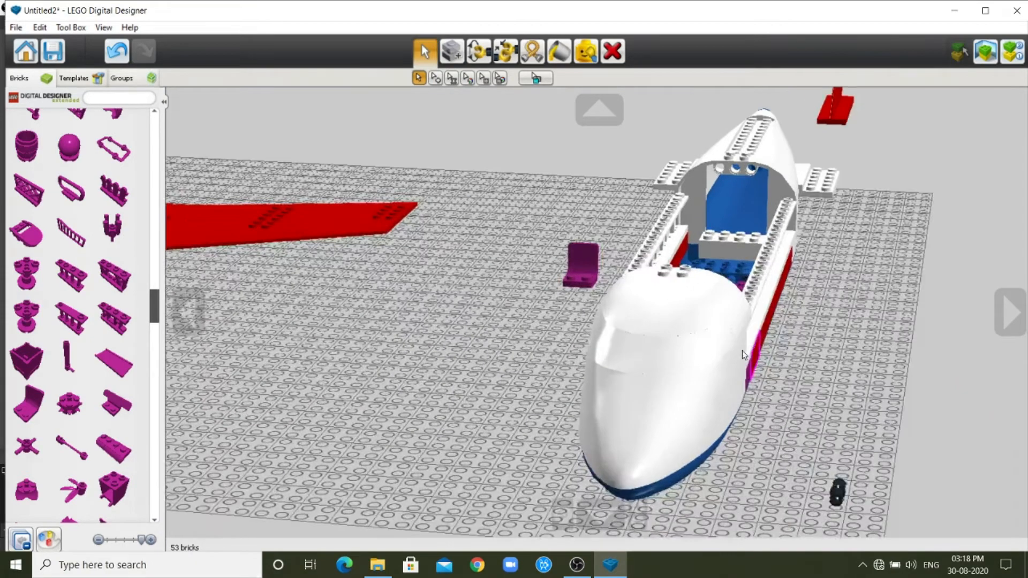
{"action": "left_click", "coordinate": [599, 515]}
{"action": "left_click", "coordinate": [600, 515]}
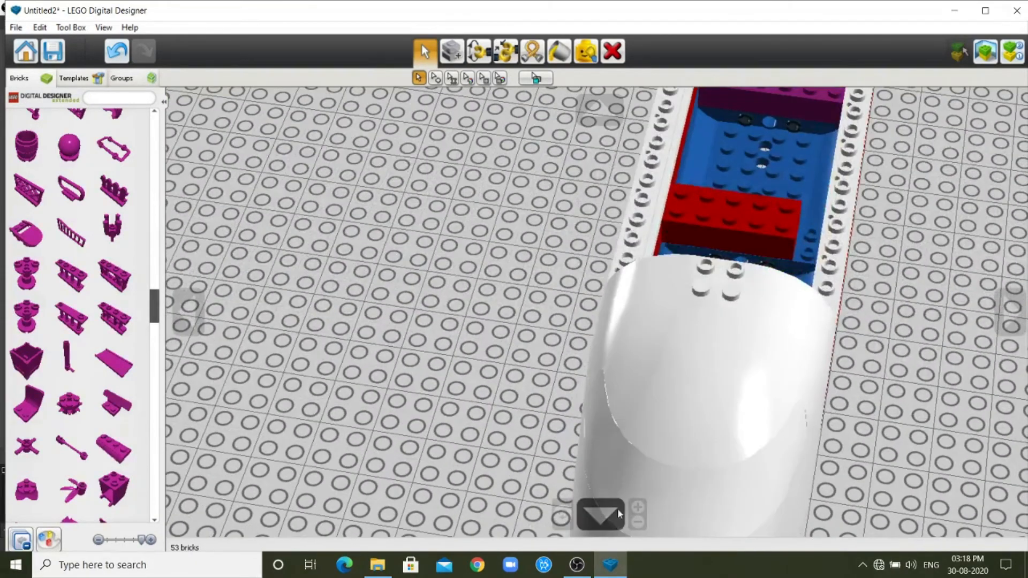
{"action": "scroll", "coordinate": [791, 209], "scroll_direction": "down", "scroll_amount": 5}
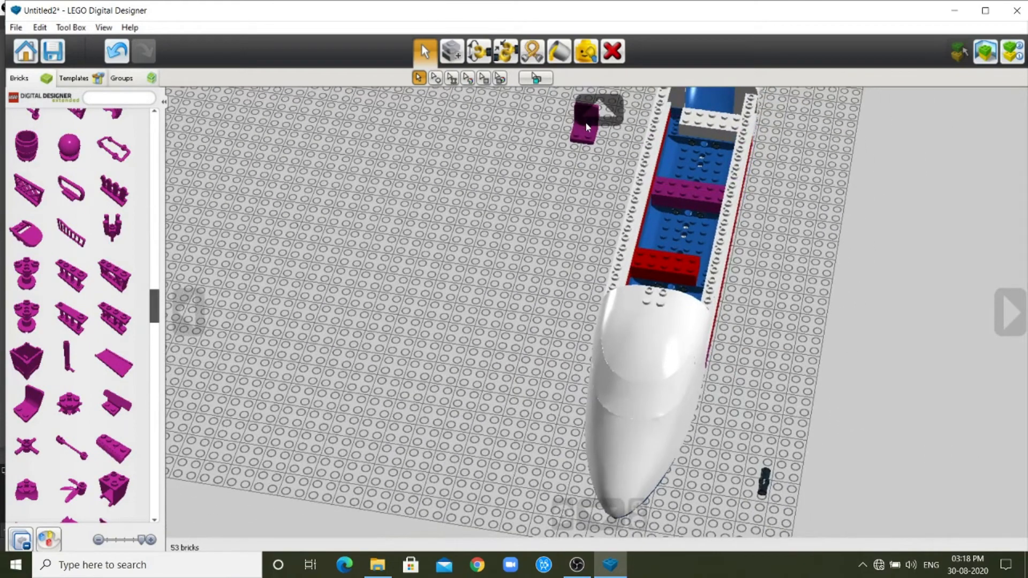
{"action": "left_click", "coordinate": [451, 51]}
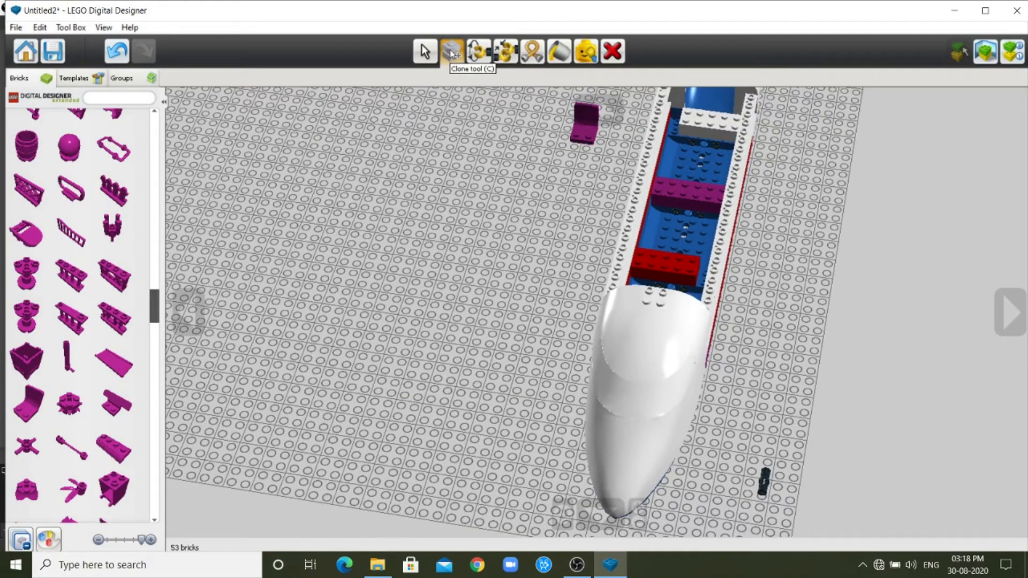
{"action": "left_click", "coordinate": [583, 119]}
{"action": "left_click", "coordinate": [588, 162]}
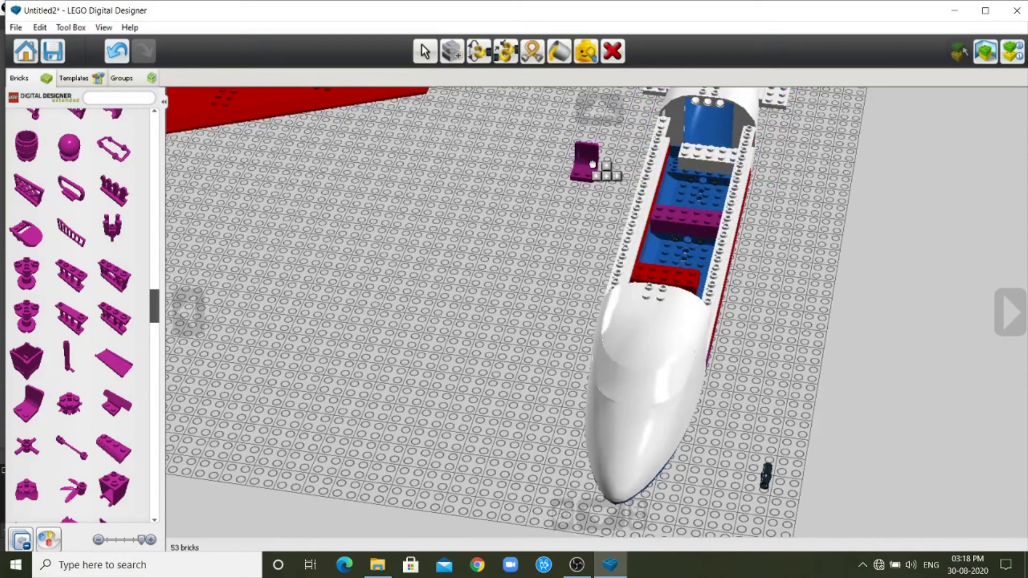
{"action": "left_click", "coordinate": [705, 152]}
{"action": "left_click", "coordinate": [705, 154]}
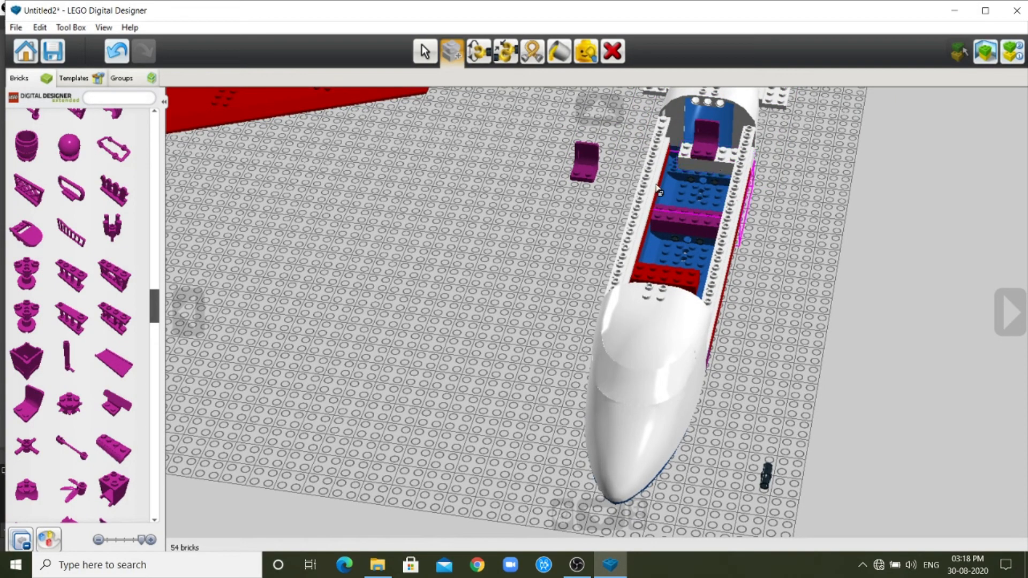
{"action": "left_click", "coordinate": [590, 170]}
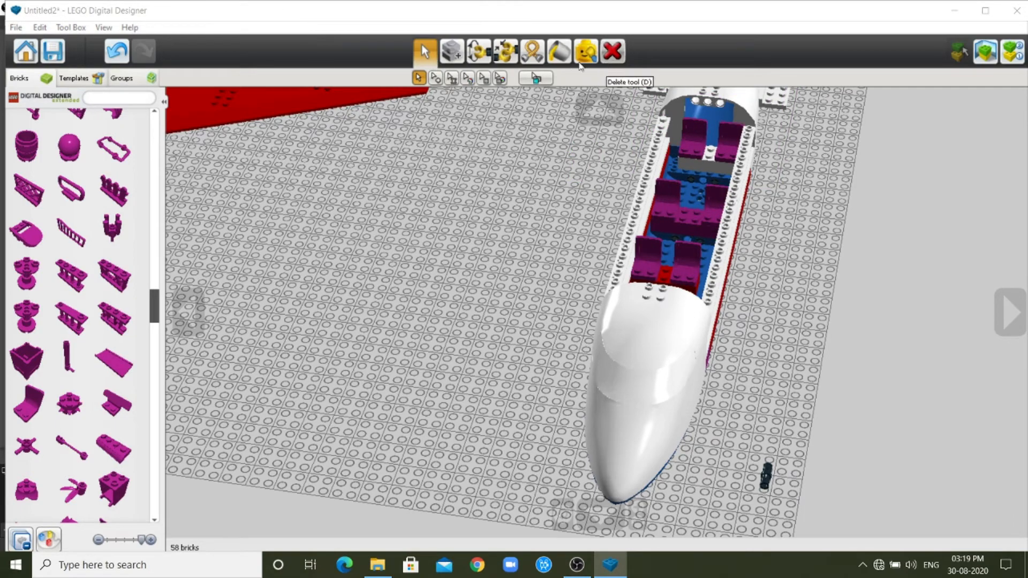
Paint all six purple cabin seats yellow.
{"action": "left_click", "coordinate": [560, 52]}
{"action": "left_click", "coordinate": [435, 78]}
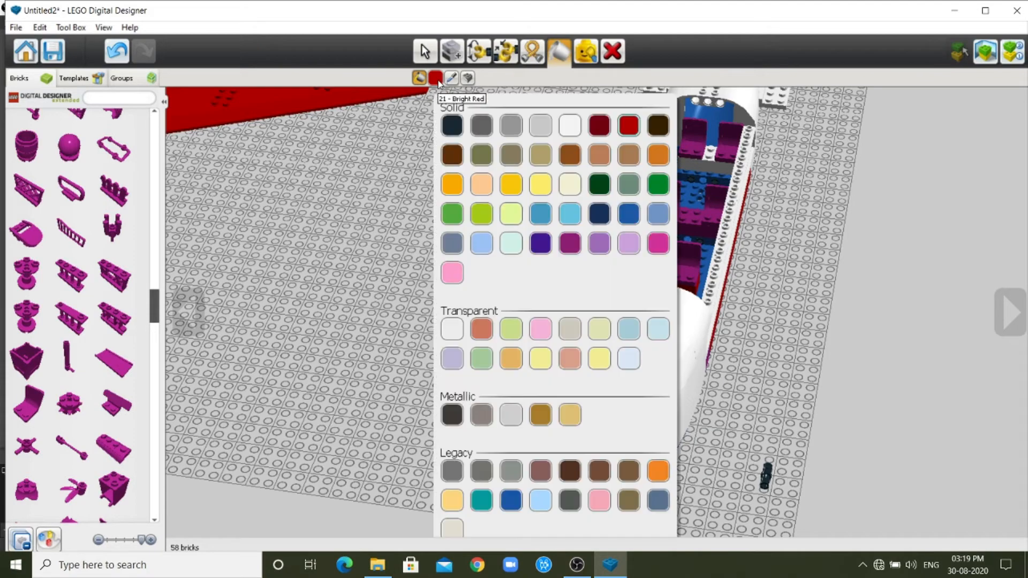
{"action": "left_click", "coordinate": [514, 187]}
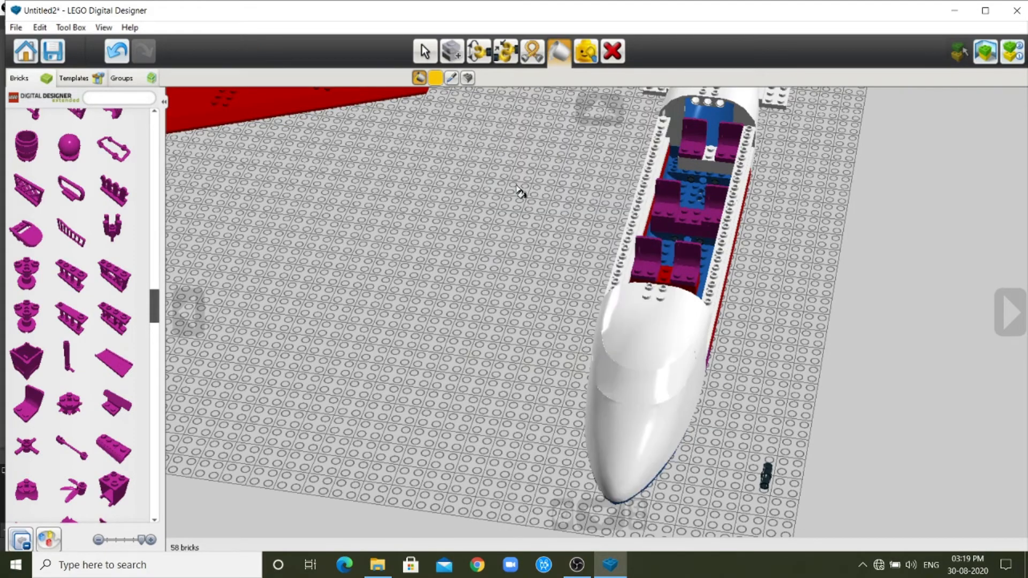
{"action": "left_click", "coordinate": [649, 242]}
{"action": "left_click", "coordinate": [697, 258]}
{"action": "left_click", "coordinate": [707, 217]}
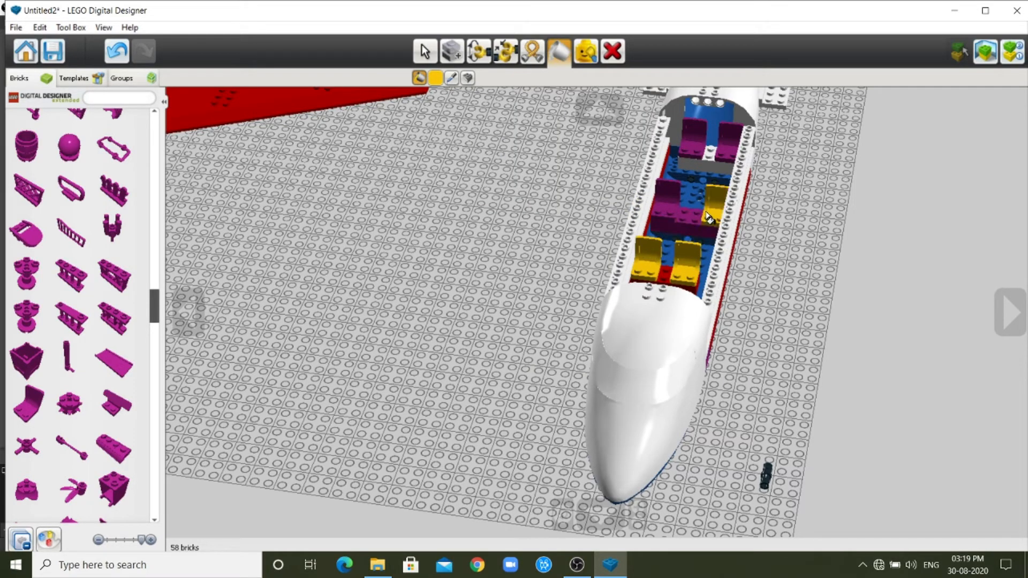
{"action": "left_click", "coordinate": [667, 199]}
{"action": "left_click", "coordinate": [687, 146]}
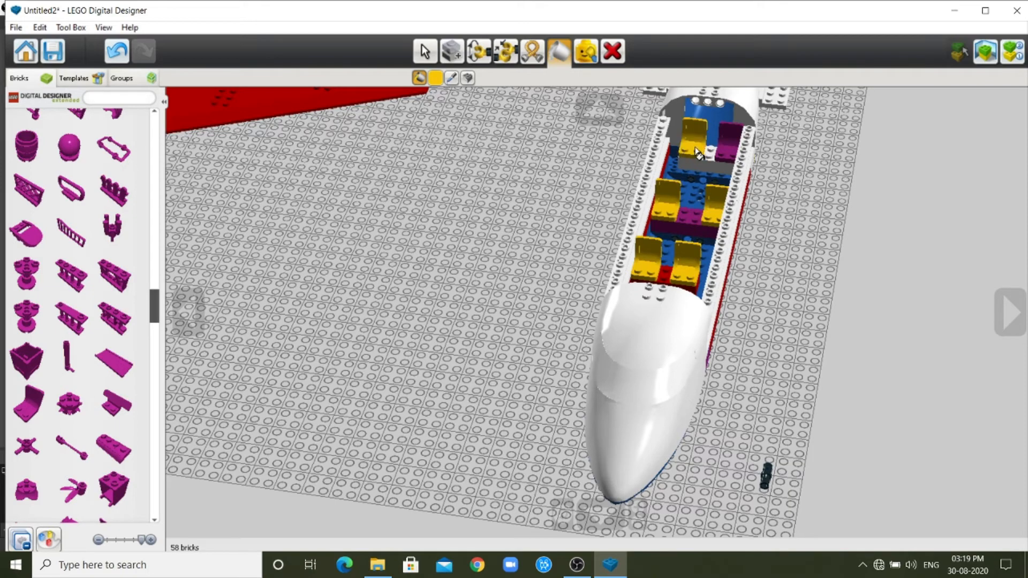
{"action": "left_click", "coordinate": [728, 140]}
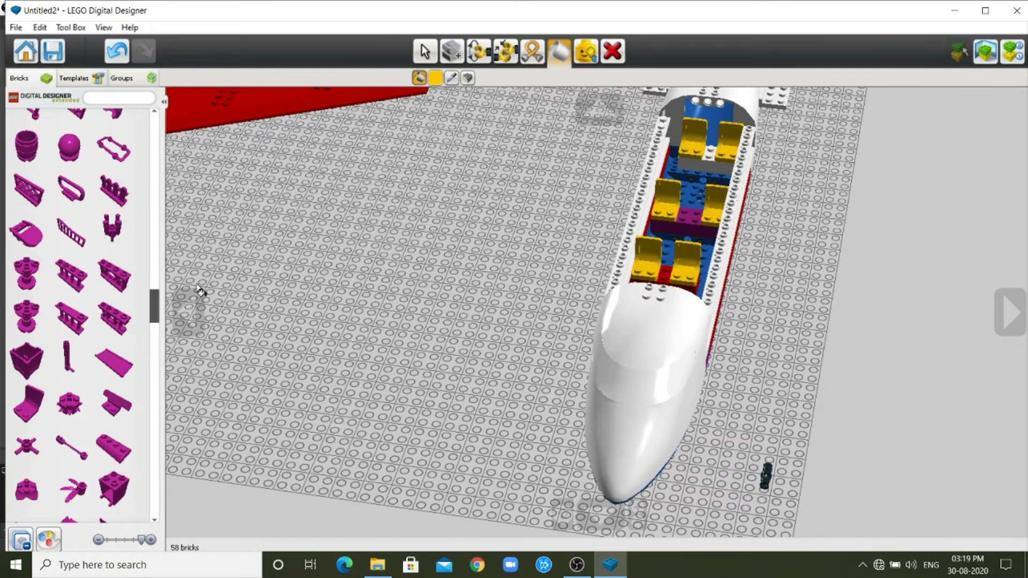
Clone the black connector pin into the two outer holes at the rear of the nose section's roof.
{"action": "left_click", "coordinate": [191, 304]}
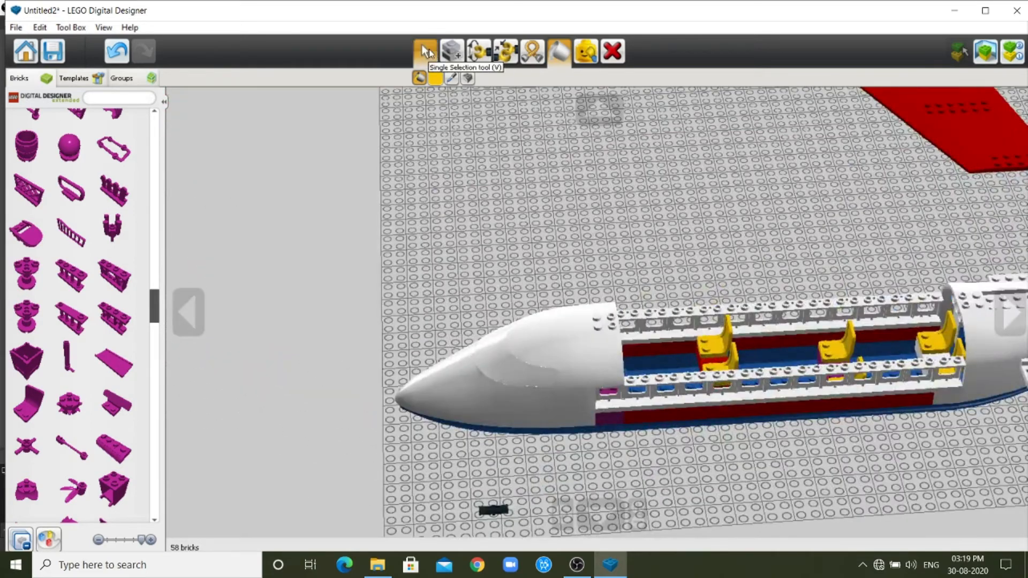
{"action": "left_click", "coordinate": [424, 51]}
{"action": "scroll", "coordinate": [815, 438], "scroll_direction": "down", "scroll_amount": 3}
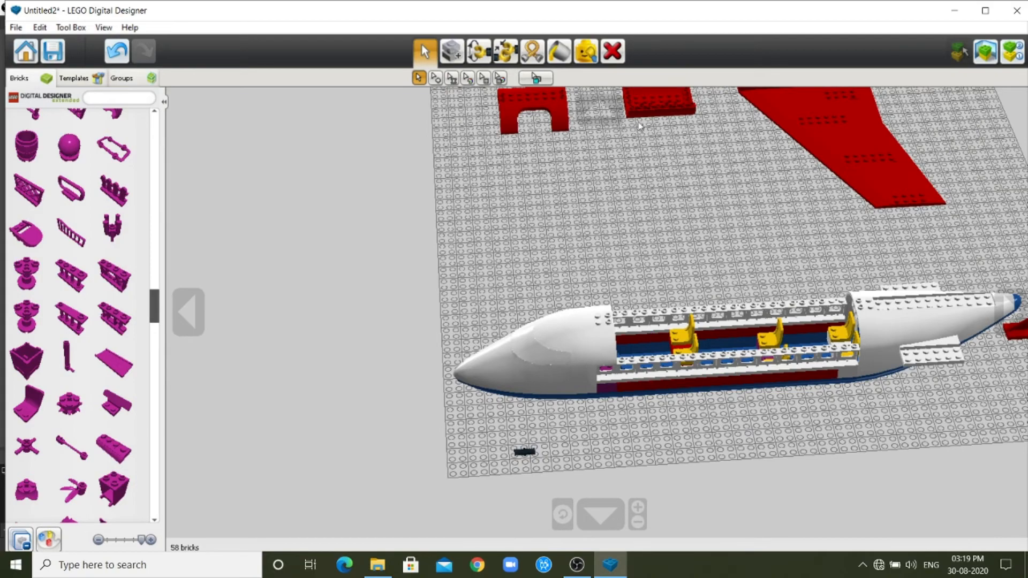
{"action": "left_click", "coordinate": [609, 111]}
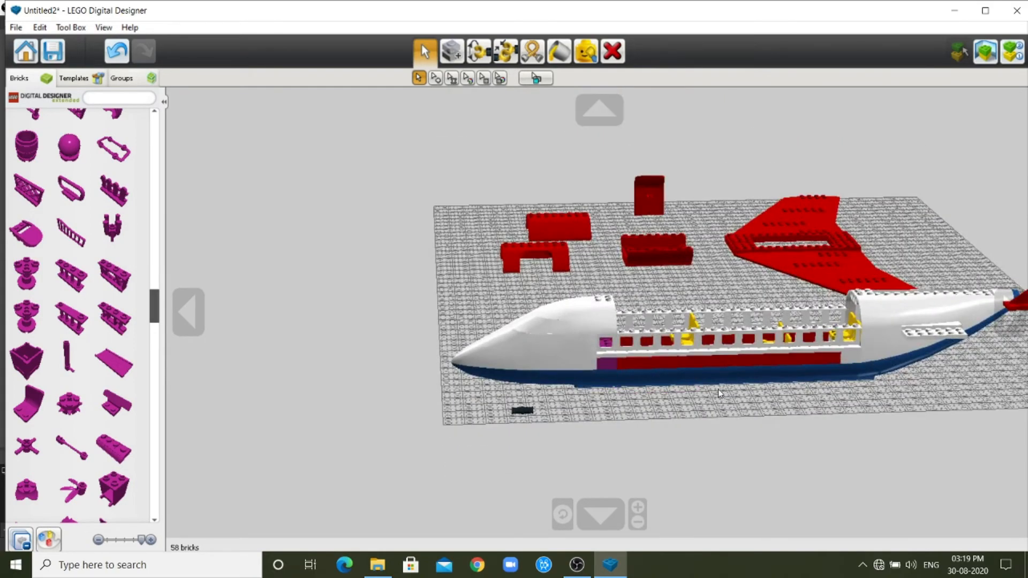
{"action": "scroll", "coordinate": [720, 393], "scroll_direction": "up", "scroll_amount": 5}
{"action": "left_click", "coordinate": [187, 309]}
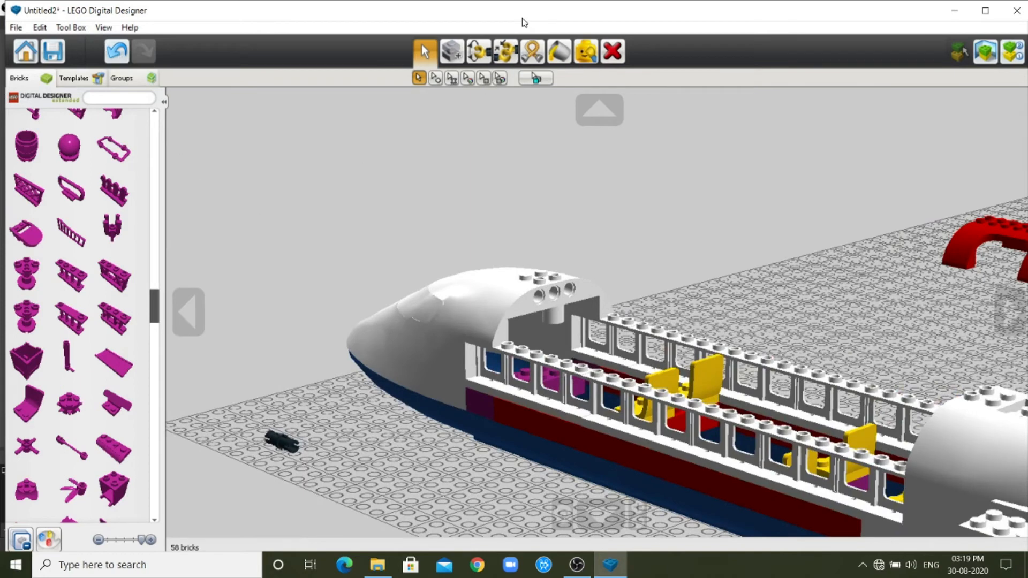
{"action": "left_click", "coordinate": [451, 51]}
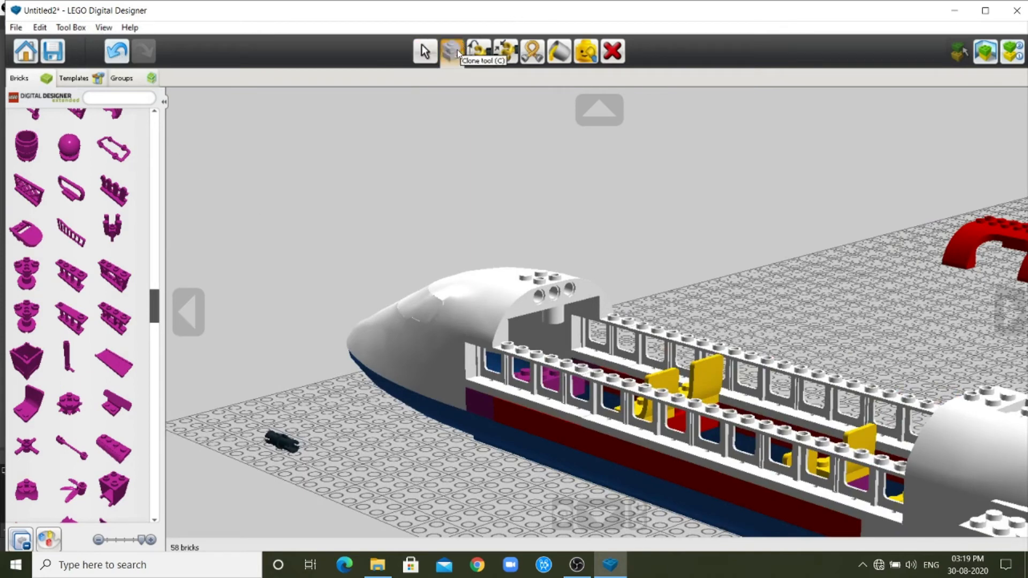
{"action": "left_click", "coordinate": [284, 444]}
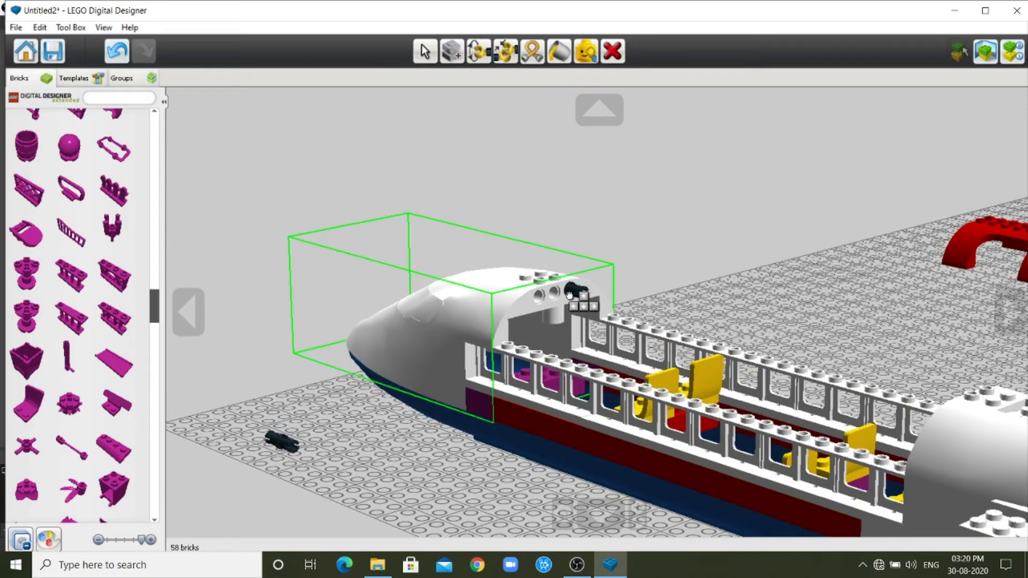
{"action": "left_click", "coordinate": [569, 294]}
{"action": "left_click", "coordinate": [284, 445]}
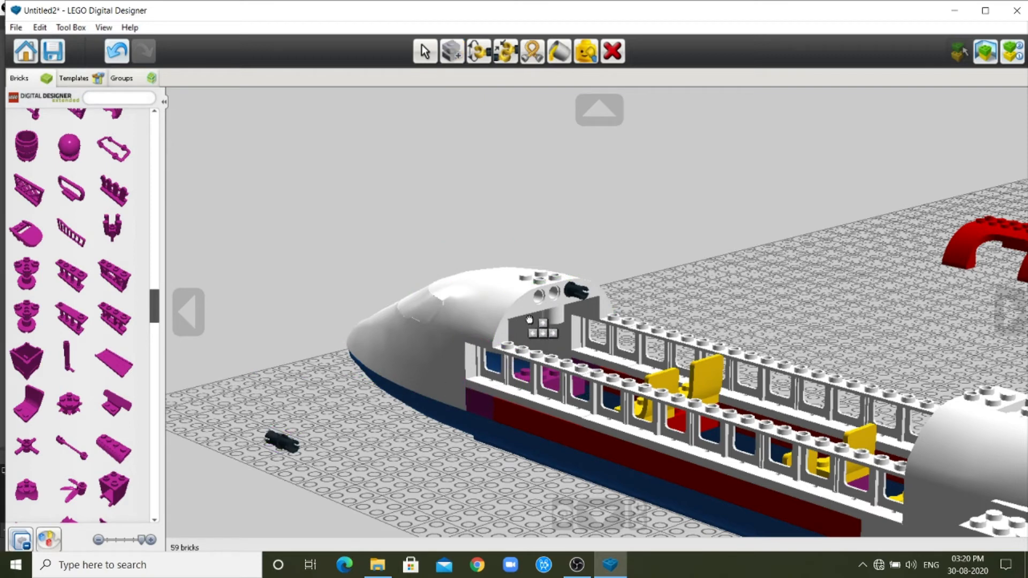
{"action": "left_click", "coordinate": [545, 307]}
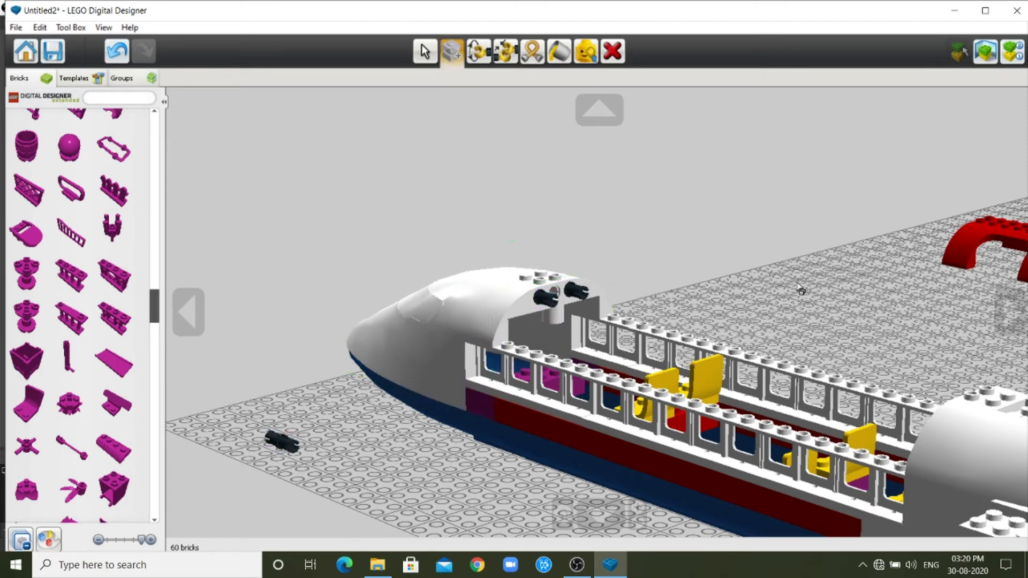
Try a clone of the red roof arch with side cut-outs directly behind the nose and undo the placement.
{"action": "left_click", "coordinate": [1010, 310]}
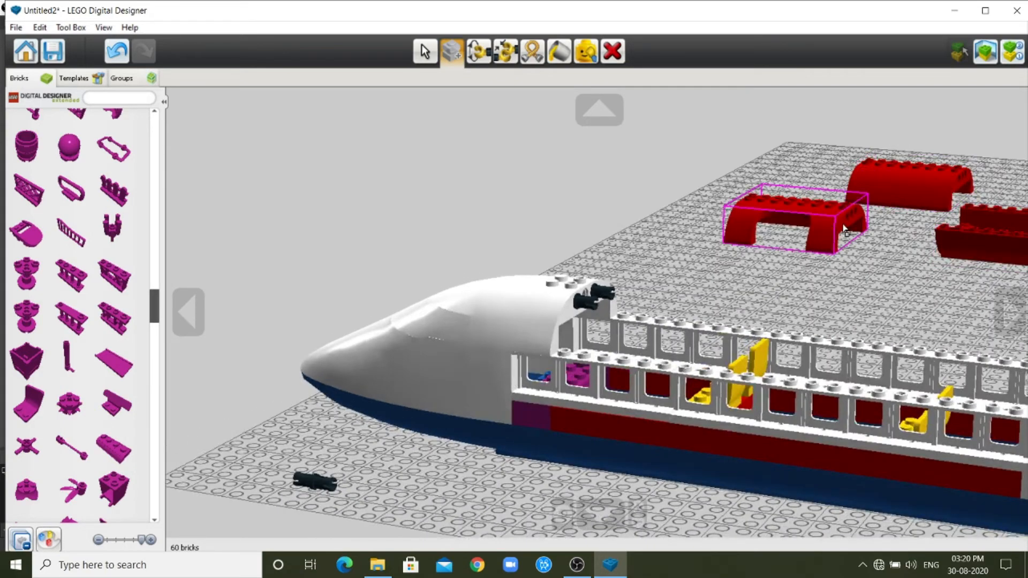
{"action": "left_click", "coordinate": [833, 232]}
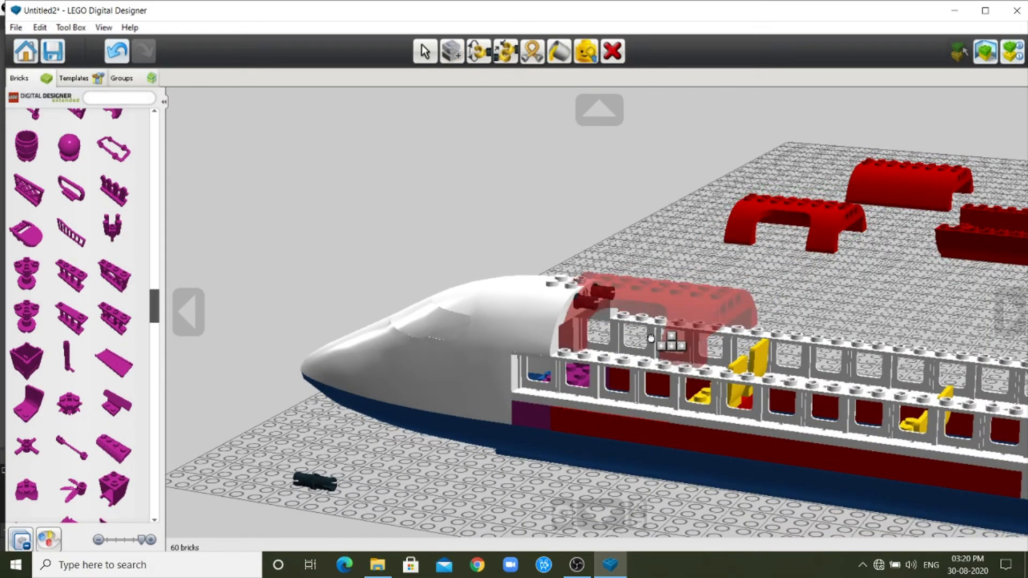
{"action": "left_click", "coordinate": [667, 341]}
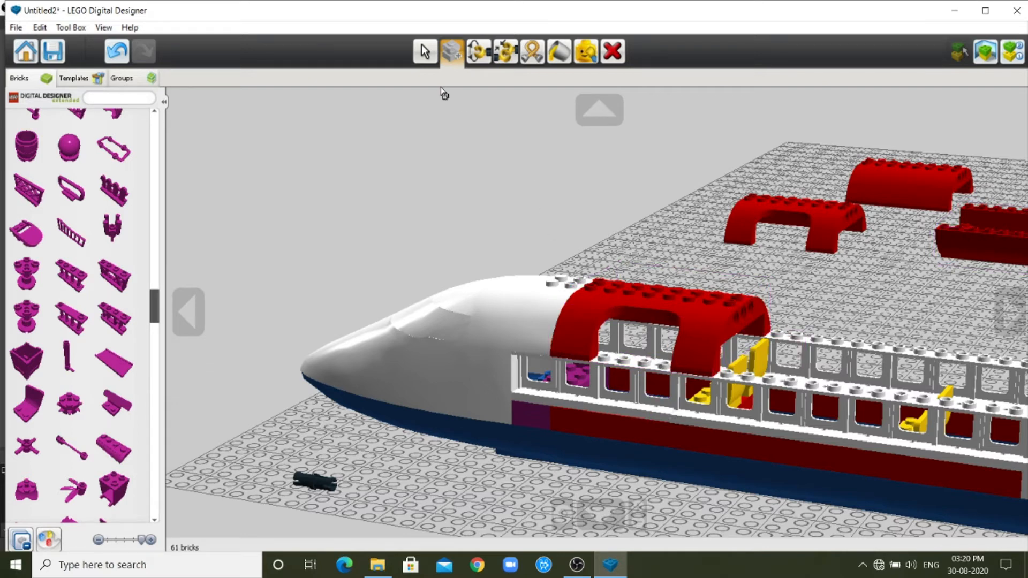
{"action": "key", "text": "ctrl+z"}
Clone the solid red roof arch onto the window walls directly behind the nose section.
{"action": "left_click", "coordinate": [901, 185]}
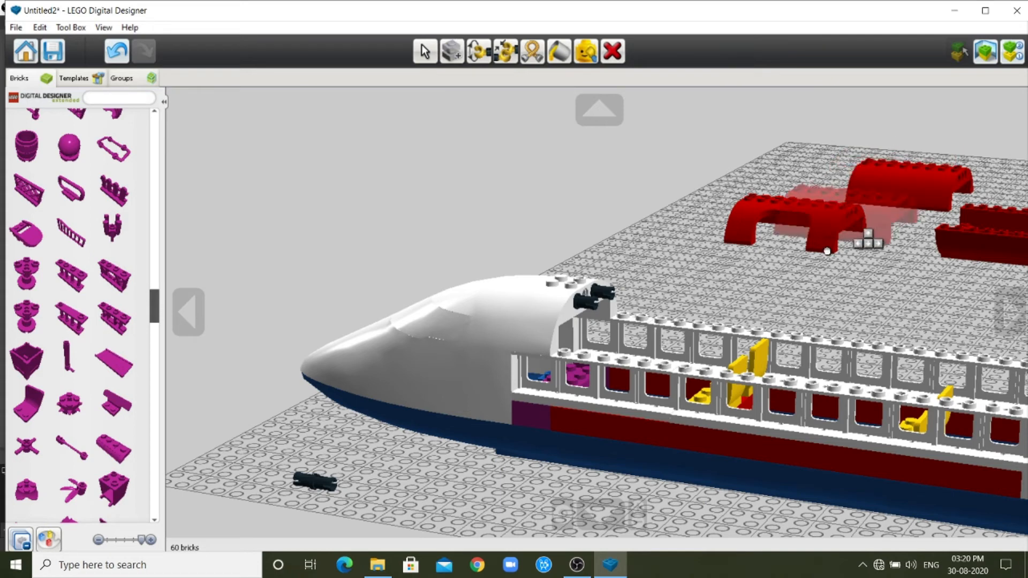
{"action": "left_click", "coordinate": [648, 330]}
{"action": "left_click", "coordinate": [647, 330]}
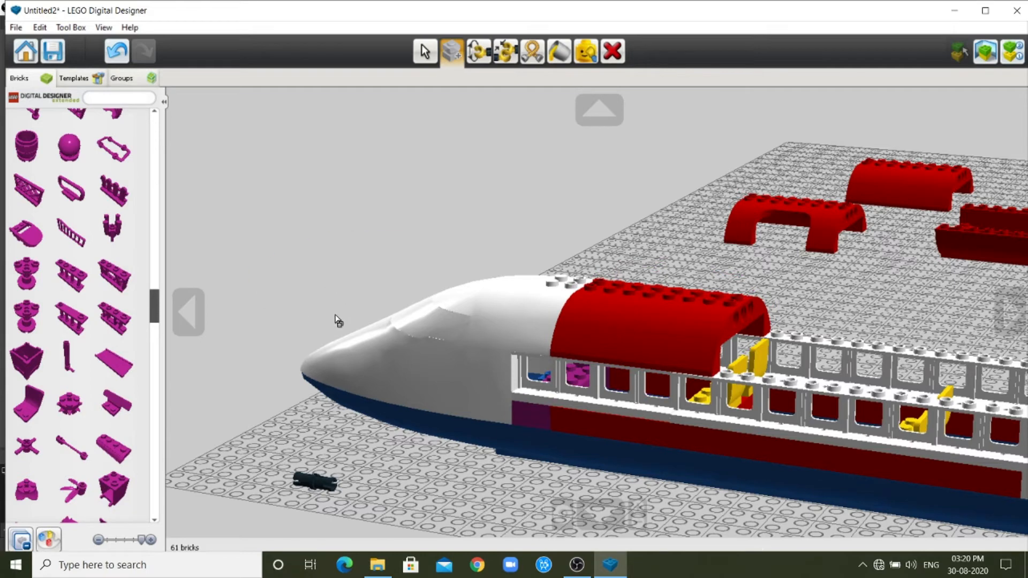
Clone the black connector pin into both rear holes of the first red roof arch and attach a cloned solid red arch behind it.
{"action": "left_click", "coordinate": [317, 486]}
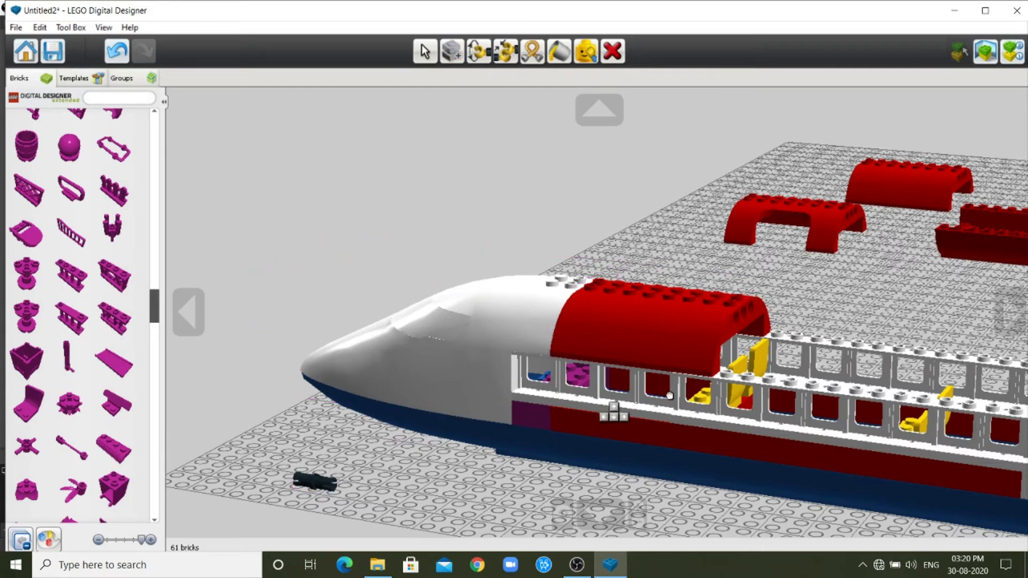
{"action": "left_click", "coordinate": [752, 323]}
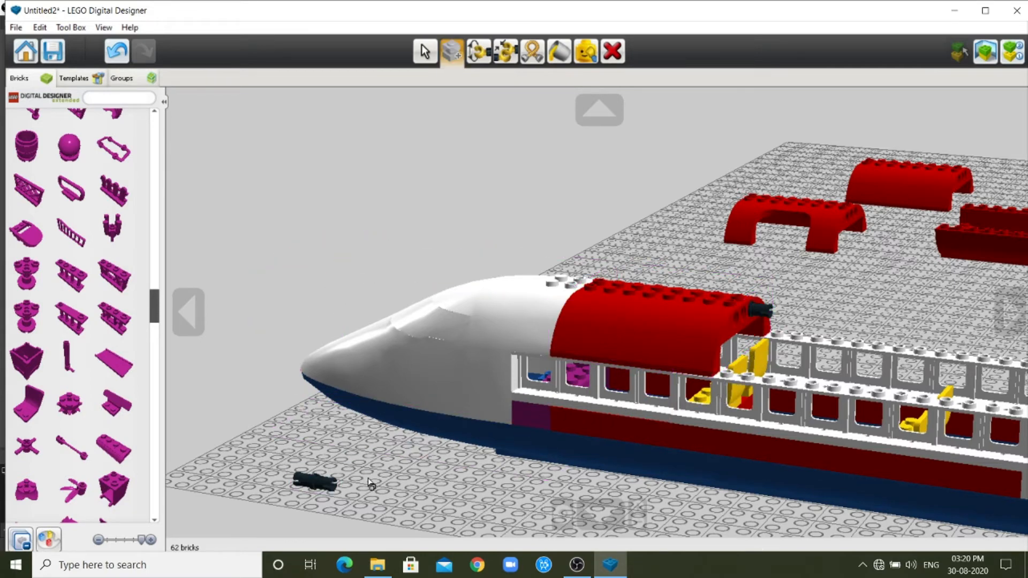
{"action": "left_click", "coordinate": [321, 484]}
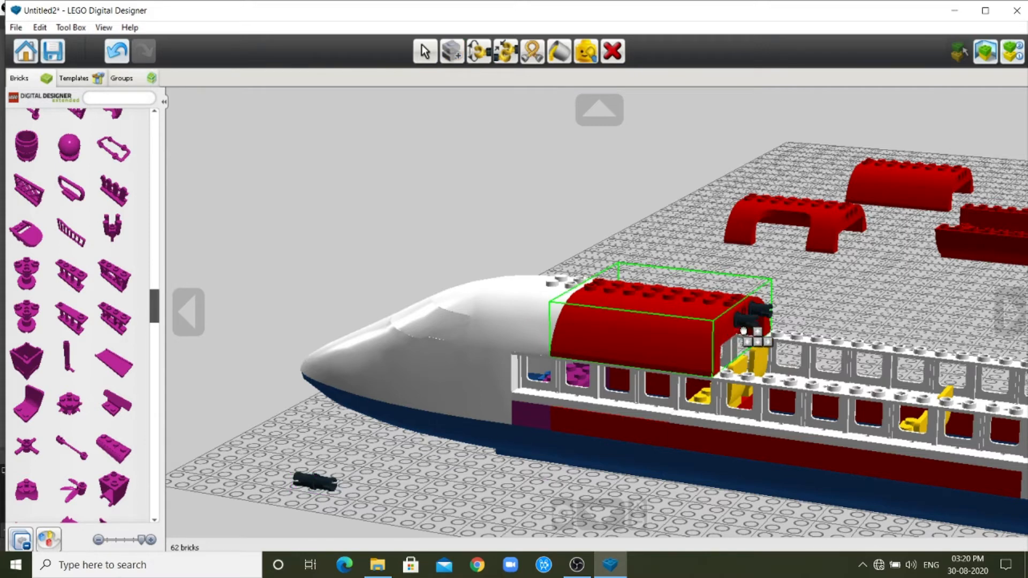
{"action": "left_click", "coordinate": [774, 322]}
{"action": "left_click", "coordinate": [916, 190]}
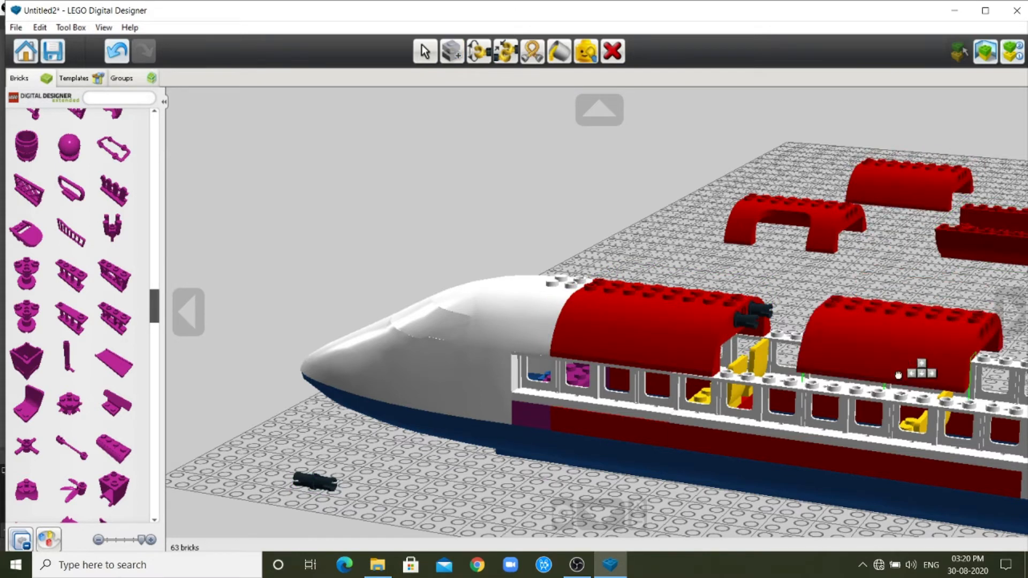
{"action": "left_click", "coordinate": [822, 364]}
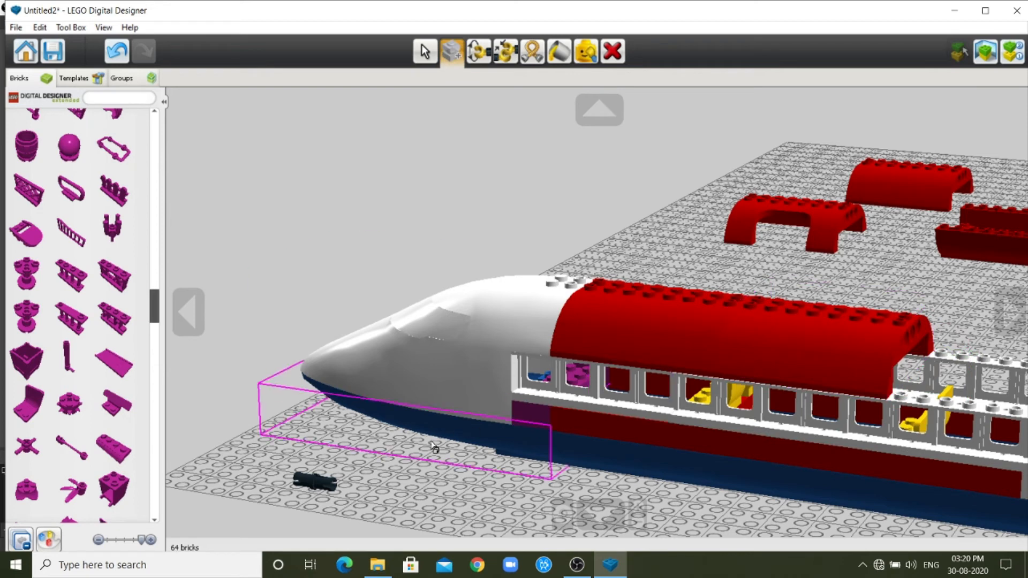
Clone two connector pins into the second roof arch's rear holes and fill the remaining gap before the tail with another solid red arch.
{"action": "left_click", "coordinate": [318, 483]}
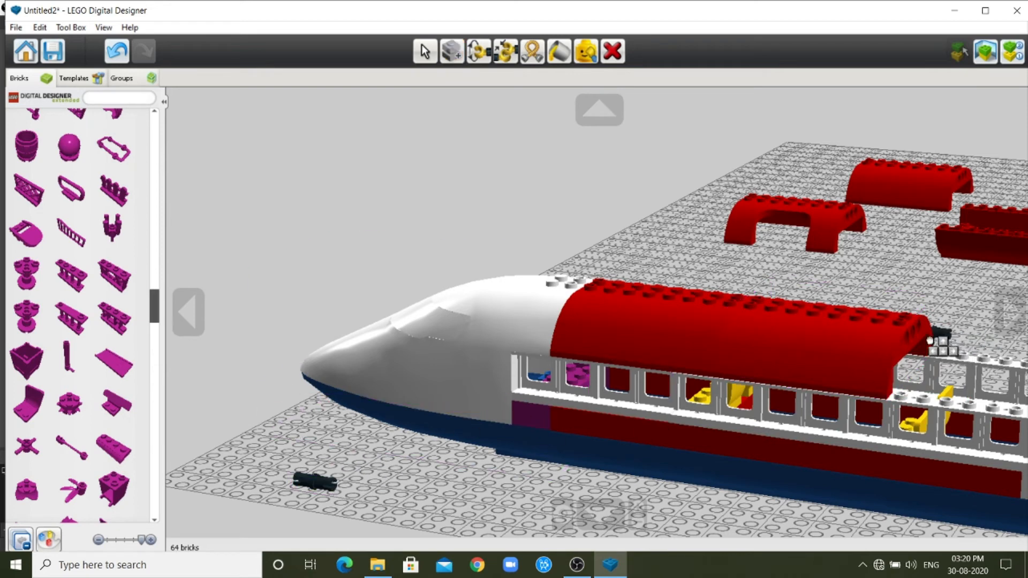
{"action": "left_click", "coordinate": [929, 332]}
{"action": "left_click", "coordinate": [332, 483]}
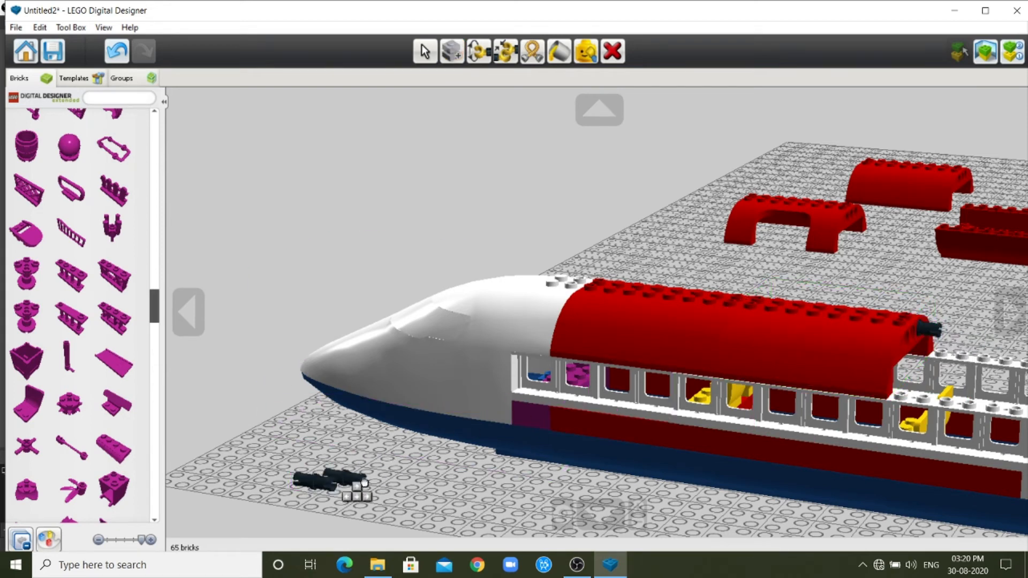
{"action": "left_click", "coordinate": [908, 362]}
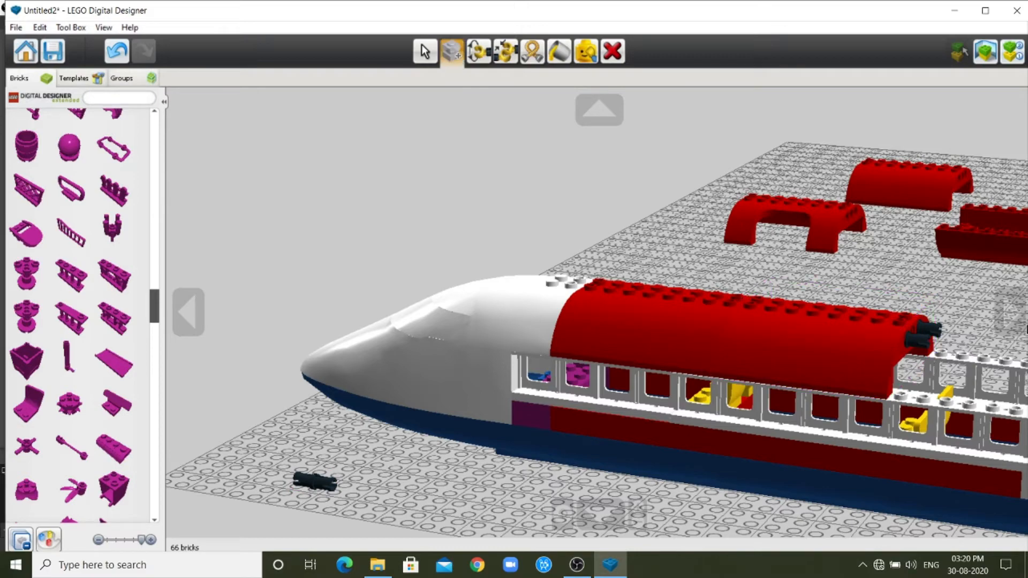
{"action": "scroll", "coordinate": [856, 369], "scroll_direction": "down", "scroll_amount": 3}
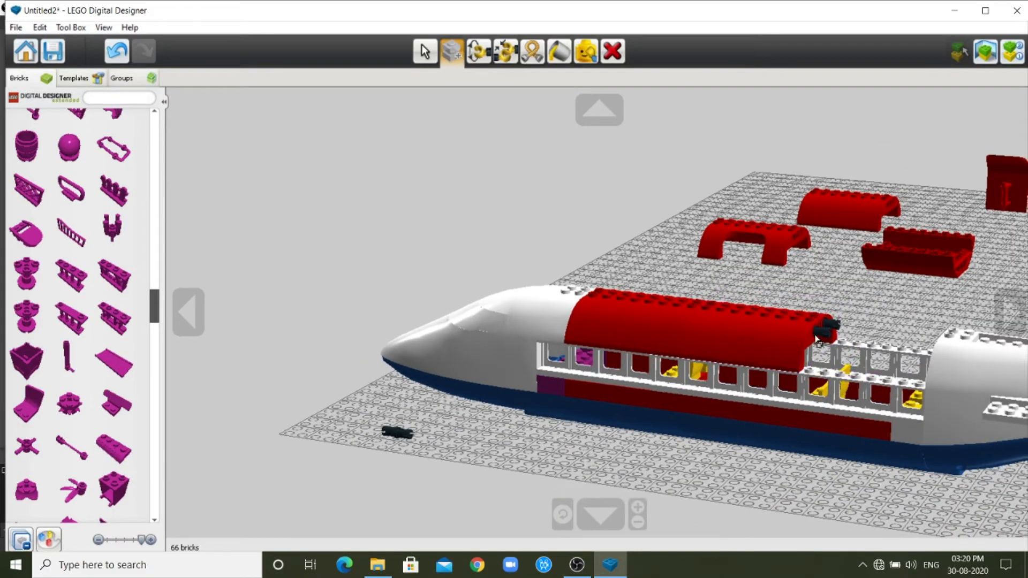
{"action": "left_click", "coordinate": [846, 206]}
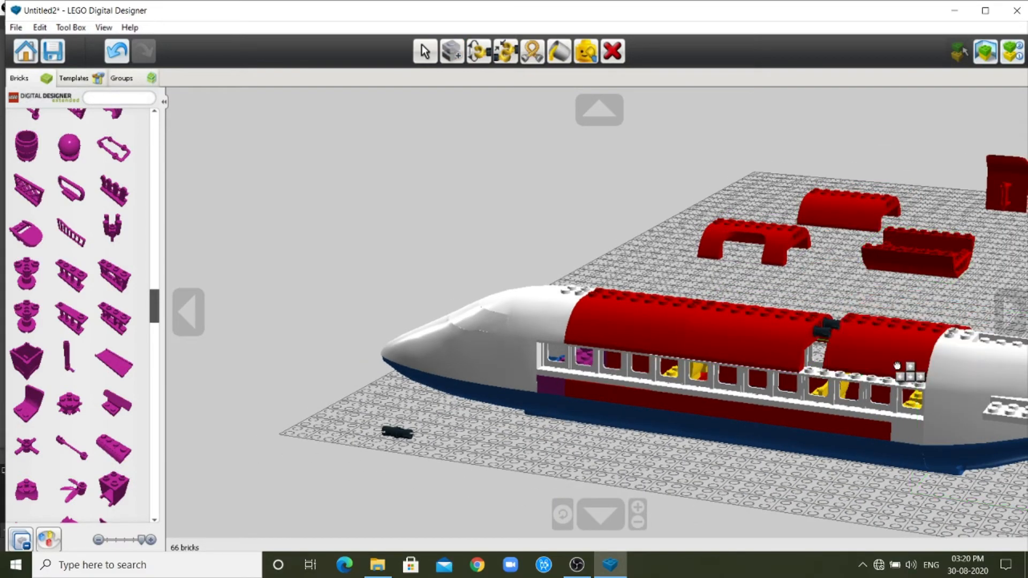
{"action": "left_click", "coordinate": [878, 363]}
Delete the loose connector pin and all spare red roof and panel parts from the baseplate, keeping the wing and tail assemblies.
{"action": "scroll", "coordinate": [873, 373], "scroll_direction": "down", "scroll_amount": 5}
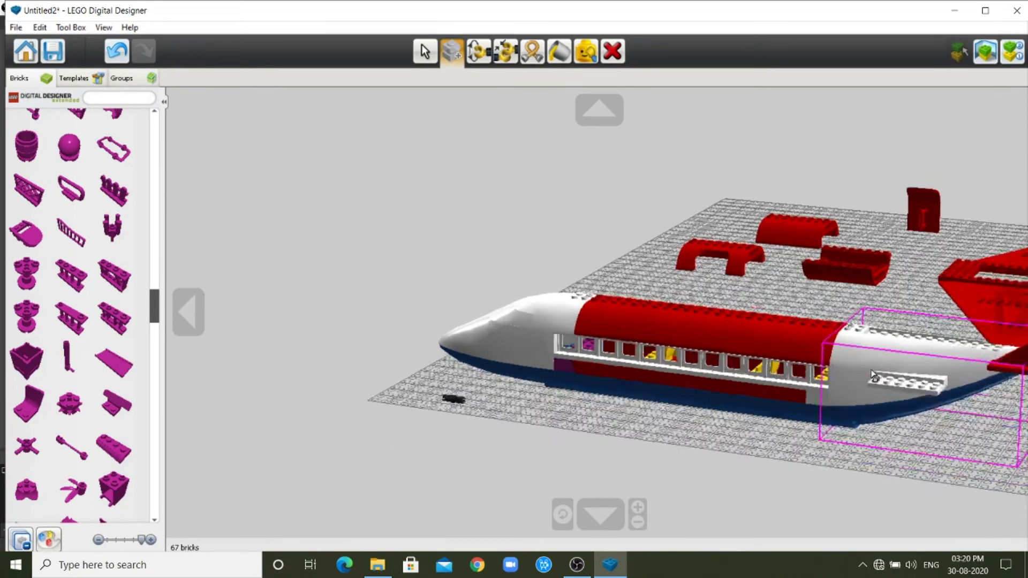
{"action": "key", "text": "Delete"}
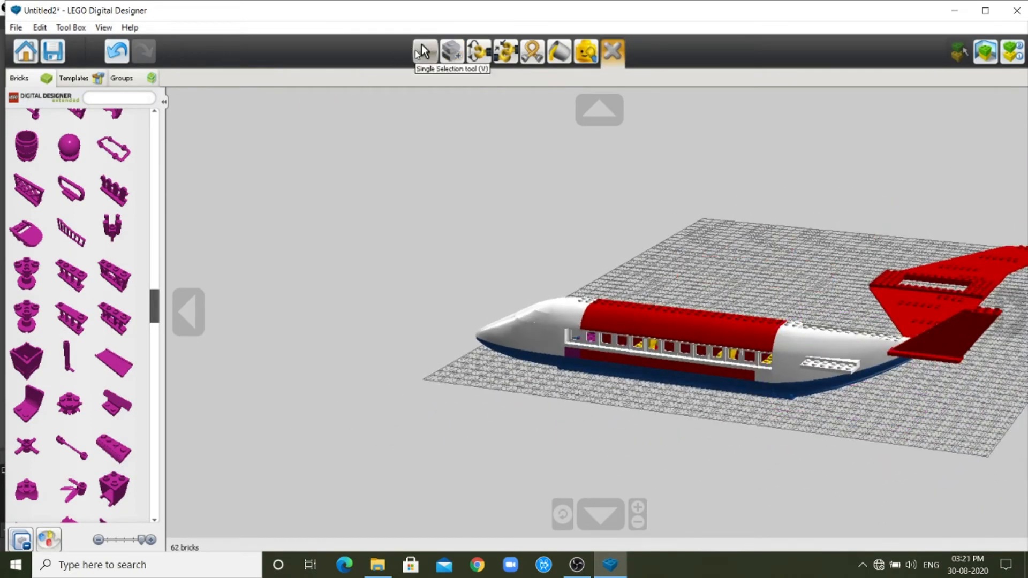
{"action": "left_click", "coordinate": [424, 51]}
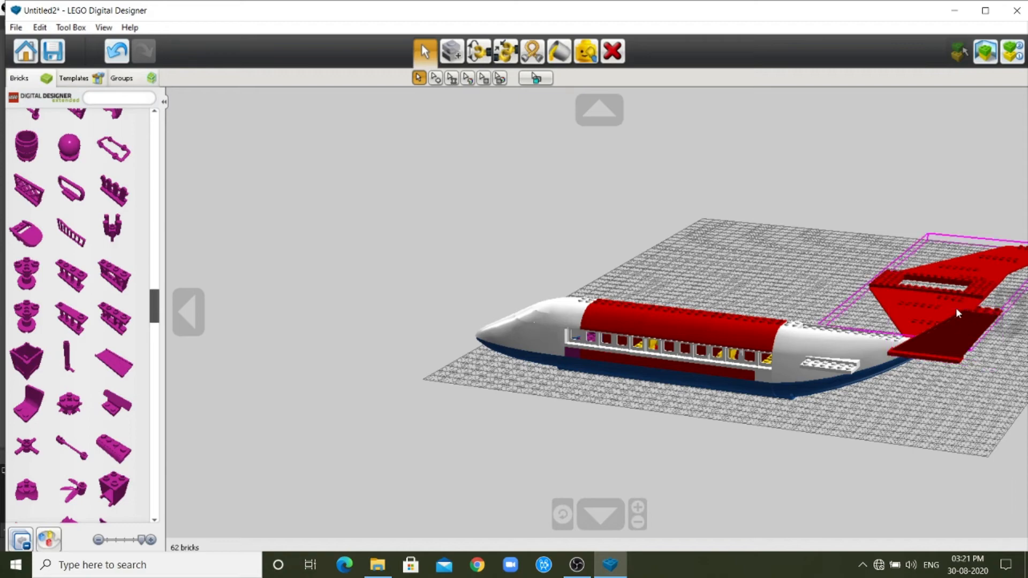
Rotate the red wing assembly to match the airplane and attach it beneath the middle of the fuselage.
{"action": "left_click_drag", "start_coordinate": [937, 309], "coordinate": [709, 418]}
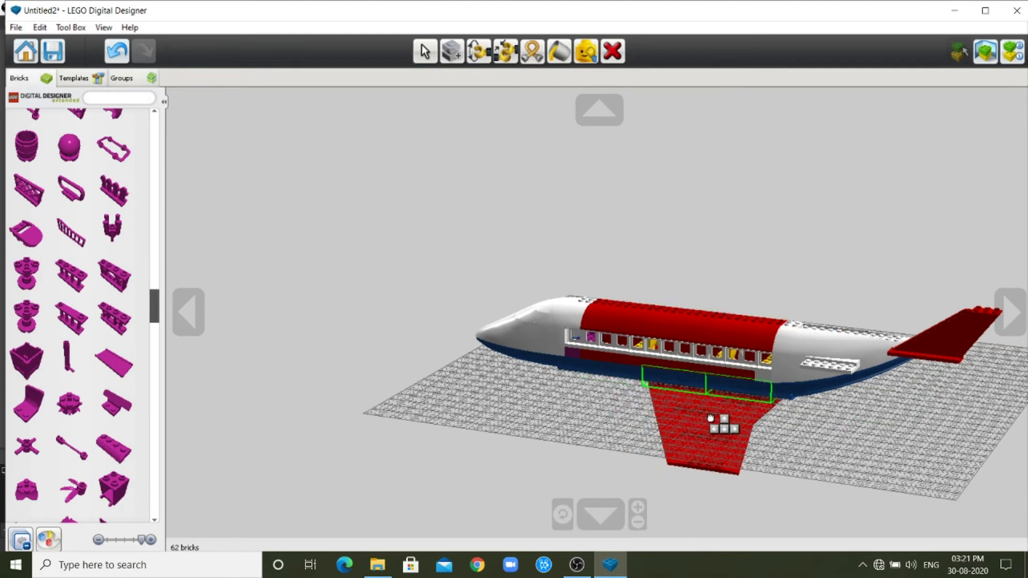
{"action": "key", "text": "Right"}
{"action": "key", "text": "Right"}
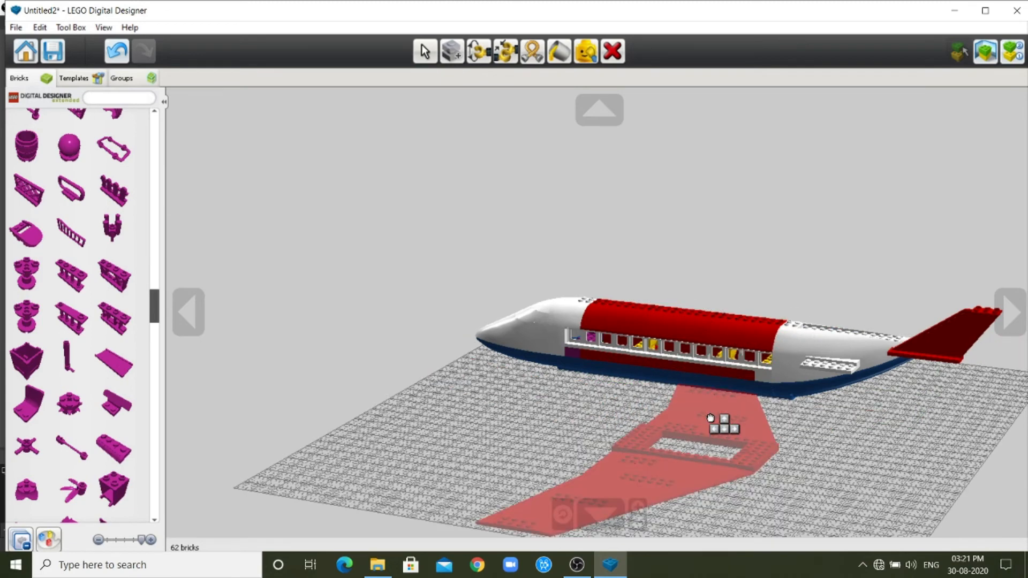
{"action": "key", "text": "Right"}
{"action": "key", "text": "Right"}
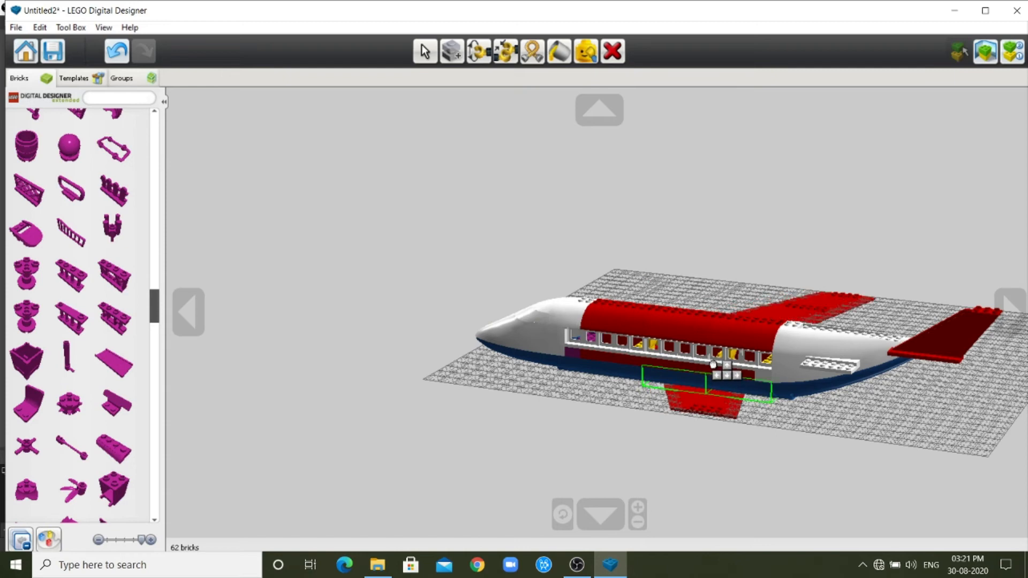
{"action": "left_click", "coordinate": [691, 411]}
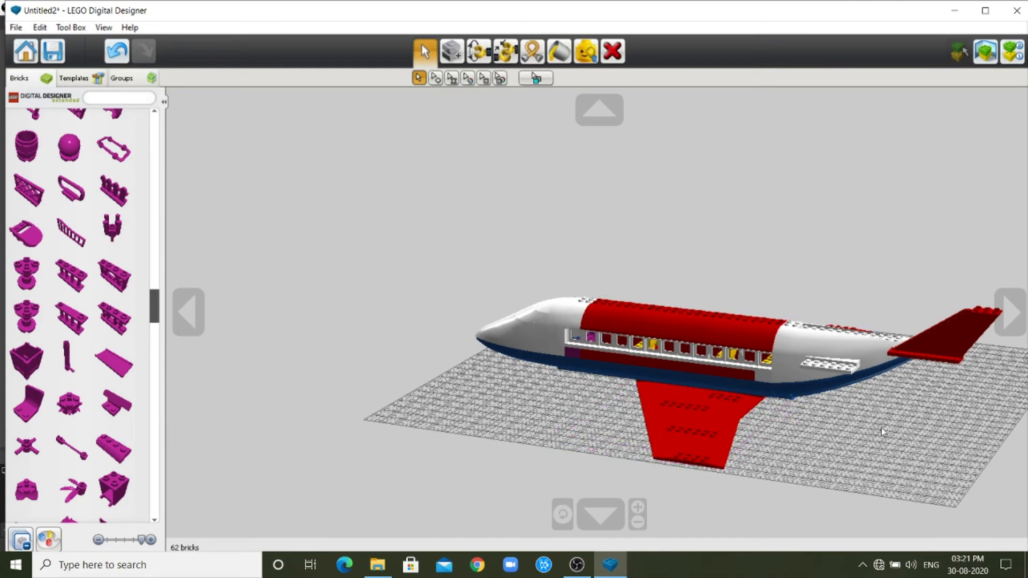
Shift the wing assembly toward the port side beneath the fuselage, covering the rectangular opening beside the starboard wall.
{"action": "left_click", "coordinate": [1010, 312]}
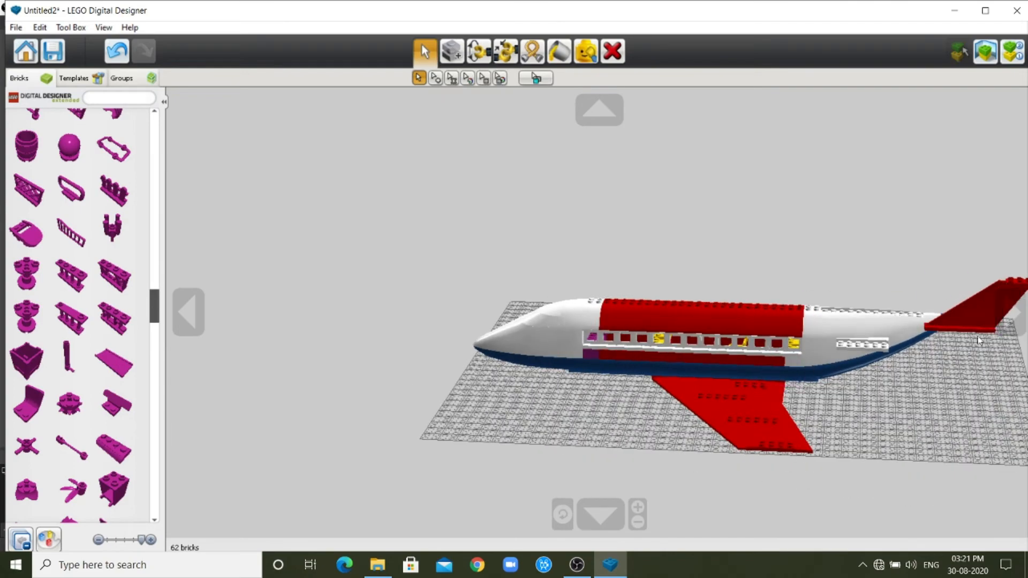
{"action": "left_click", "coordinate": [1010, 312]}
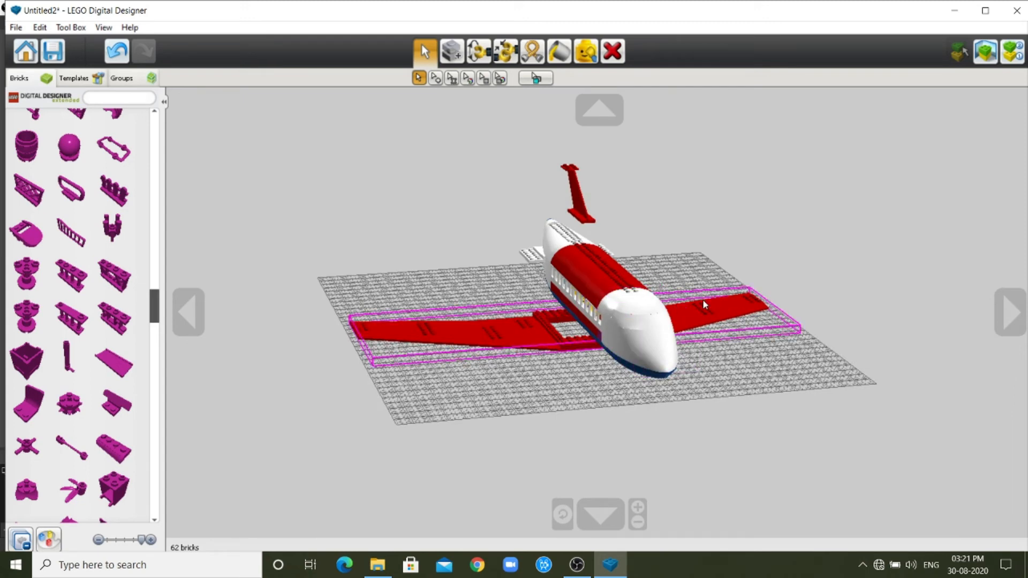
{"action": "left_click_drag", "start_coordinate": [704, 310], "coordinate": [719, 299]}
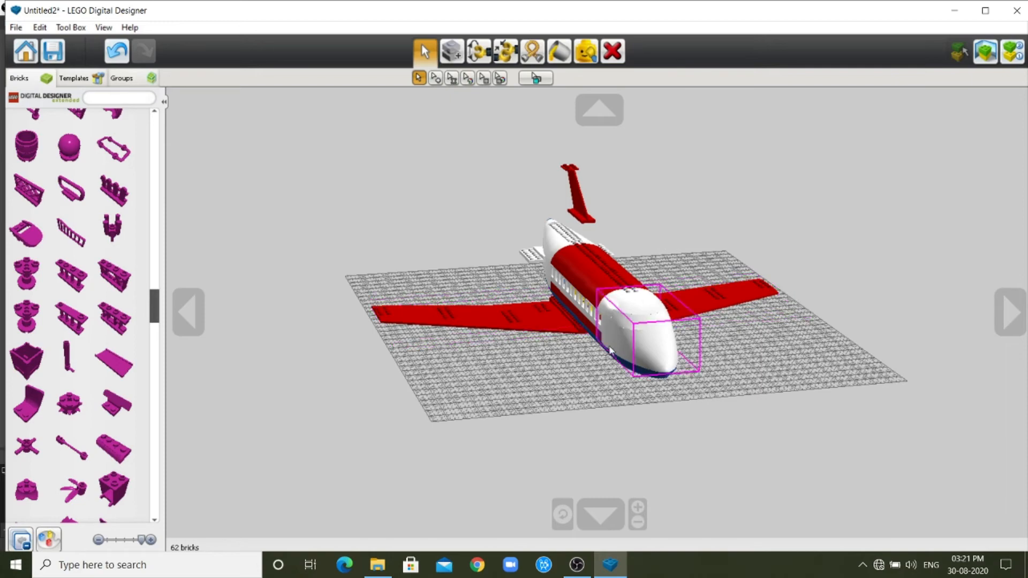
Fine-tune the wing assembly's sideways position beneath the fuselage, checking the fit from both sides of the airplane.
{"action": "left_click", "coordinate": [188, 312]}
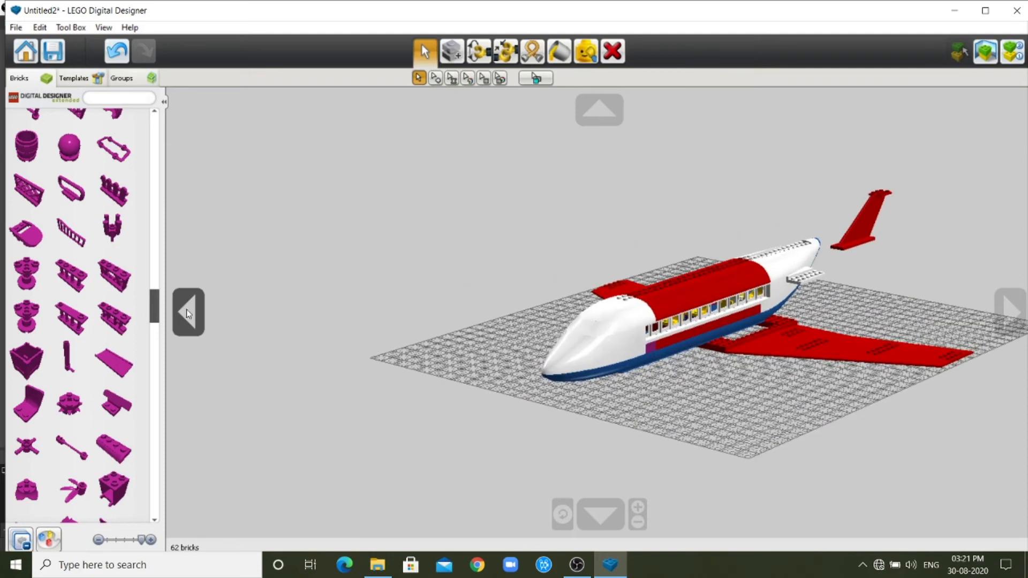
{"action": "scroll", "coordinate": [762, 322], "scroll_direction": "up", "scroll_amount": 5}
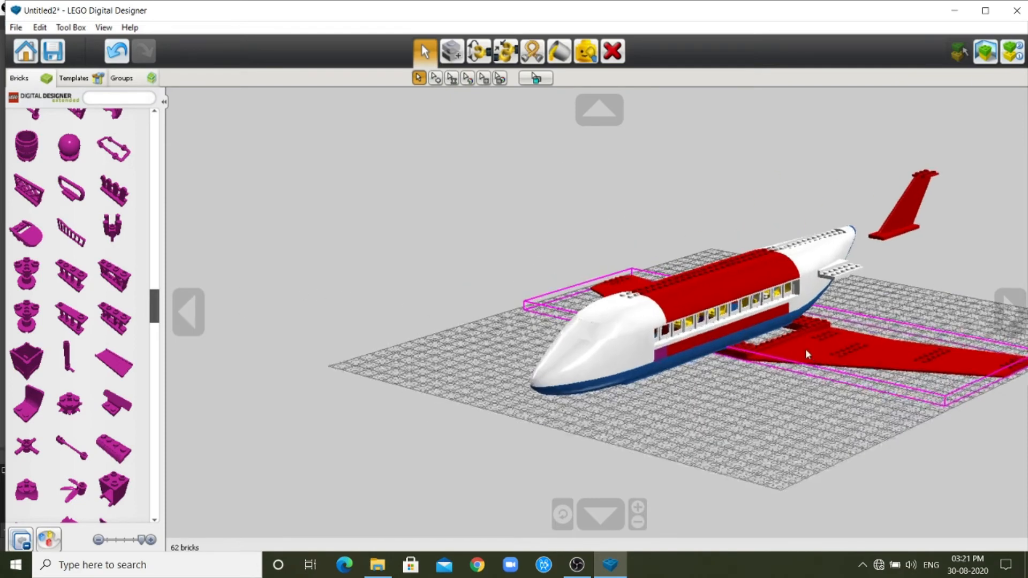
{"action": "scroll", "coordinate": [909, 386], "scroll_direction": "up", "scroll_amount": 2}
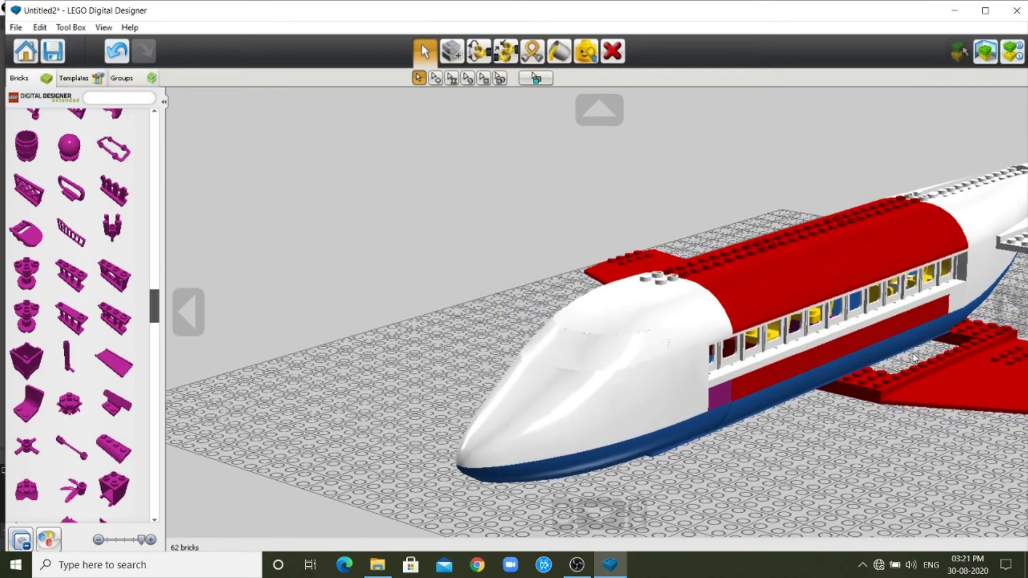
{"action": "scroll", "coordinate": [916, 371], "scroll_direction": "up", "scroll_amount": 1}
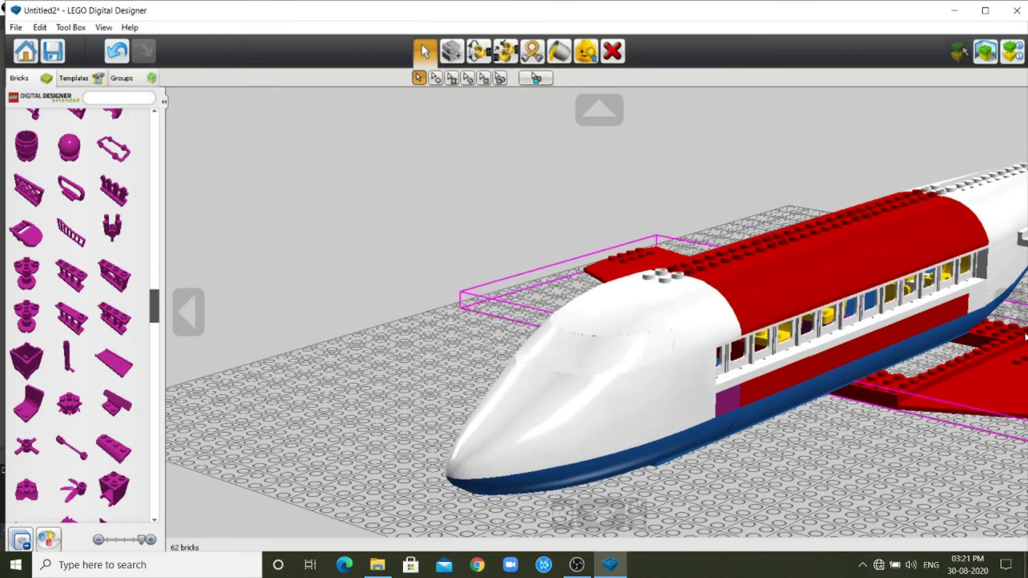
{"action": "left_click", "coordinate": [188, 311]}
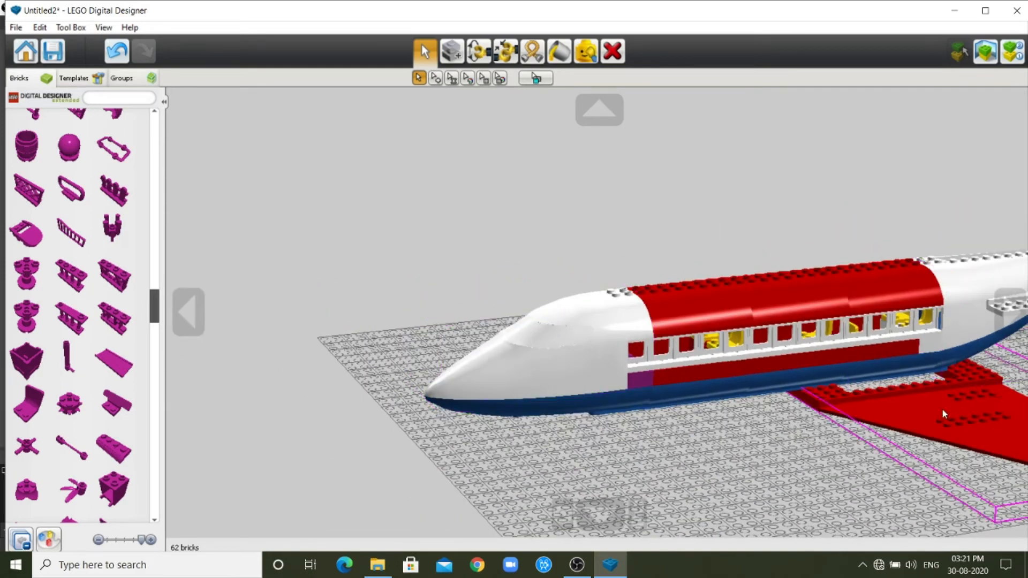
{"action": "left_click", "coordinate": [1012, 316]}
{"action": "left_click", "coordinate": [1012, 316]}
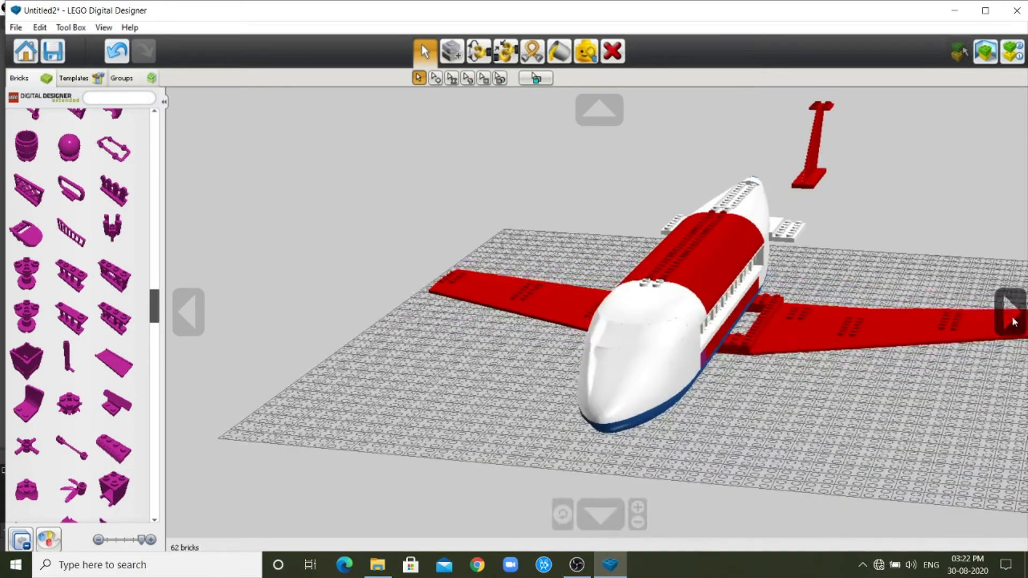
{"action": "left_click_drag", "start_coordinate": [828, 334], "coordinate": [821, 331]}
{"action": "left_click", "coordinate": [1008, 310]}
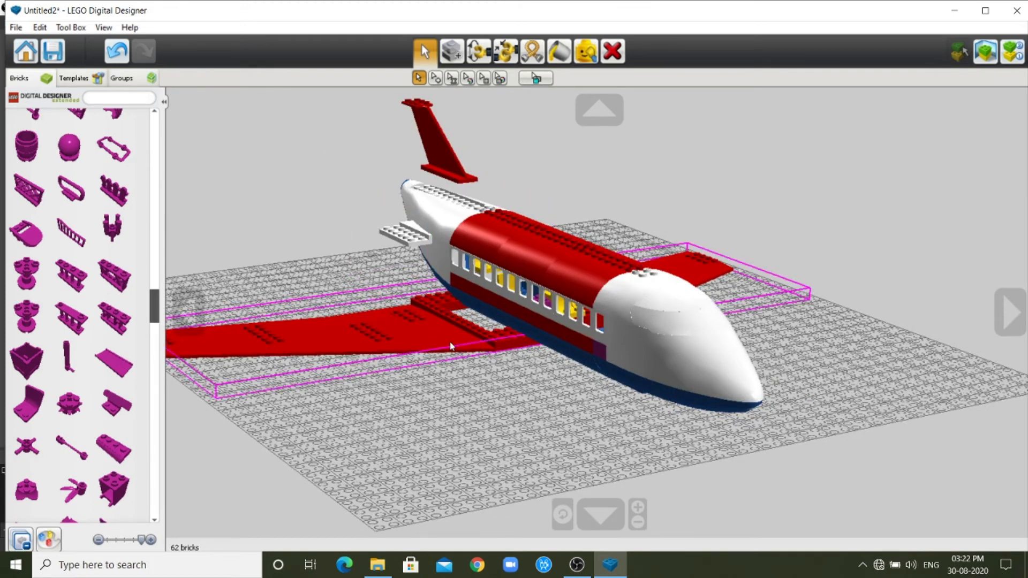
{"action": "left_click_drag", "start_coordinate": [455, 332], "coordinate": [497, 335]}
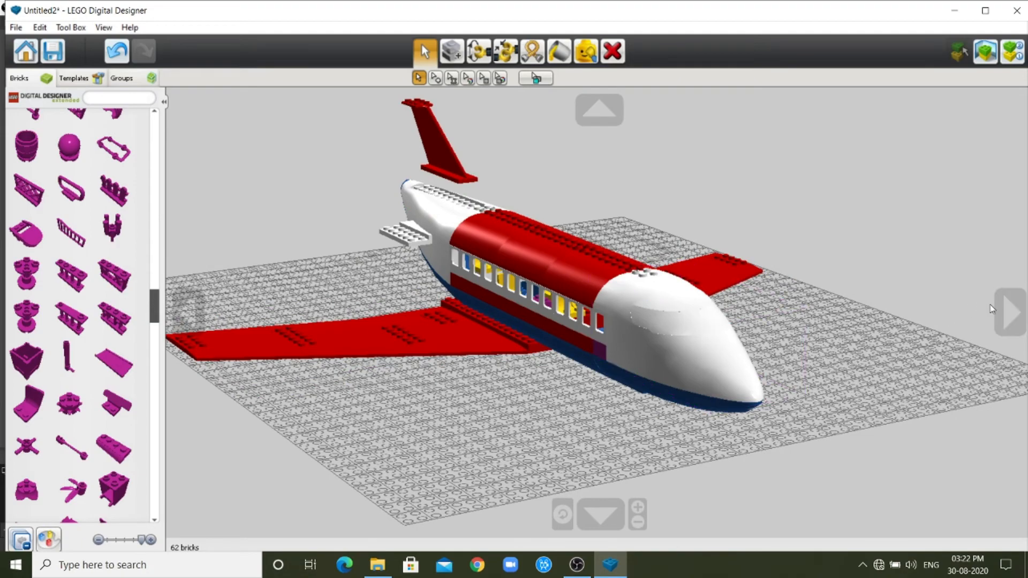
{"action": "left_click", "coordinate": [1011, 312]}
{"action": "left_click", "coordinate": [1011, 312]}
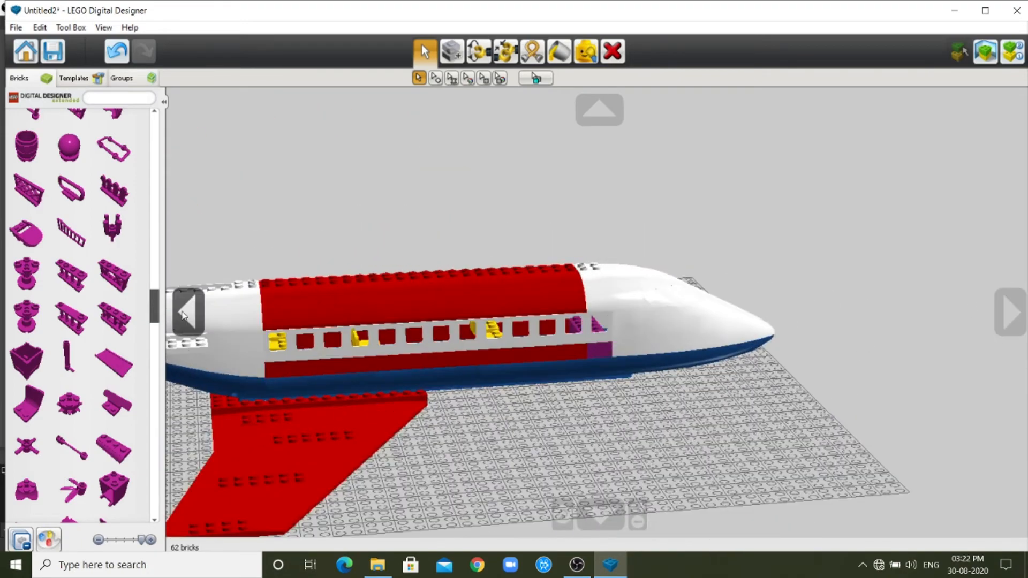
{"action": "left_click", "coordinate": [187, 316]}
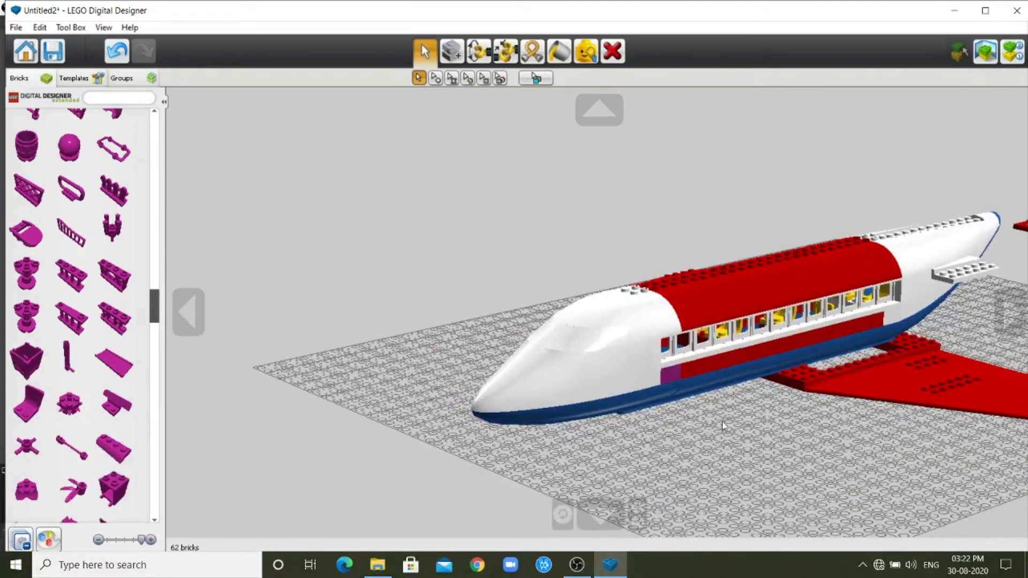
Return to the start of the brick palette and expand the basic bricks category.
{"action": "left_click_drag", "start_coordinate": [152, 304], "coordinate": [169, 117]}
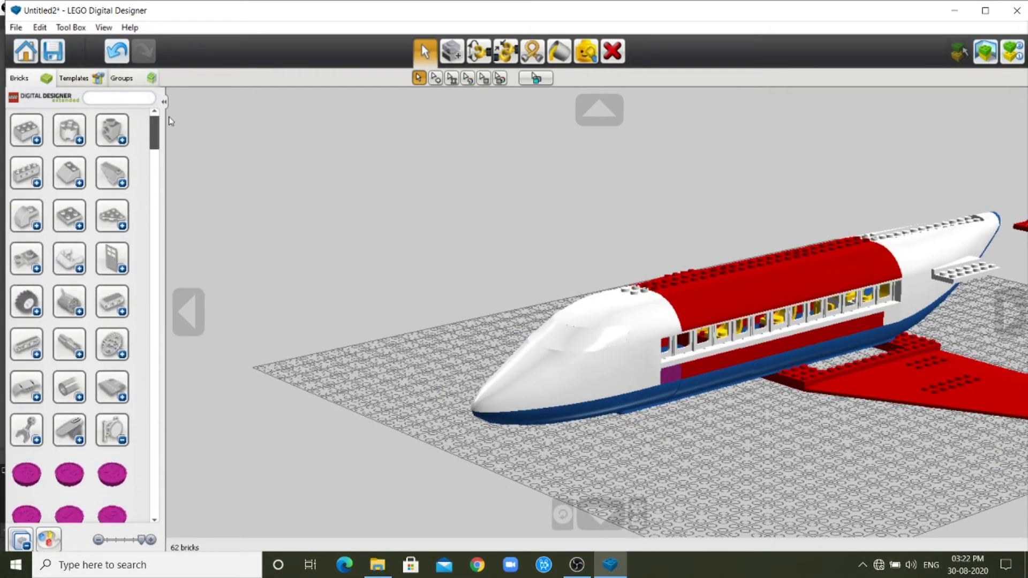
{"action": "left_click", "coordinate": [37, 138]}
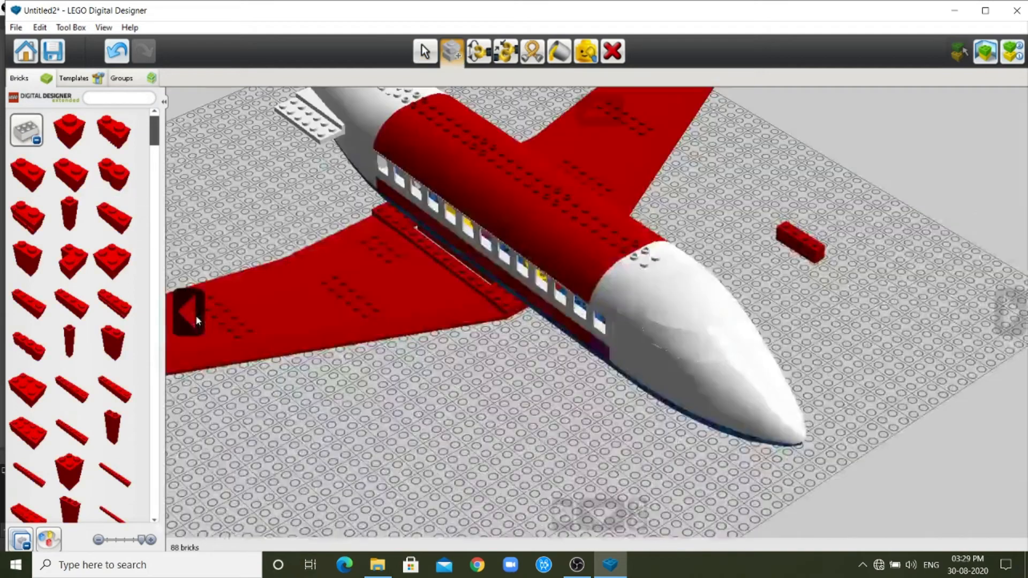
Delete the two spare red bricks lying on the baseplate and collapse the basic bricks category.
{"action": "left_click", "coordinate": [189, 313]}
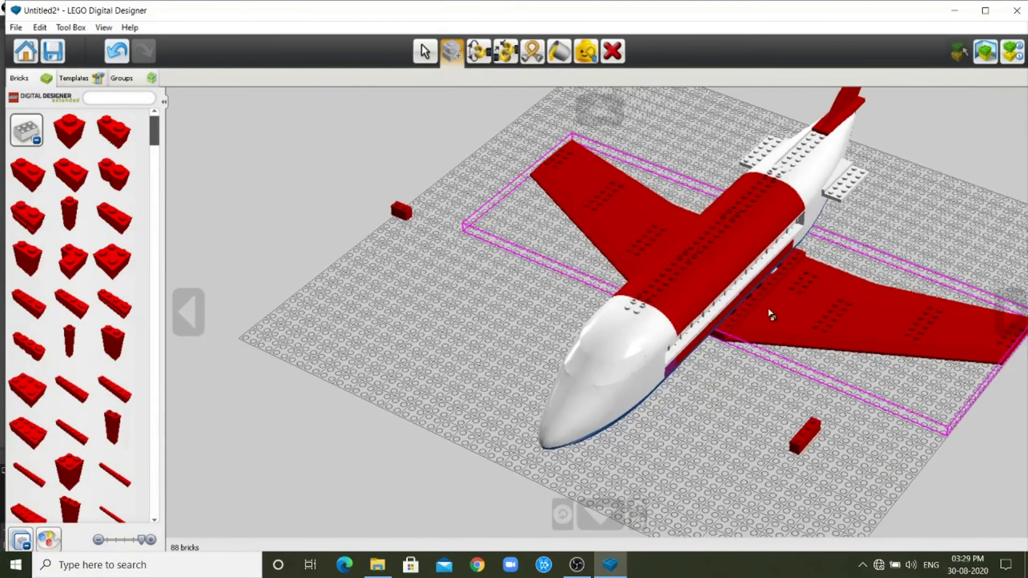
{"action": "left_click", "coordinate": [612, 113]}
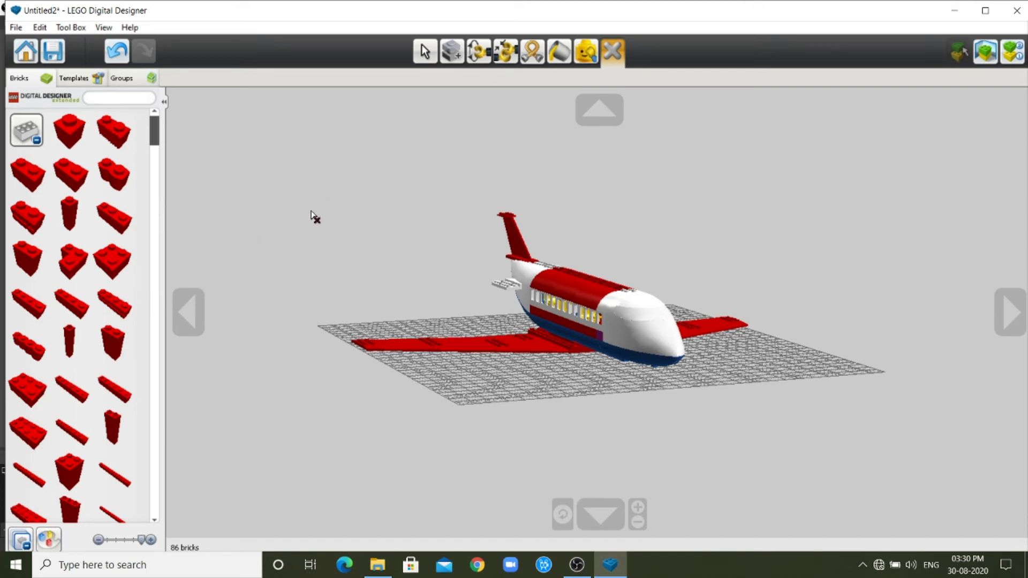
{"action": "left_click", "coordinate": [41, 146]}
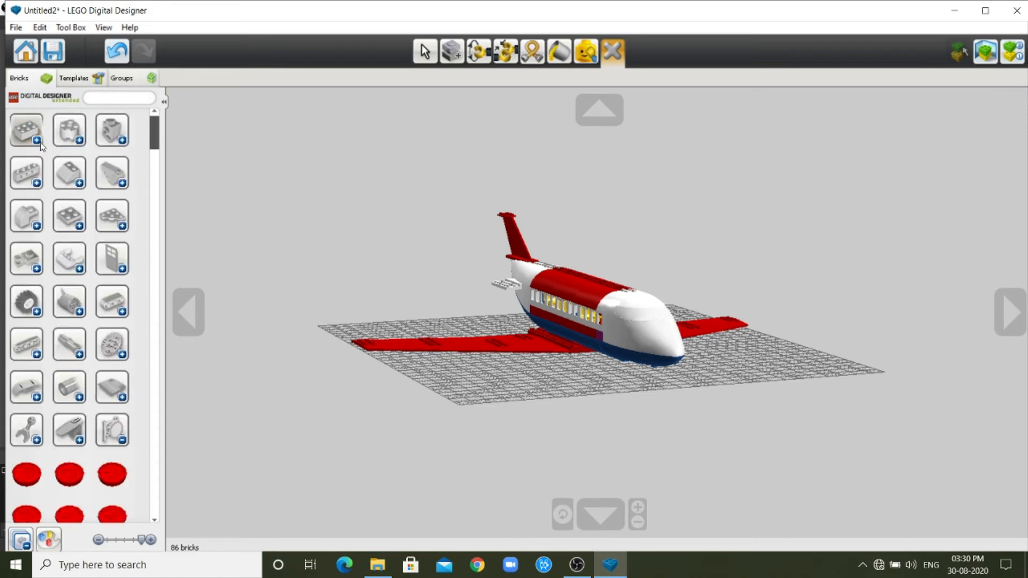
Collapse the open brick category and expand the round and angled plates category to find the 3x6 angled plates.
{"action": "left_click", "coordinate": [121, 439]}
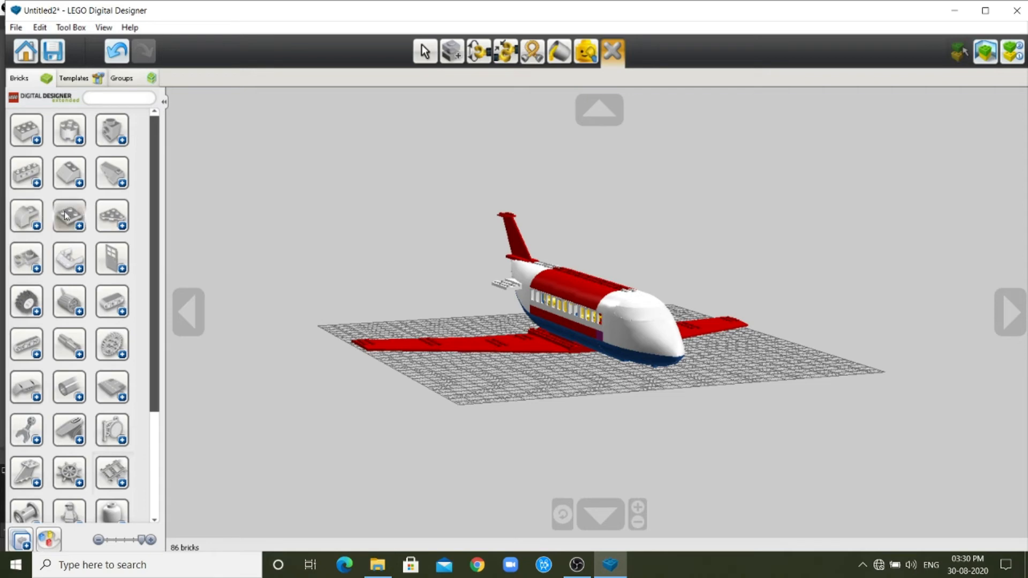
{"action": "left_click", "coordinate": [121, 227]}
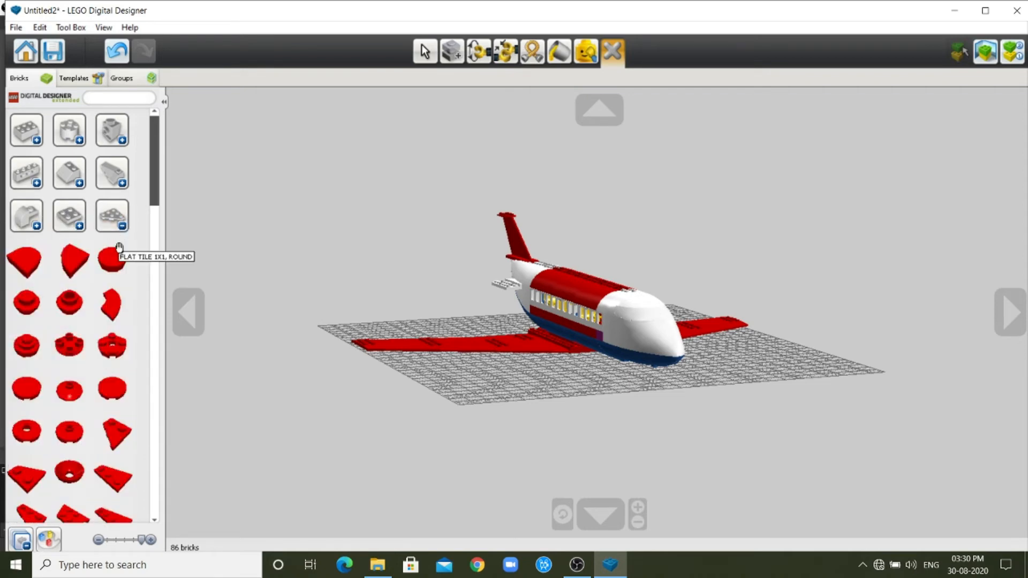
{"action": "scroll", "coordinate": [117, 268], "scroll_direction": "down", "scroll_amount": 3}
{"action": "scroll", "coordinate": [118, 294], "scroll_direction": "down", "scroll_amount": 5}
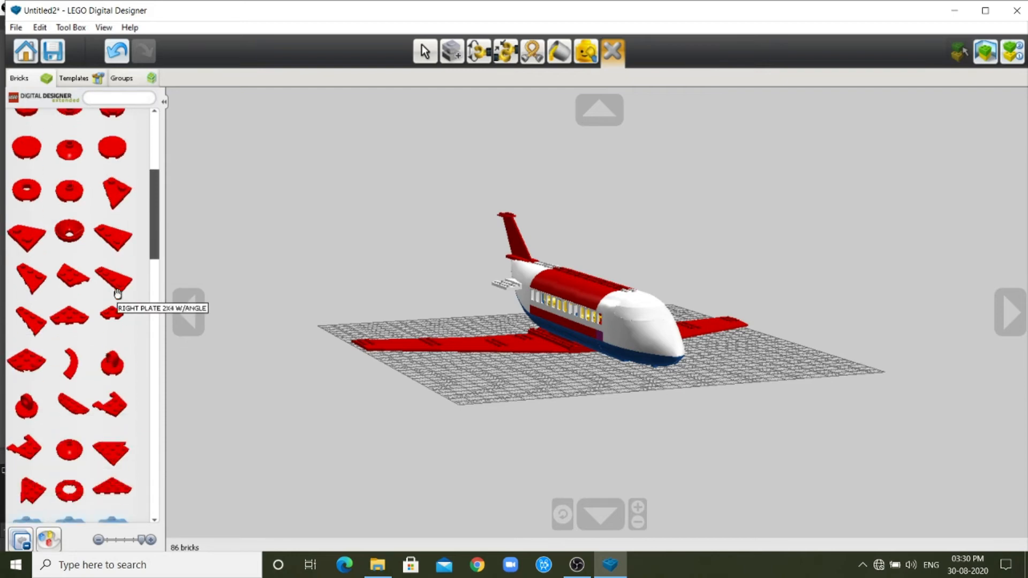
{"action": "scroll", "coordinate": [118, 294], "scroll_direction": "down", "scroll_amount": 5}
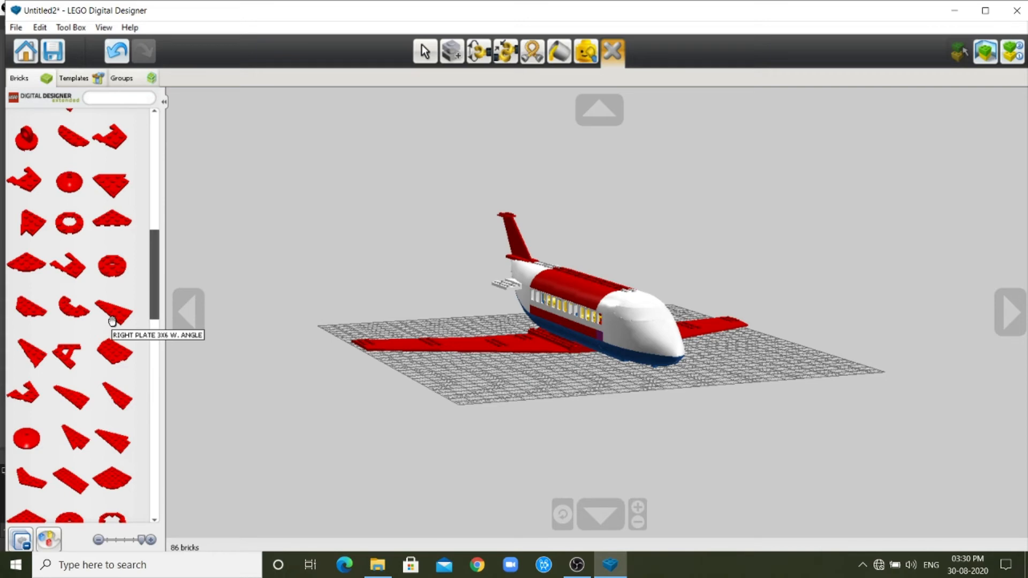
Place a right 3x6 angled plate and its mirrored left counterpart in red on the baseplate beside the port wing.
{"action": "left_click", "coordinate": [113, 319]}
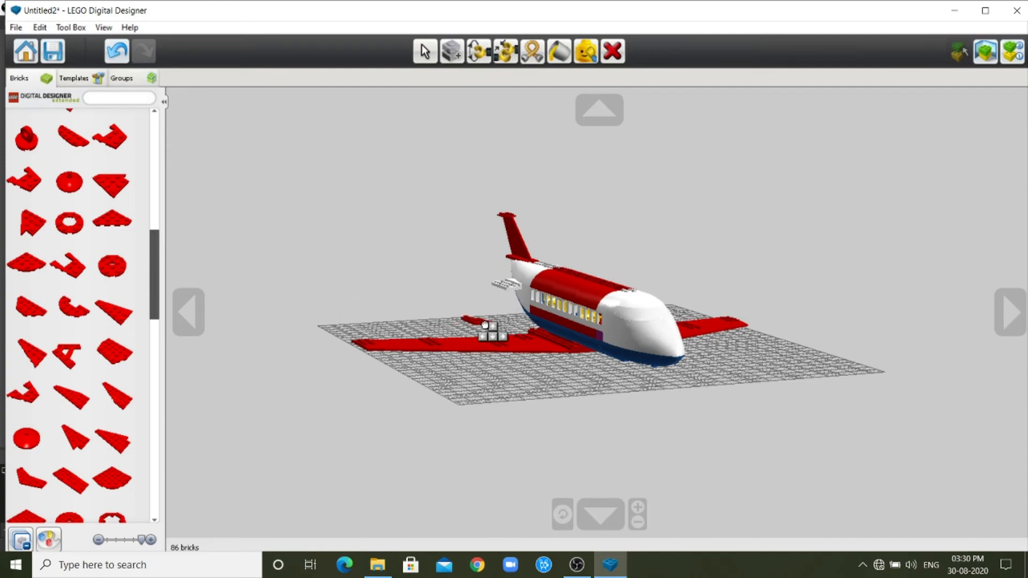
{"action": "scroll", "coordinate": [488, 325], "scroll_direction": "up", "scroll_amount": 8}
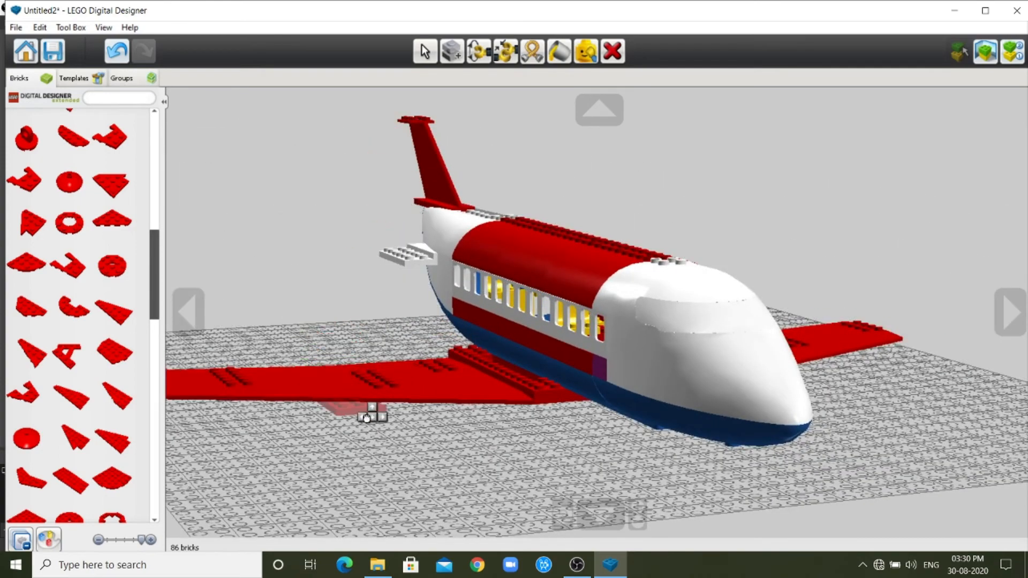
{"action": "left_click", "coordinate": [441, 502]}
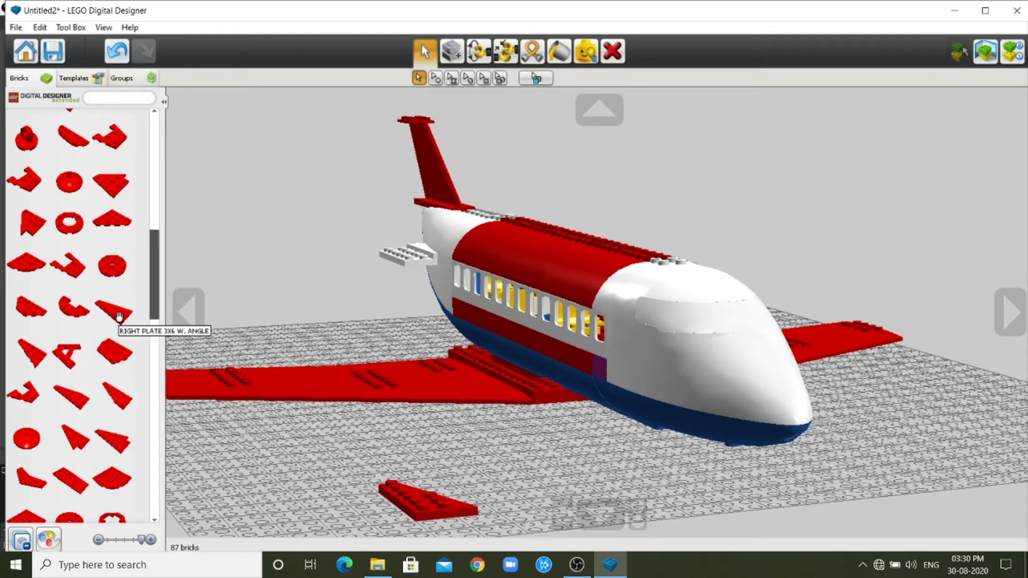
{"action": "left_click", "coordinate": [31, 359]}
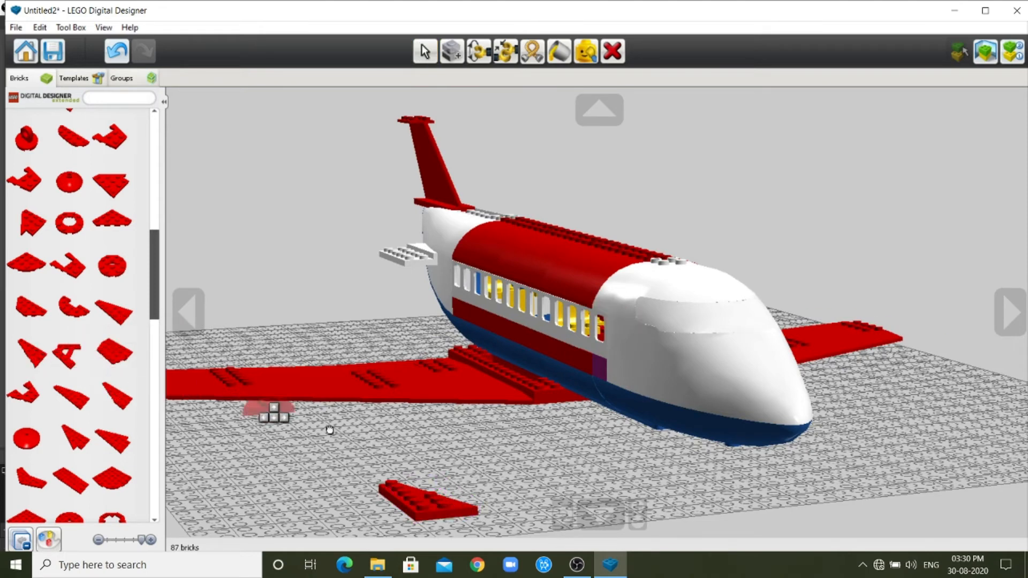
{"action": "left_click", "coordinate": [512, 474]}
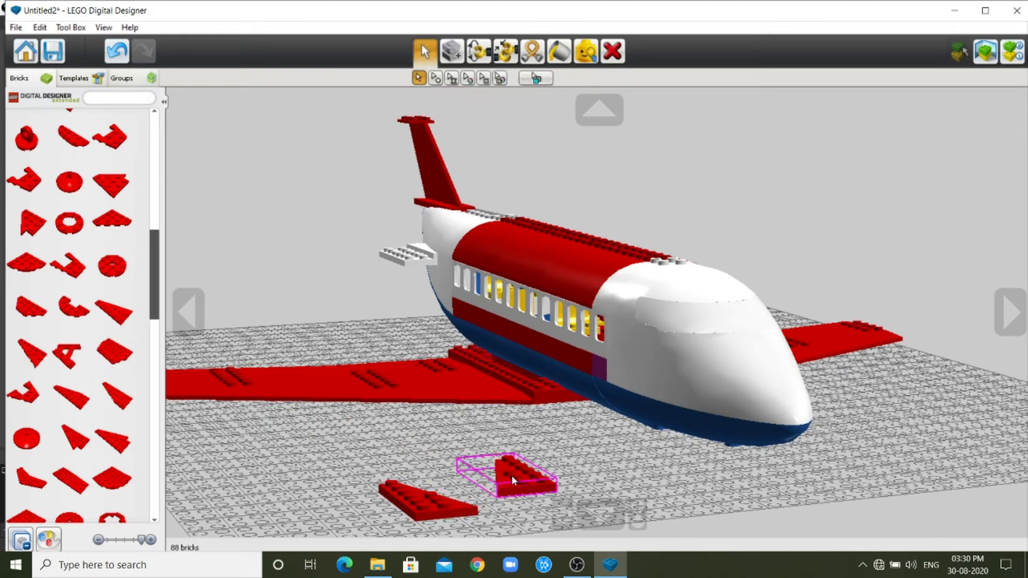
Place a right 3x8 angled plate and its mirrored left counterpart in red on the baseplate.
{"action": "left_click", "coordinate": [72, 393]}
{"action": "left_click", "coordinate": [321, 501]}
{"action": "left_click", "coordinate": [118, 395]}
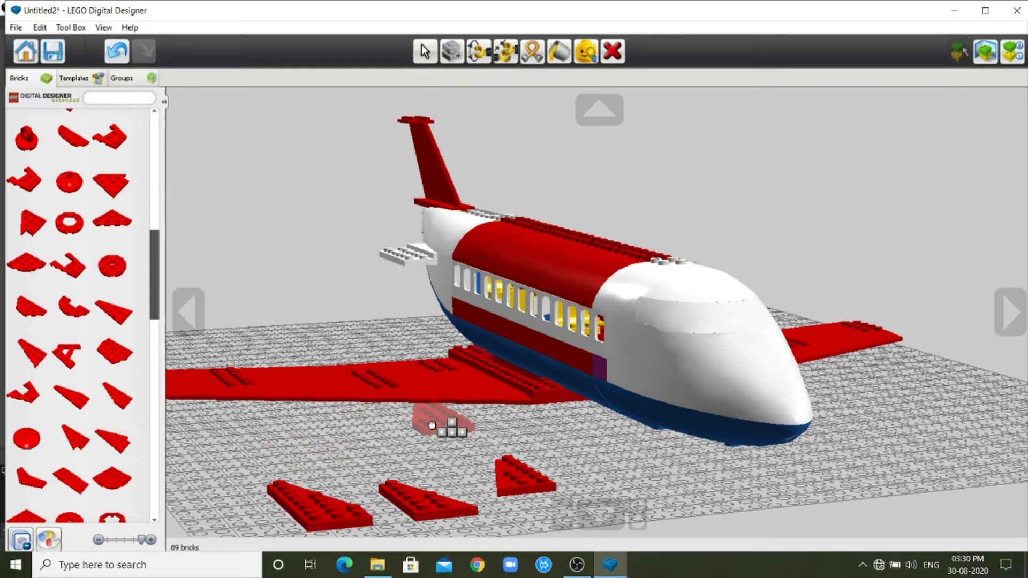
{"action": "left_click", "coordinate": [323, 441]}
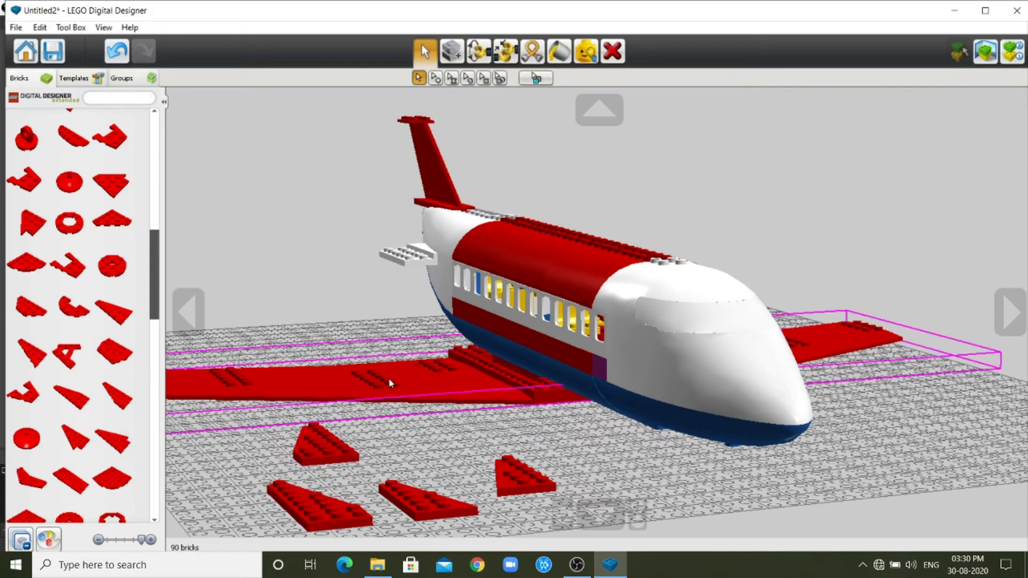
Turn one 3x8 angled plate crosswise and mount it on top of the tail fin, extending toward the starboard side.
{"action": "left_click", "coordinate": [188, 312]}
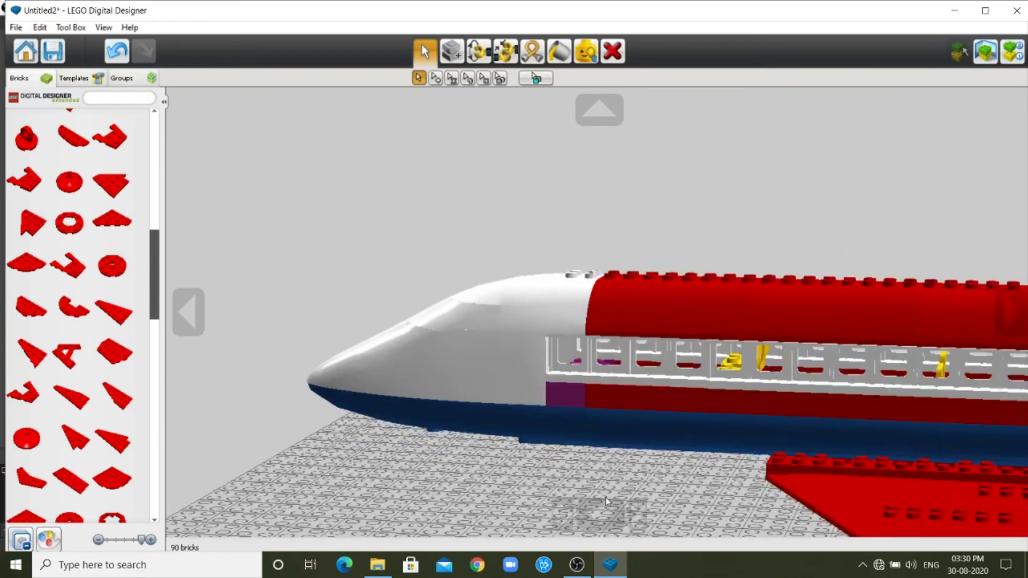
{"action": "left_click", "coordinate": [601, 512]}
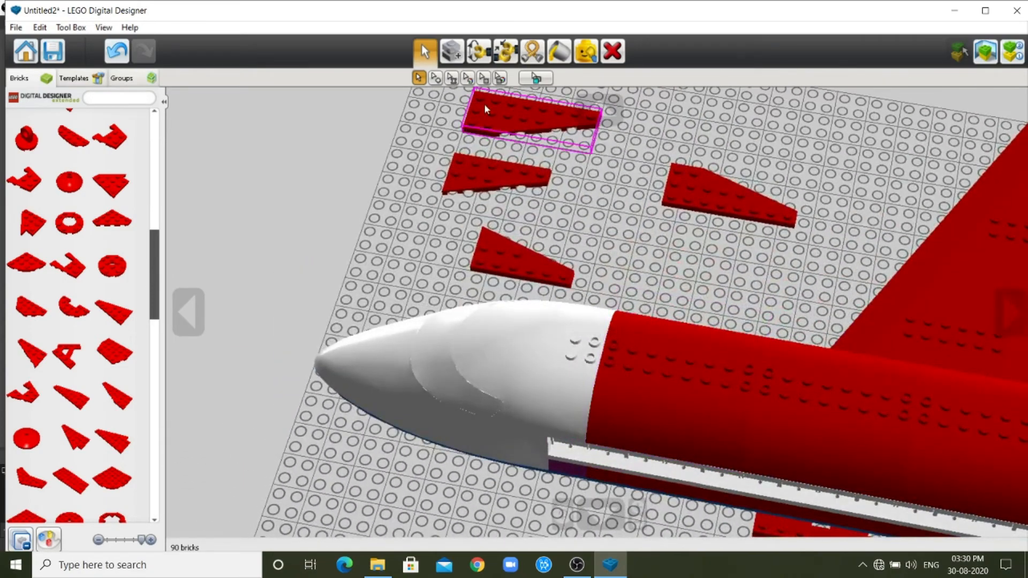
{"action": "left_click_drag", "start_coordinate": [689, 193], "coordinate": [757, 210]}
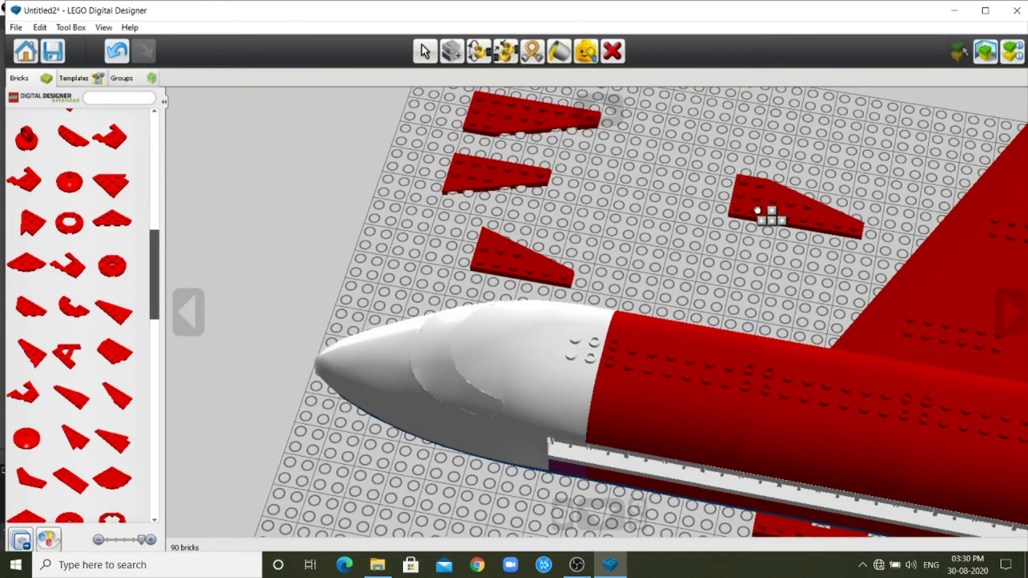
{"action": "key", "text": "Left"}
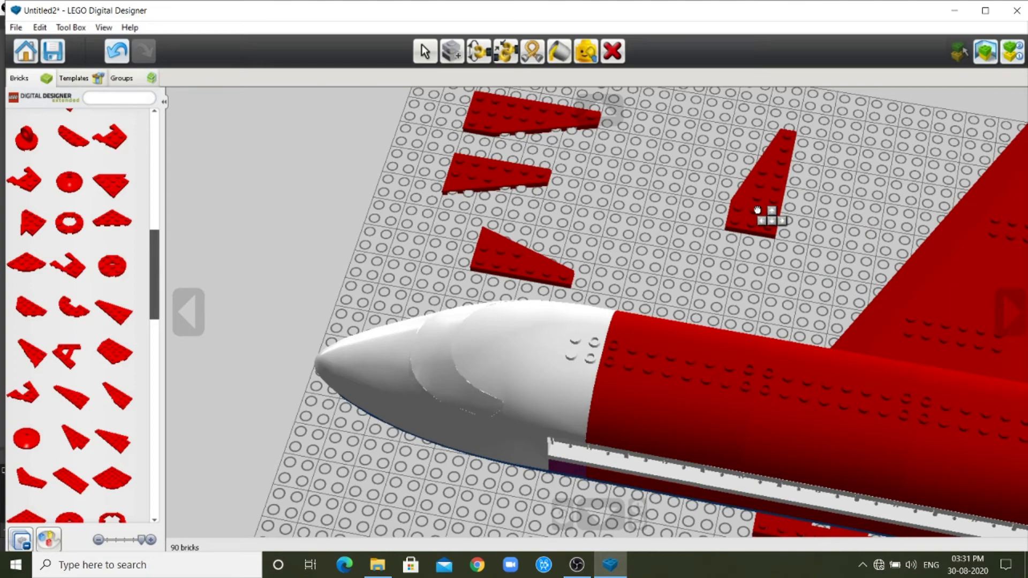
{"action": "scroll", "coordinate": [757, 210], "scroll_direction": "down", "scroll_amount": 3}
{"action": "left_click_drag", "start_coordinate": [757, 210], "coordinate": [994, 363]}
{"action": "scroll", "coordinate": [900, 267], "scroll_direction": "down", "scroll_amount": 2}
{"action": "scroll", "coordinate": [1010, 346], "scroll_direction": "down", "scroll_amount": 1}
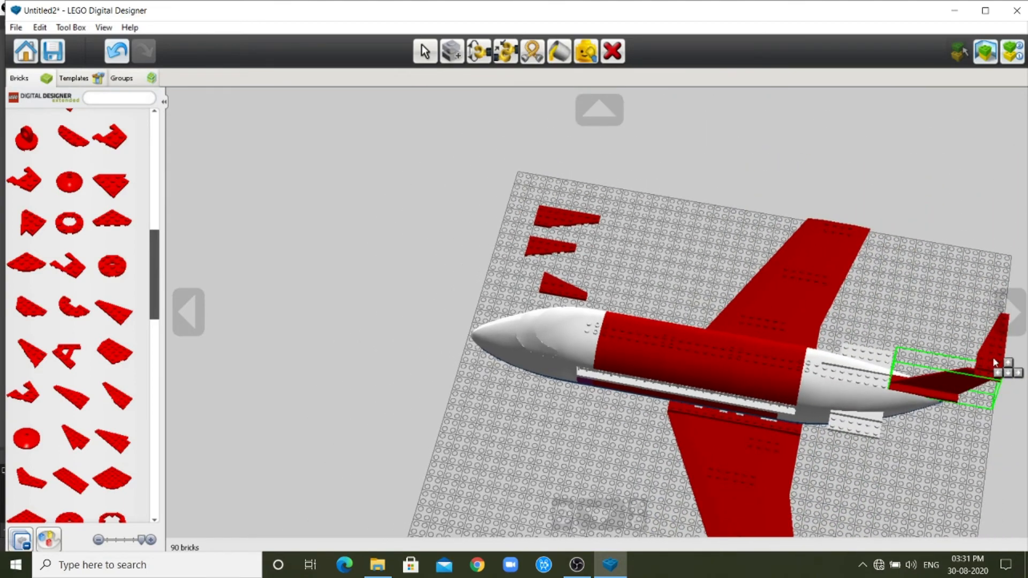
{"action": "left_click", "coordinate": [994, 363]}
Rotate the other 3x8 angled plate and mount it on the tail fin's top, extending toward the port side.
{"action": "left_click_drag", "start_coordinate": [562, 220], "coordinate": [619, 230]}
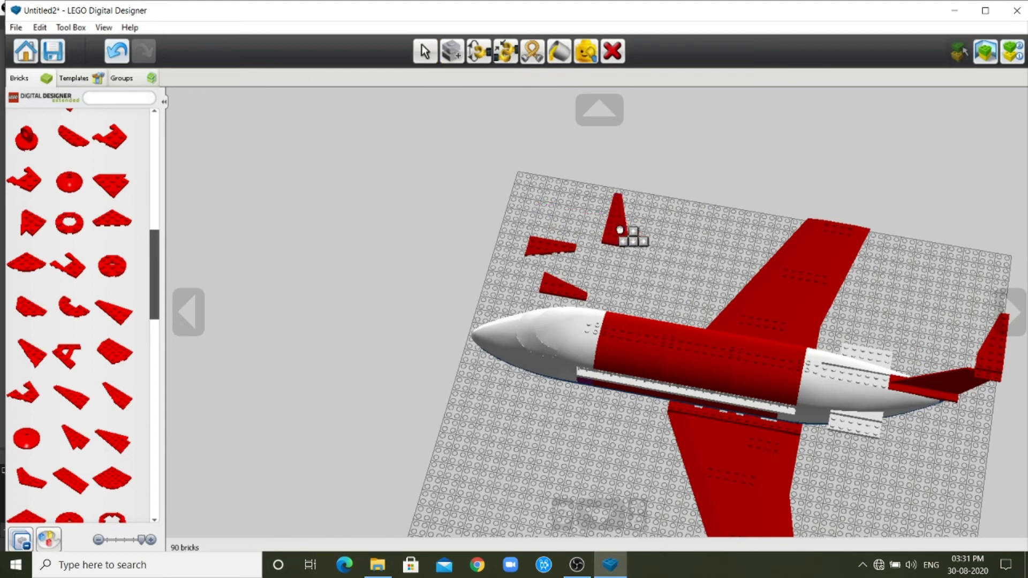
{"action": "key", "text": "Left"}
{"action": "key", "text": "Left"}
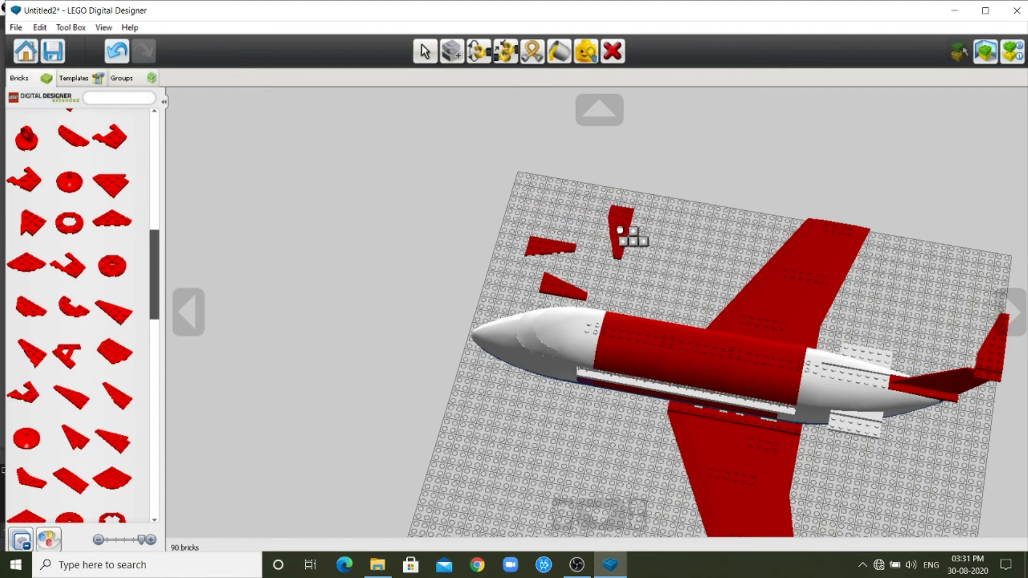
{"action": "left_click_drag", "start_coordinate": [620, 231], "coordinate": [990, 399]}
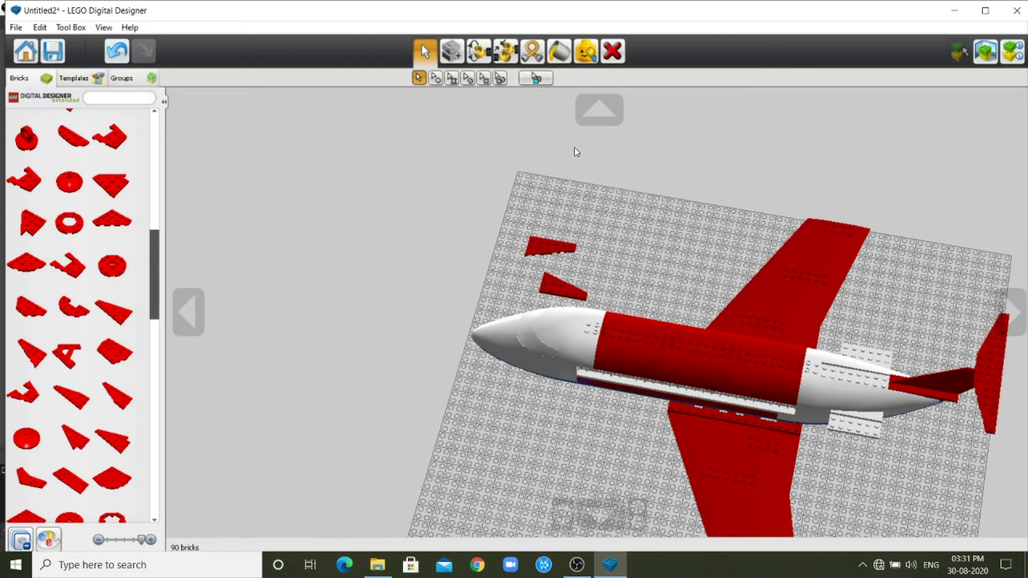
Delete the two spare 3x6 angled plates from the baseplate.
{"action": "left_click", "coordinate": [612, 51]}
{"action": "left_click", "coordinate": [552, 282]}
{"action": "left_click", "coordinate": [552, 248]}
Paint the tail fin and both angled plates on top of it solid blue.
{"action": "left_click", "coordinate": [589, 113]}
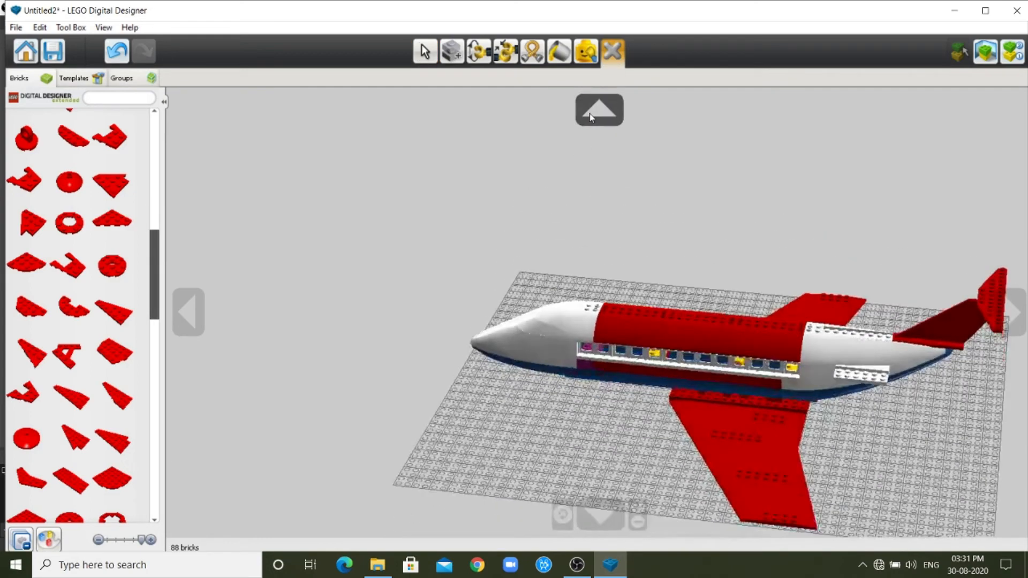
{"action": "left_click", "coordinate": [589, 114]}
{"action": "left_click", "coordinate": [1016, 321]}
{"action": "left_click", "coordinate": [1017, 321]}
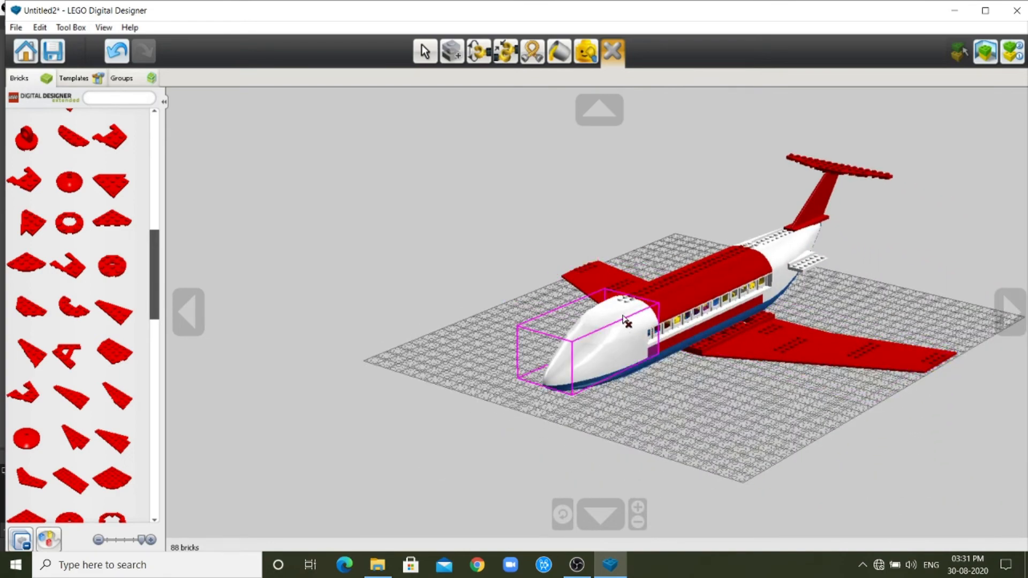
{"action": "left_click", "coordinate": [455, 55]}
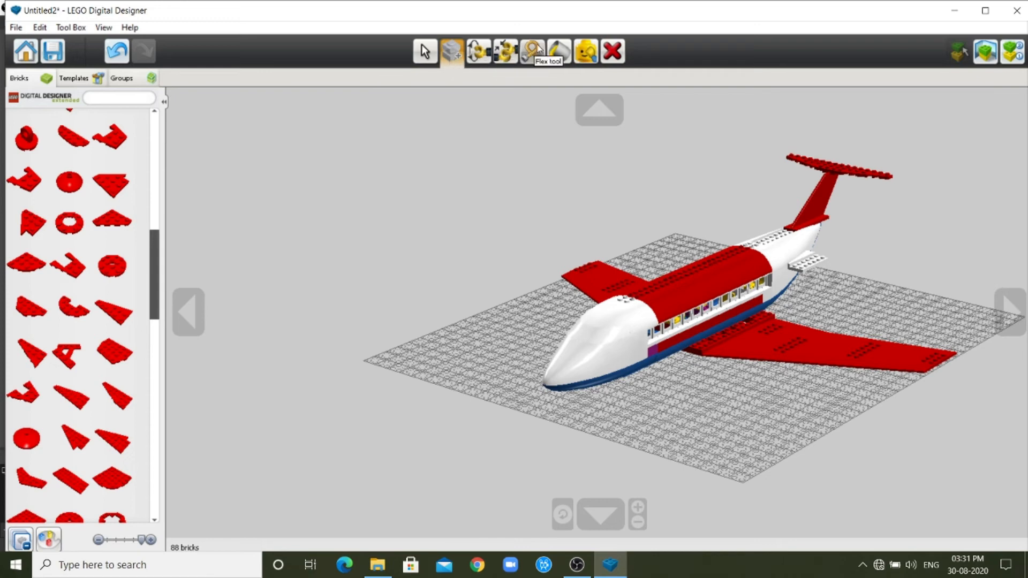
{"action": "left_click", "coordinate": [559, 53]}
{"action": "left_click", "coordinate": [436, 79]}
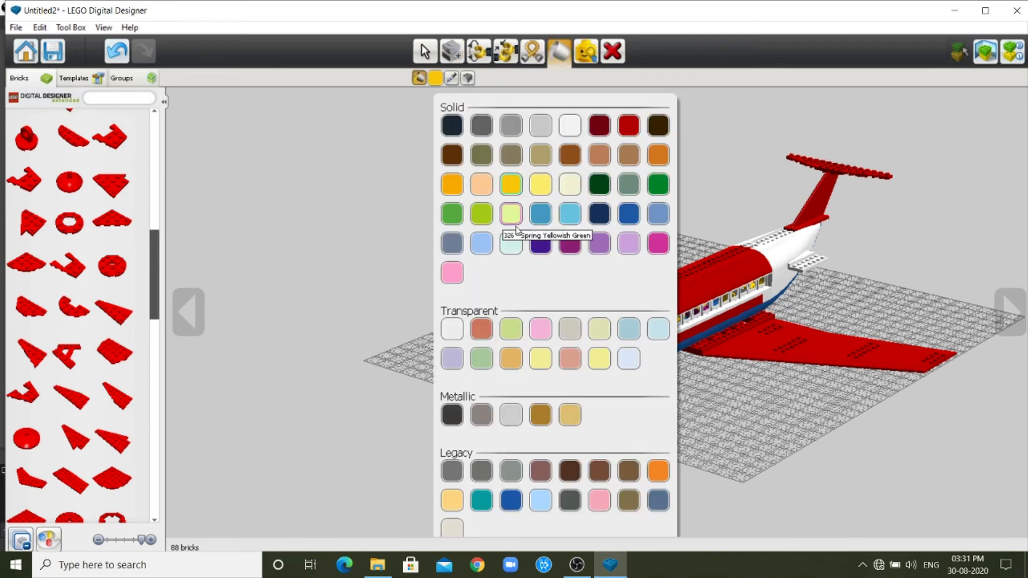
{"action": "left_click", "coordinate": [627, 213]}
{"action": "left_click", "coordinate": [815, 166]}
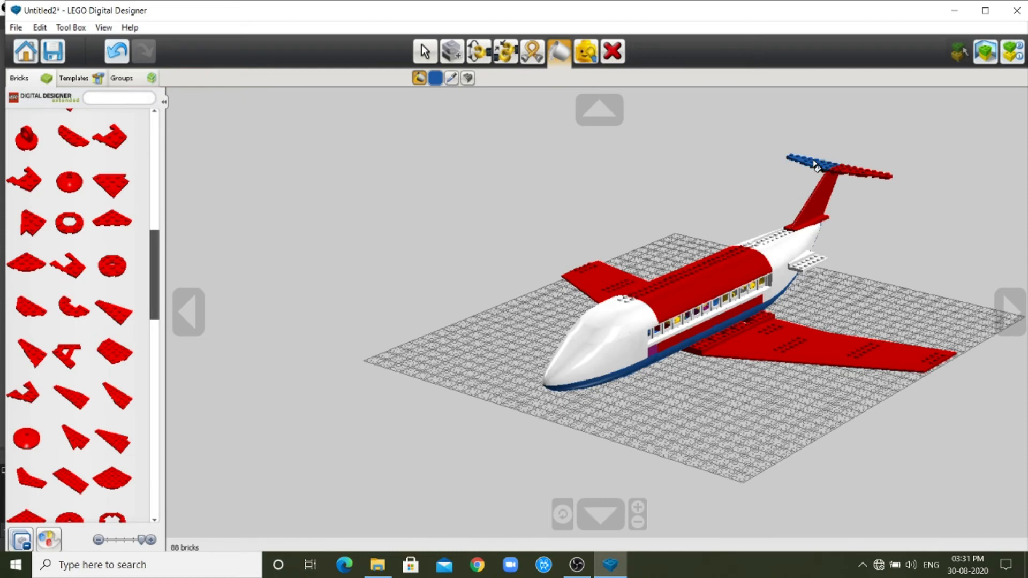
{"action": "left_click", "coordinate": [852, 175]}
{"action": "left_click", "coordinate": [830, 191]}
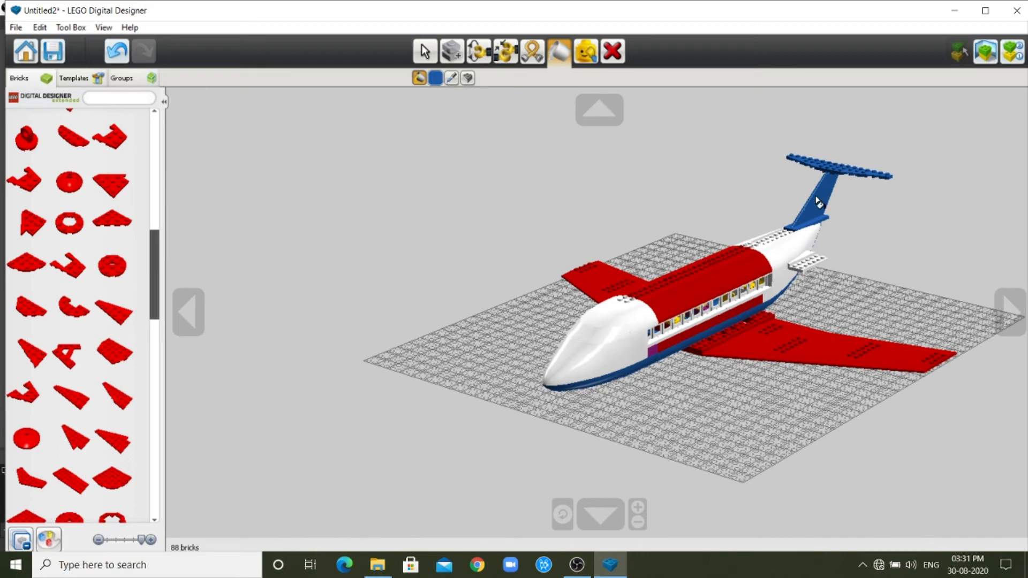
Try blue on the front and rear roof sections of the fuselage.
{"action": "left_click", "coordinate": [673, 290]}
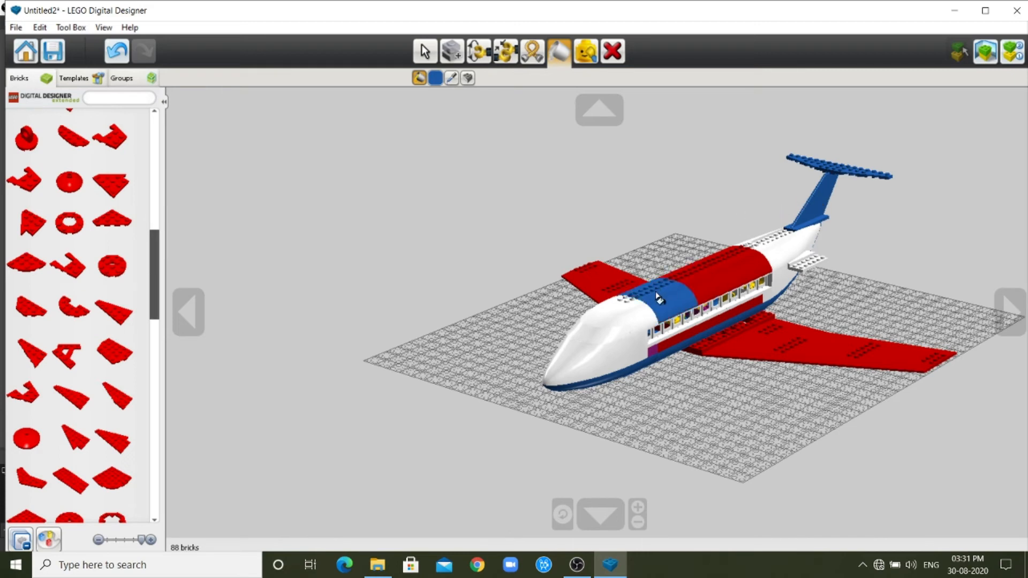
{"action": "left_click", "coordinate": [724, 265]}
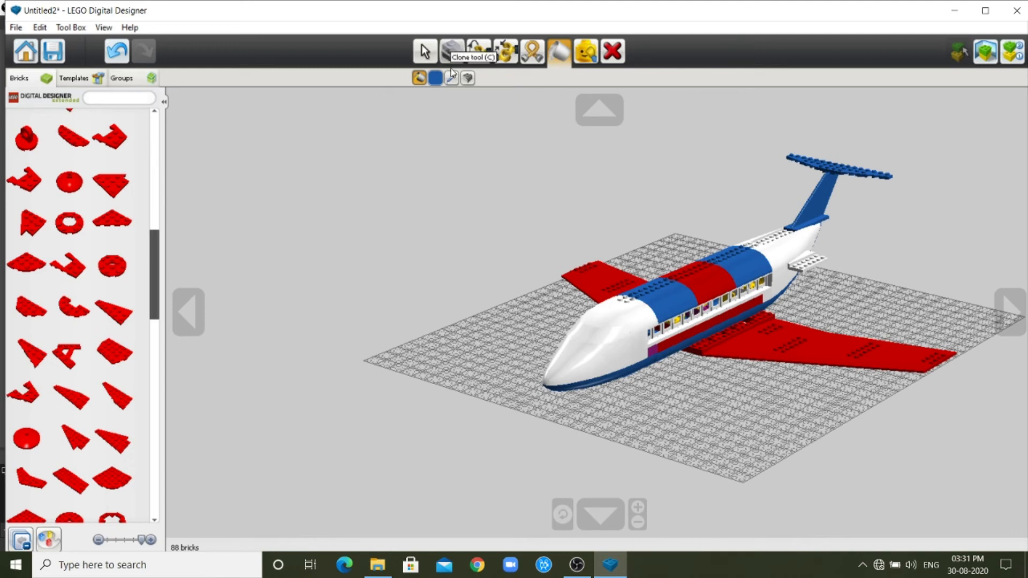
Paint the front, middle and rear roof sections of the fuselage white.
{"action": "left_click", "coordinate": [435, 78]}
{"action": "left_click", "coordinate": [569, 127]}
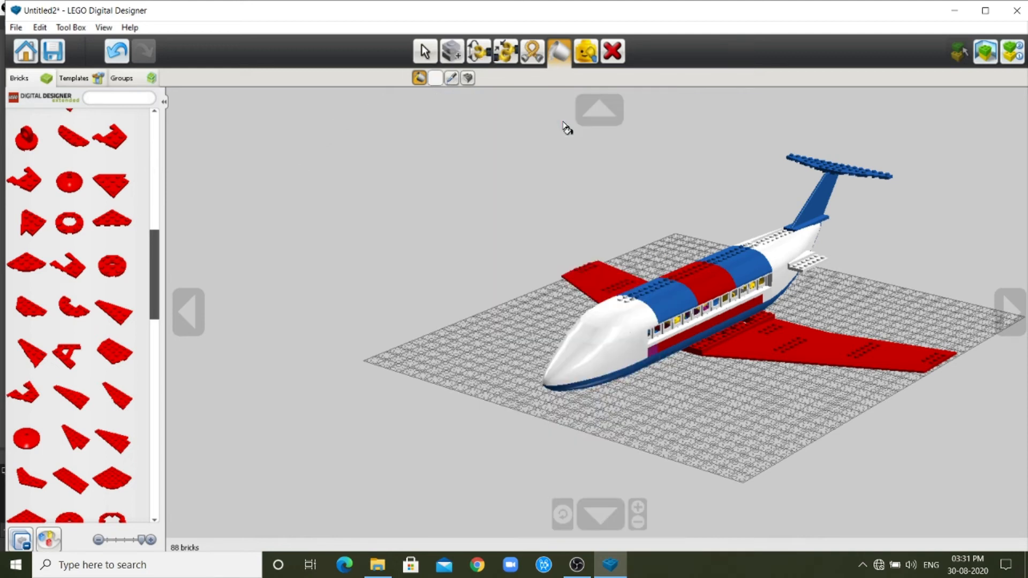
{"action": "left_click", "coordinate": [733, 269]}
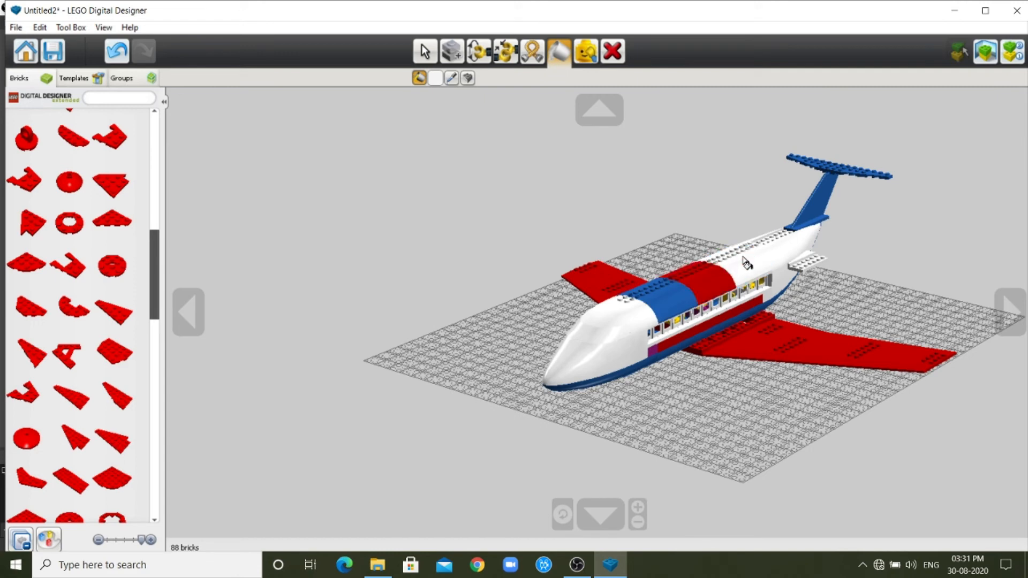
{"action": "left_click", "coordinate": [733, 269]}
{"action": "left_click", "coordinate": [672, 293]}
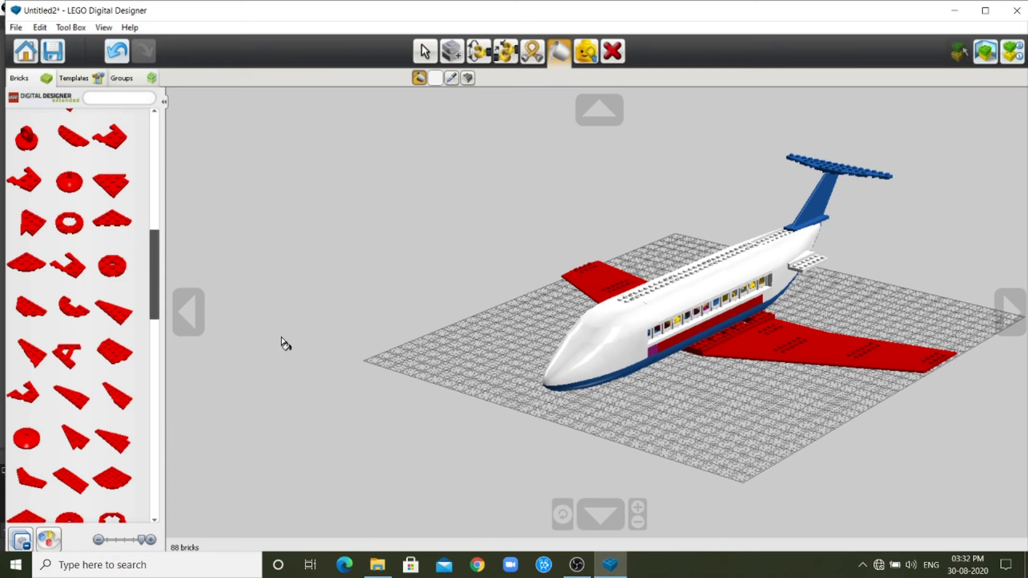
Inspect the recoloured airplane from the side, front and above, and switch back to the selection tool.
{"action": "left_click", "coordinate": [188, 312]}
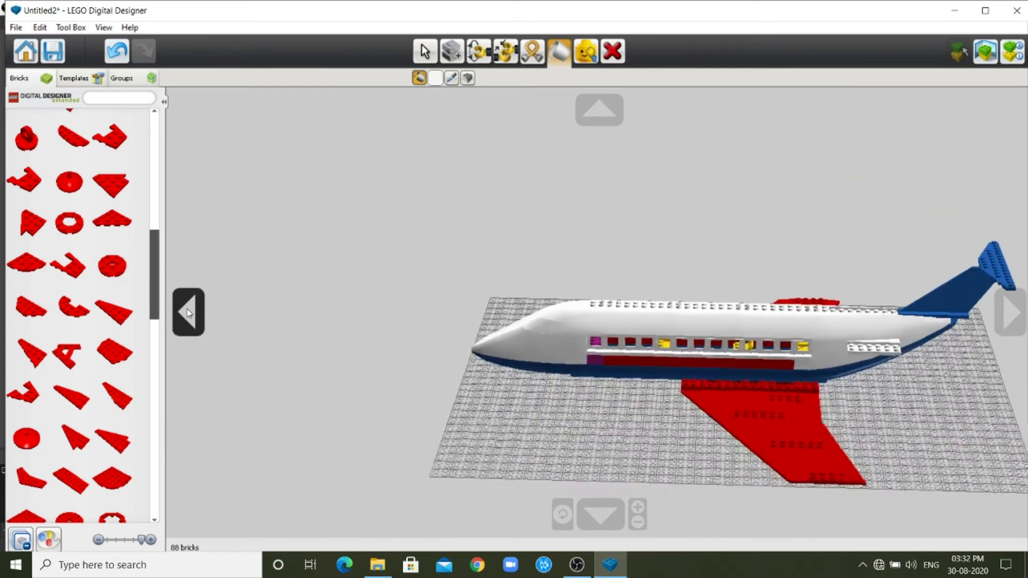
{"action": "left_click", "coordinate": [1010, 312]}
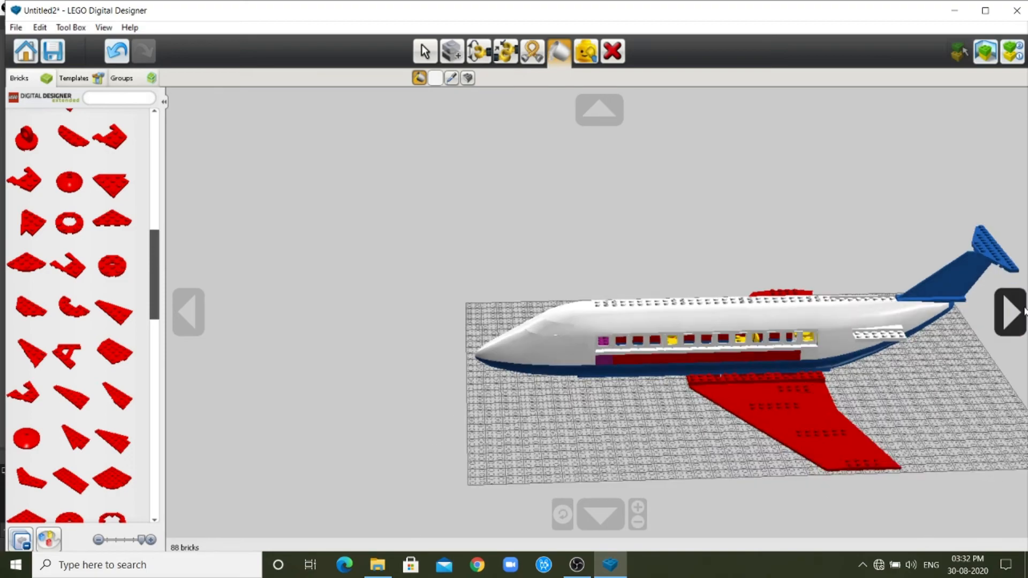
{"action": "left_click", "coordinate": [600, 514]}
{"action": "left_click", "coordinate": [600, 110]}
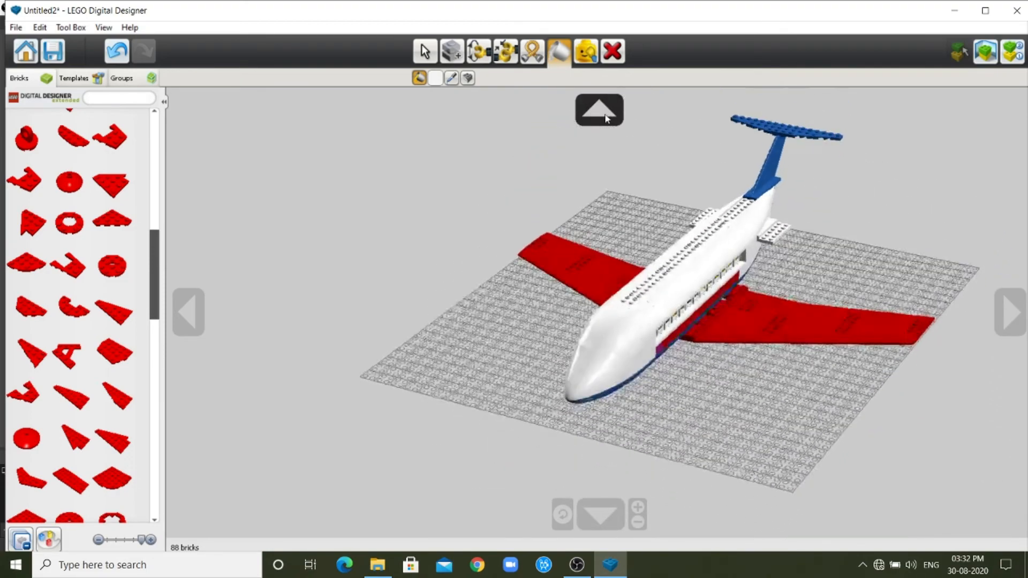
{"action": "left_click", "coordinate": [601, 515]}
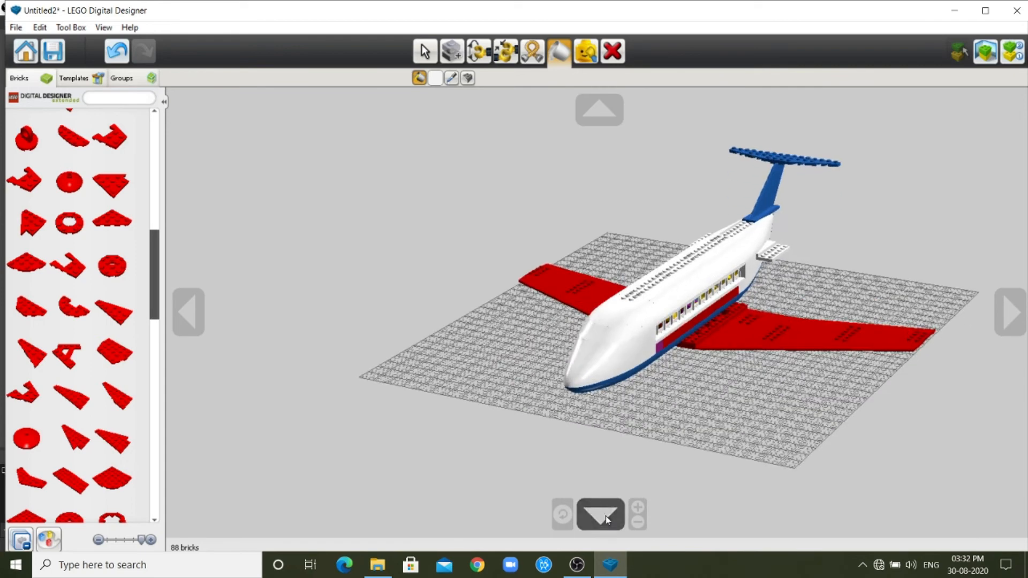
{"action": "left_click", "coordinate": [431, 61]}
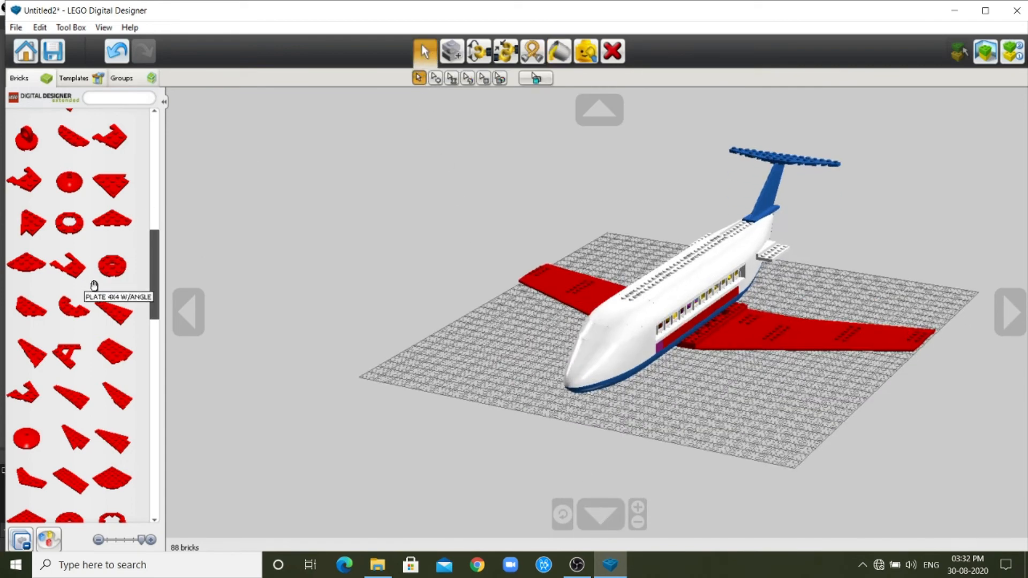
Close the angled plate category in the brick palette and browse the wheel and tyre category for landing gear parts.
{"action": "scroll", "coordinate": [158, 225], "scroll_direction": "up", "scroll_amount": 3}
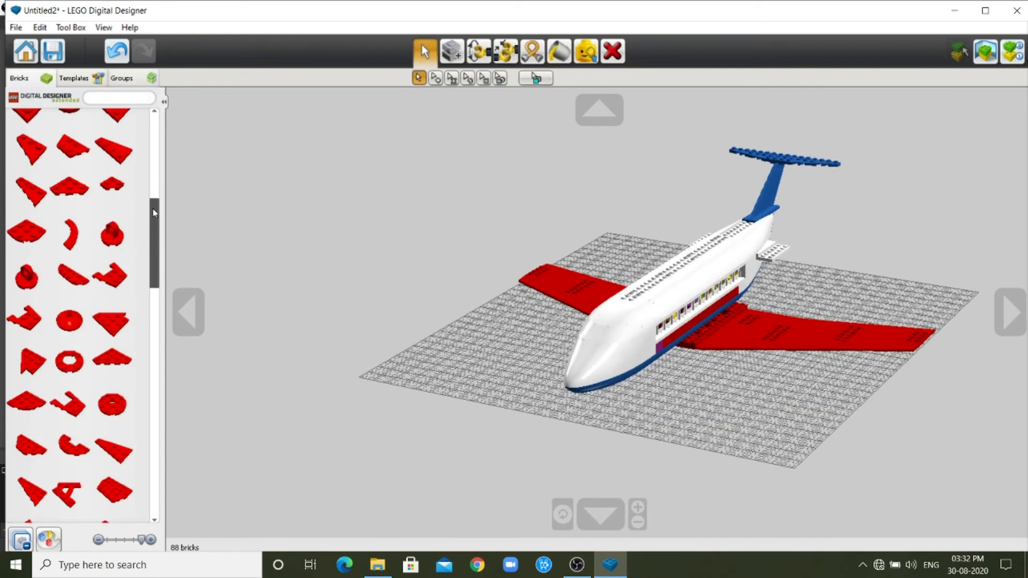
{"action": "left_click_drag", "start_coordinate": [154, 213], "coordinate": [155, 131]}
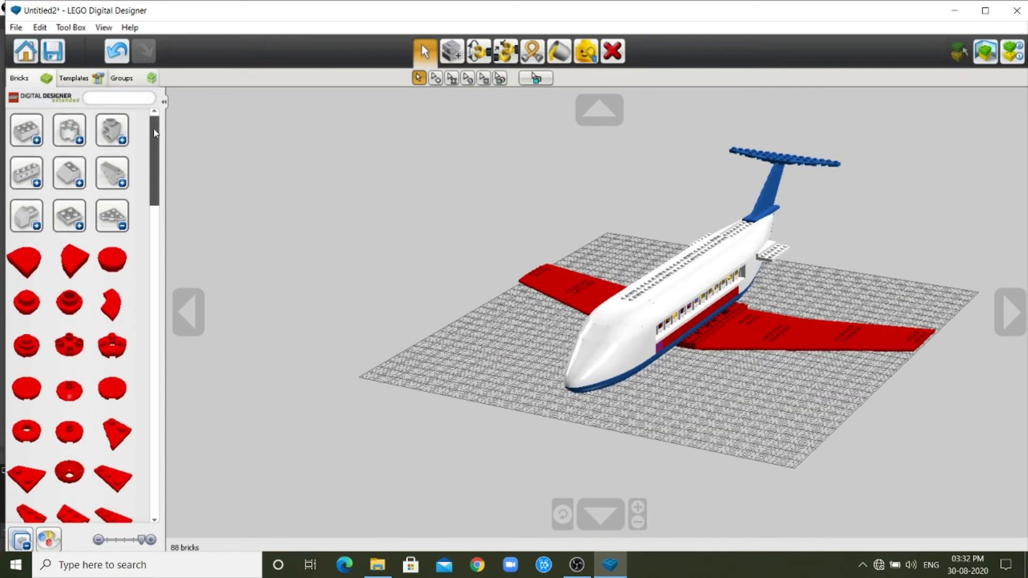
{"action": "left_click", "coordinate": [124, 230]}
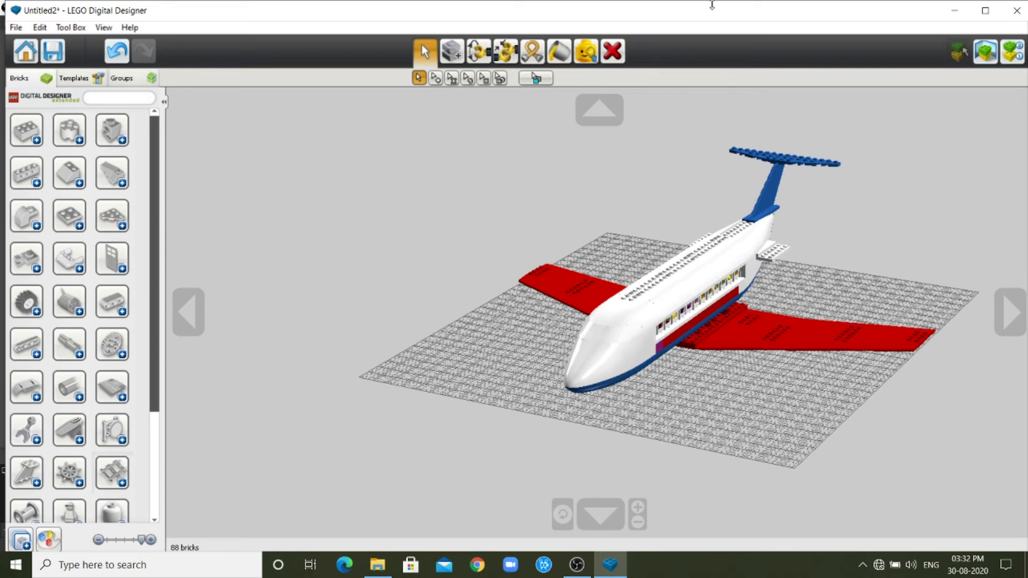
{"action": "left_click", "coordinate": [37, 312]}
{"action": "scroll", "coordinate": [43, 428], "scroll_direction": "down", "scroll_amount": 3}
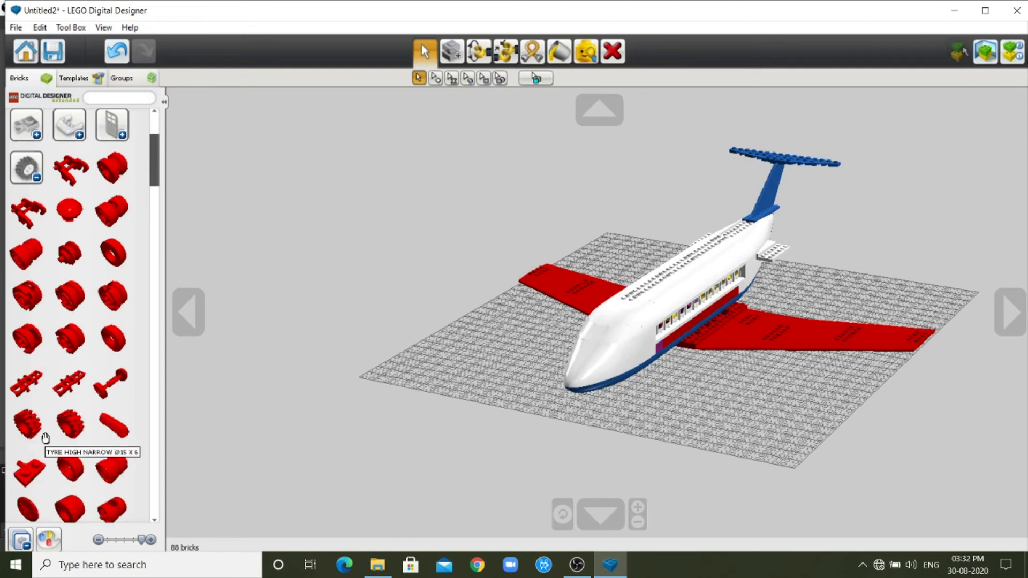
{"action": "scroll", "coordinate": [46, 438], "scroll_direction": "down", "scroll_amount": 4}
{"action": "scroll", "coordinate": [46, 438], "scroll_direction": "up", "scroll_amount": 4}
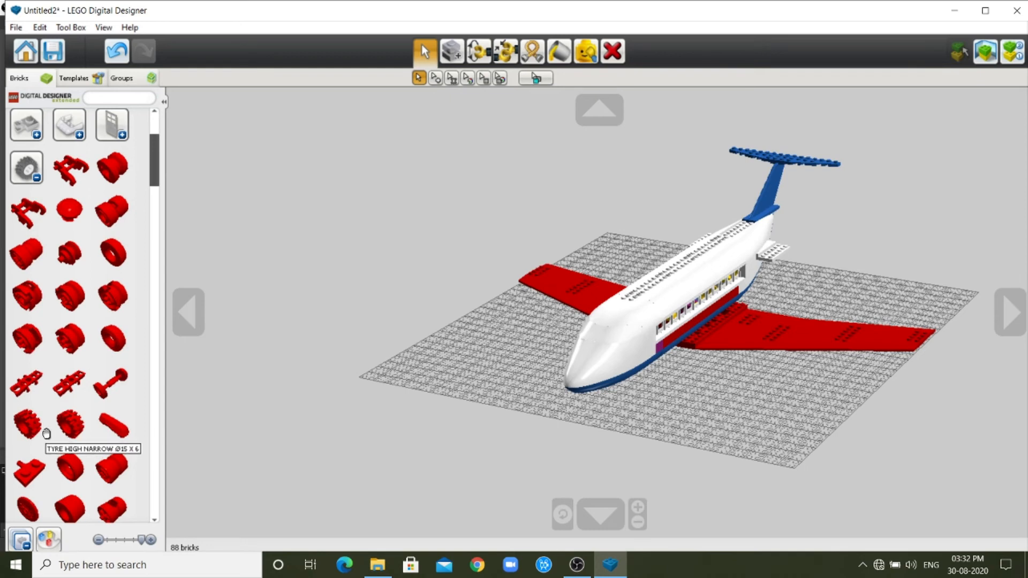
{"action": "scroll", "coordinate": [75, 374], "scroll_direction": "down", "scroll_amount": 1}
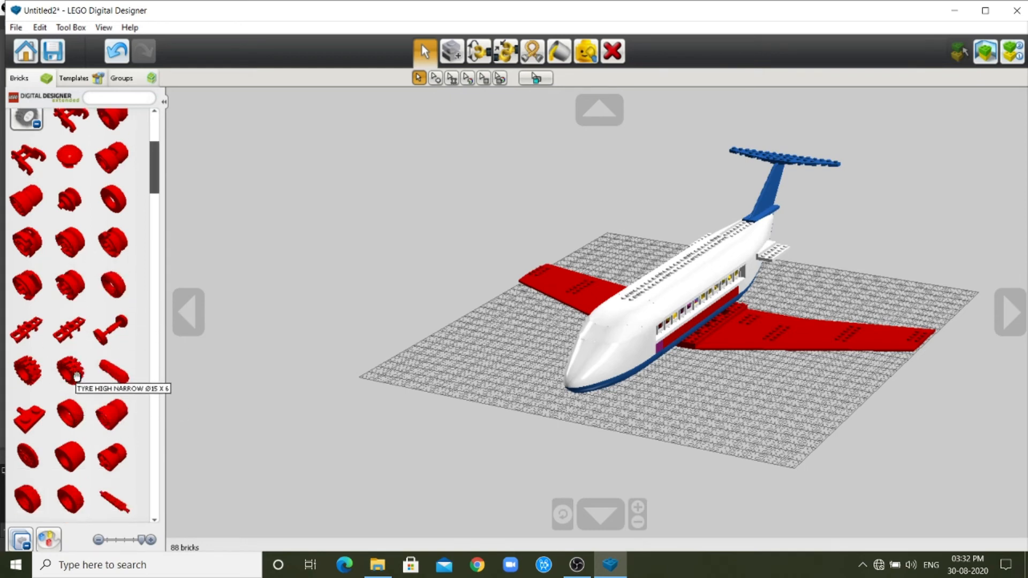
Filter the brick palette to black and place a small 15 x 6 high narrow tyre on the baseplate ahead of the airplane.
{"action": "left_click", "coordinate": [76, 380]}
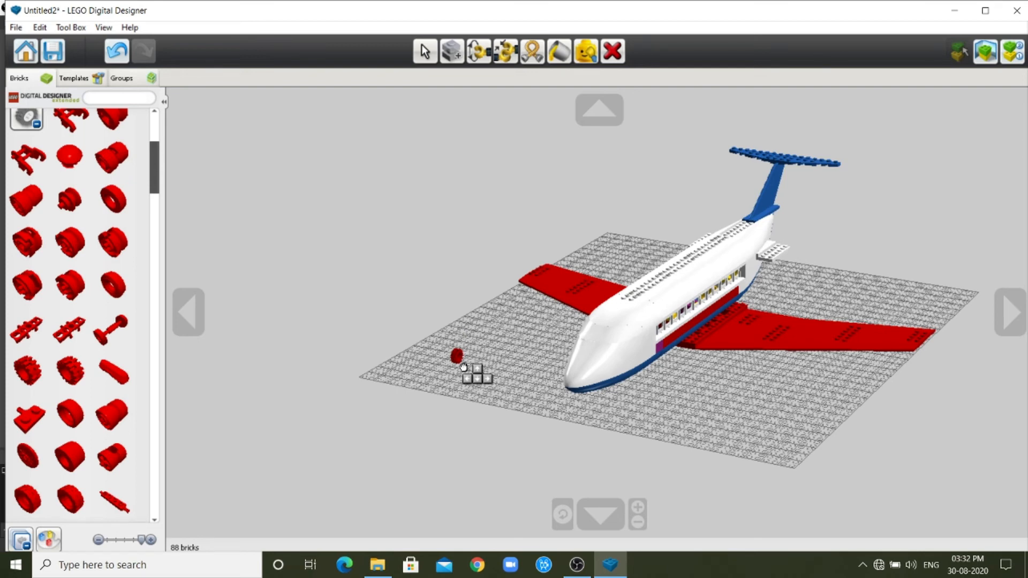
{"action": "key", "text": "Escape"}
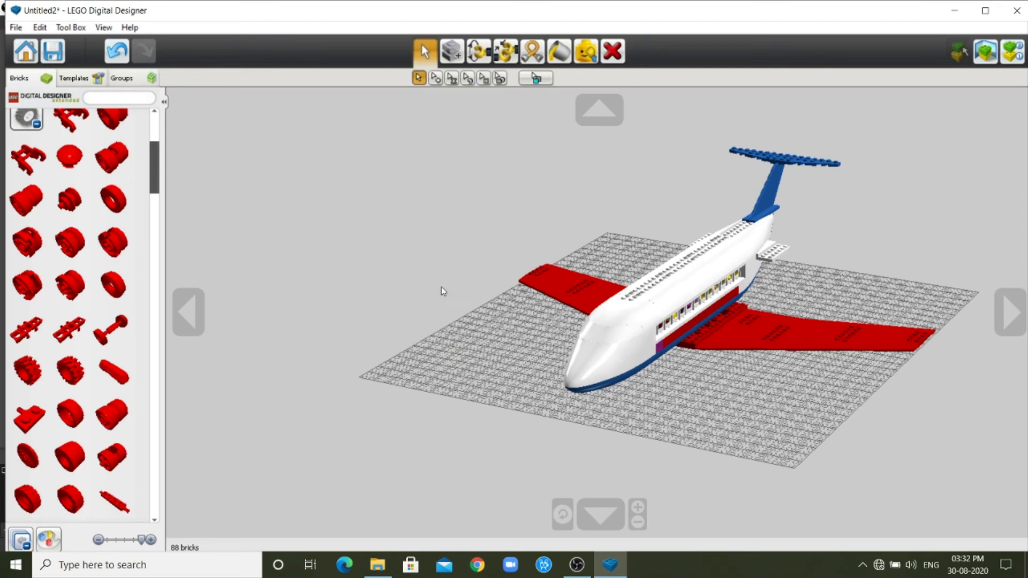
{"action": "left_click", "coordinate": [49, 539]}
{"action": "left_click", "coordinate": [67, 95]}
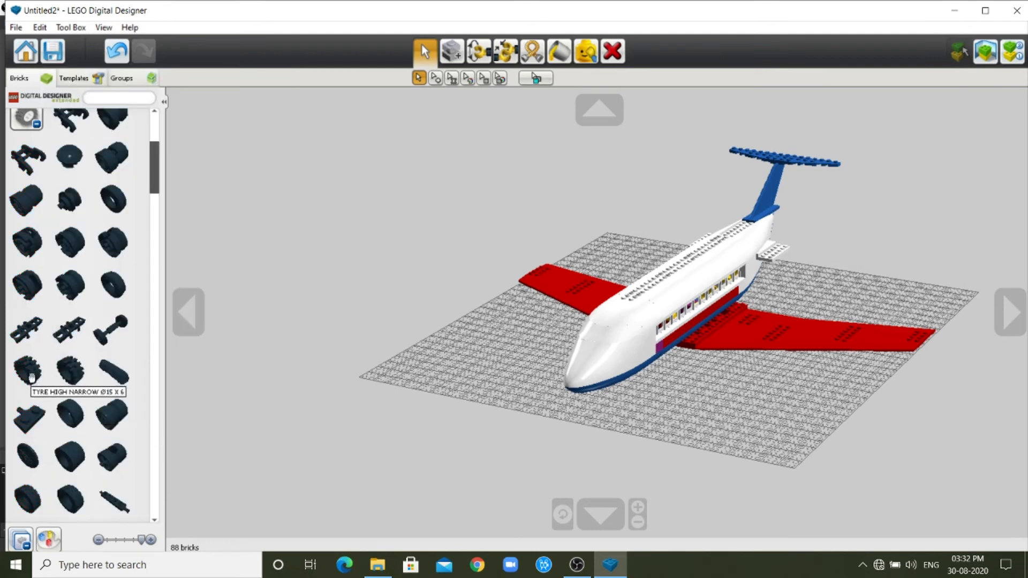
{"action": "left_click", "coordinate": [72, 370]}
{"action": "left_click", "coordinate": [476, 373]}
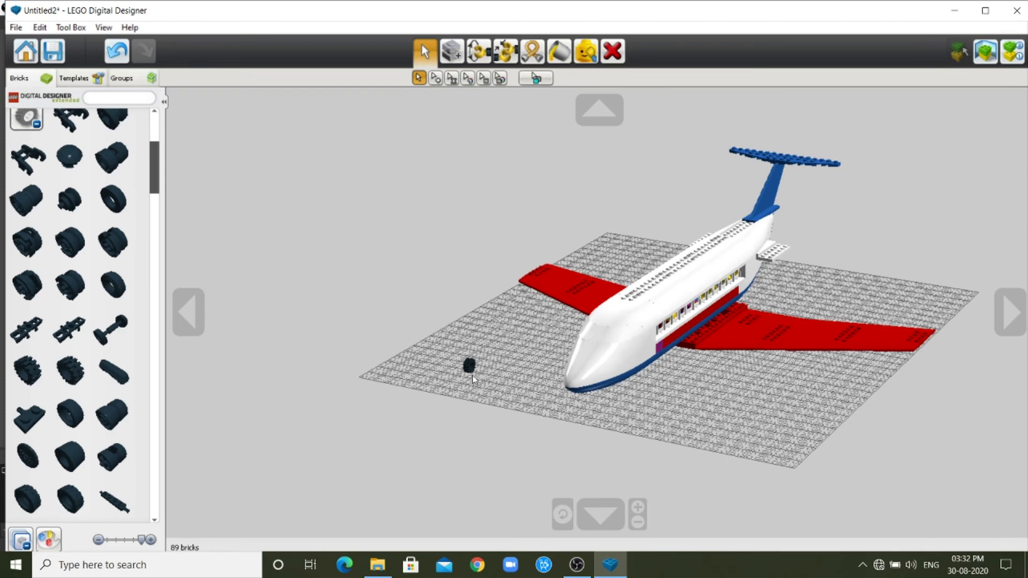
Place two larger black wheels on the baseplate beside the small tyre.
{"action": "scroll", "coordinate": [30, 461], "scroll_direction": "down", "scroll_amount": 1}
{"action": "left_click", "coordinate": [30, 461]}
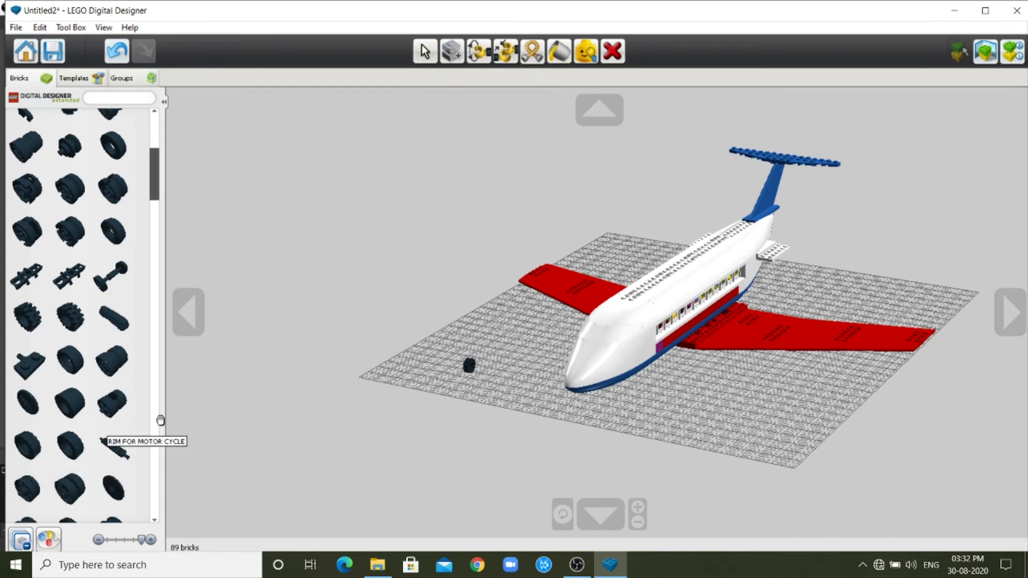
{"action": "left_click", "coordinate": [436, 366]}
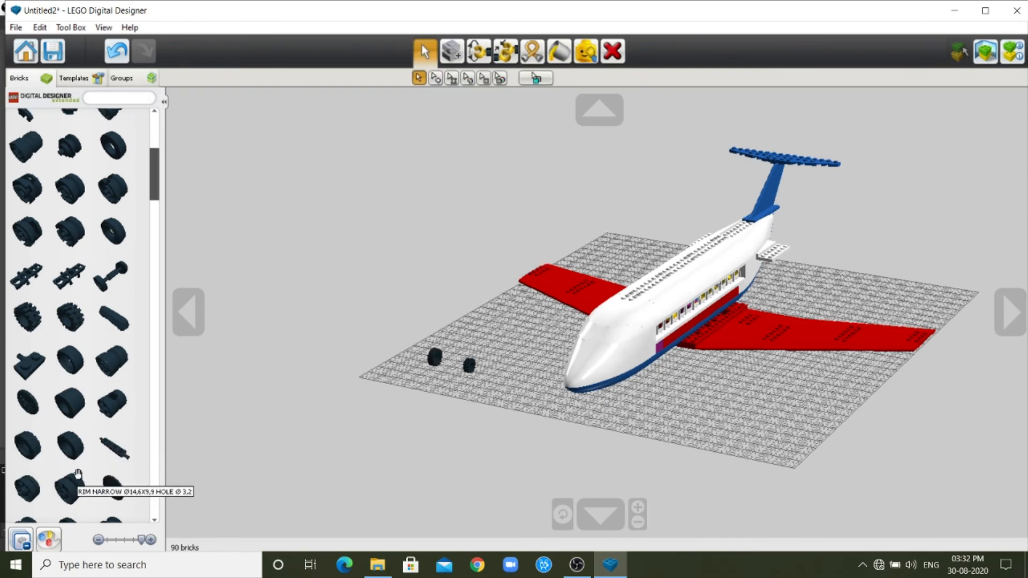
{"action": "left_click", "coordinate": [63, 461]}
{"action": "left_click", "coordinate": [415, 382]}
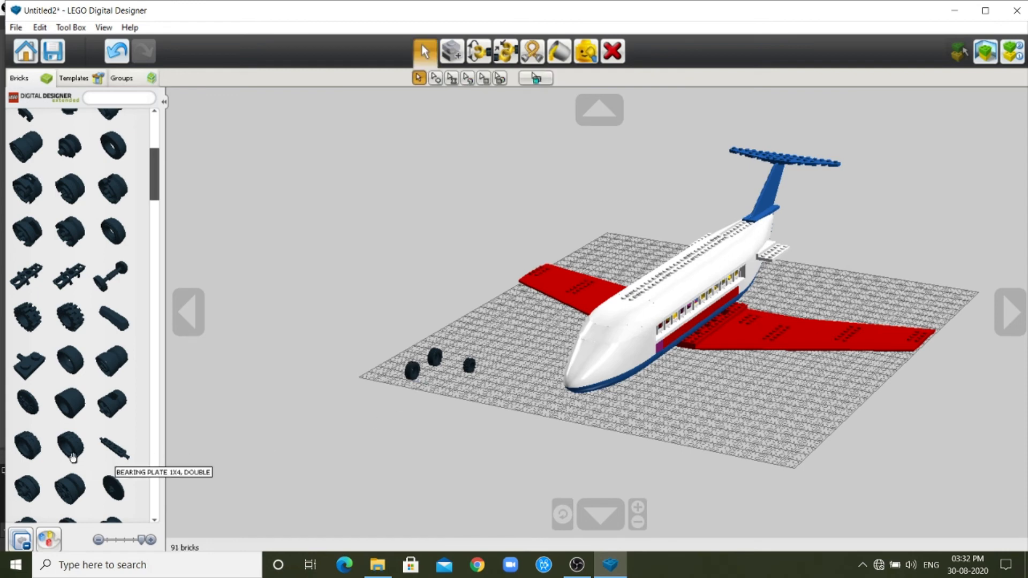
Attach a black undercarriage with vertical snap beneath the airplane's left wing and mount one of the larger wheels on it.
{"action": "scroll", "coordinate": [80, 460], "scroll_direction": "down", "scroll_amount": 3}
{"action": "scroll", "coordinate": [80, 458], "scroll_direction": "down", "scroll_amount": 5}
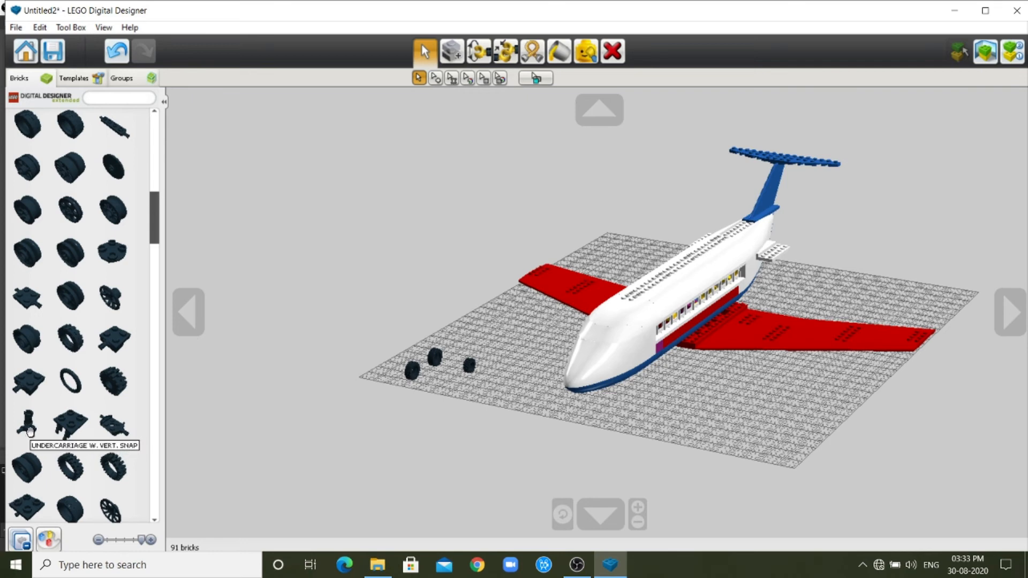
{"action": "left_click", "coordinate": [29, 423]}
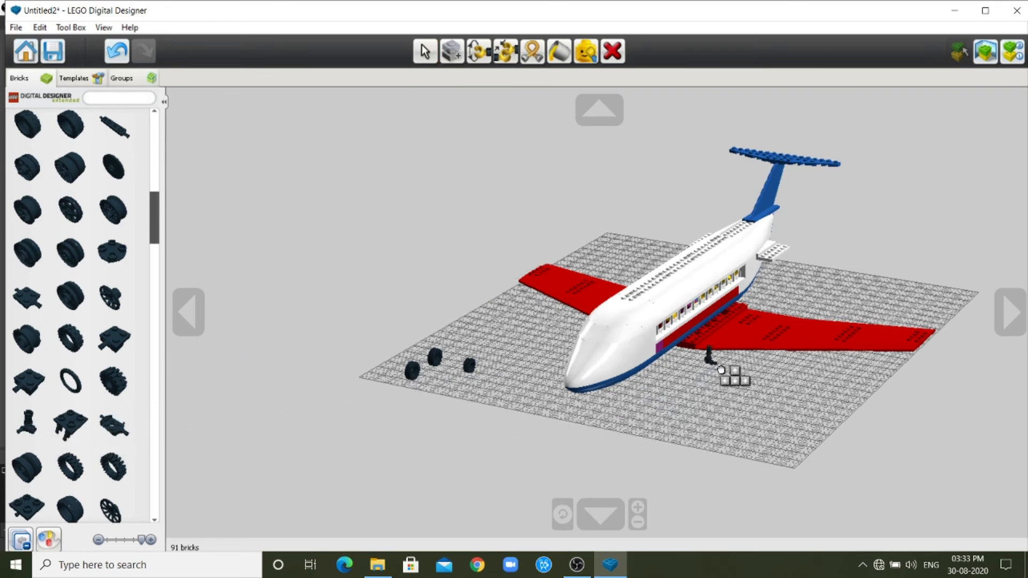
{"action": "scroll", "coordinate": [723, 393], "scroll_direction": "up", "scroll_amount": 3}
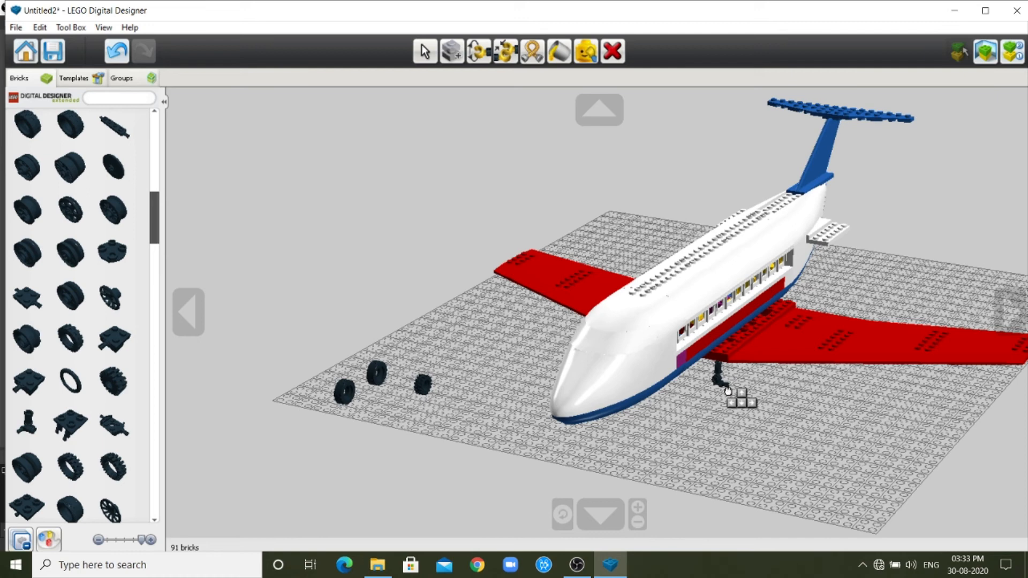
{"action": "left_click", "coordinate": [728, 389]}
{"action": "left_click_drag", "start_coordinate": [378, 375], "coordinate": [737, 381]}
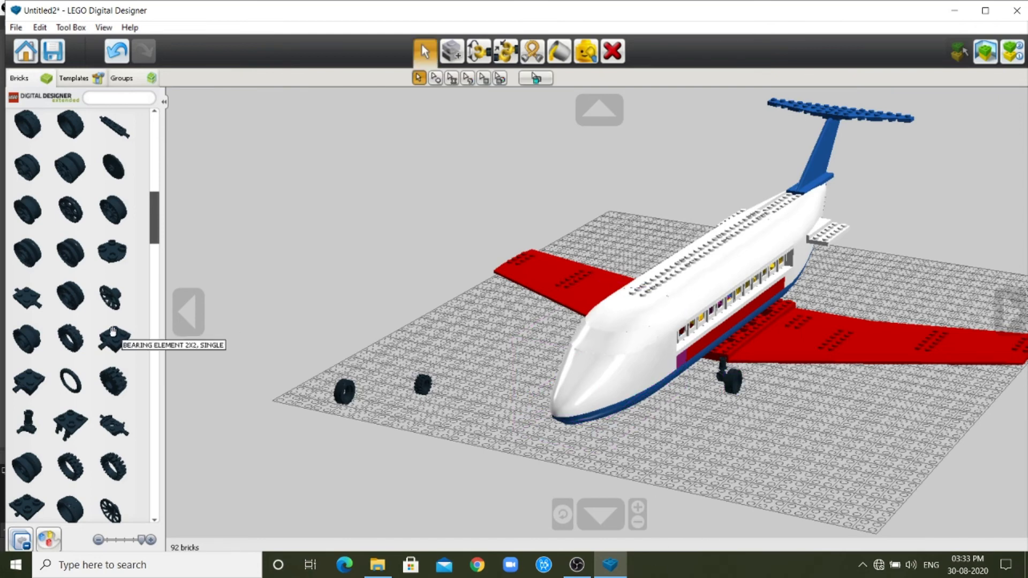
Attach a second black undercarriage beneath the airplane's right wing and mount the other large wheel on it.
{"action": "left_click", "coordinate": [26, 423]}
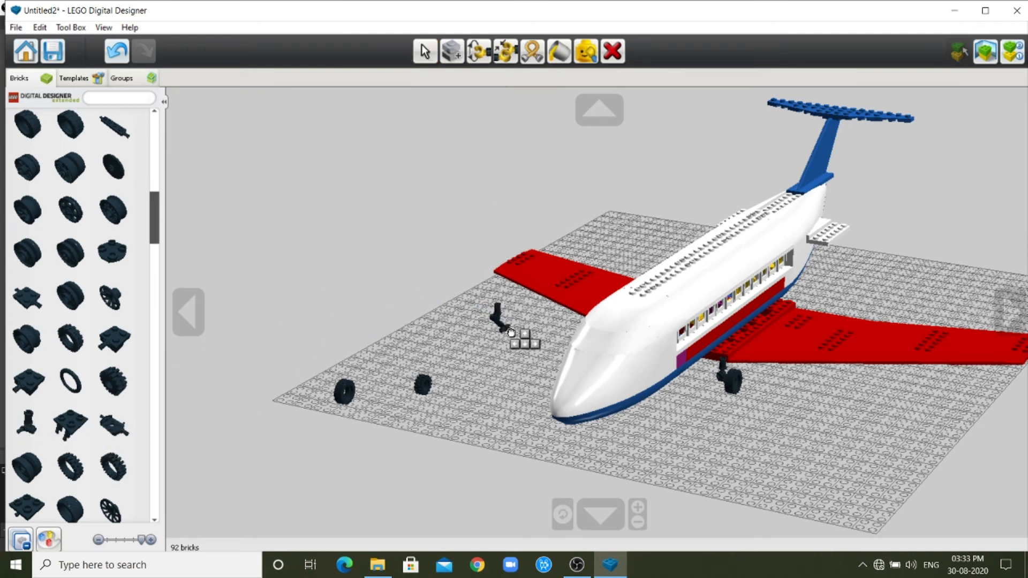
{"action": "left_click", "coordinate": [580, 339]}
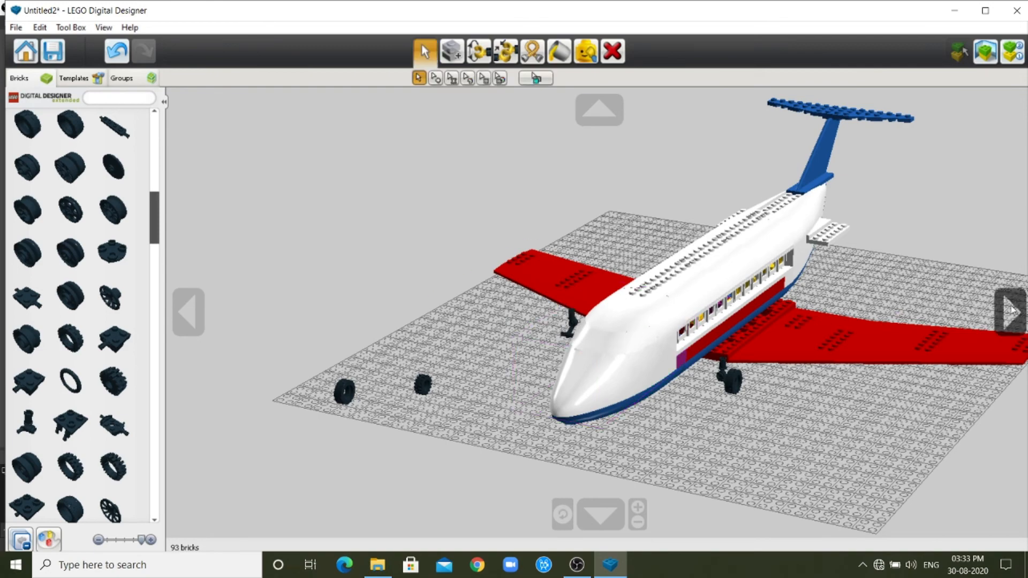
{"action": "left_click", "coordinate": [1012, 310]}
{"action": "left_click_drag", "start_coordinate": [475, 354], "coordinate": [488, 359]}
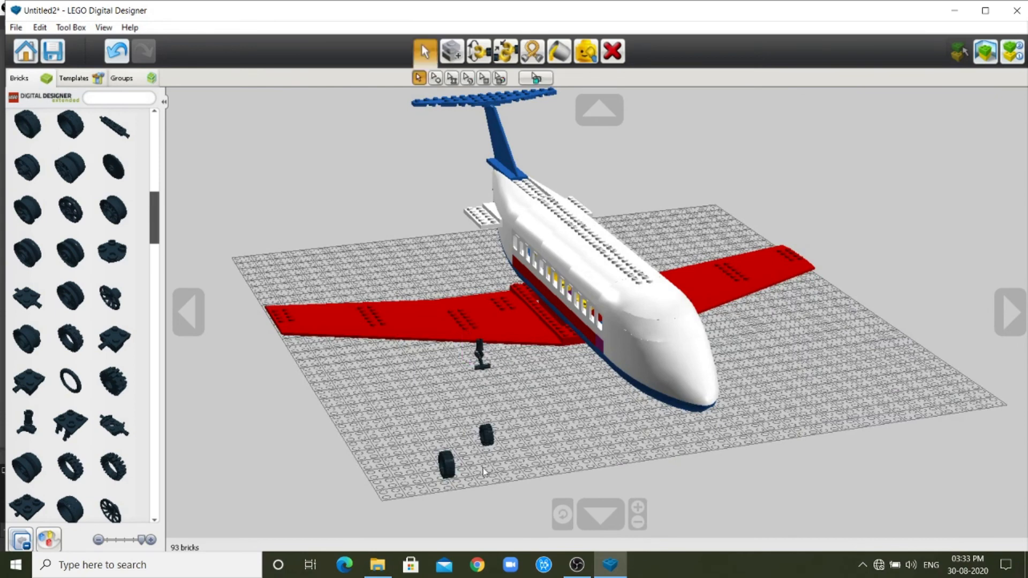
{"action": "left_click_drag", "start_coordinate": [448, 467], "coordinate": [481, 374]}
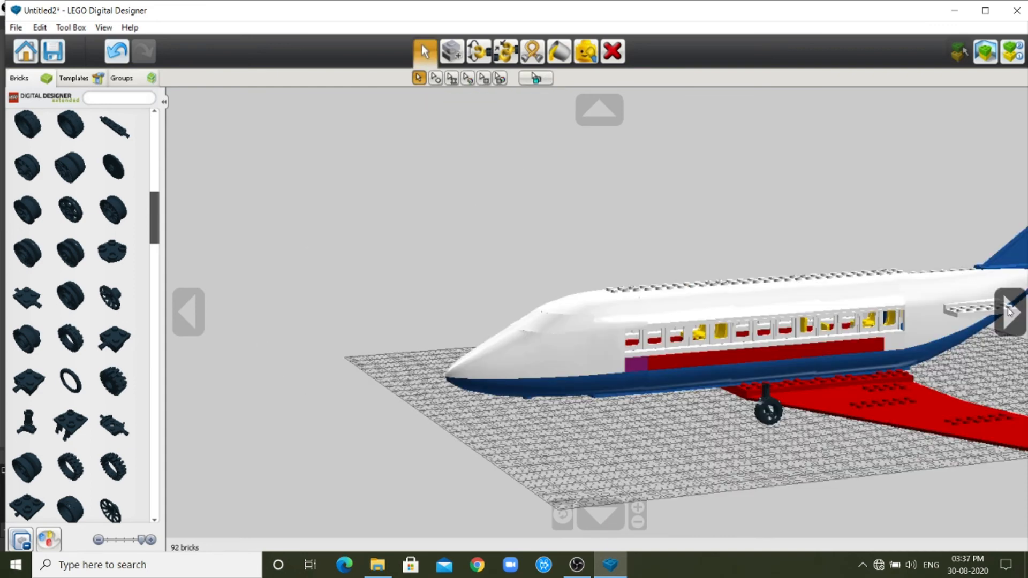
Reposition the wheel onto the undercarriage strut on the airplane's left side.
{"action": "left_click_drag", "start_coordinate": [803, 370], "coordinate": [822, 364]}
{"action": "scroll", "coordinate": [975, 353], "scroll_direction": "down", "scroll_amount": 1}
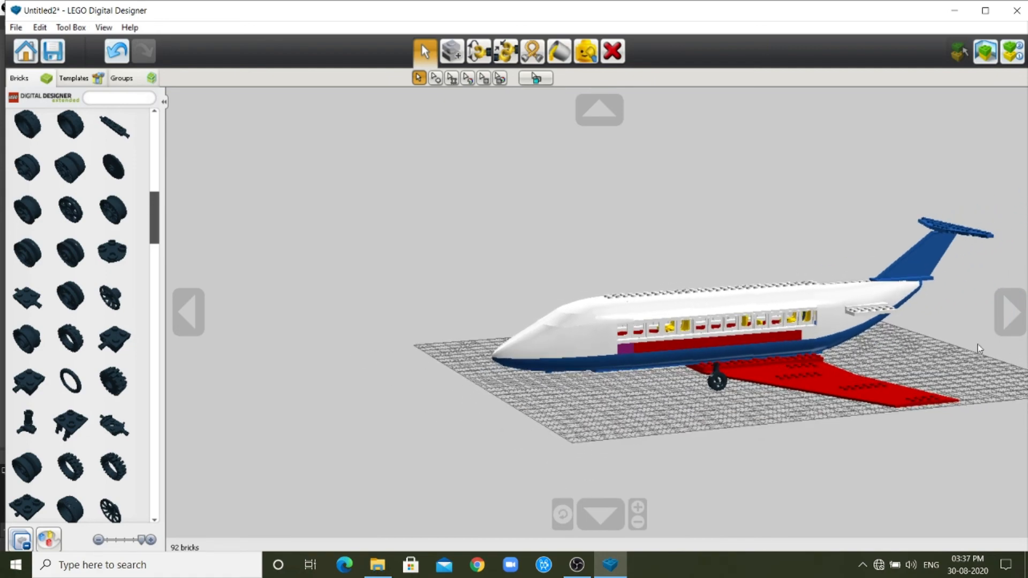
{"action": "scroll", "coordinate": [877, 334], "scroll_direction": "down", "scroll_amount": 3}
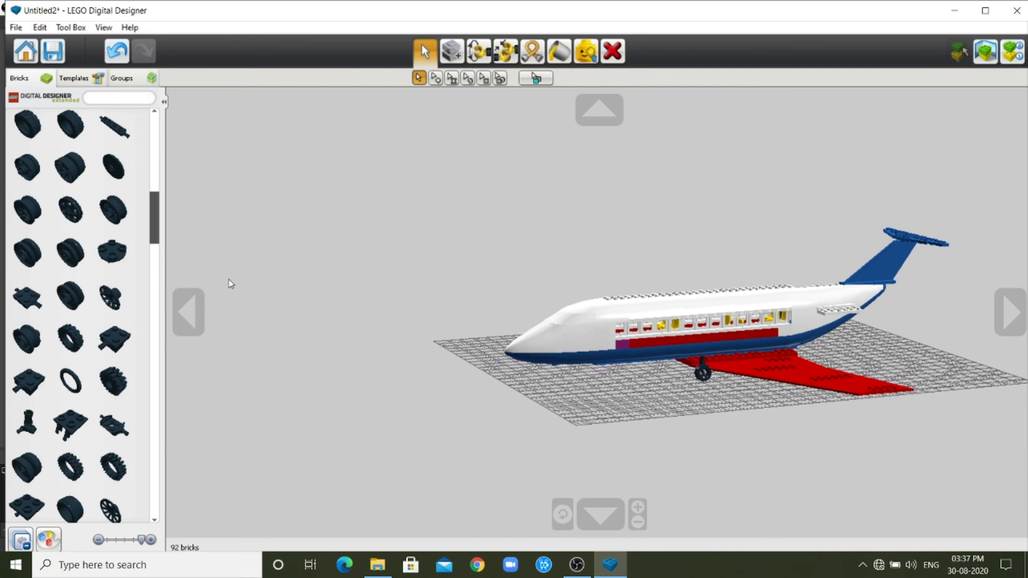
{"action": "left_click", "coordinate": [189, 312]}
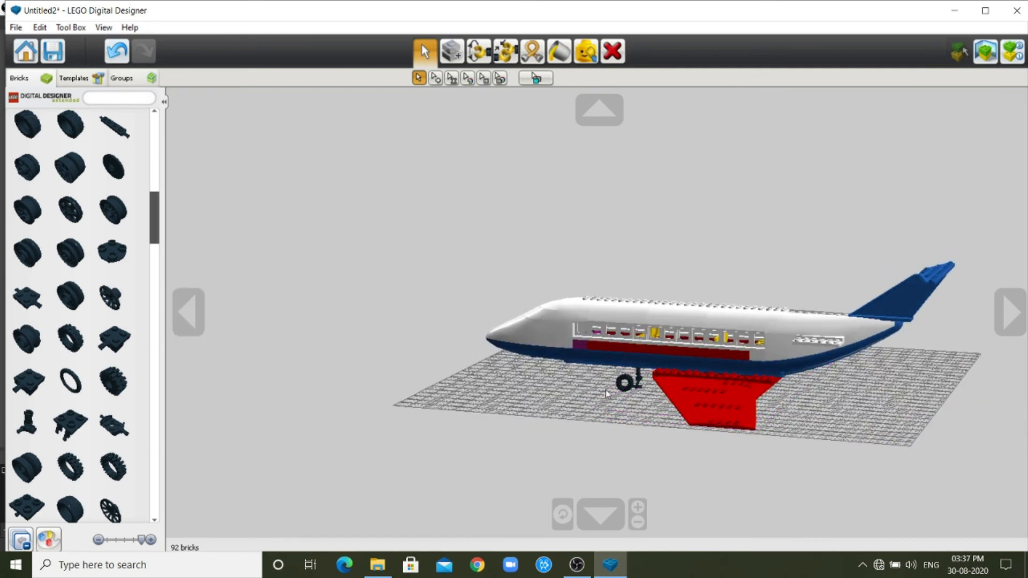
{"action": "left_click_drag", "start_coordinate": [629, 385], "coordinate": [642, 389]}
{"action": "scroll", "coordinate": [910, 370], "scroll_direction": "up", "scroll_amount": 4}
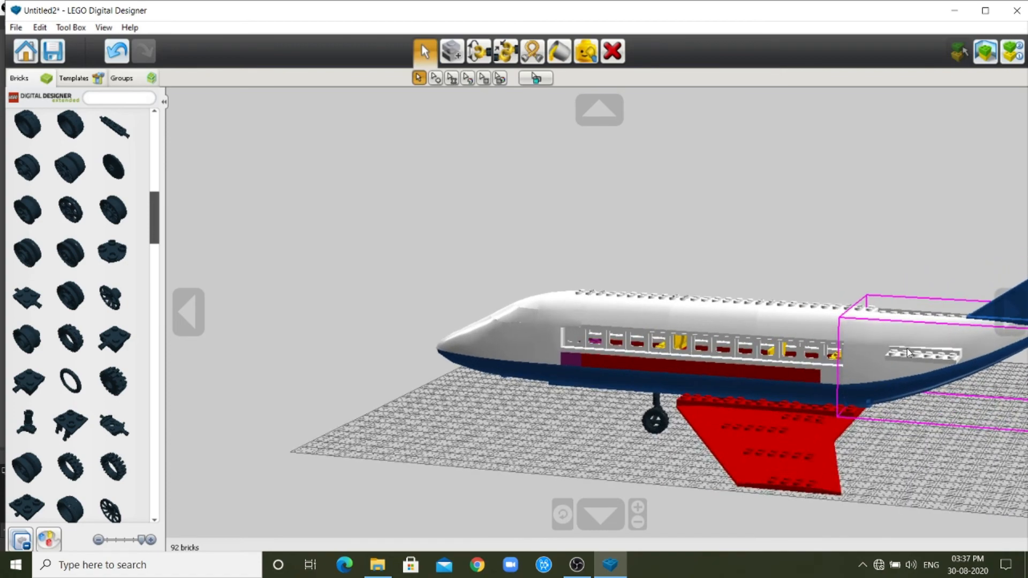
{"action": "scroll", "coordinate": [909, 353], "scroll_direction": "down", "scroll_amount": 2}
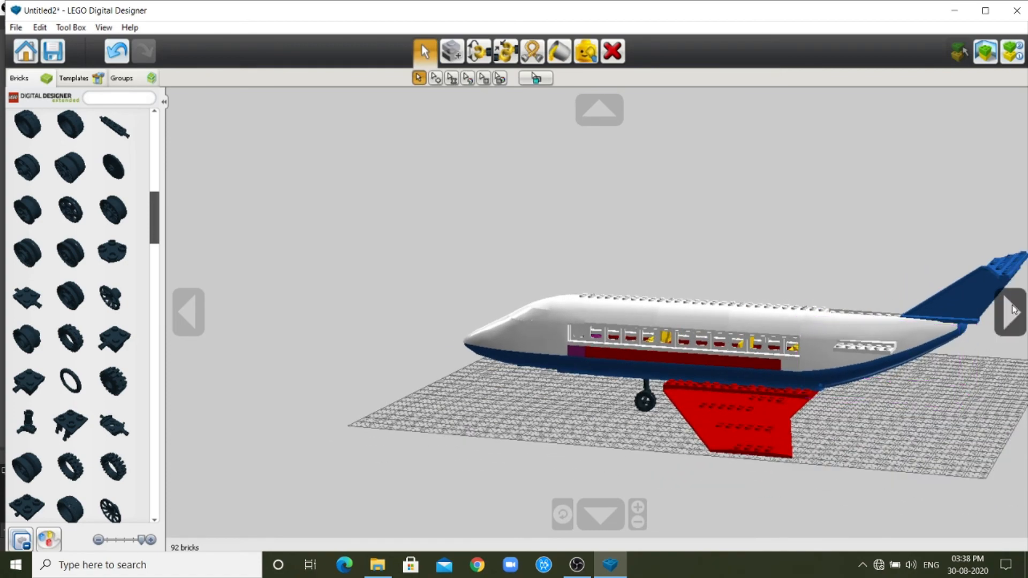
Move the undercarriage on the airplane's right side beneath the wing's front edge and mount the loose wheel on it.
{"action": "left_click", "coordinate": [1011, 312]}
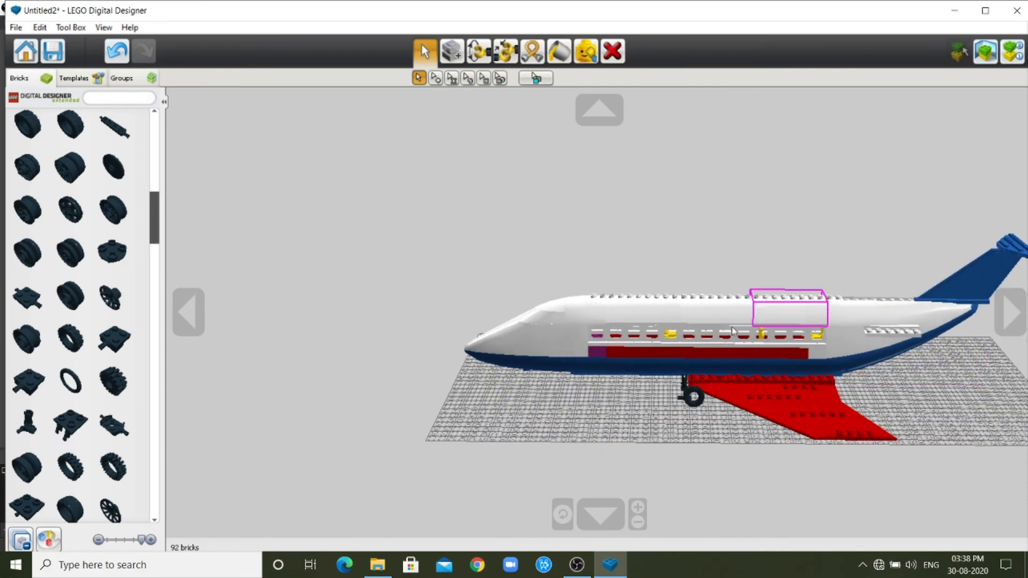
{"action": "left_click", "coordinate": [1011, 312]}
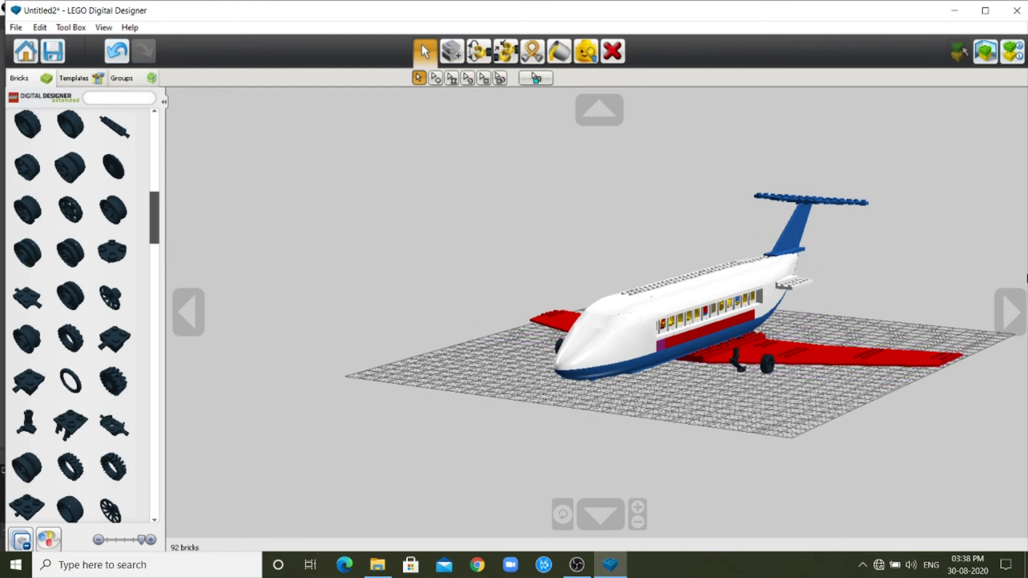
{"action": "left_click", "coordinate": [195, 315]}
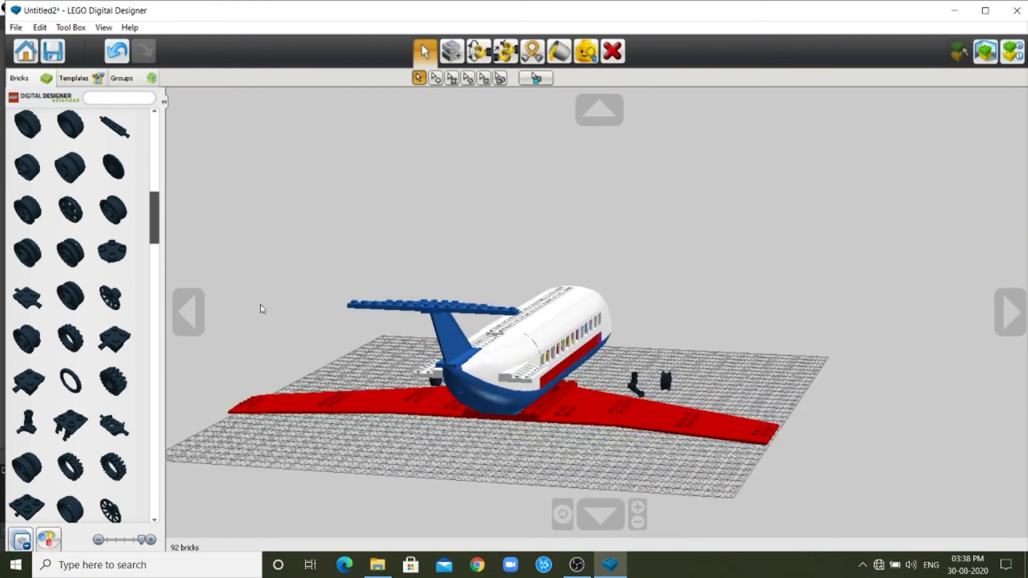
{"action": "left_click", "coordinate": [195, 313]}
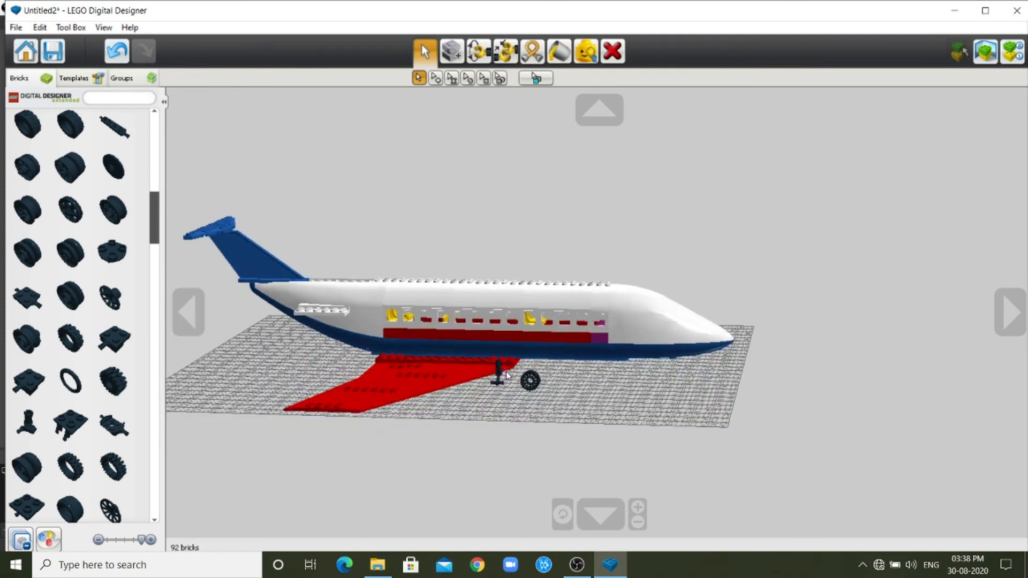
{"action": "left_click_drag", "start_coordinate": [498, 371], "coordinate": [489, 389]}
{"action": "left_click", "coordinate": [487, 383]}
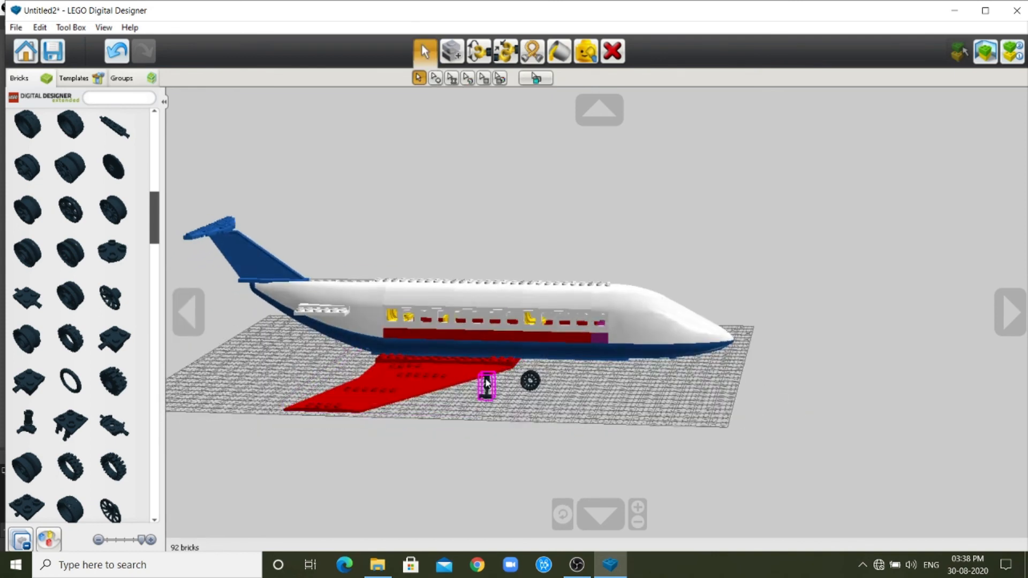
{"action": "left_click_drag", "start_coordinate": [539, 385], "coordinate": [484, 400]}
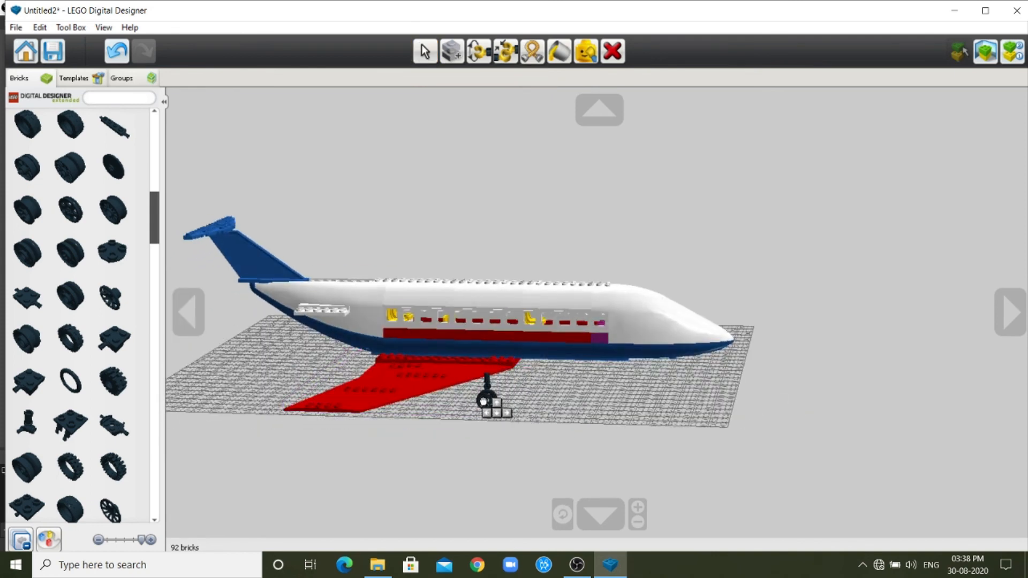
{"action": "left_click", "coordinate": [484, 400]}
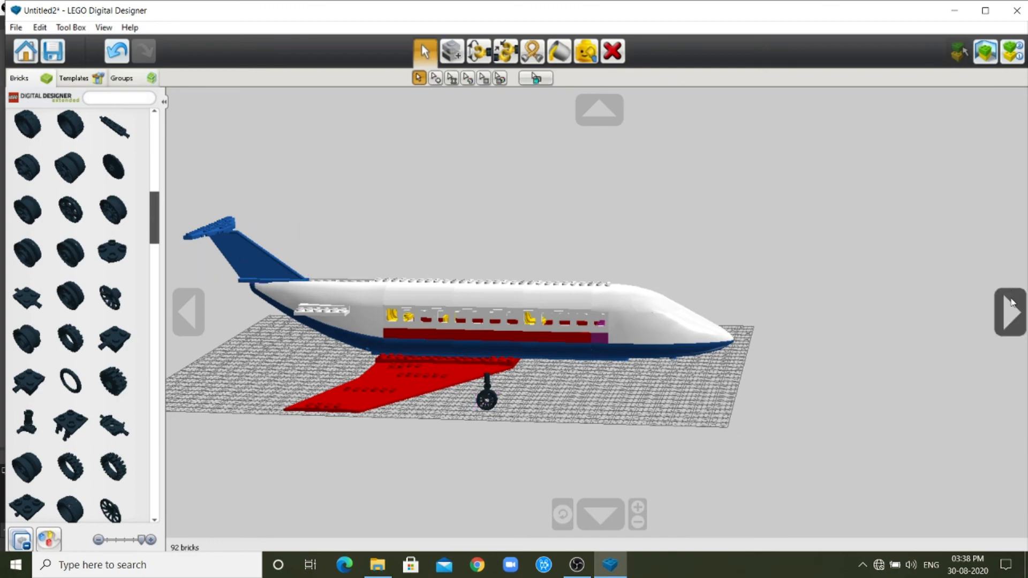
Turn to the airplane's left side and switch to view mode to show it against a scenic background.
{"action": "left_click", "coordinate": [1010, 310]}
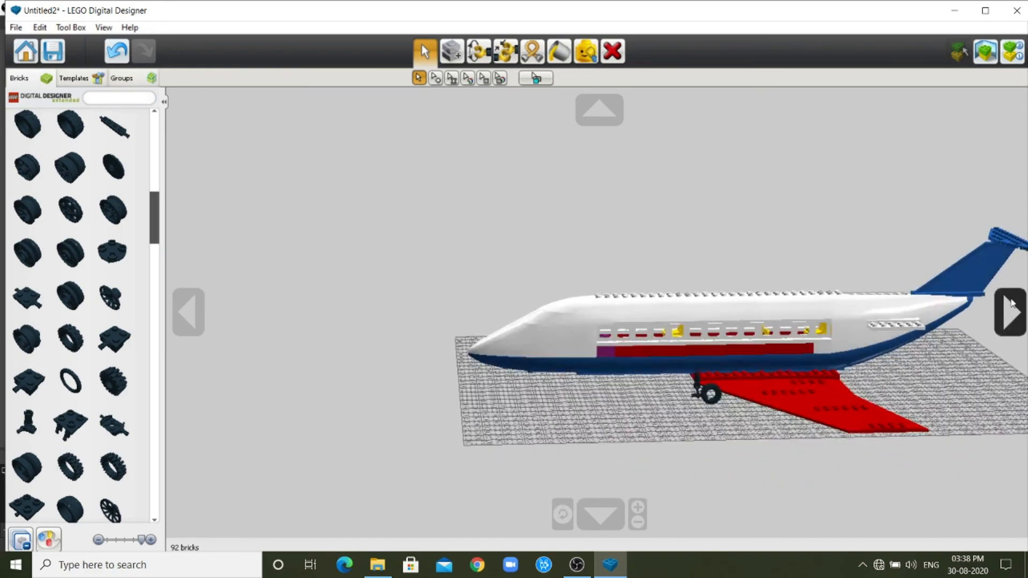
{"action": "left_click", "coordinate": [987, 51]}
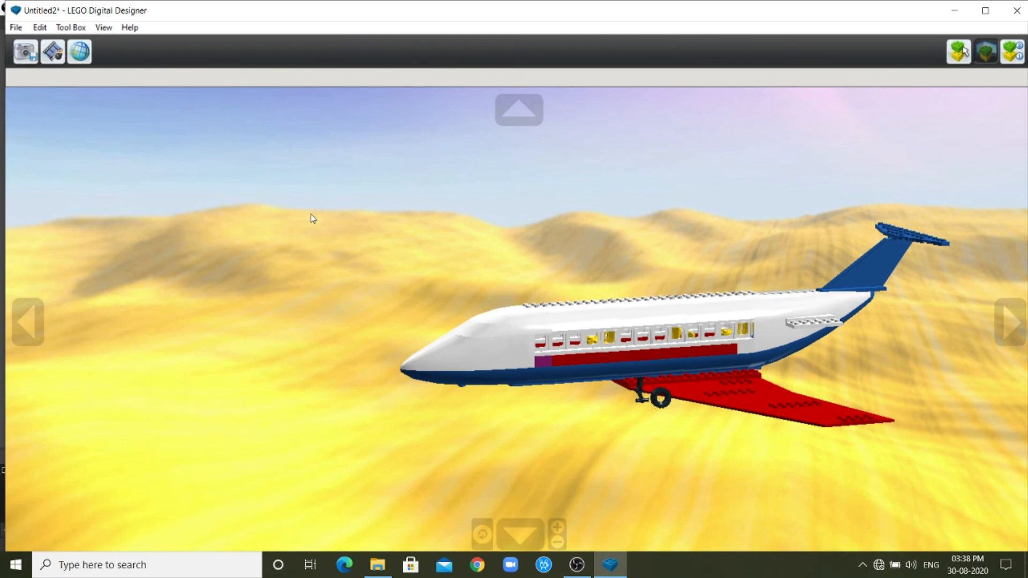
Change the scenic background through the mountain and bright sky scenes to starry outer space, and play the airplane's explode effect.
{"action": "scroll", "coordinate": [374, 279], "scroll_direction": "down", "scroll_amount": 3}
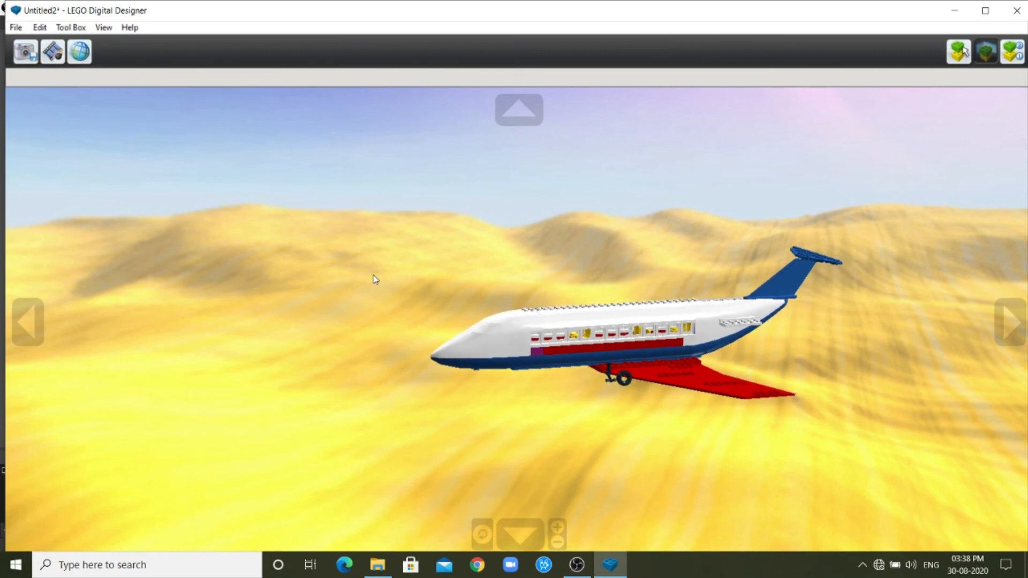
{"action": "scroll", "coordinate": [374, 279], "scroll_direction": "down", "scroll_amount": 2}
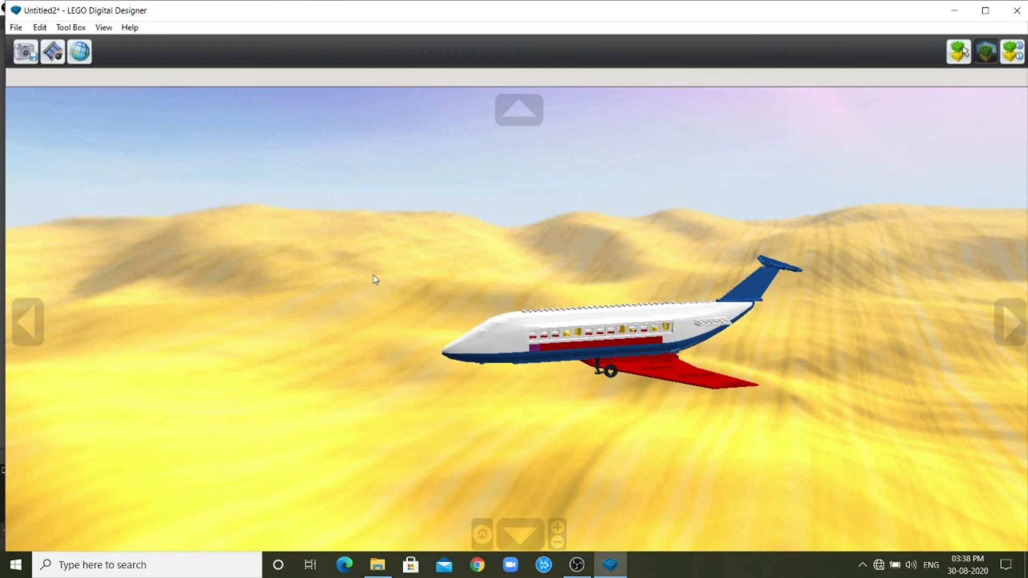
{"action": "left_click", "coordinate": [75, 60]}
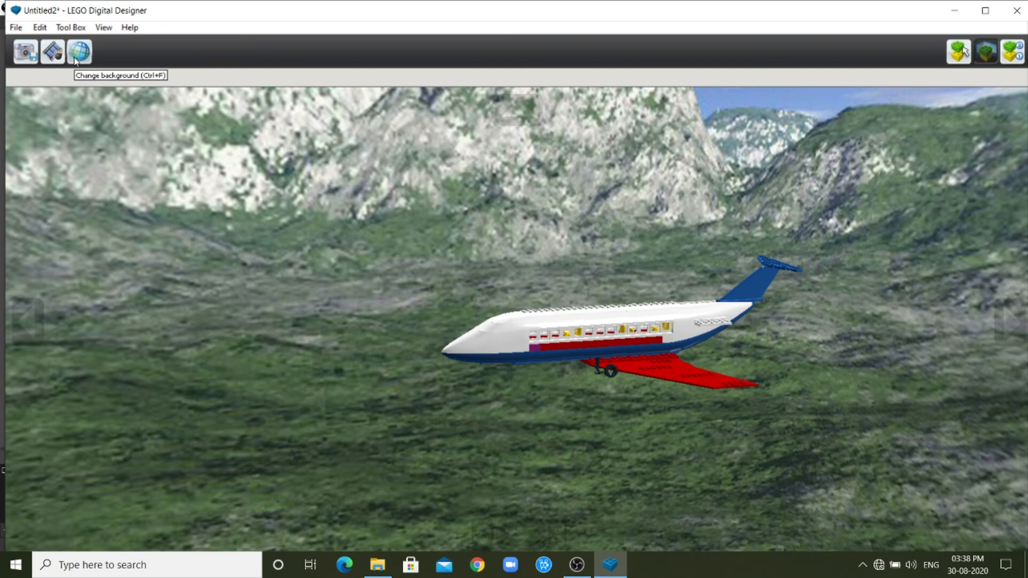
{"action": "left_click", "coordinate": [75, 59]}
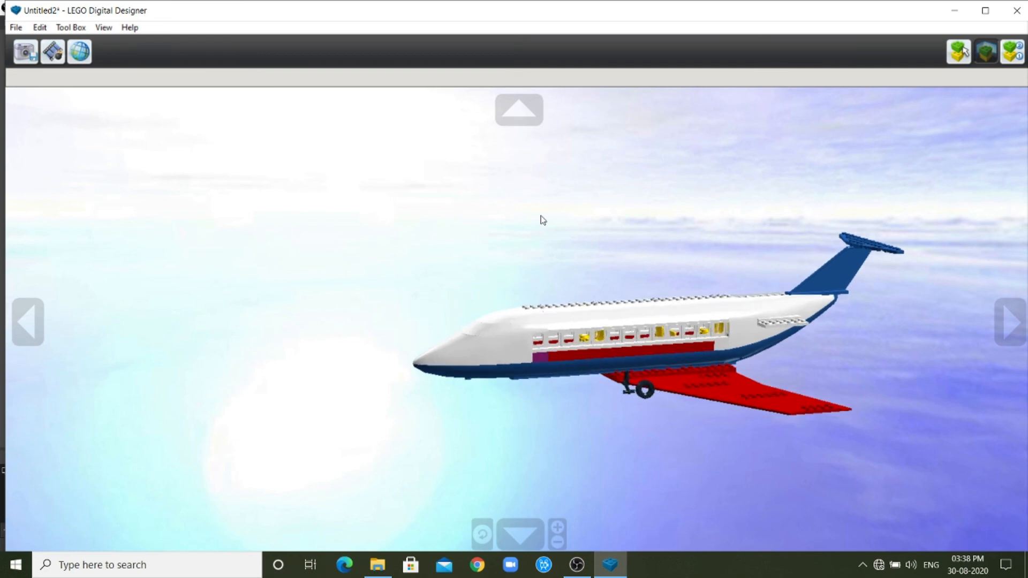
{"action": "left_click", "coordinate": [80, 50]}
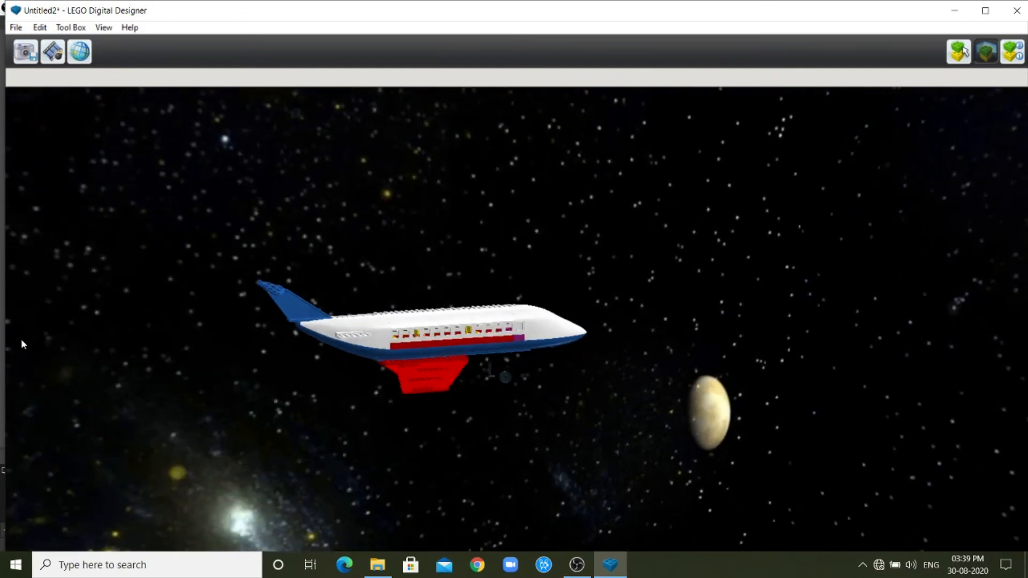
{"action": "left_click", "coordinate": [53, 54]}
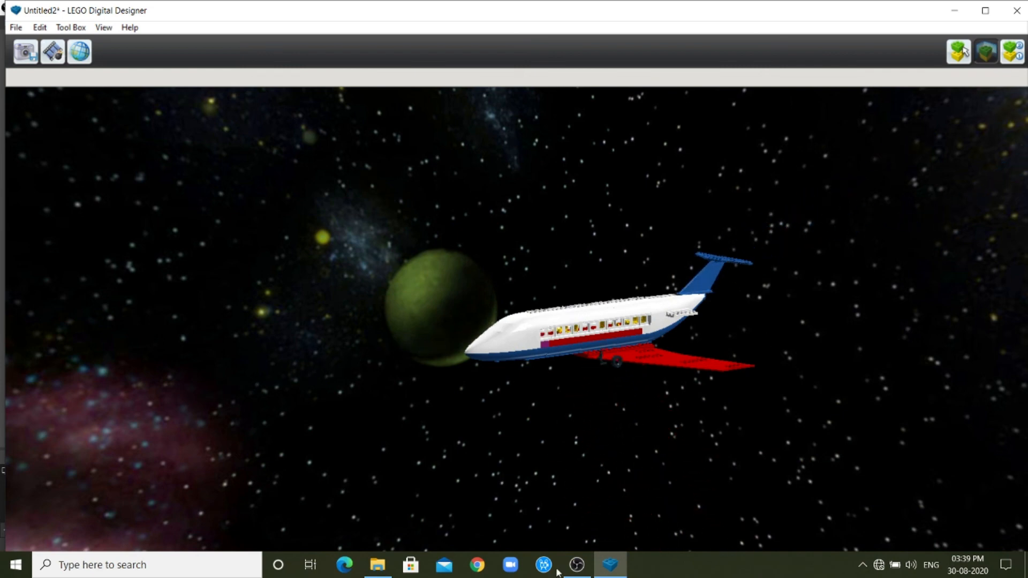
Generate the airplane's building guide and advance through it brick by brick to step 36.
{"action": "left_click", "coordinate": [1011, 59]}
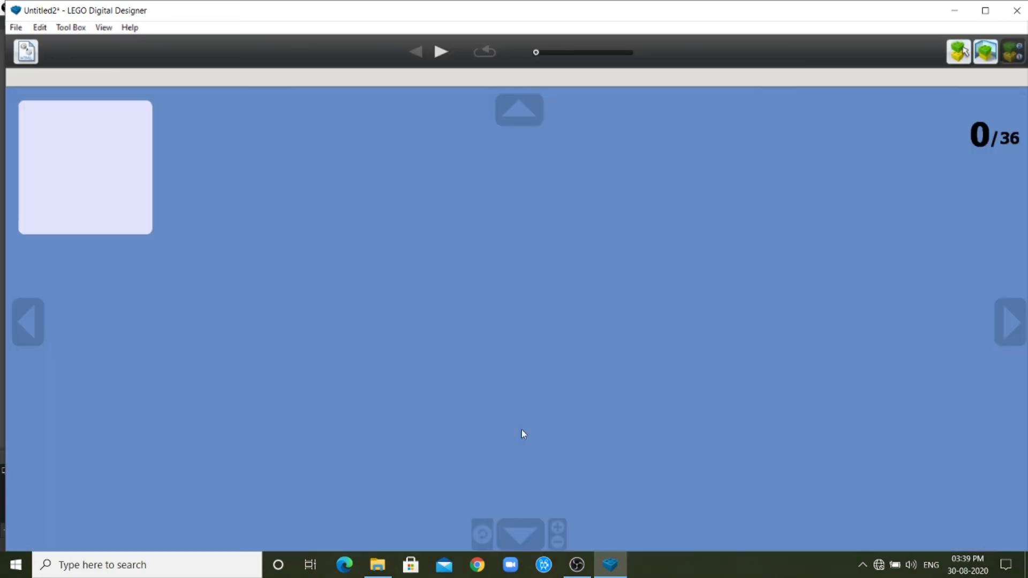
{"action": "left_click", "coordinate": [440, 52]}
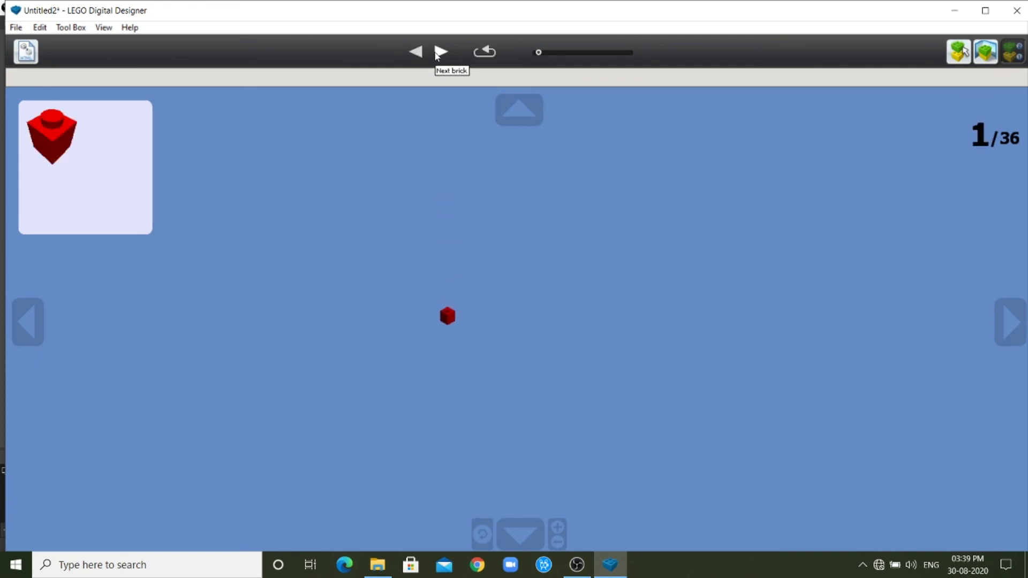
{"action": "left_click", "coordinate": [440, 52]}
{"action": "left_click", "coordinate": [440, 52]}
{"action": "left_click", "coordinate": [440, 52]}
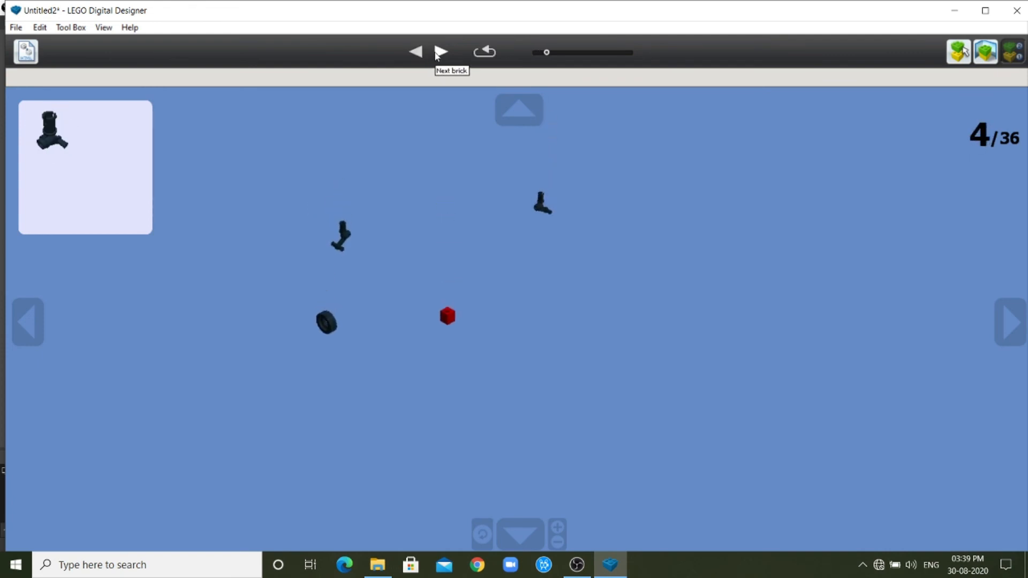
{"action": "left_click", "coordinate": [440, 52]}
{"action": "left_click", "coordinate": [440, 52]}
{"action": "left_click", "coordinate": [440, 52]}
{"action": "left_click", "coordinate": [440, 52]}
{"action": "left_click", "coordinate": [440, 52]}
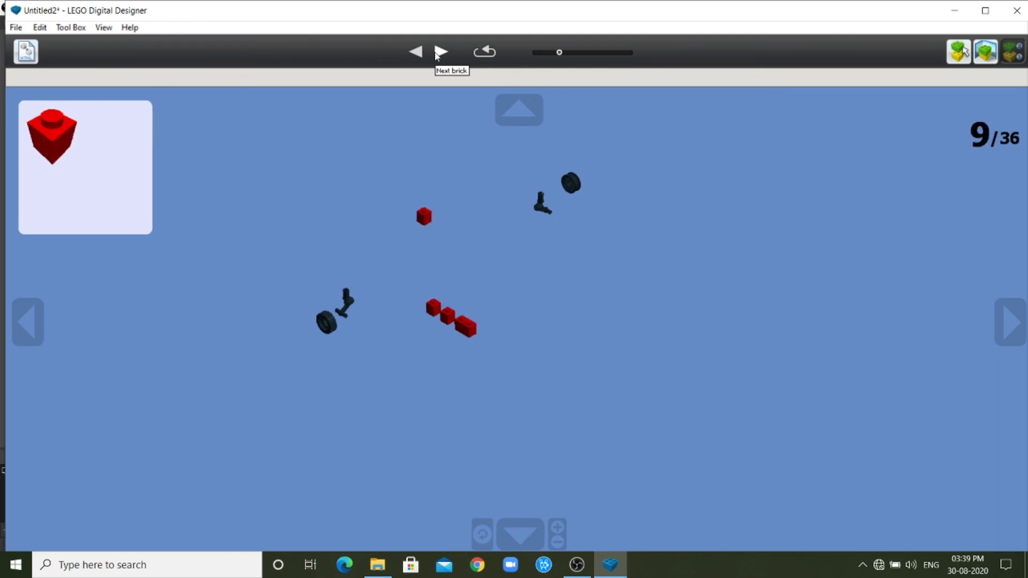
{"action": "left_click", "coordinate": [440, 51]}
{"action": "left_click", "coordinate": [440, 51]}
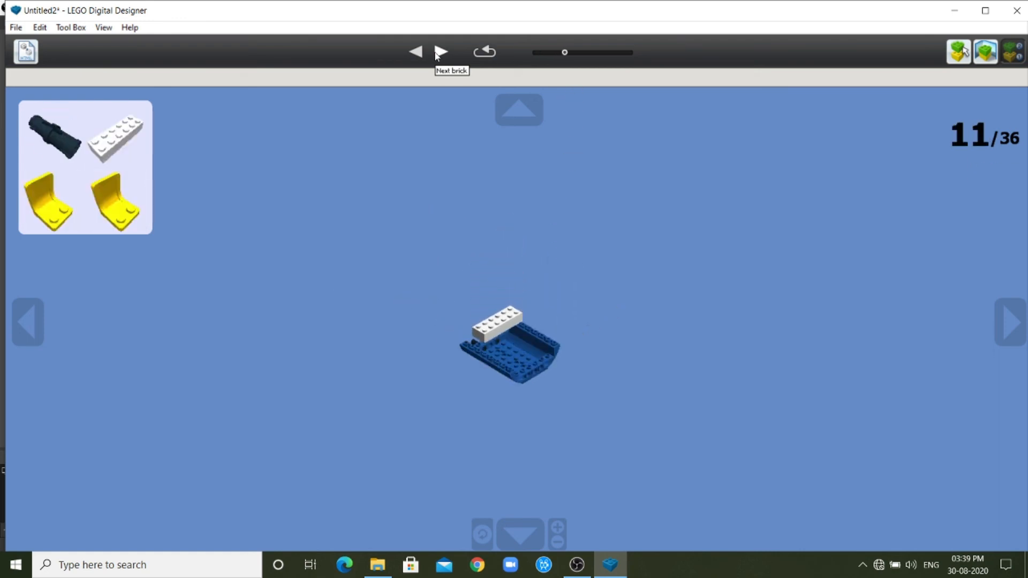
{"action": "left_click", "coordinate": [439, 52]}
{"action": "left_click", "coordinate": [439, 53]}
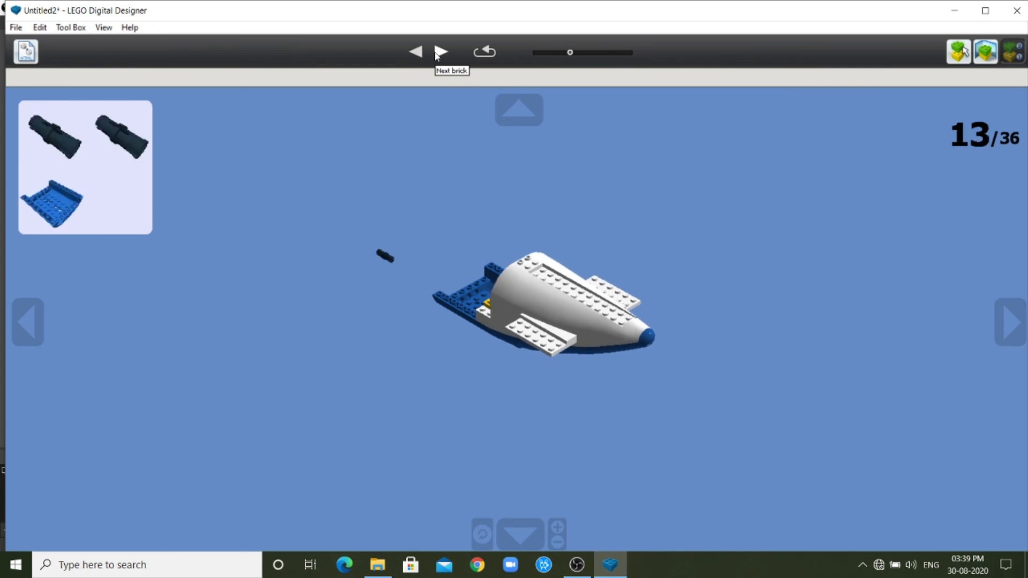
{"action": "left_click", "coordinate": [439, 52]}
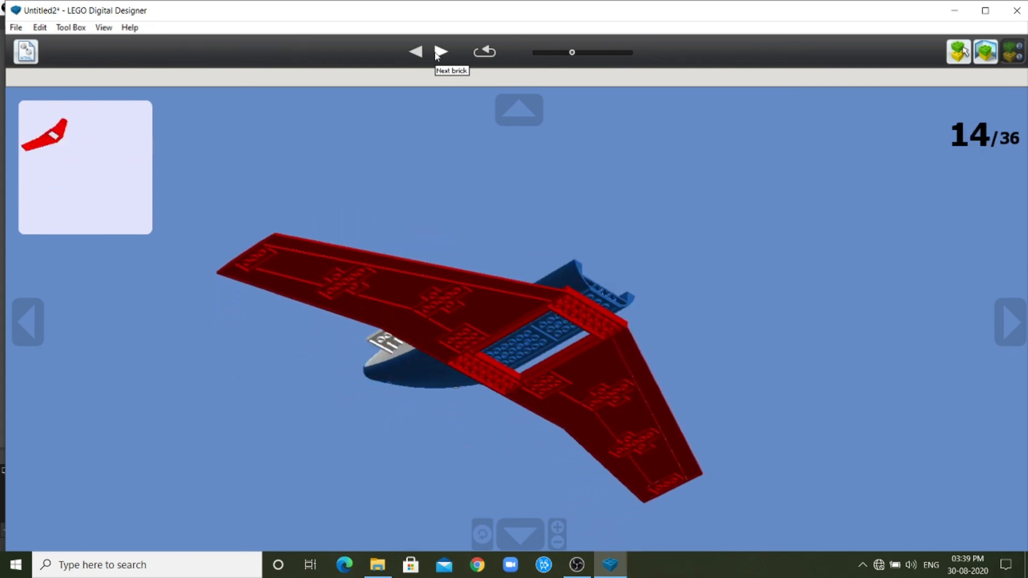
{"action": "left_click", "coordinate": [439, 52]}
{"action": "left_click", "coordinate": [439, 52]}
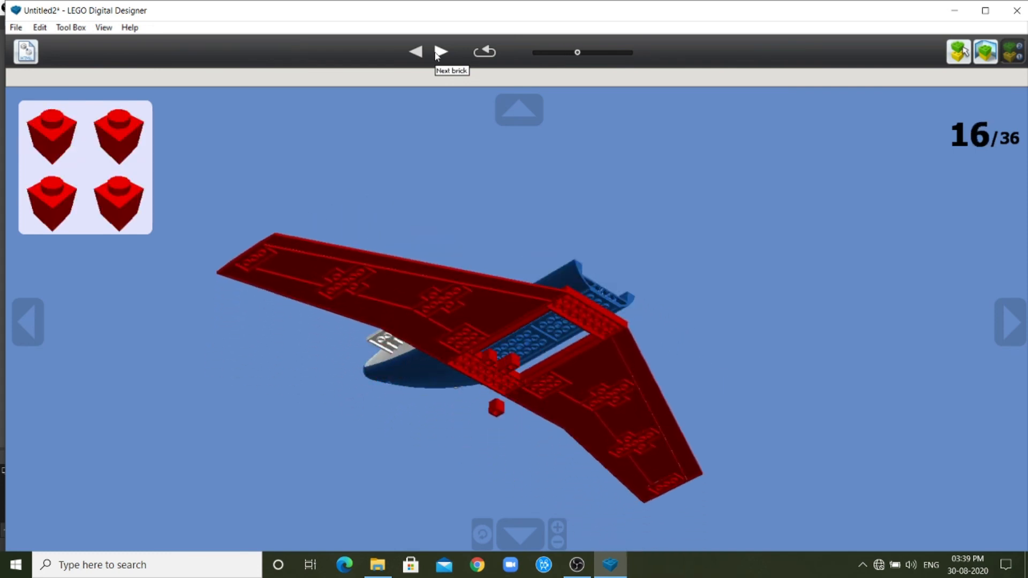
{"action": "left_click", "coordinate": [439, 51]}
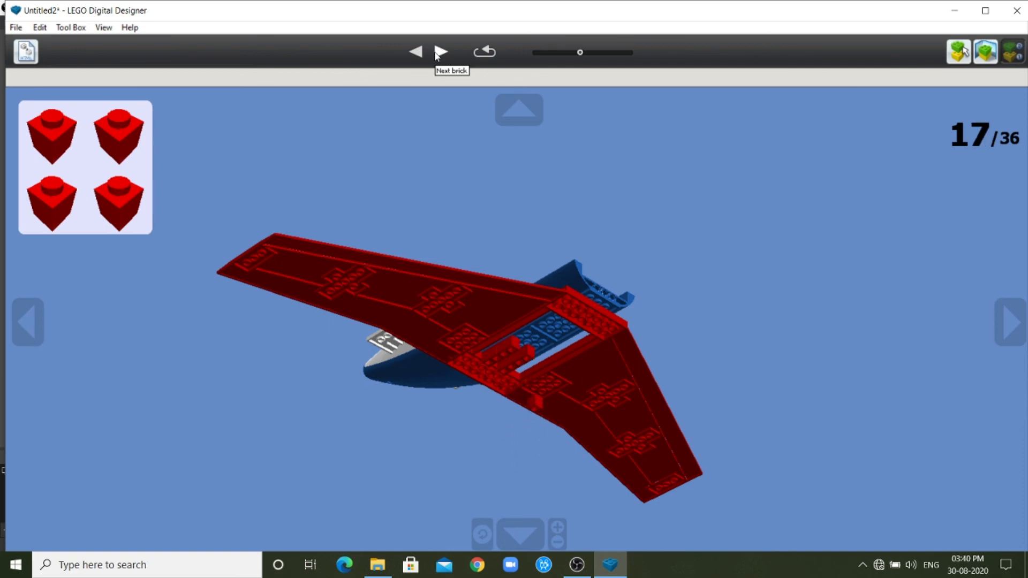
{"action": "left_click", "coordinate": [439, 52]}
{"action": "left_click", "coordinate": [439, 52]}
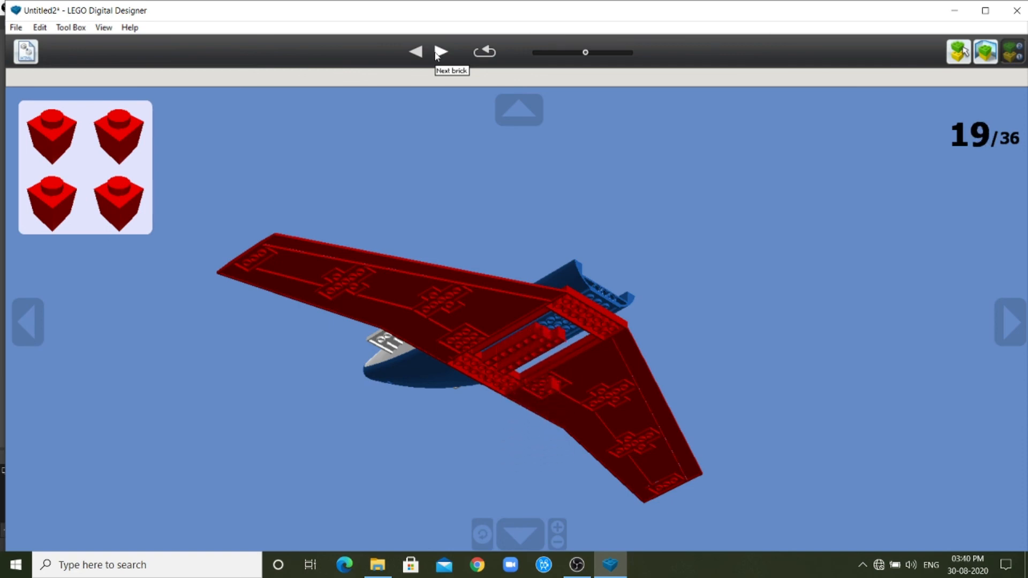
{"action": "left_click", "coordinate": [439, 51]}
{"action": "left_click", "coordinate": [439, 52]}
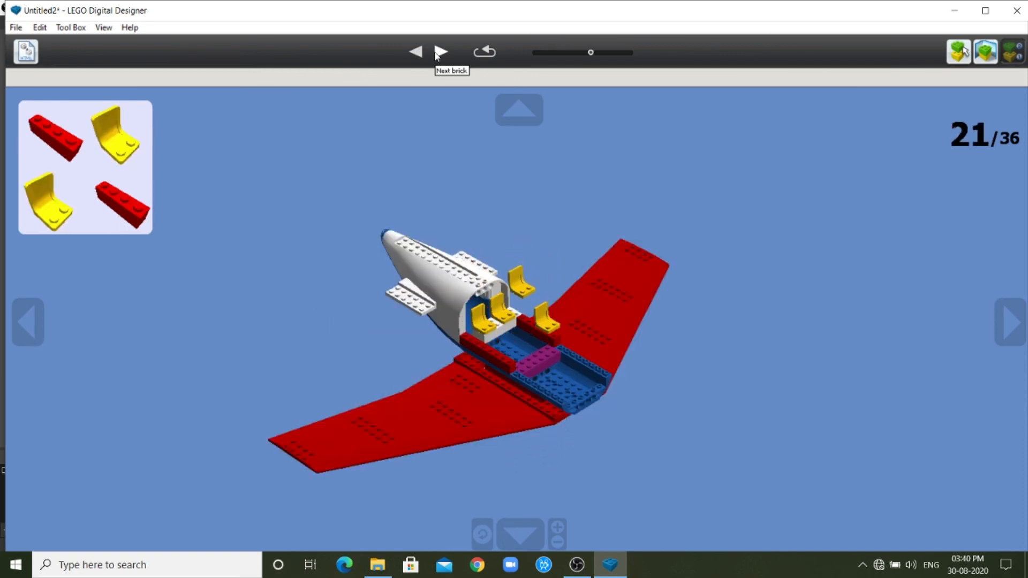
{"action": "left_click", "coordinate": [439, 52]}
{"action": "left_click", "coordinate": [439, 52]}
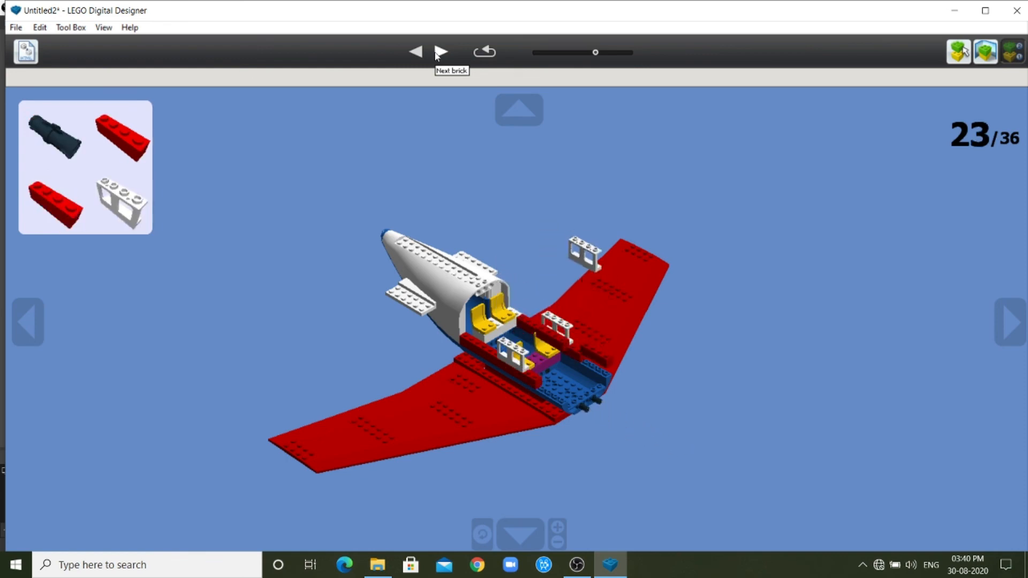
{"action": "left_click", "coordinate": [439, 52]}
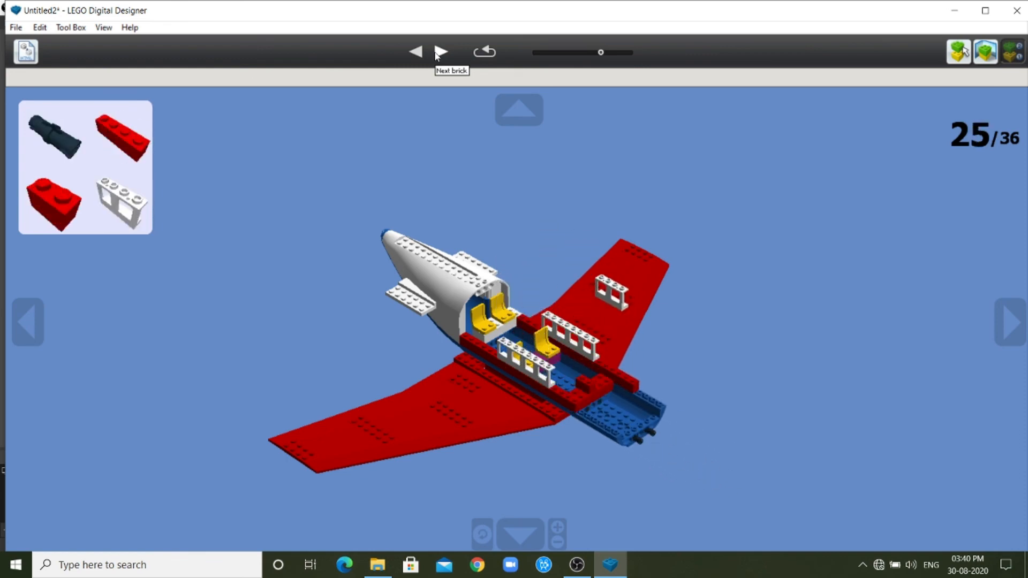
{"action": "left_click", "coordinate": [439, 52]}
{"action": "left_click", "coordinate": [439, 52]}
{"action": "left_click", "coordinate": [439, 52]}
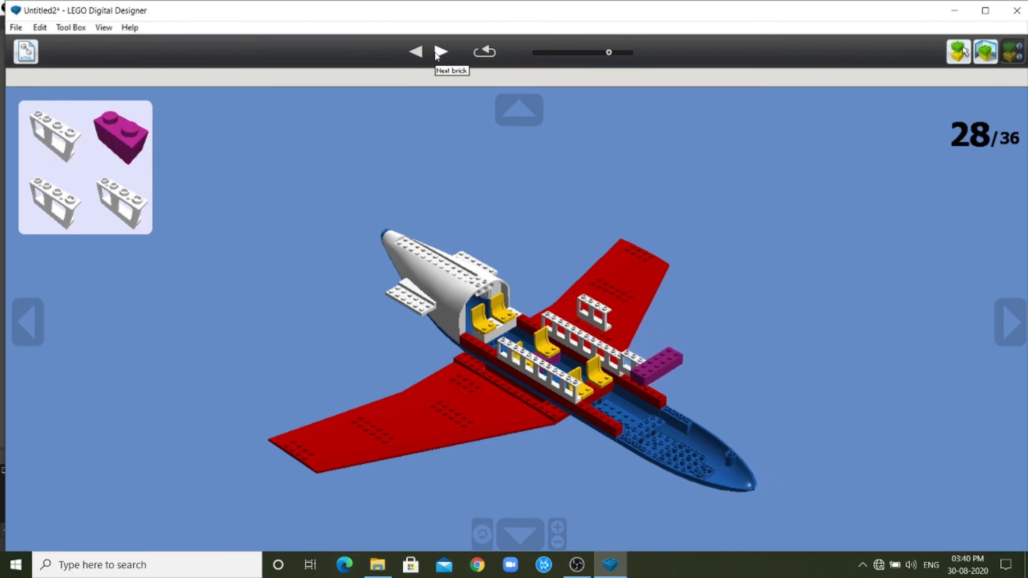
{"action": "left_click", "coordinate": [439, 52]}
{"action": "left_click", "coordinate": [439, 52]}
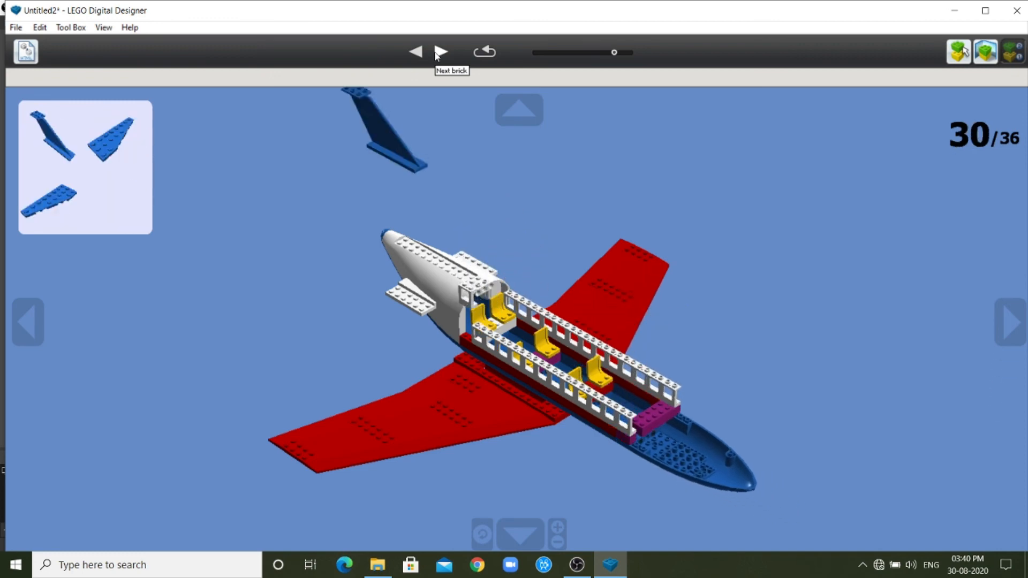
{"action": "left_click", "coordinate": [439, 52]}
{"action": "left_click", "coordinate": [437, 52]}
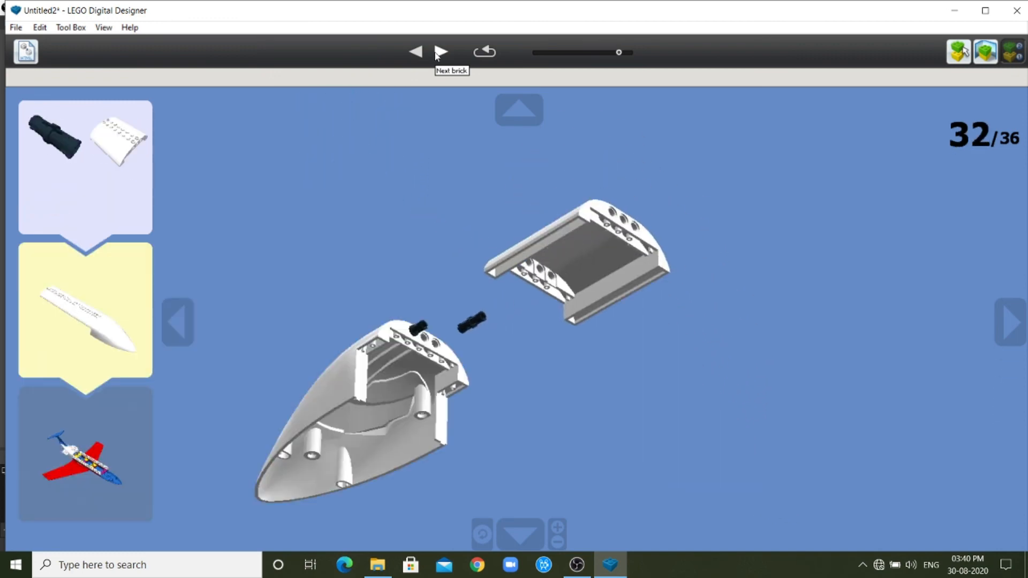
{"action": "left_click", "coordinate": [437, 51]}
{"action": "left_click", "coordinate": [436, 52]}
{"action": "left_click", "coordinate": [439, 52]}
{"action": "left_click", "coordinate": [439, 52]}
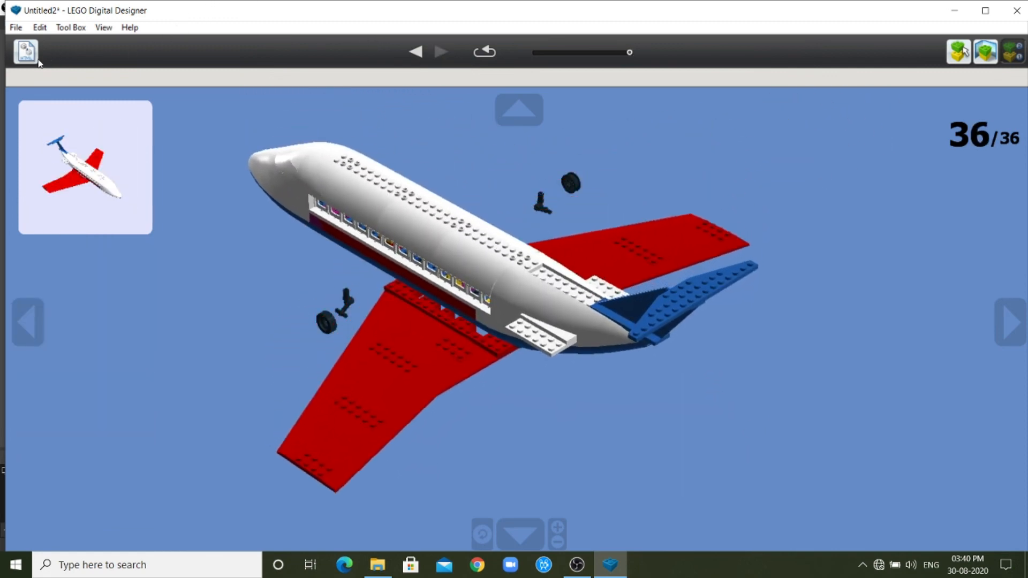
Return the airplane to build mode and switch to the closing thank-you slide in the PowerPoint slide show.
{"action": "left_click", "coordinate": [965, 52]}
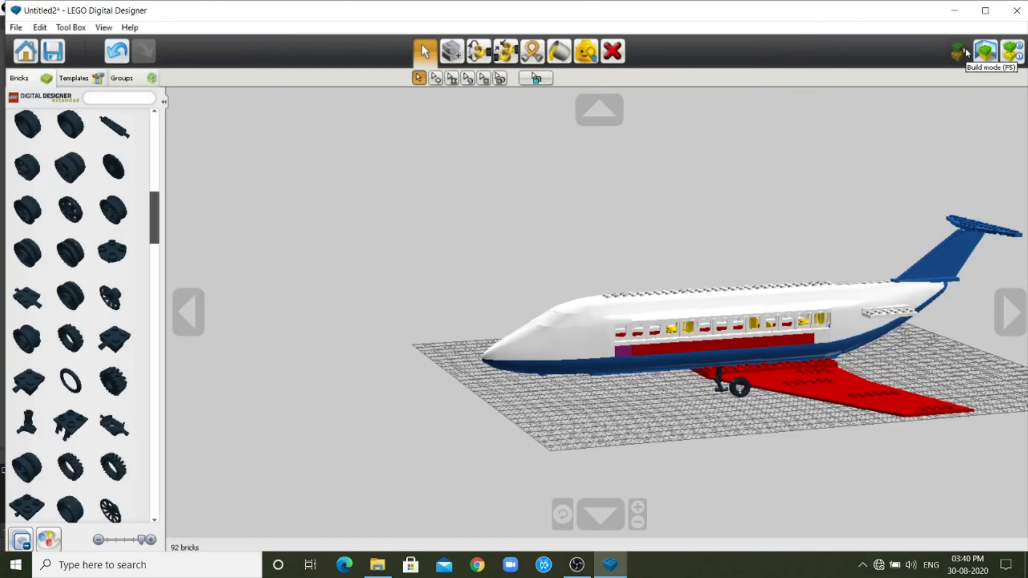
{"action": "scroll", "coordinate": [570, 284], "scroll_direction": "down", "scroll_amount": 1}
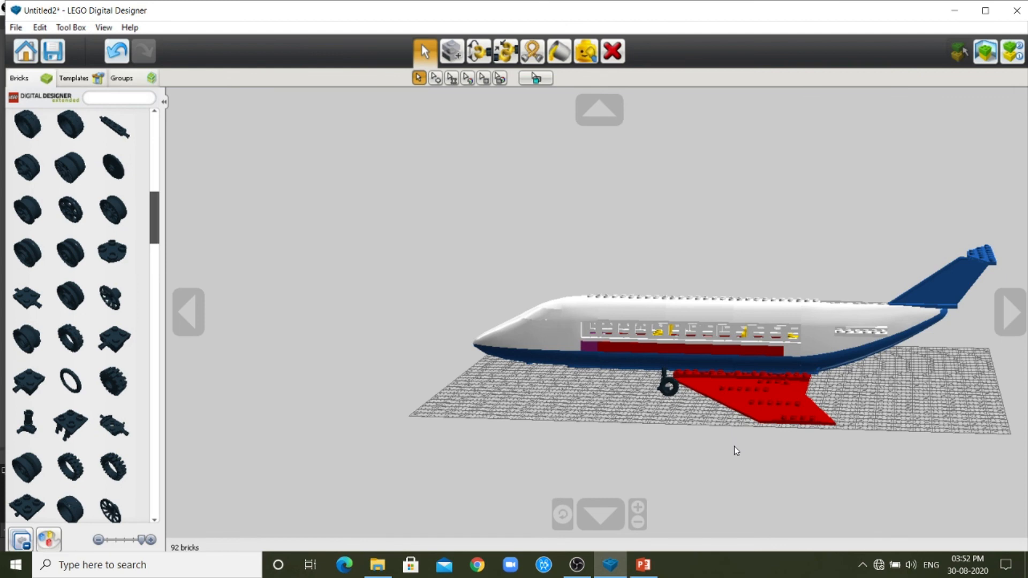
{"action": "key", "text": "alt+Tab"}
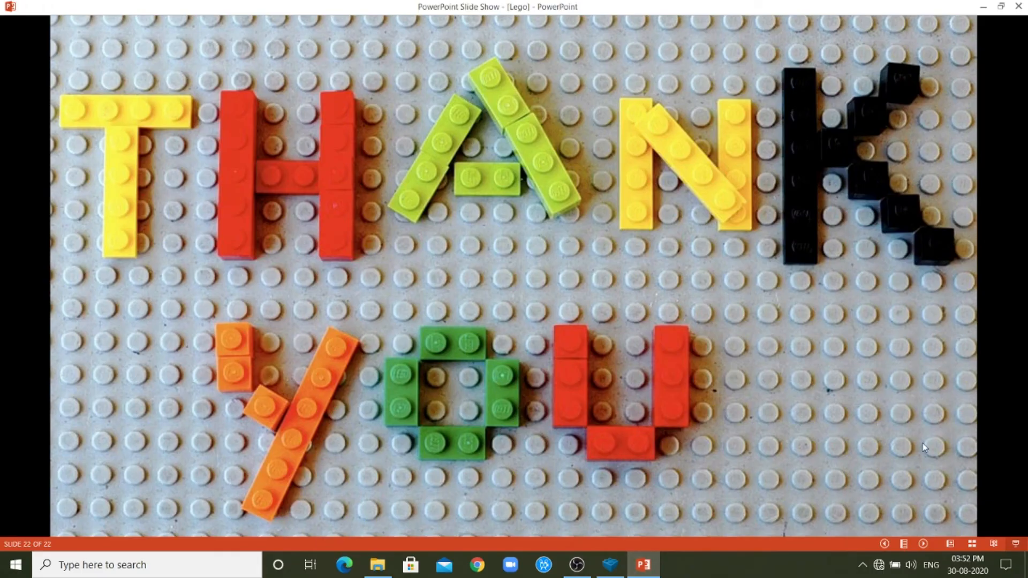